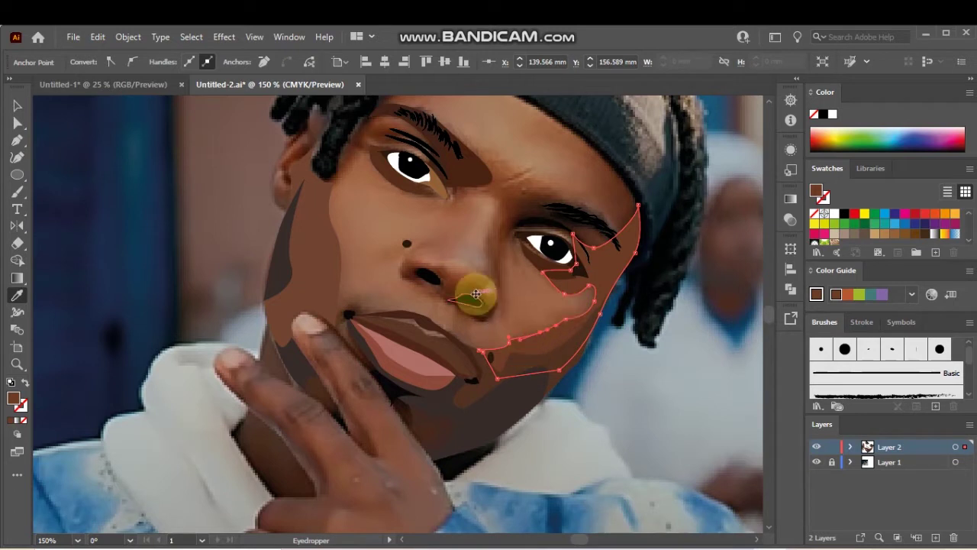
Deselect the cheek shape and trace a Pen tool path above the upper lip, from the left mouth corner past the cupid's bow.
key(v)
click(638, 287)
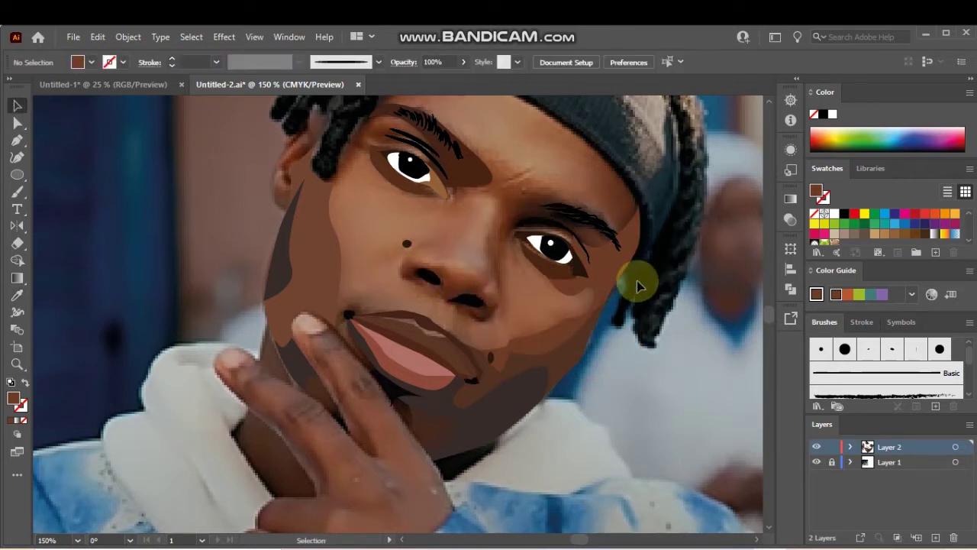
key(p)
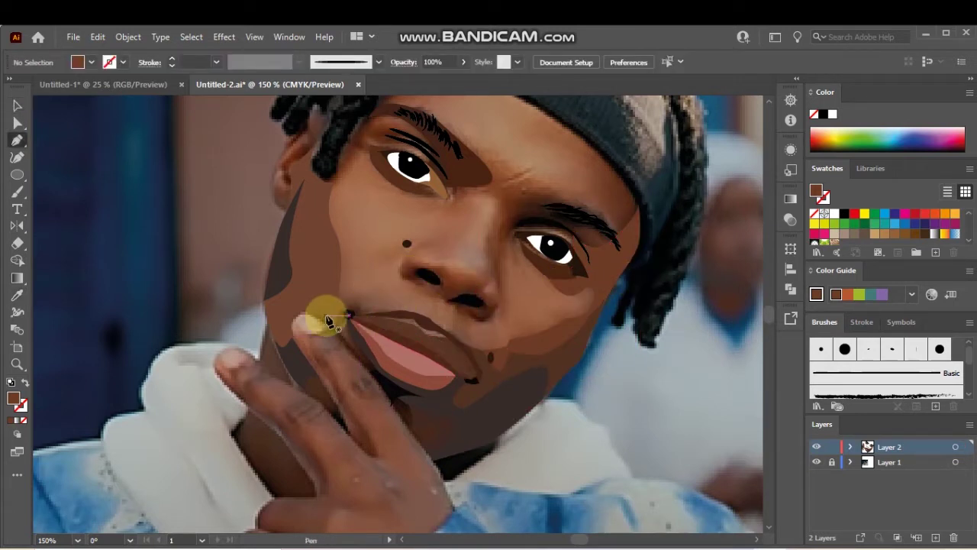
click(332, 310)
click(356, 308)
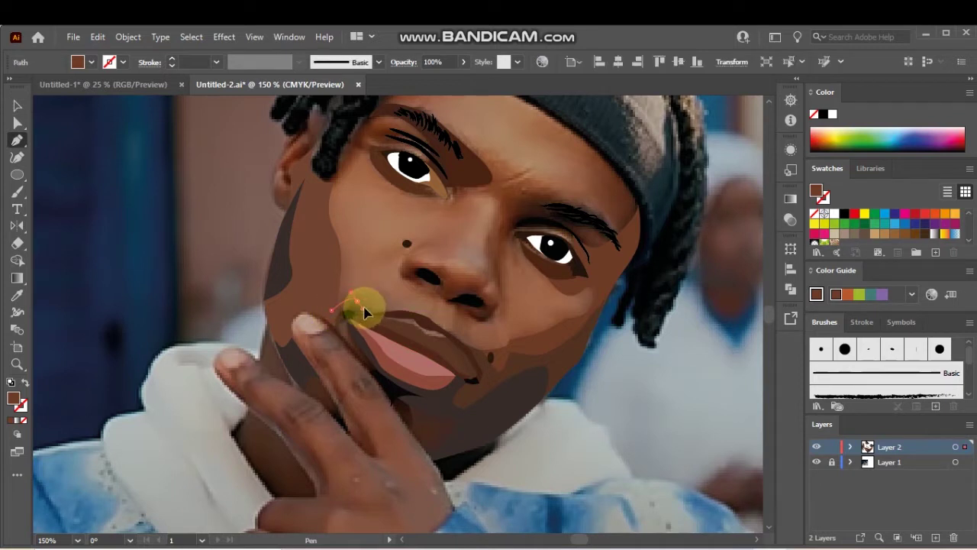
drag(364, 308, 363, 306)
click(401, 310)
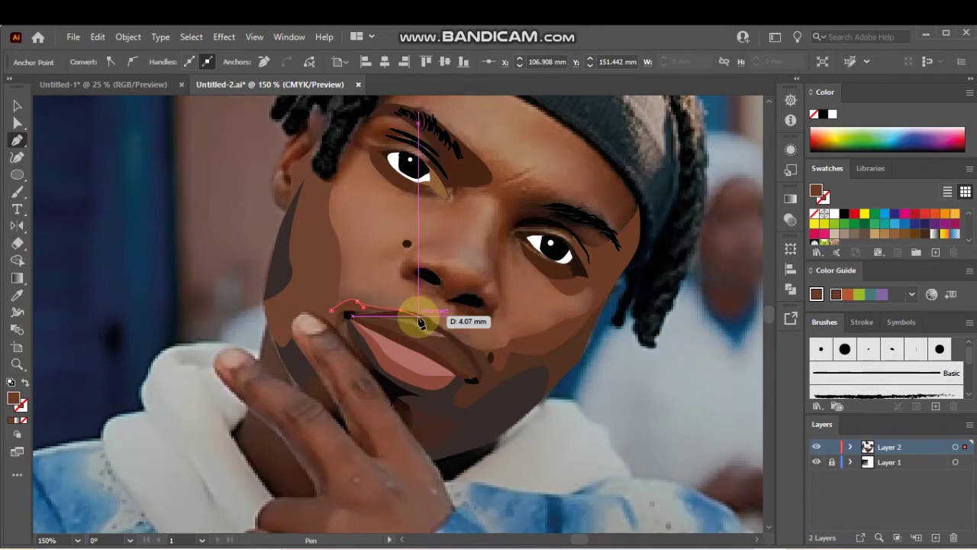
drag(421, 321, 441, 387)
Run the path back across the lips and along the finger, redoing the misplaced lower anchor, and close the lip-area shape.
click(438, 359)
click(368, 377)
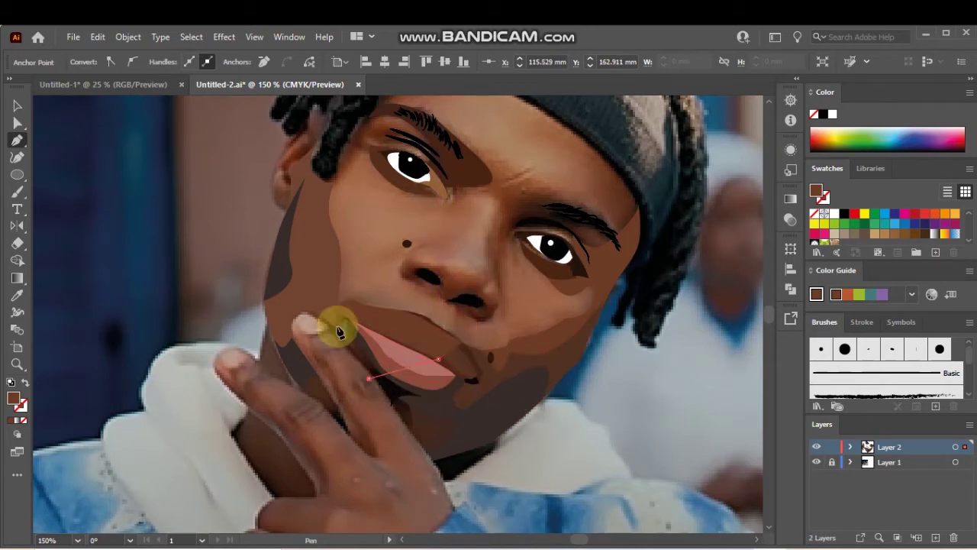
click(339, 309)
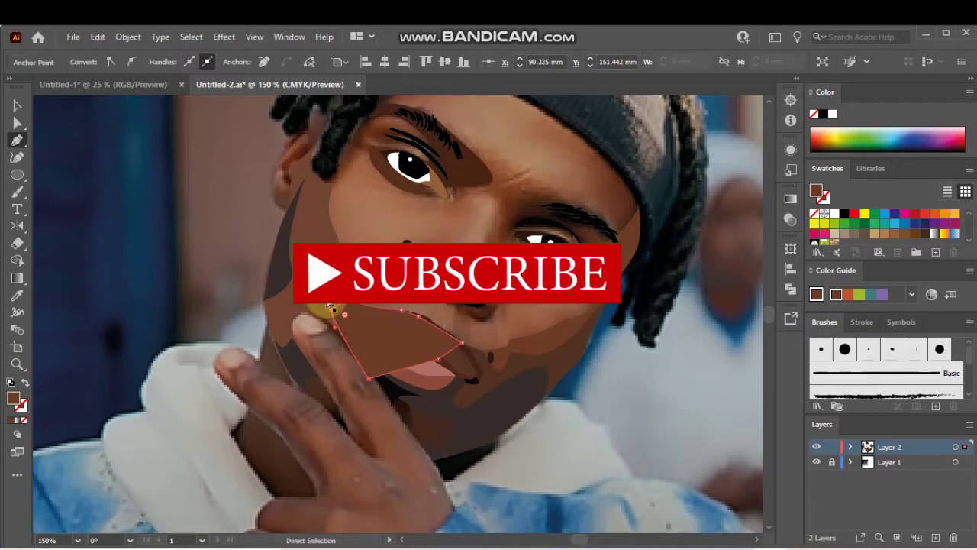
key(ctrl+z)
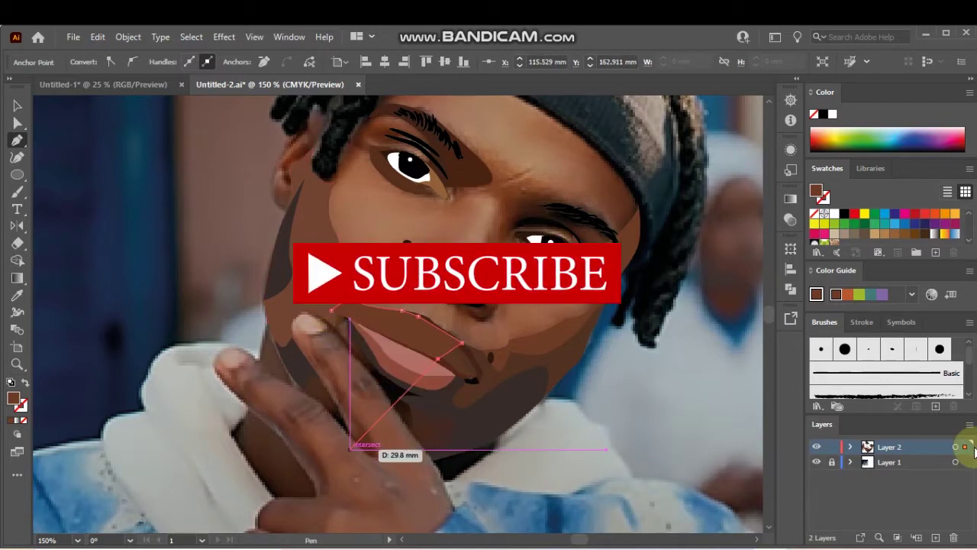
click(370, 372)
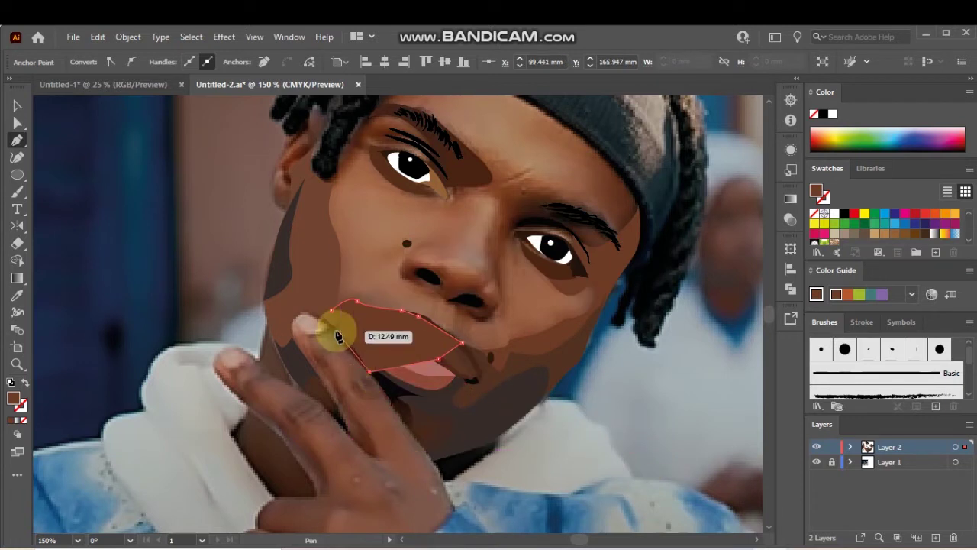
click(319, 314)
click(332, 310)
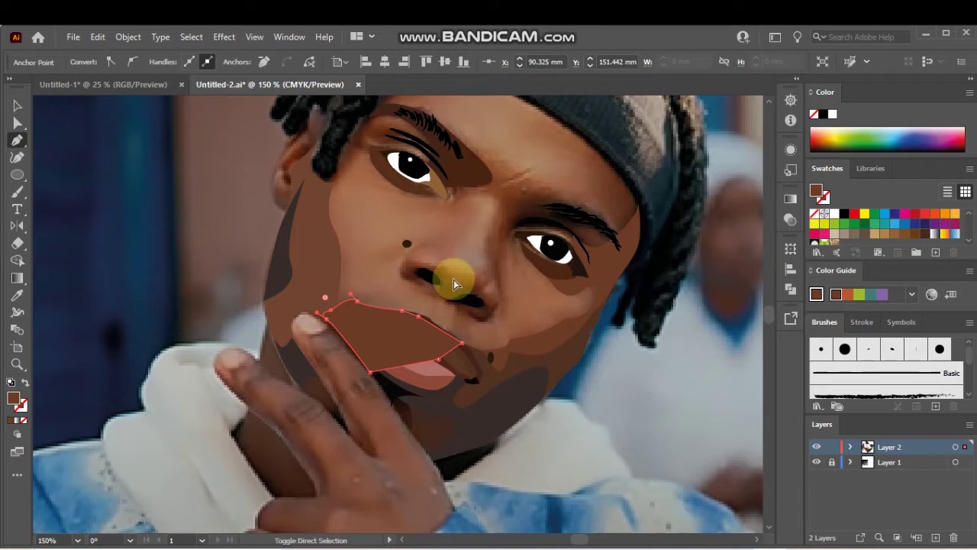
Send the lip-area shape behind the lips, fill it with a darker brown using the Eyedropper, and deselect it.
key(Left)
key(ctrl+shift+[)
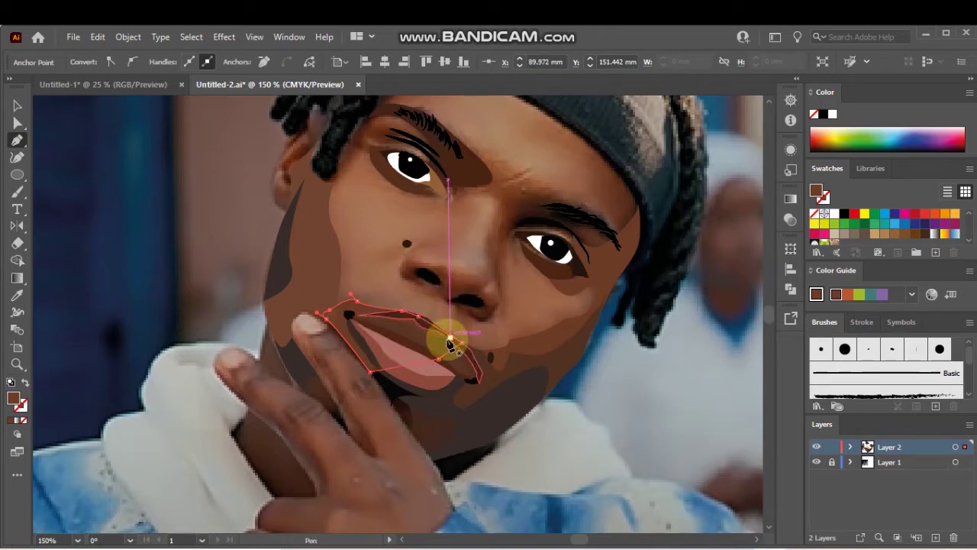
ctrl+click(485, 389)
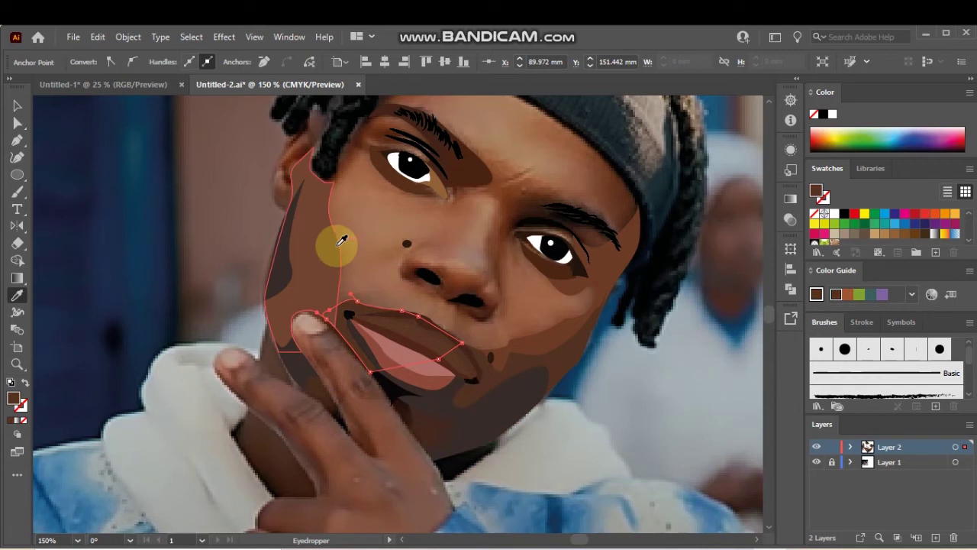
key(v)
key(ctrl+shift+a)
Draw a closed Pen tool shape over the right temple, from the headband edge past the eyebrow to the outer eye corner.
scroll(513, 243, up, 1)
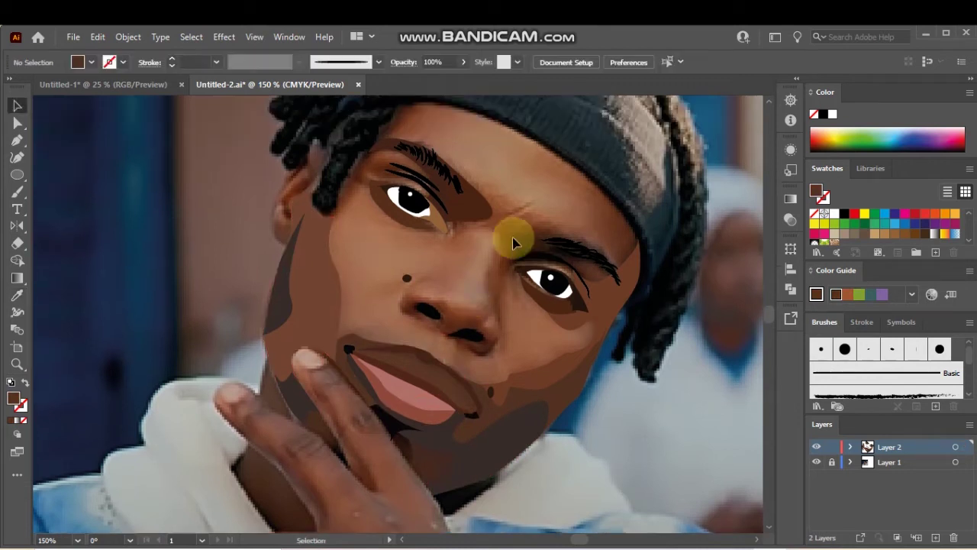
scroll(619, 253, up, 1)
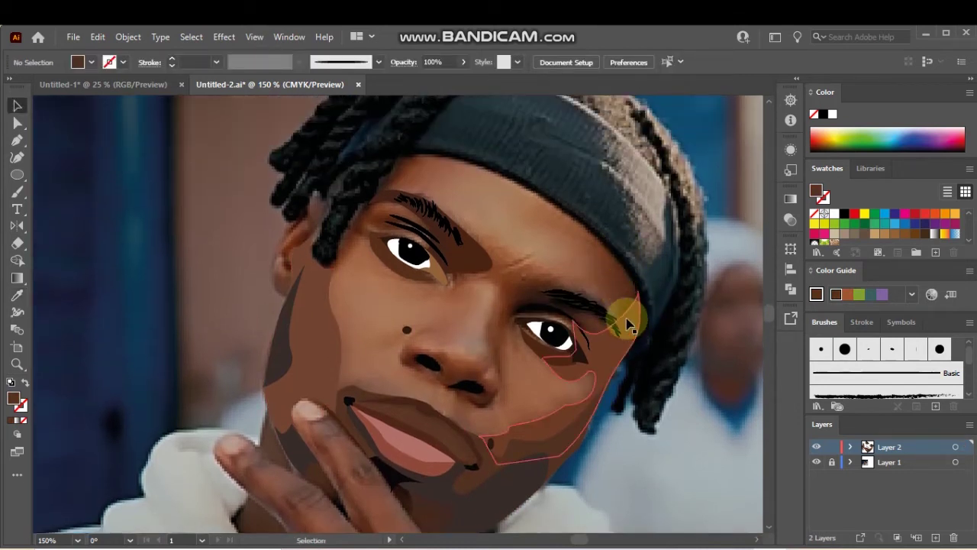
key(p)
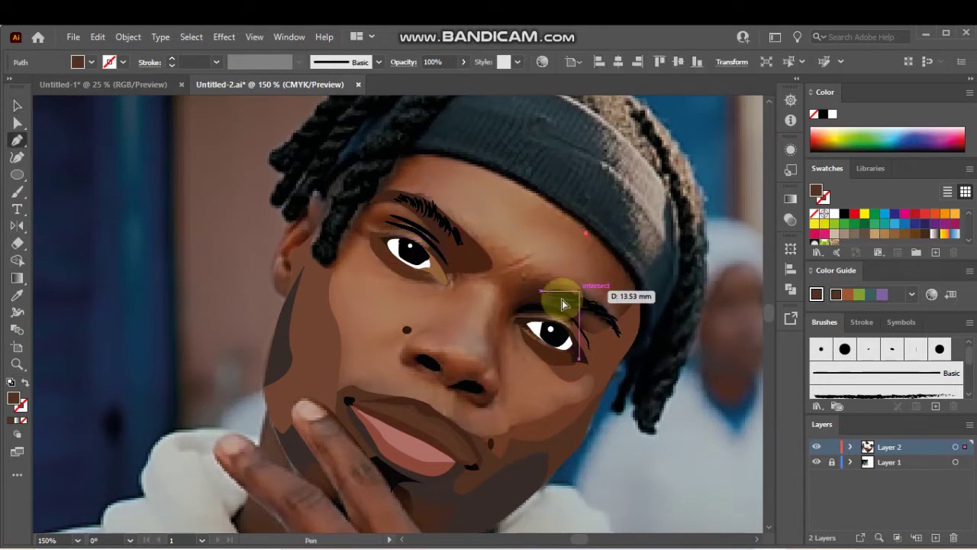
drag(578, 290, 590, 290)
click(574, 320)
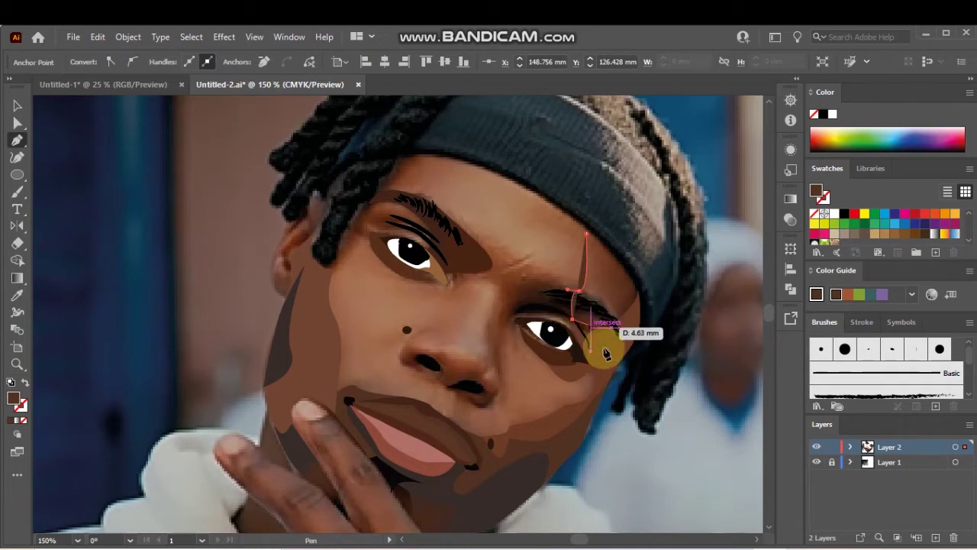
click(598, 346)
click(640, 312)
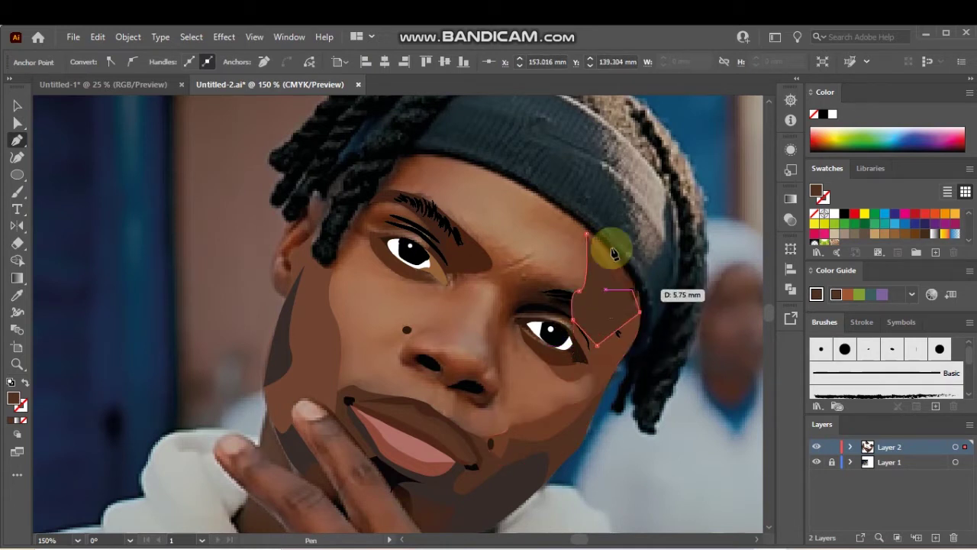
drag(587, 233, 530, 210)
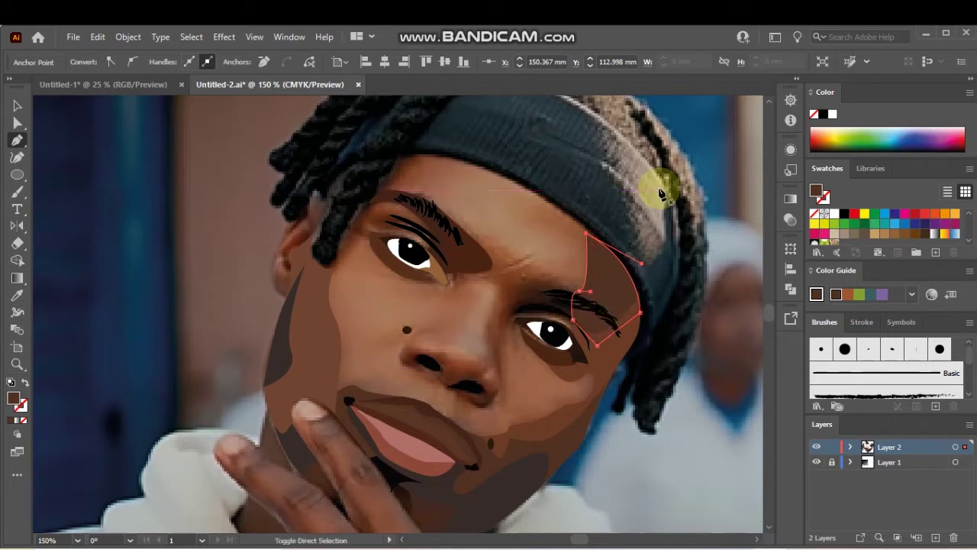
Recolour the right temple shape with a sampled reddish brown using the Eyedropper, undoing a wrong sample, and deselect it.
key(i)
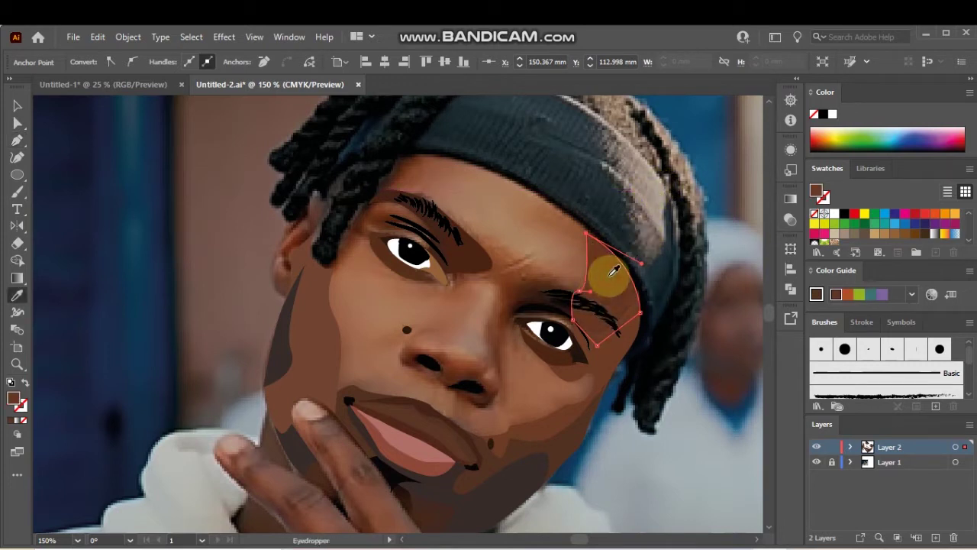
click(623, 248)
key(ctrl+z)
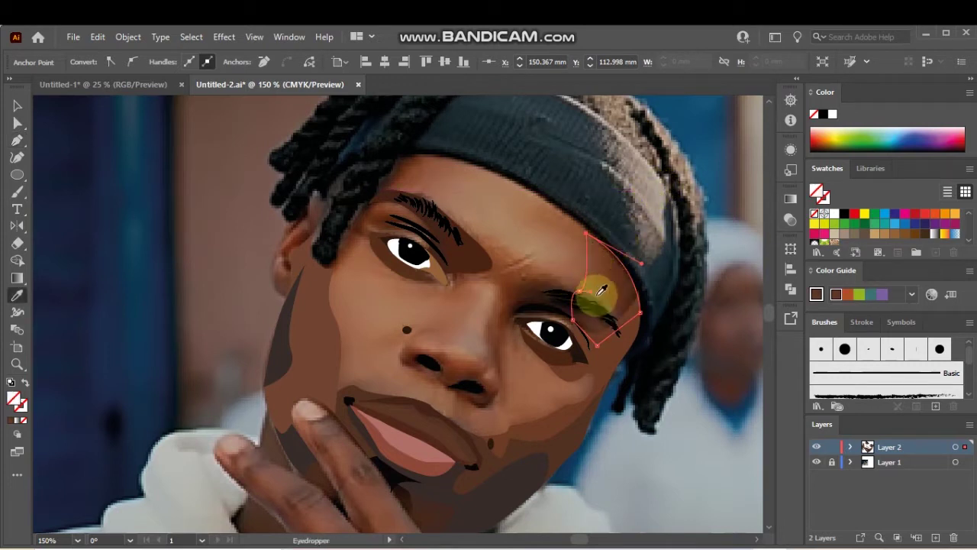
click(593, 321)
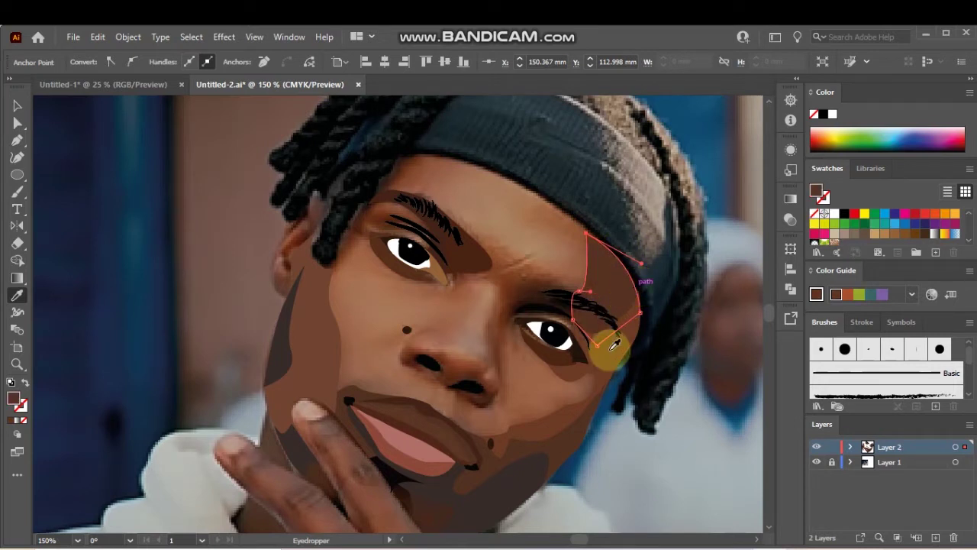
key(v)
click(550, 230)
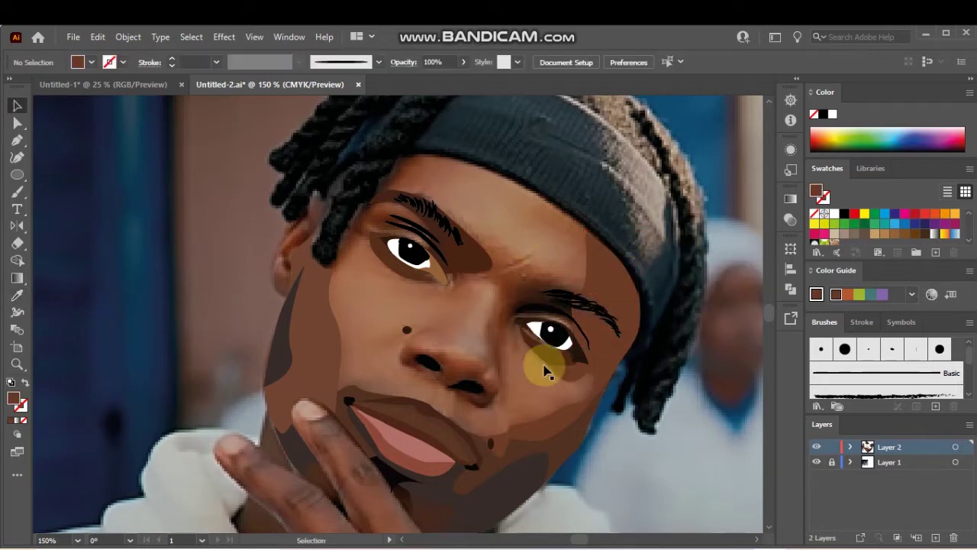
Hide the reference photo on Layer 1 to examine the vector shapes alone, and show it again.
scroll(468, 387, down, 1)
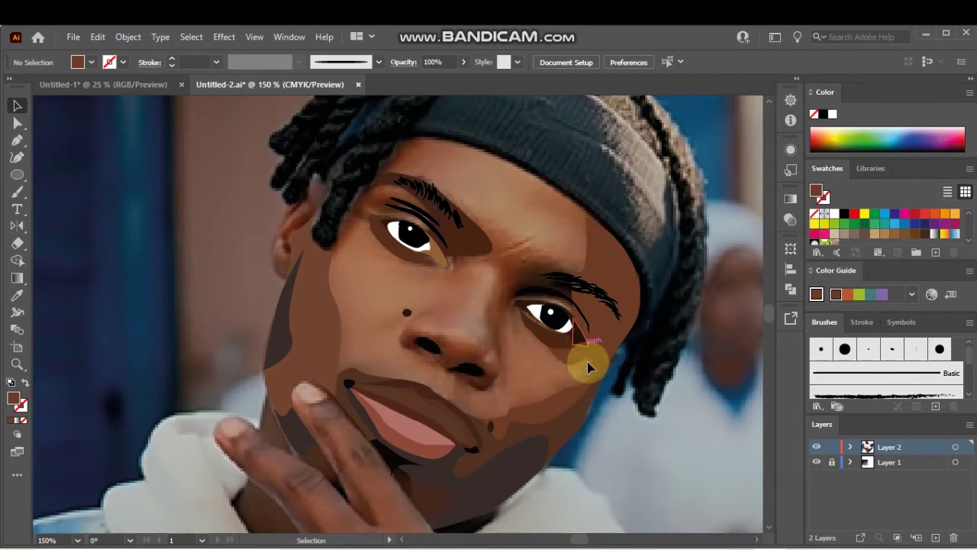
click(817, 462)
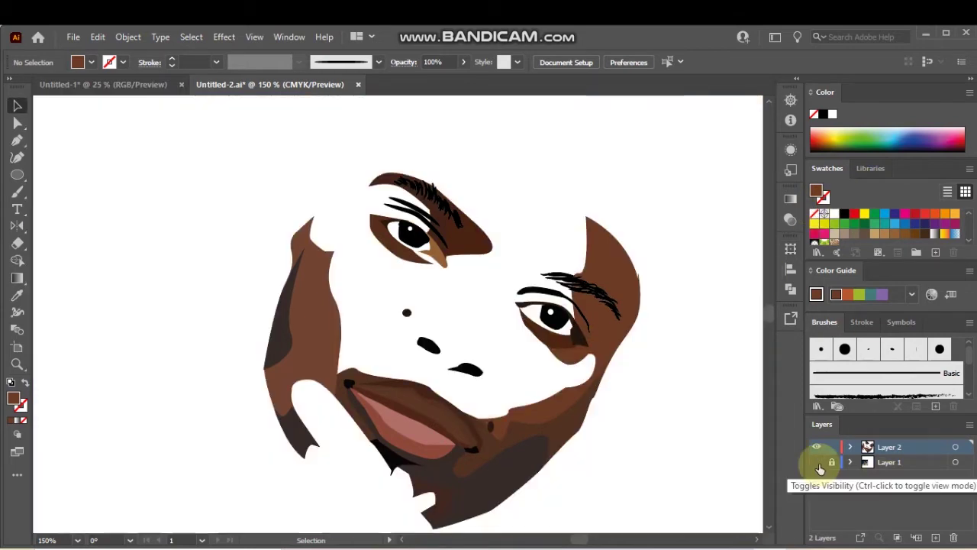
click(817, 462)
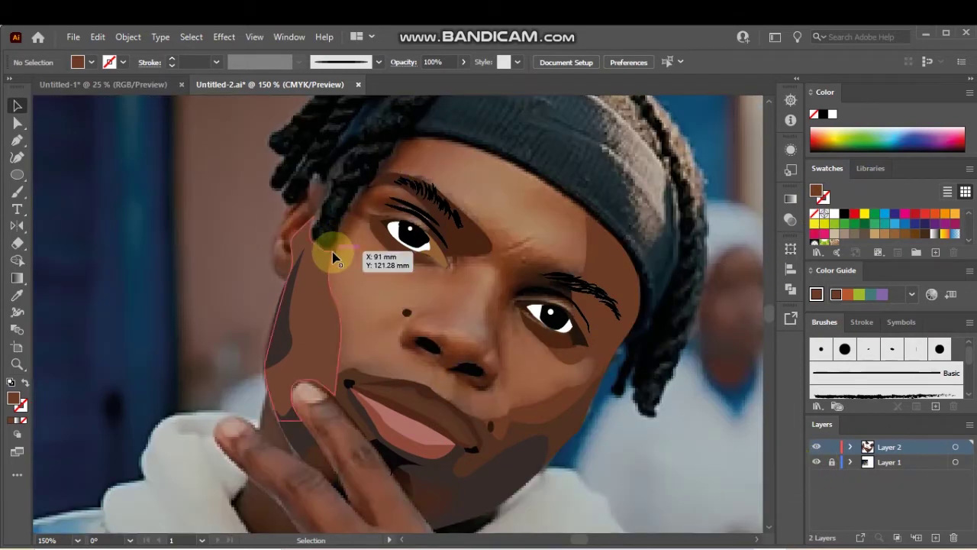
Trace a Pen tool path from the headband edge down the left forehead, around the left eyebrow and onto the temple.
scroll(327, 257, up, 5)
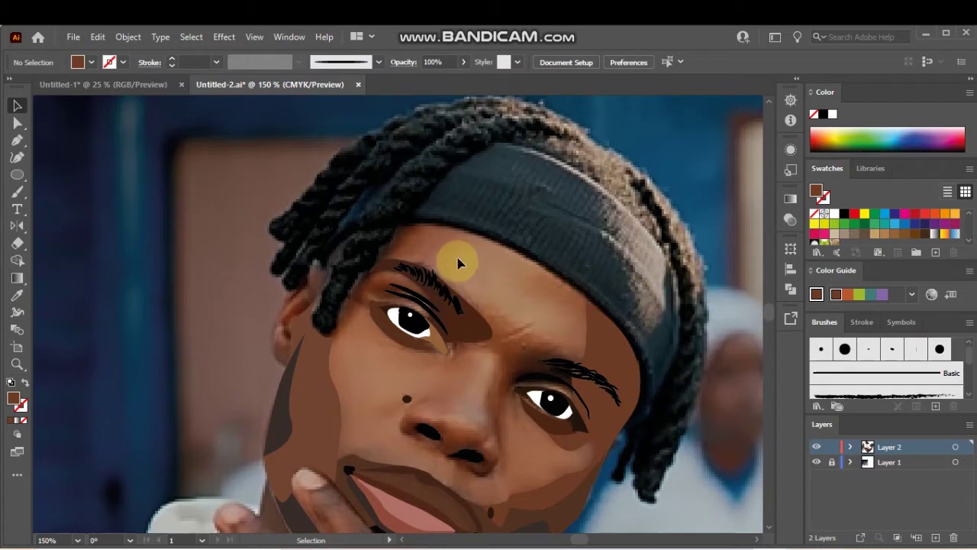
drag(460, 241, 428, 287)
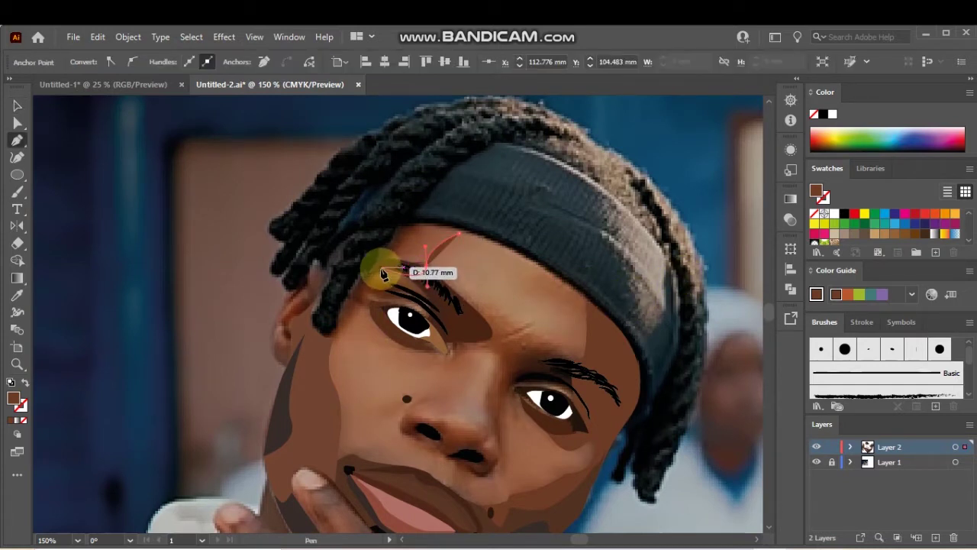
click(379, 263)
click(378, 280)
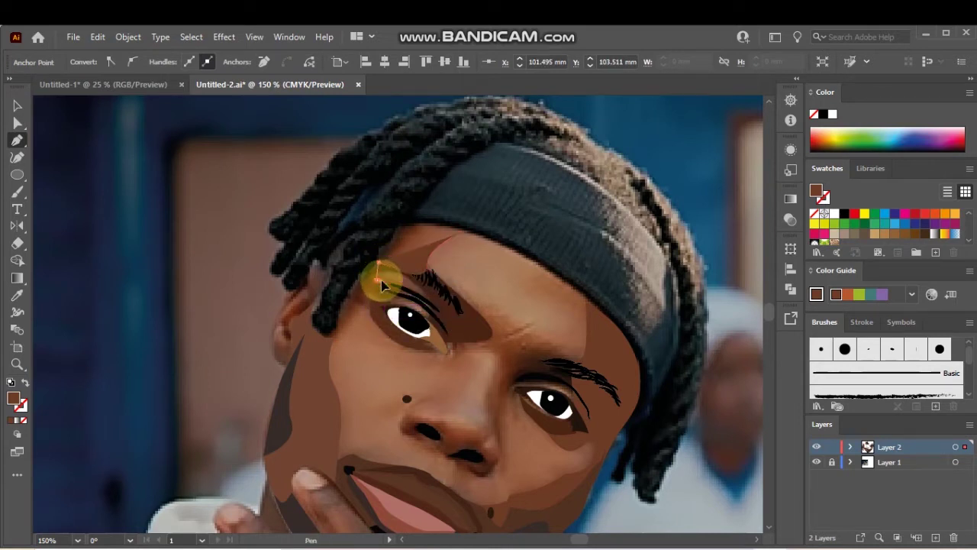
drag(422, 290, 385, 301)
click(384, 298)
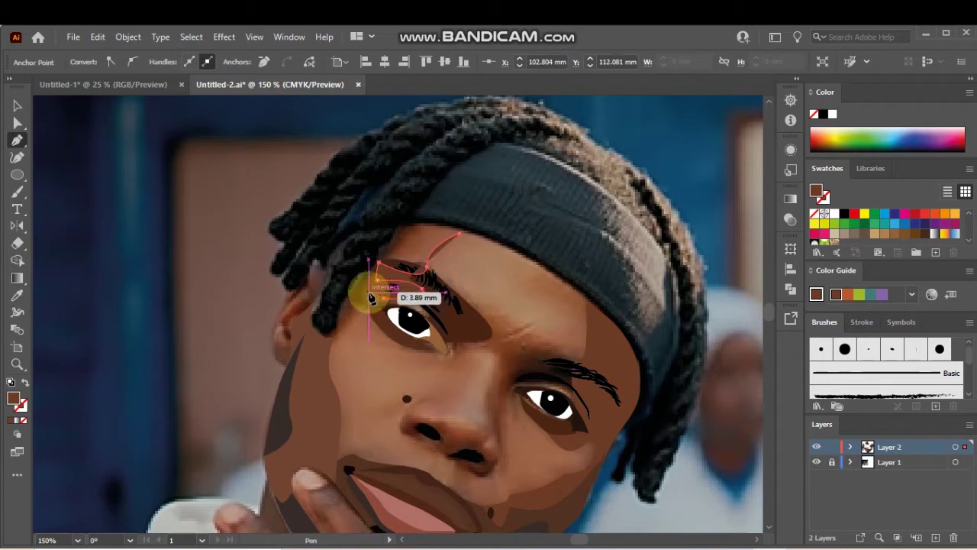
click(362, 292)
drag(332, 342, 308, 362)
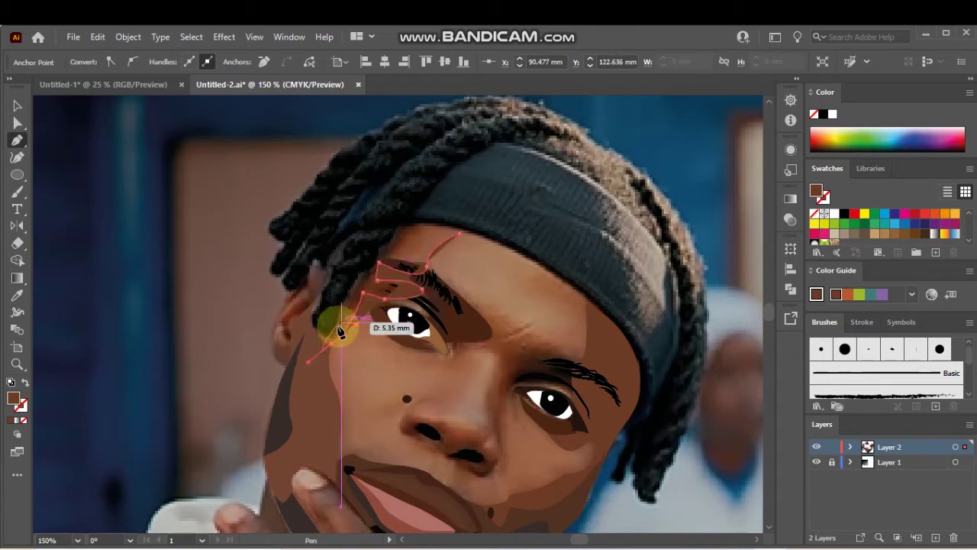
Remove the path's fill and continue its outline around the hanging dreadlock and up the hairline, closing it at the headband.
key(/)
click(310, 326)
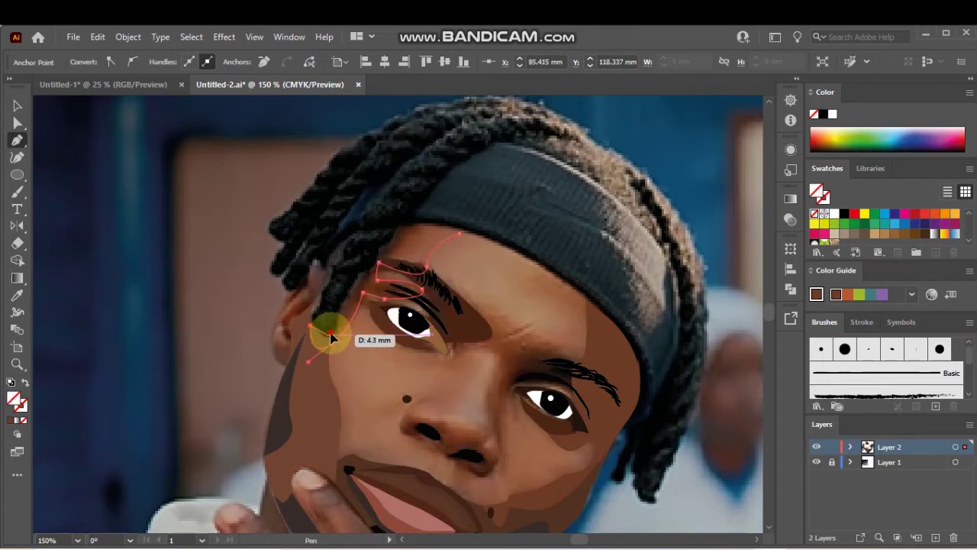
drag(329, 334, 345, 287)
click(356, 277)
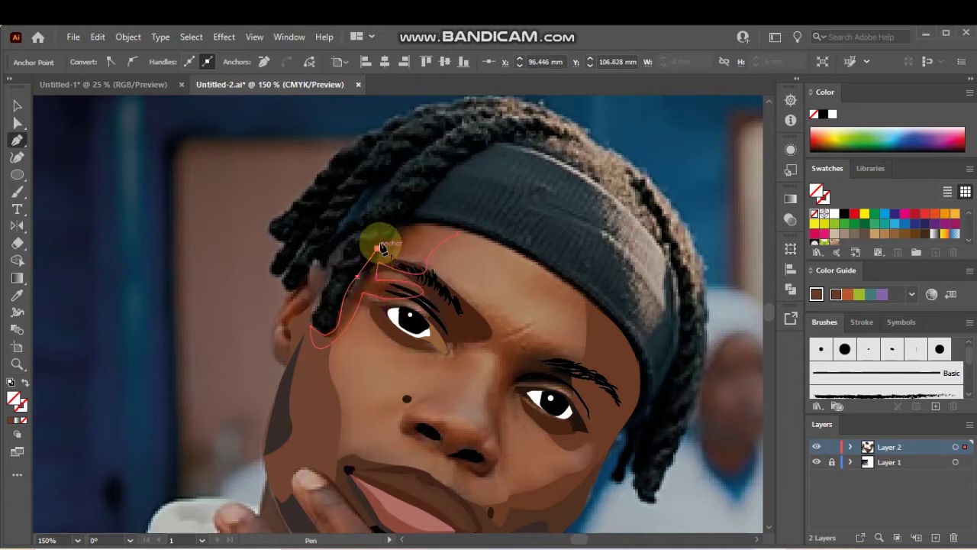
drag(377, 248, 496, 250)
click(377, 248)
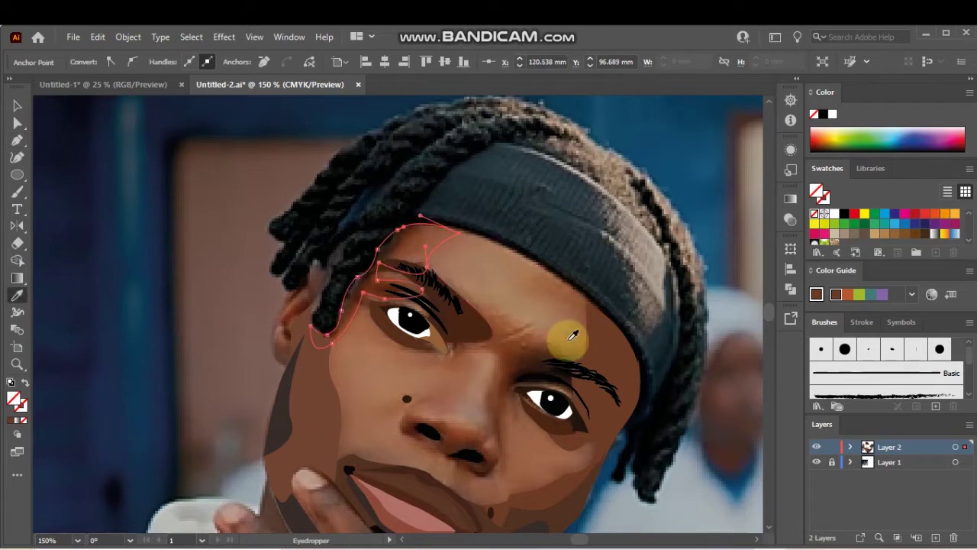
Fill the left forehead shape with the brown sampled from the right temple shape and deselect it.
click(615, 341)
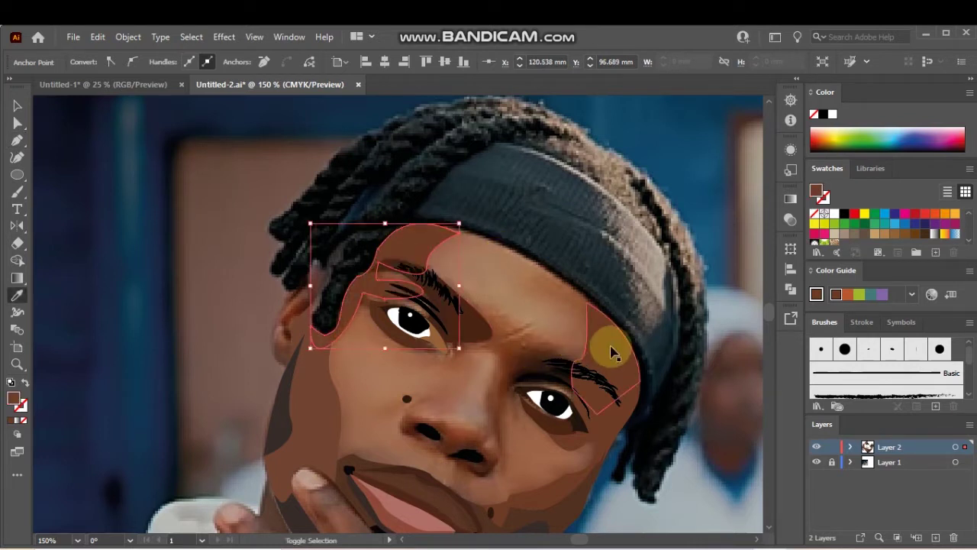
key(v)
click(539, 295)
scroll(539, 305, down, 3)
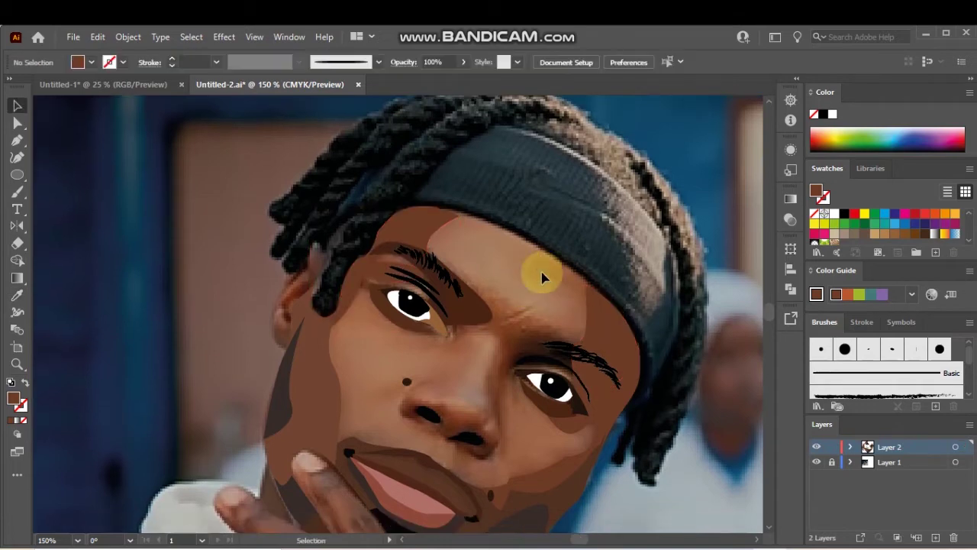
scroll(471, 388, up, 2)
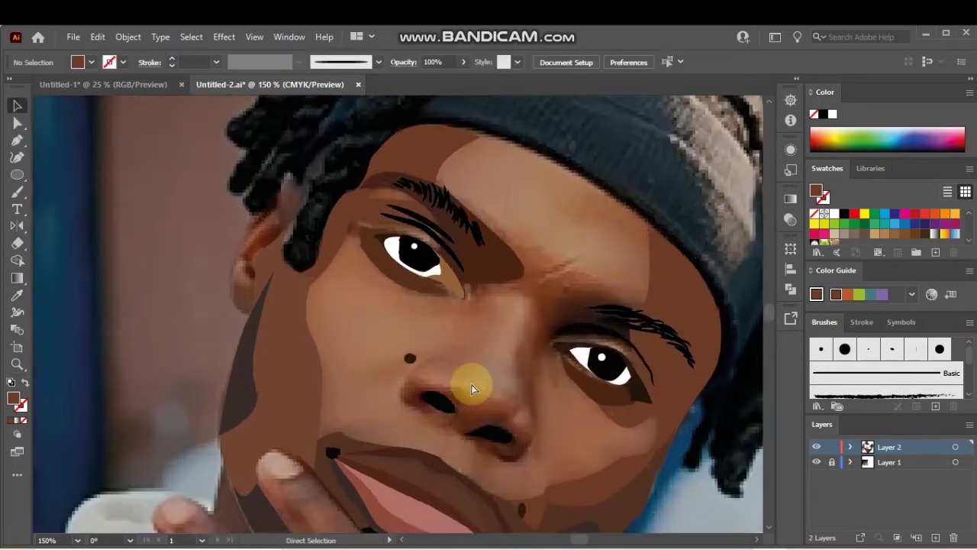
Trace a closed crescent with the Pen tool for the shadow beneath the right nostril.
scroll(471, 384, down, 3)
key(p)
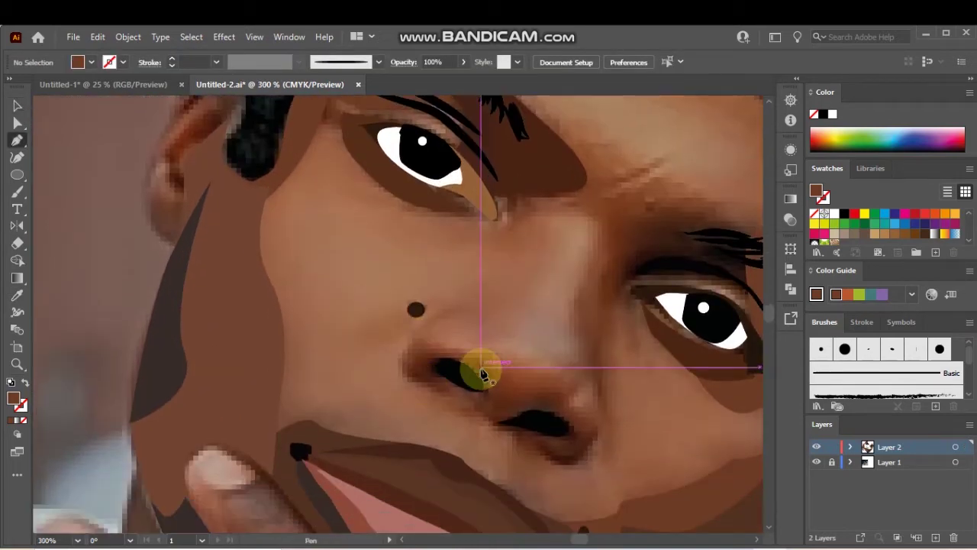
click(526, 436)
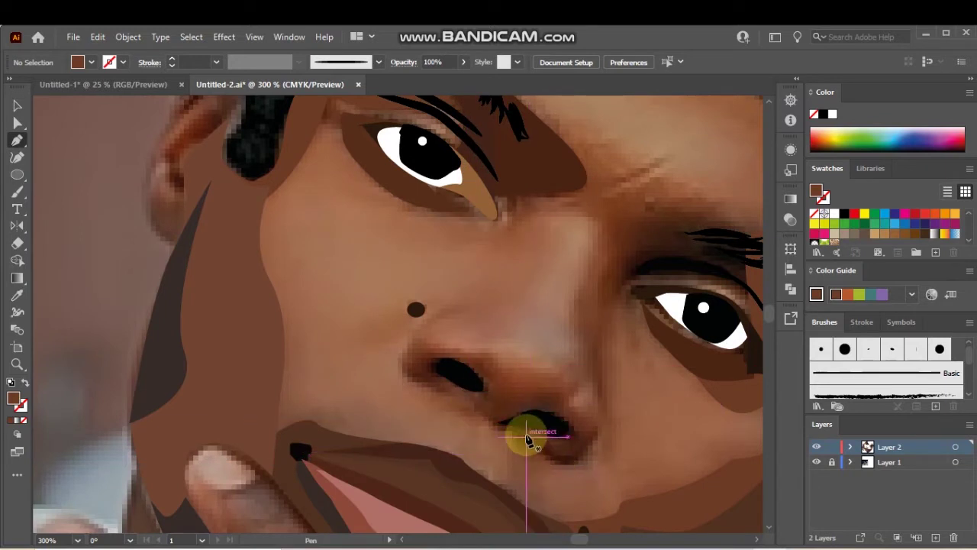
drag(594, 433, 604, 397)
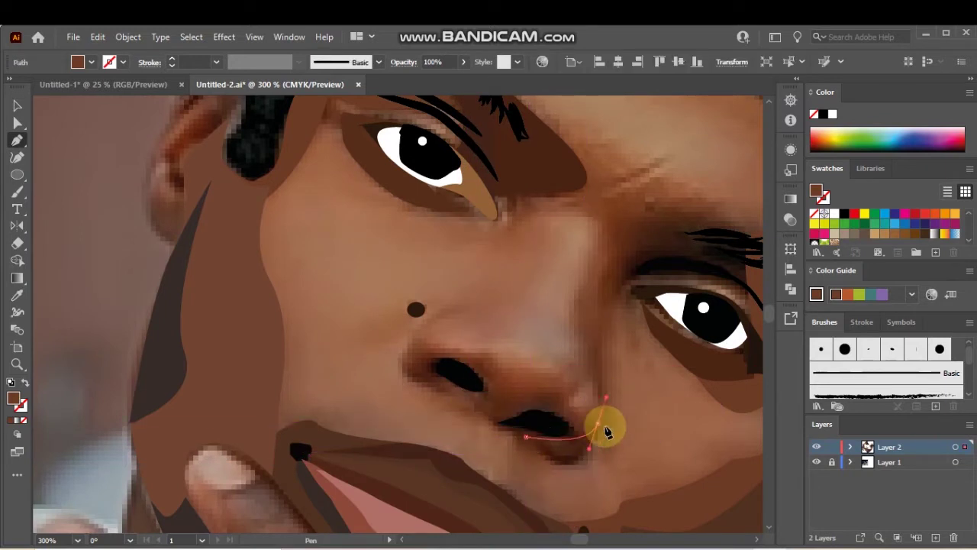
click(598, 424)
drag(568, 463, 535, 466)
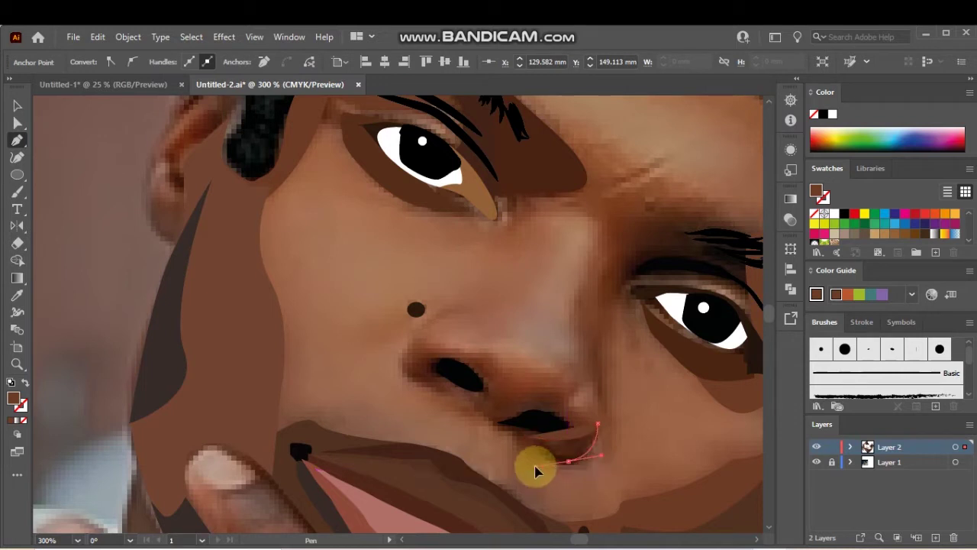
click(526, 436)
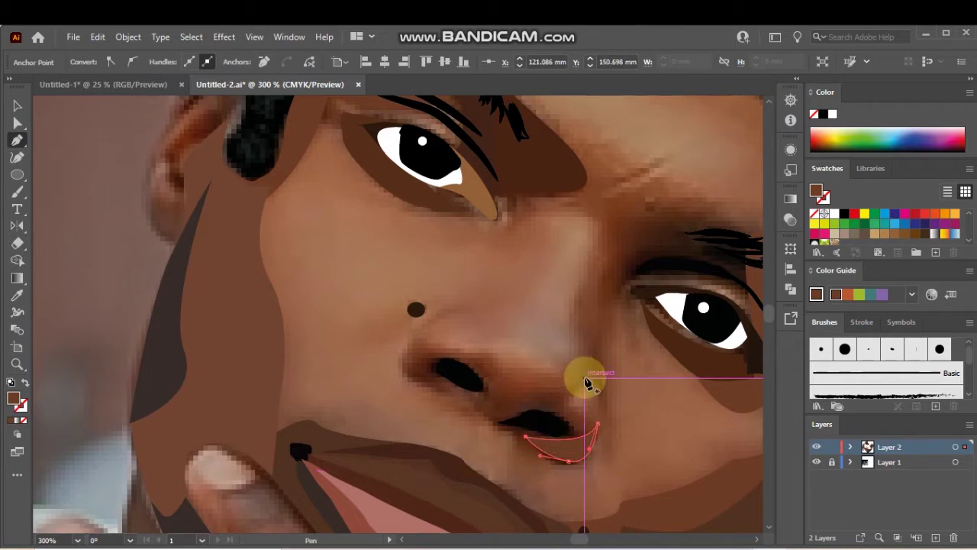
Fill the crescent under the right nostril with the dark brown sampled from the photo and deselect it.
key(i)
click(560, 452)
key(v)
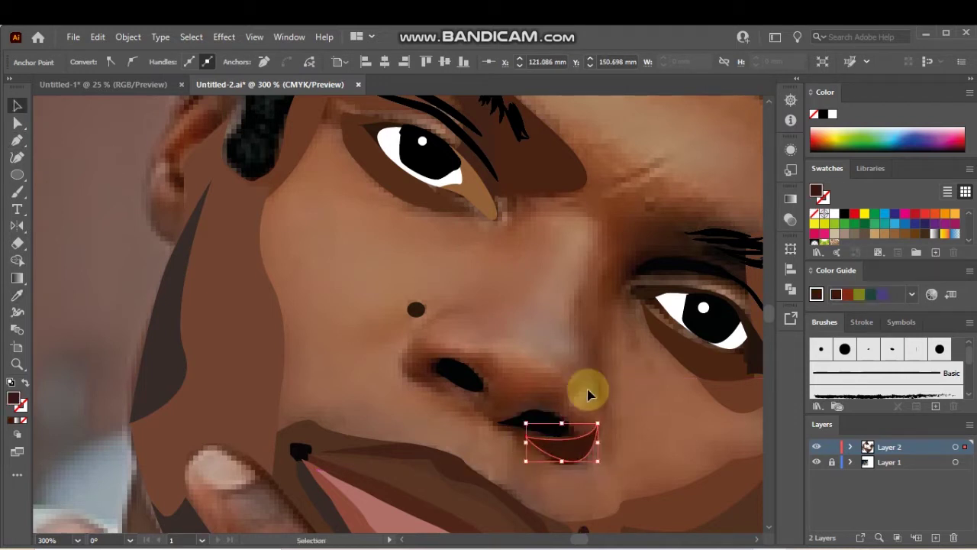
click(662, 350)
Trace an unfilled Pen tool outline around both nostrils and along the underside of the nose.
key(p)
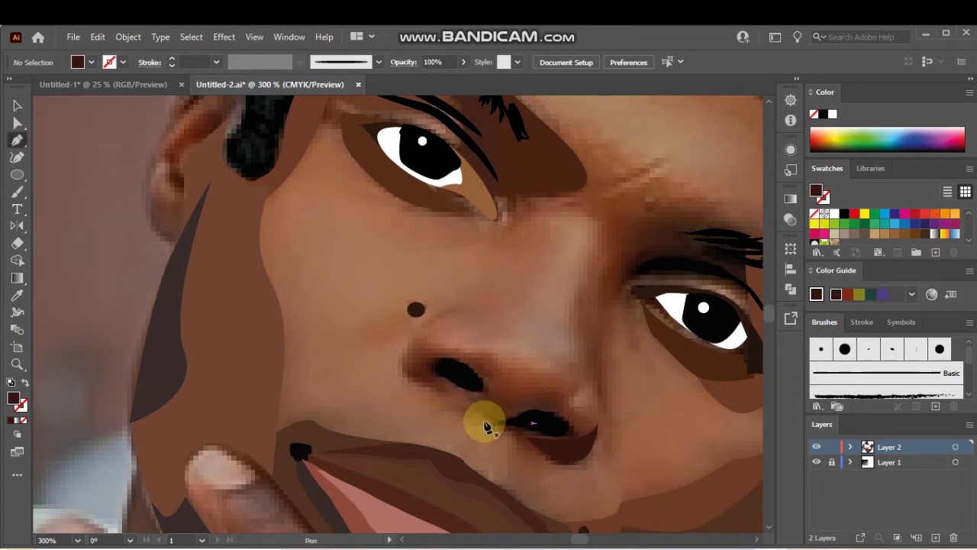
drag(569, 425, 493, 371)
click(413, 364)
key(slash)
click(445, 378)
drag(535, 202, 440, 282)
key(ctrl+z)
scroll(441, 279, up, 1)
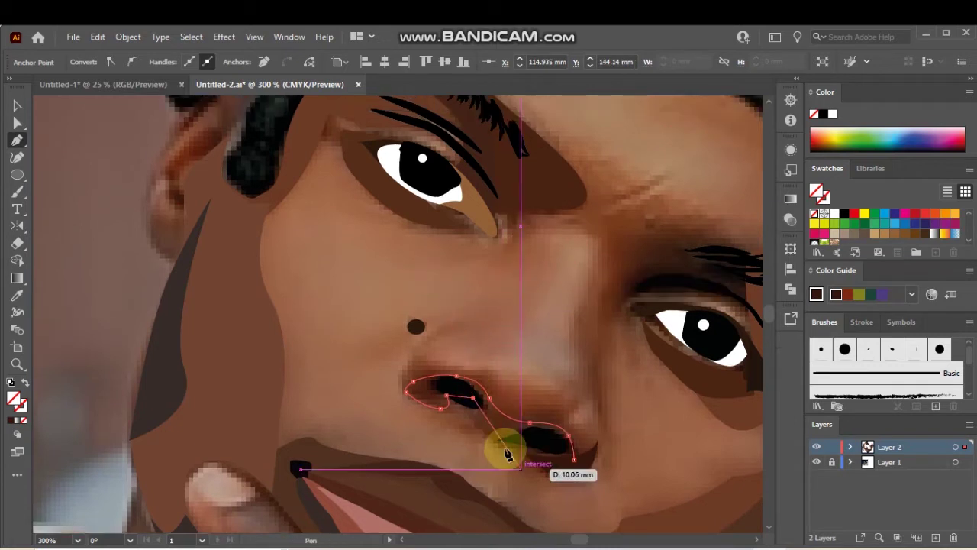
click(478, 422)
drag(503, 440, 573, 458)
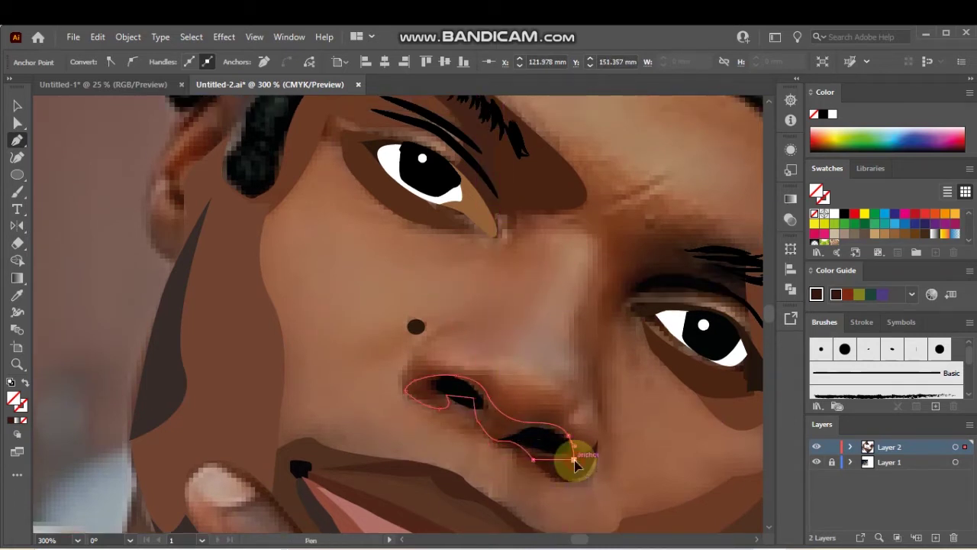
Fill the nostril shadow shape with brown sampled from the underside of the nose, place it behind the black nostrils and deselect it.
key(i)
click(506, 415)
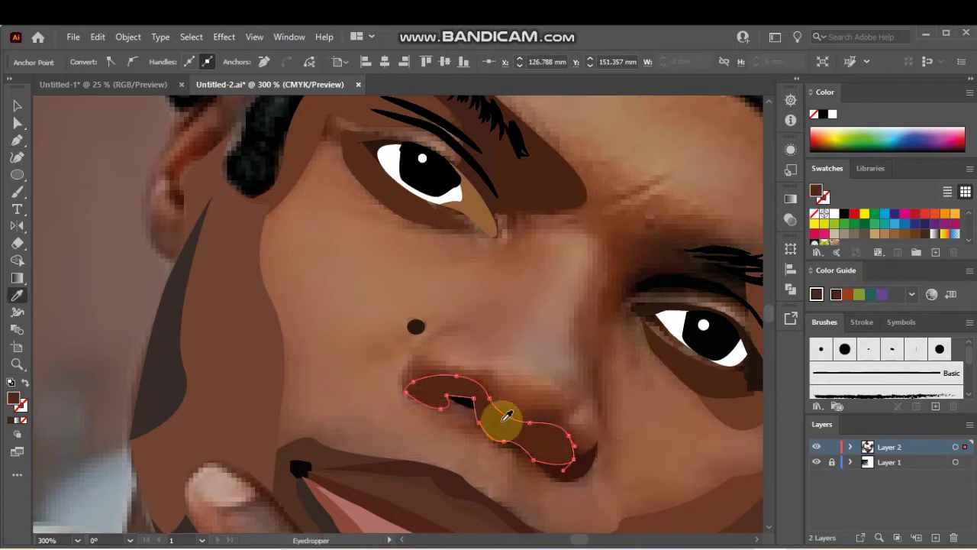
click(506, 415)
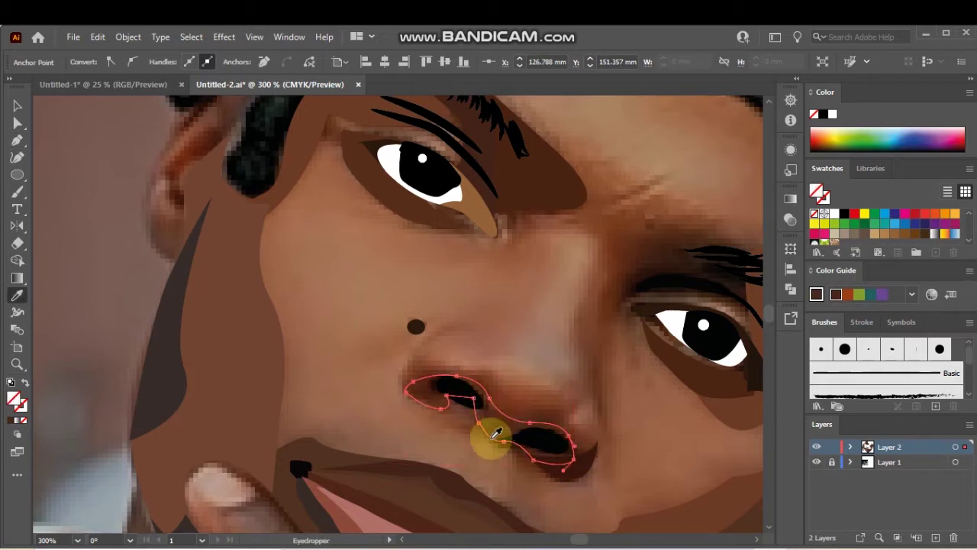
click(492, 410)
key(v)
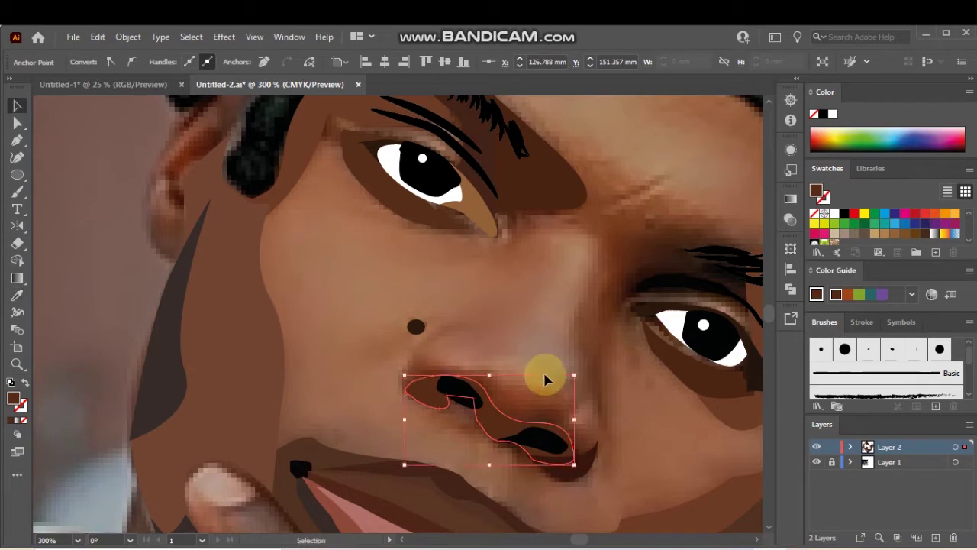
click(544, 376)
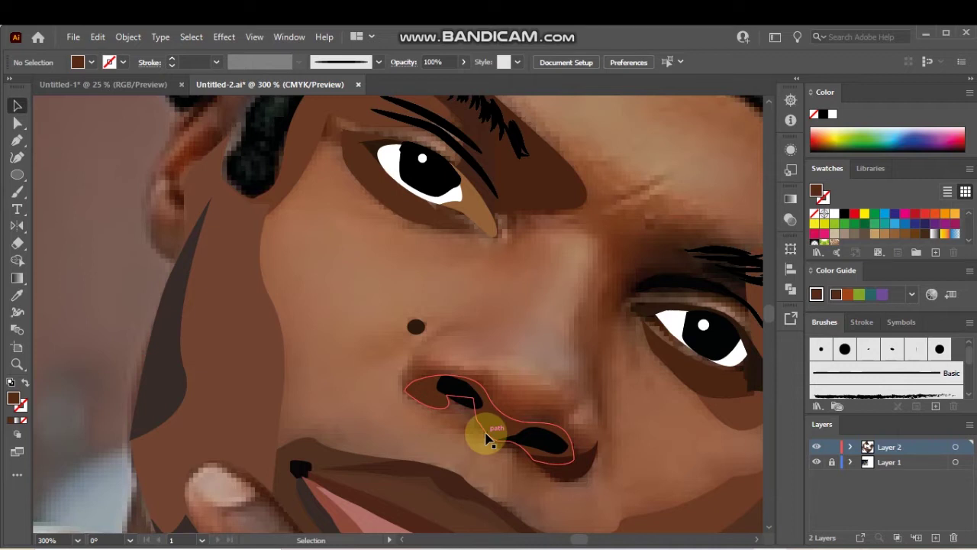
Start a Pen tool path at the left nostril's outer edge and trace over the nostril wing to the nose tip.
key(p)
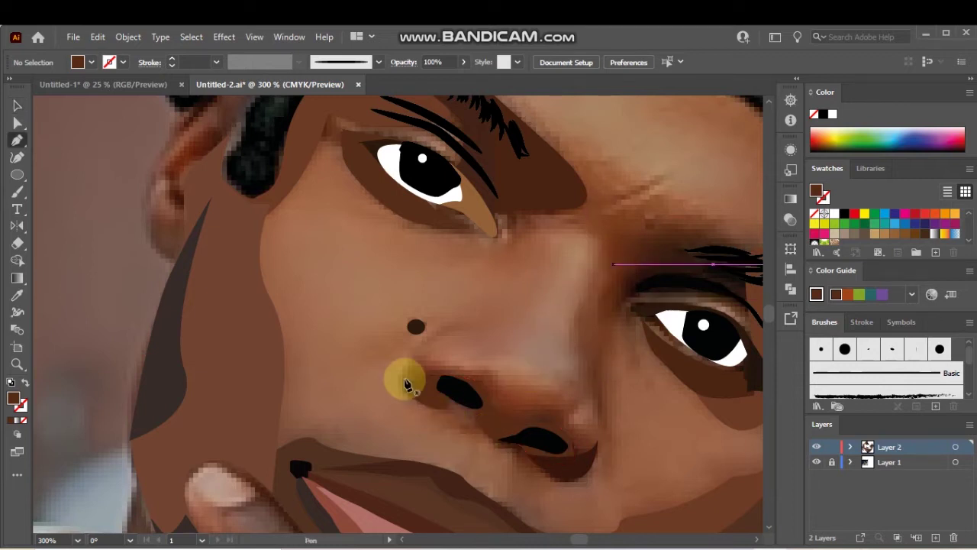
click(407, 386)
drag(414, 352, 455, 366)
click(453, 365)
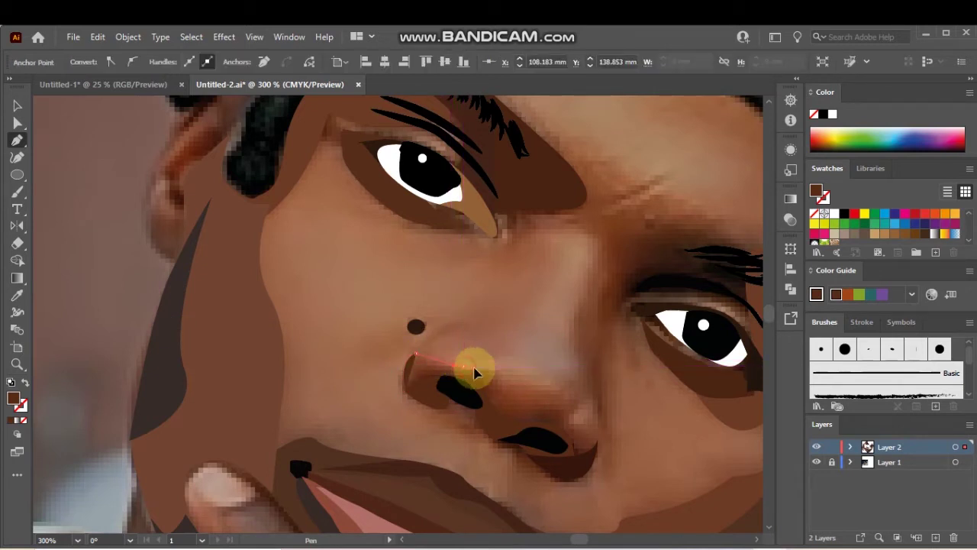
click(491, 365)
click(497, 388)
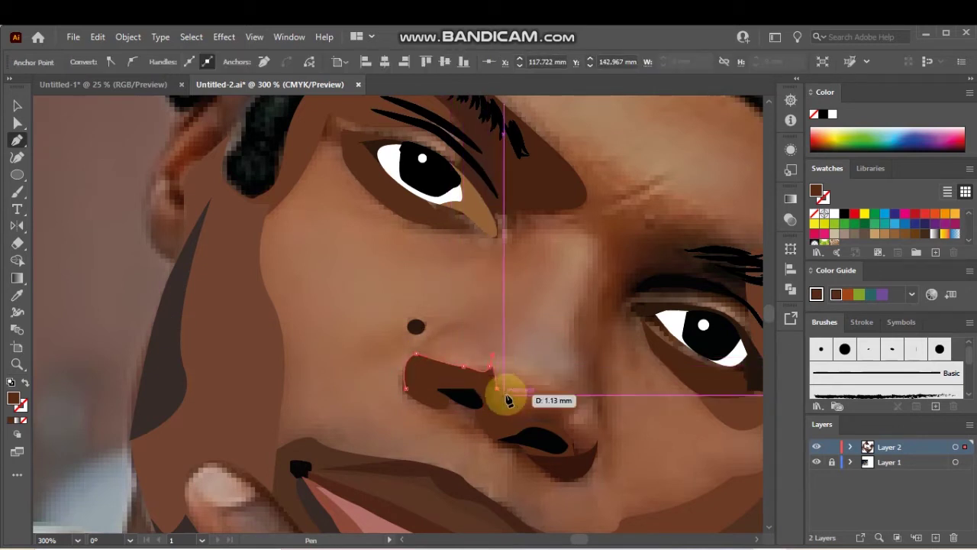
Continue the path under the nose tip, up the right side of the bridge and across towards the left eye's inner corner.
drag(554, 387, 568, 380)
drag(574, 339, 598, 290)
click(572, 302)
key(ctrl+z)
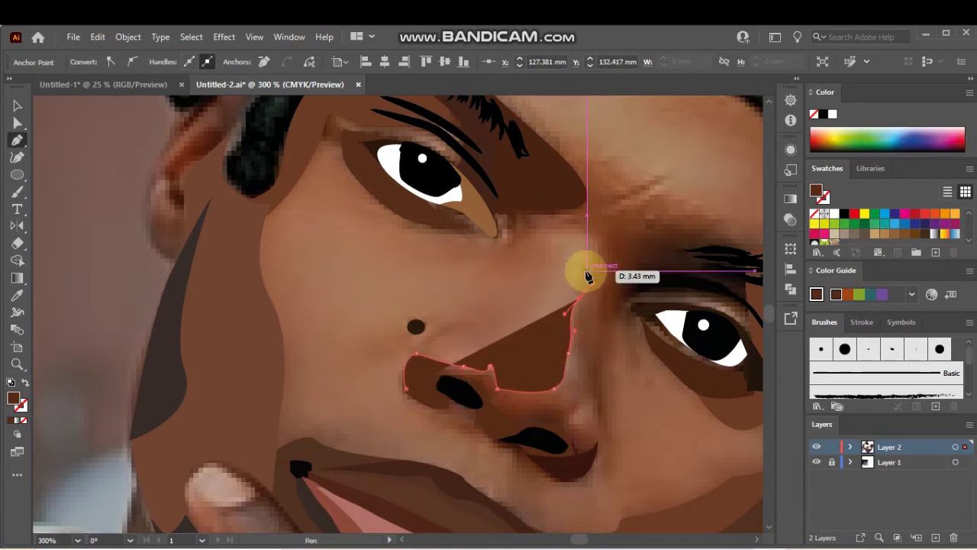
click(598, 247)
click(586, 228)
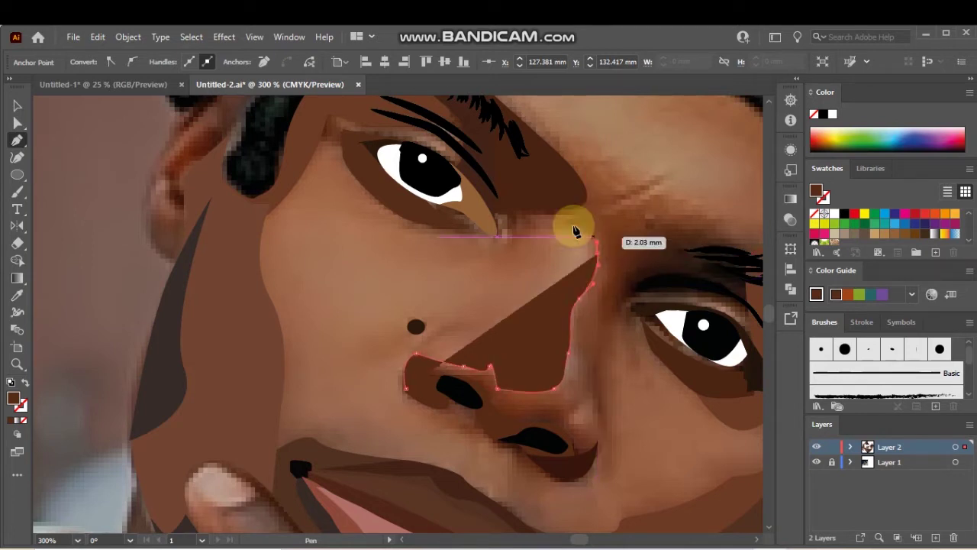
click(561, 225)
click(508, 249)
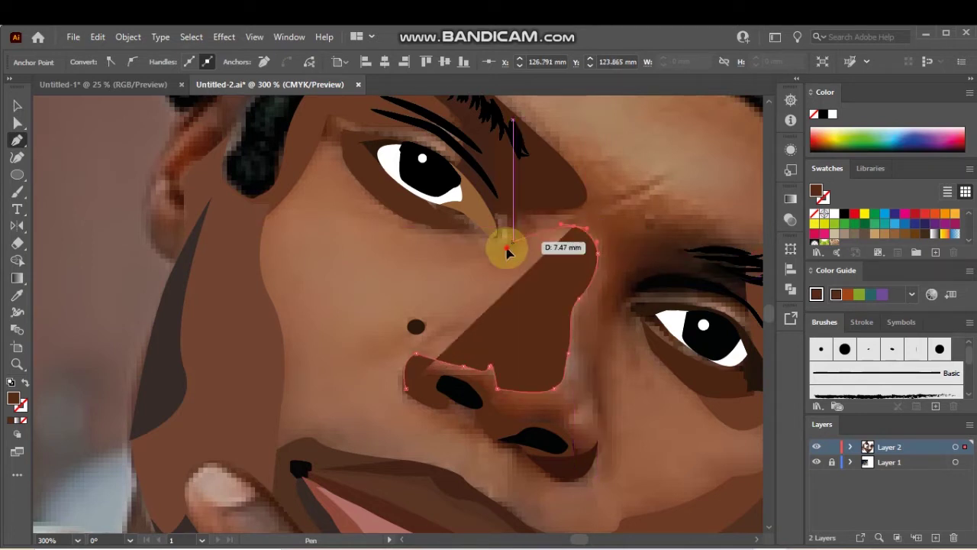
Extend the path around the left eye's inner corner and up to the inner end of the left eyebrow.
click(479, 216)
click(525, 194)
click(547, 150)
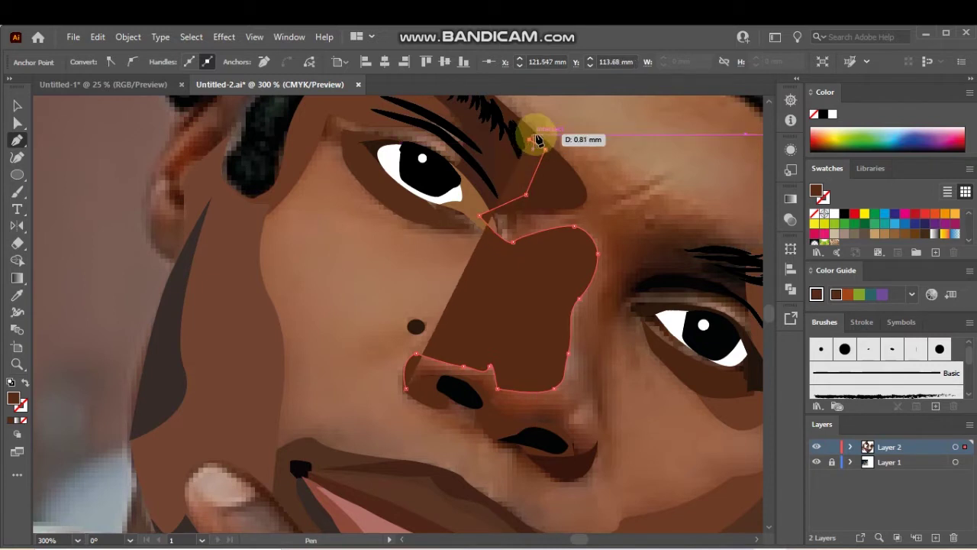
click(529, 141)
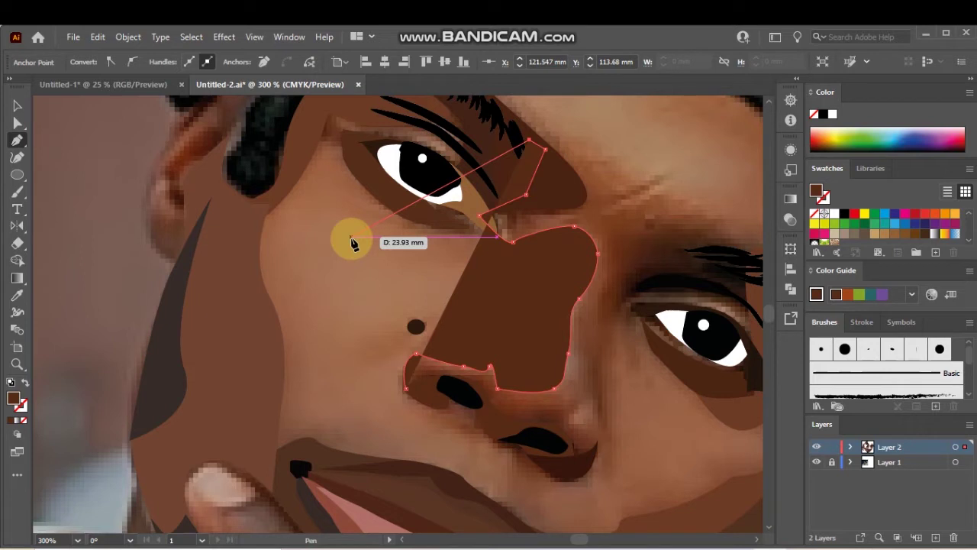
key(ctrl+z)
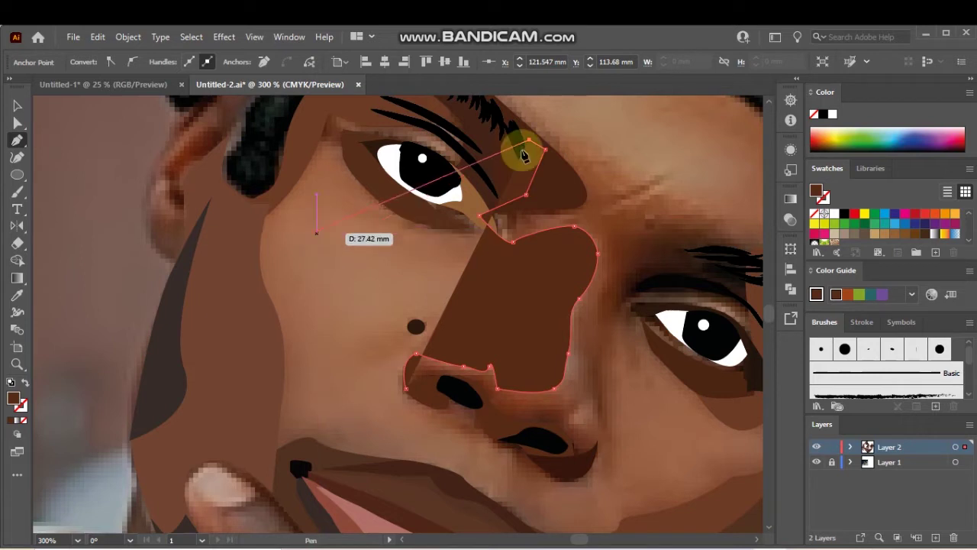
Continue the path from the left eyebrow down between the brows and across to a point above the right eyebrow.
scroll(545, 184, up, 2)
drag(545, 184, 601, 215)
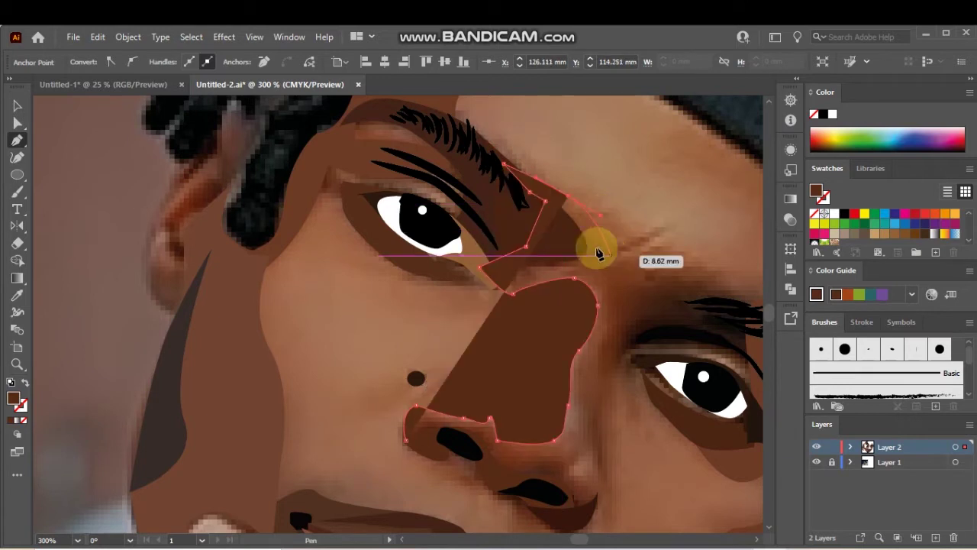
drag(599, 254, 630, 275)
click(623, 262)
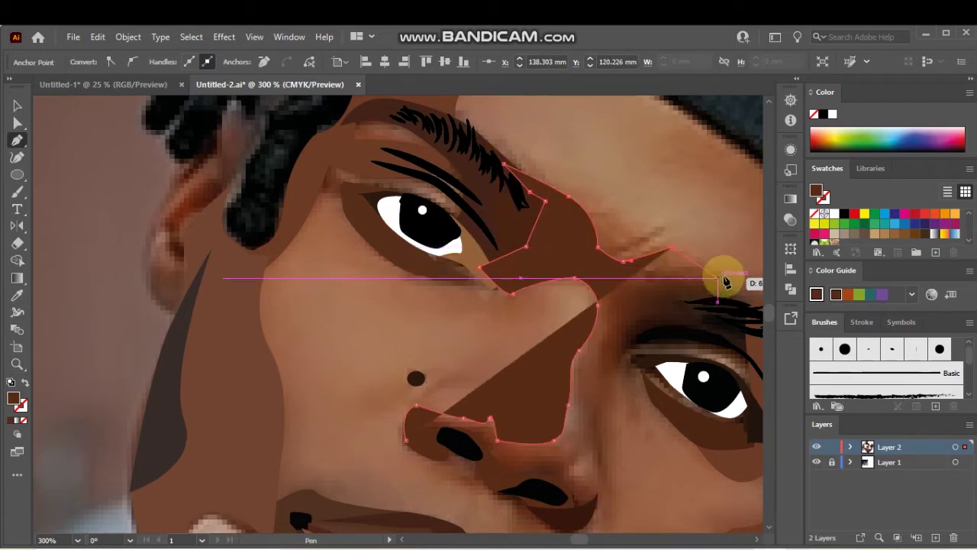
click(710, 247)
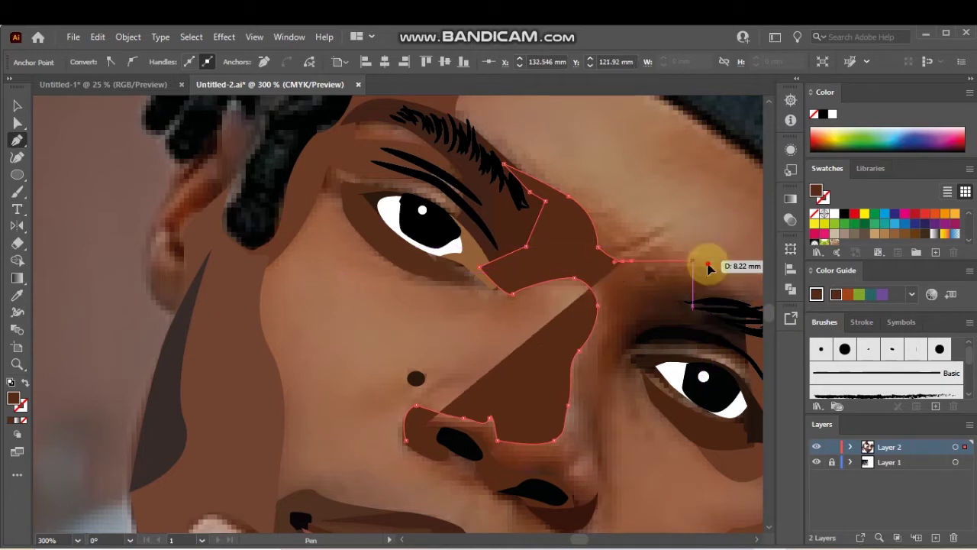
click(720, 276)
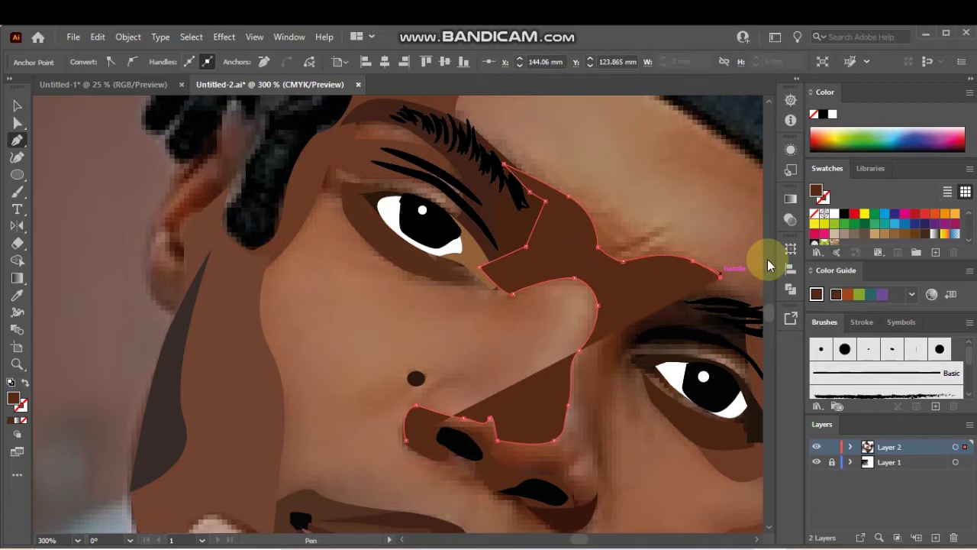
key(ctrl+z)
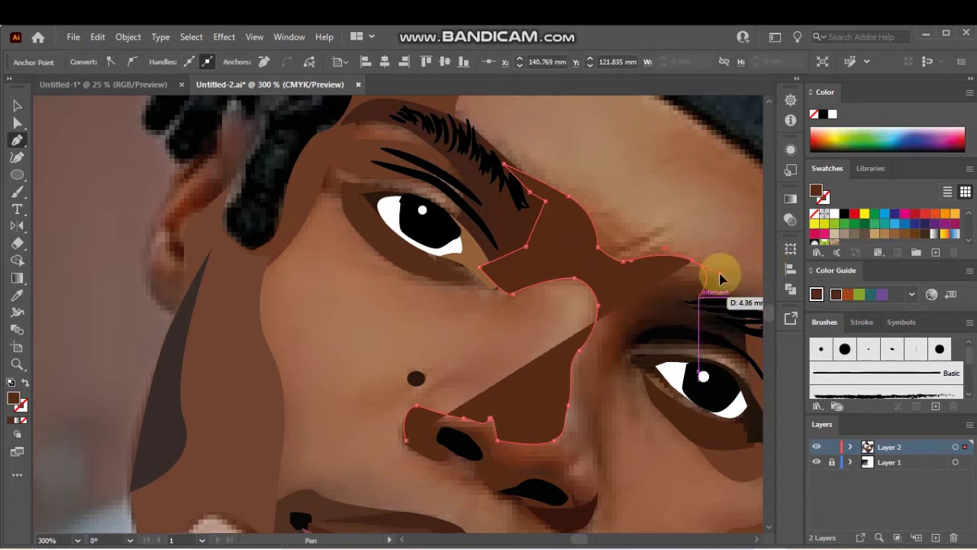
click(720, 273)
Trace the path down the right side of the nose, around the nostril wing and back beneath the nostrils, closing it without a fill.
drag(668, 290, 602, 355)
scroll(613, 373, down, 2)
drag(566, 396, 503, 410)
click(602, 416)
click(503, 406)
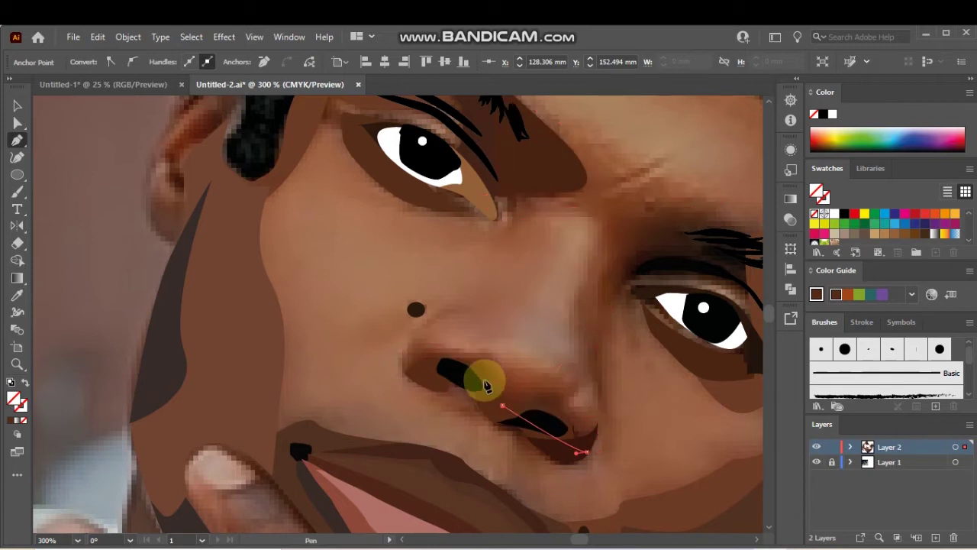
click(464, 380)
click(407, 370)
click(410, 371)
Fill the nose shadow shape with reddish brown sampled from the nose, send it behind the nostrils and brow shadow, and deselect it.
key(i)
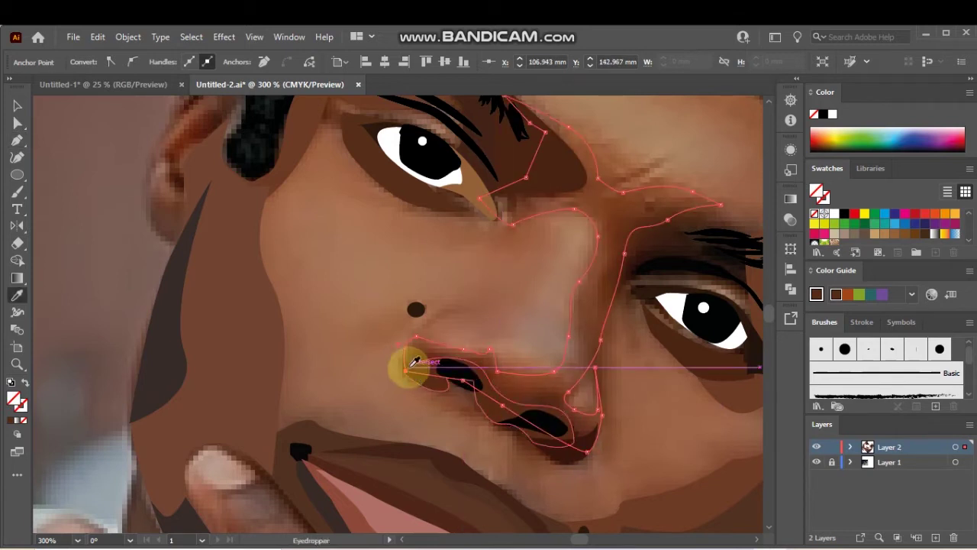
click(522, 374)
key(ctrl)
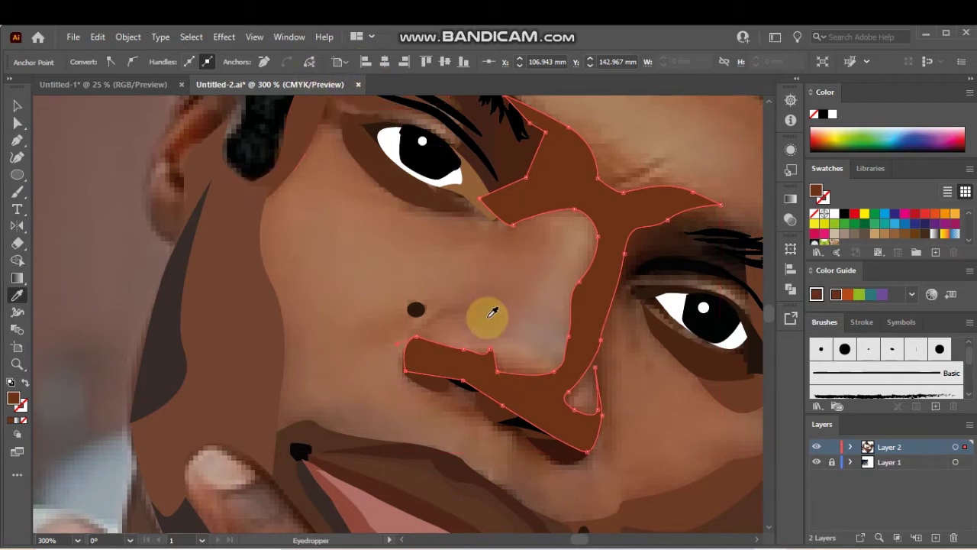
key(ctrl+bracketleft)
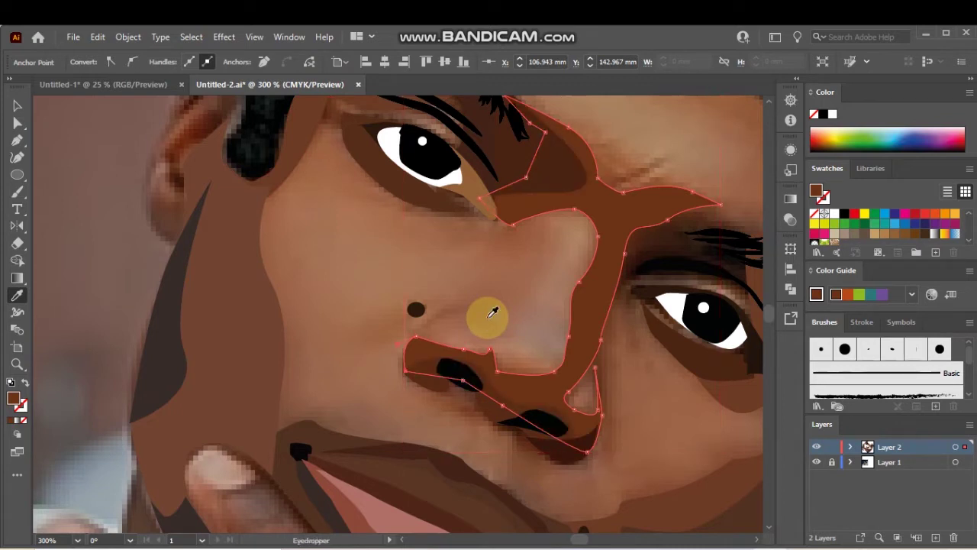
key(v)
click(513, 328)
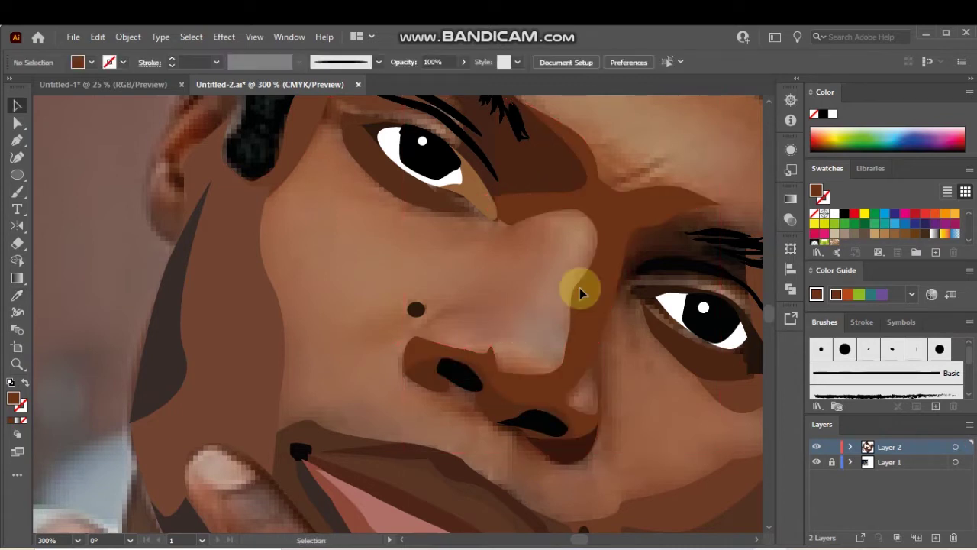
Select the nose shadow shape and refill it with a softer brown sampled from the shaded side of the nose bridge.
click(557, 403)
key(i)
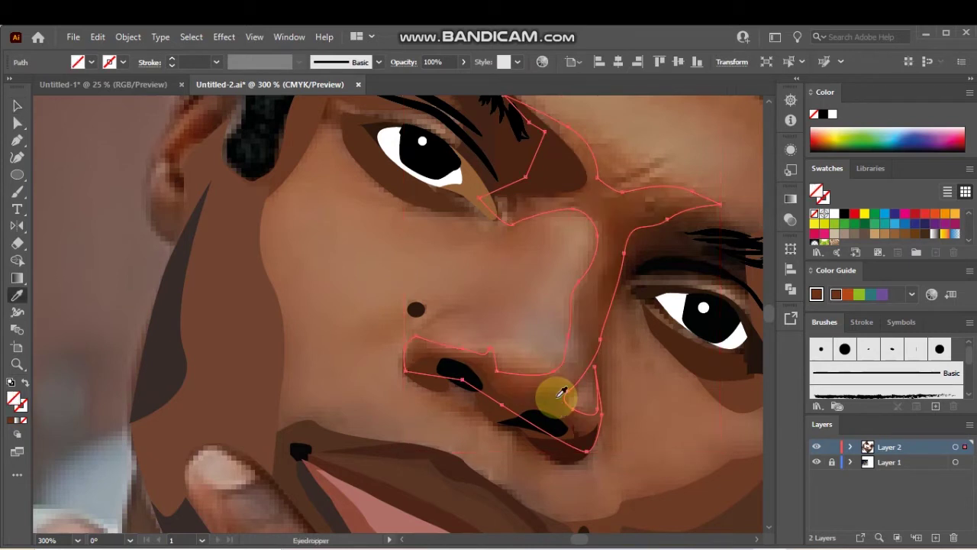
click(590, 307)
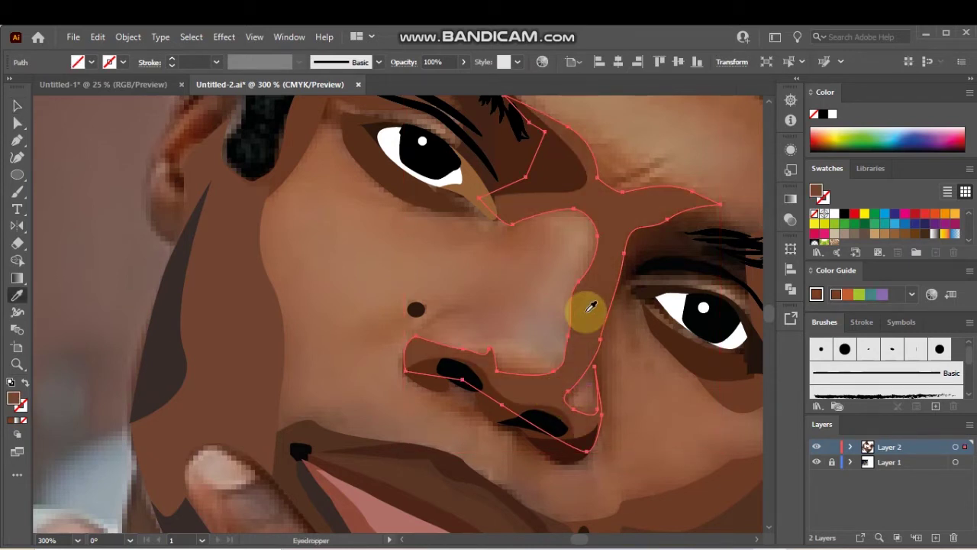
click(581, 353)
click(597, 302)
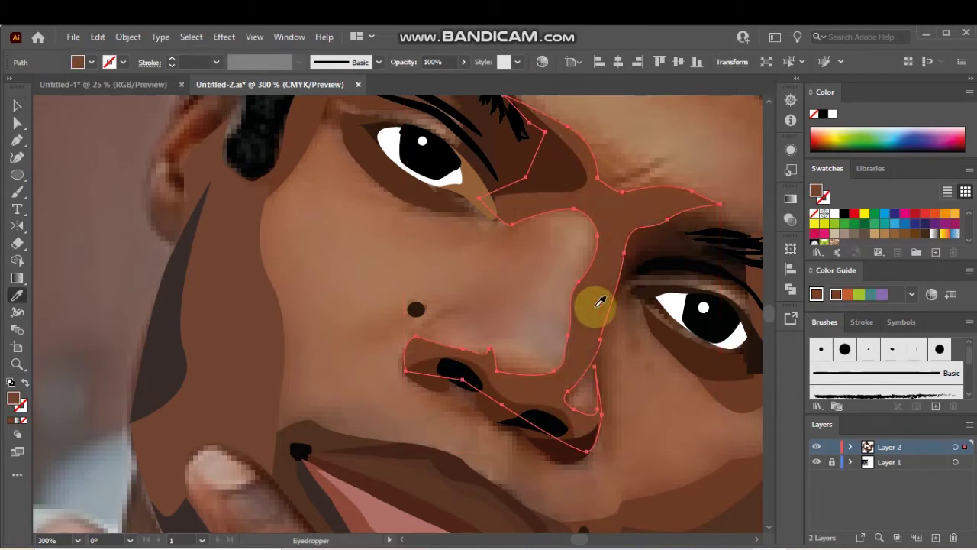
Refill the nose shadow with the cheek shadow's brown, and the shape around the nostrils with a brown sampled between them.
ctrl+shift+click(242, 341)
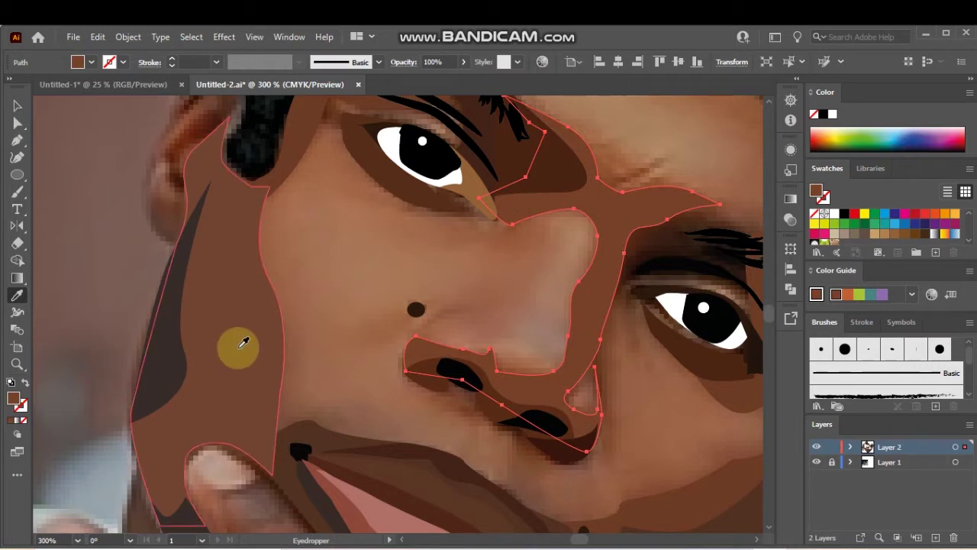
key(v)
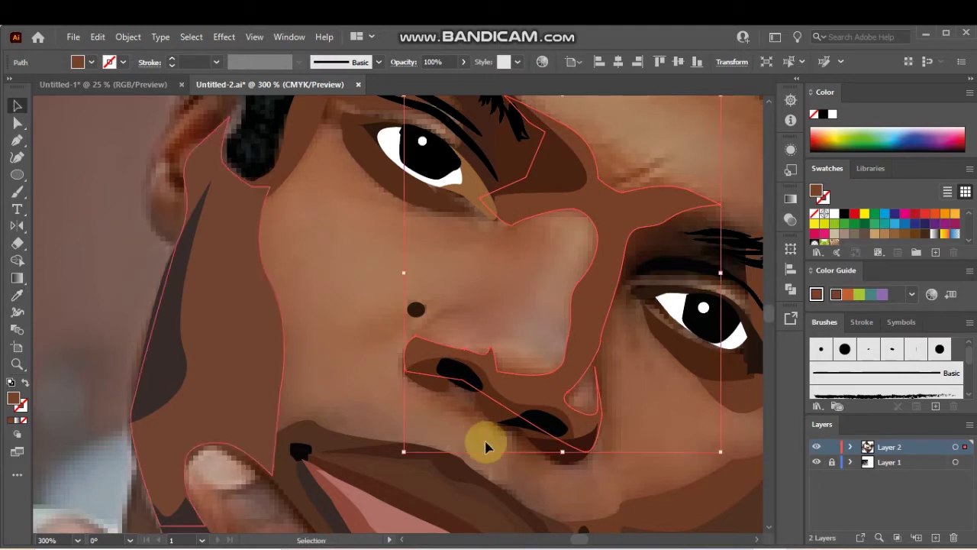
click(496, 422)
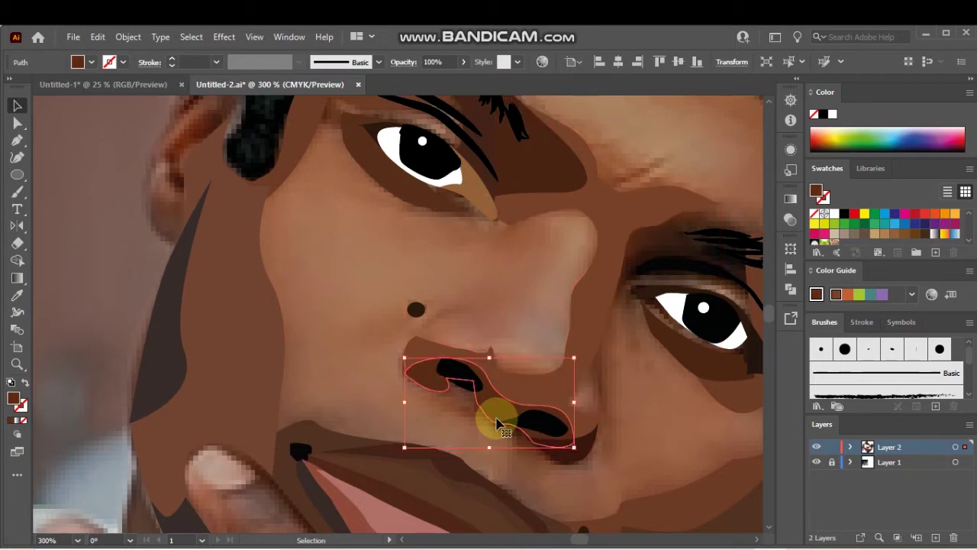
key(slash)
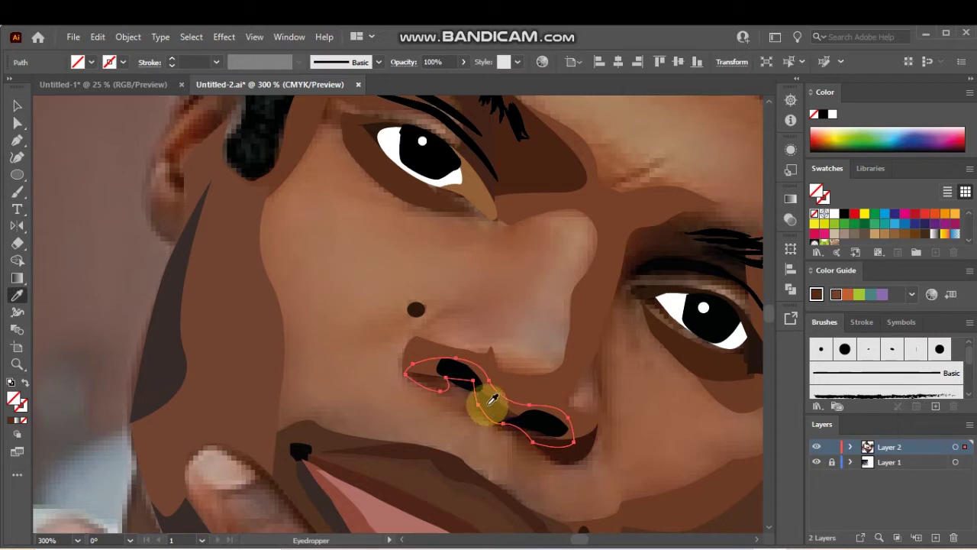
click(496, 393)
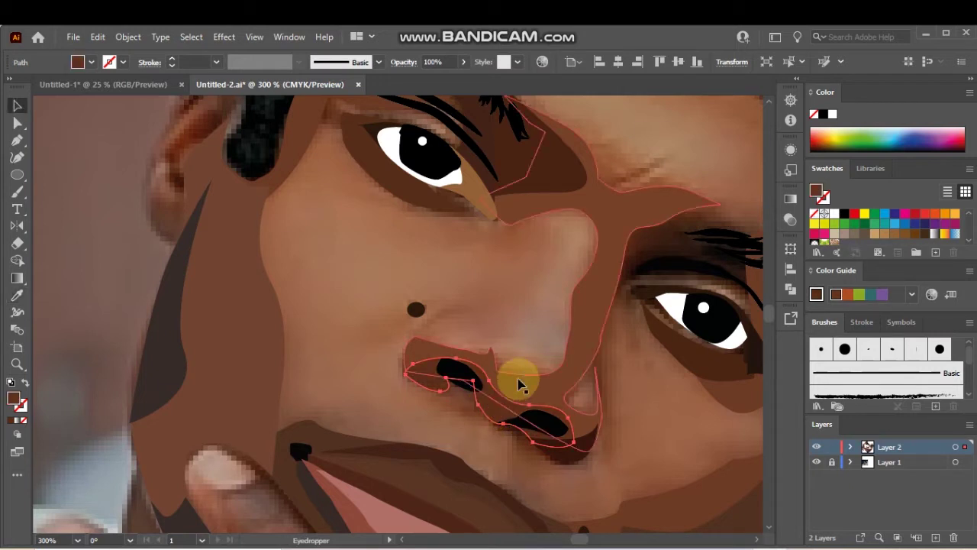
click(571, 465)
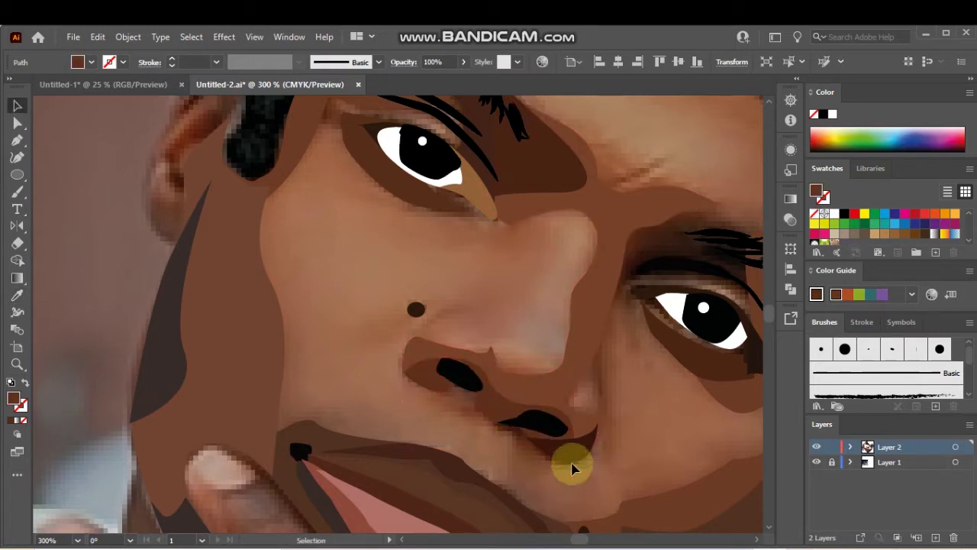
Start a pen path at the upper lip's edge and curve it up to the right nostril.
scroll(576, 464, up, 1)
scroll(574, 465, up, 3)
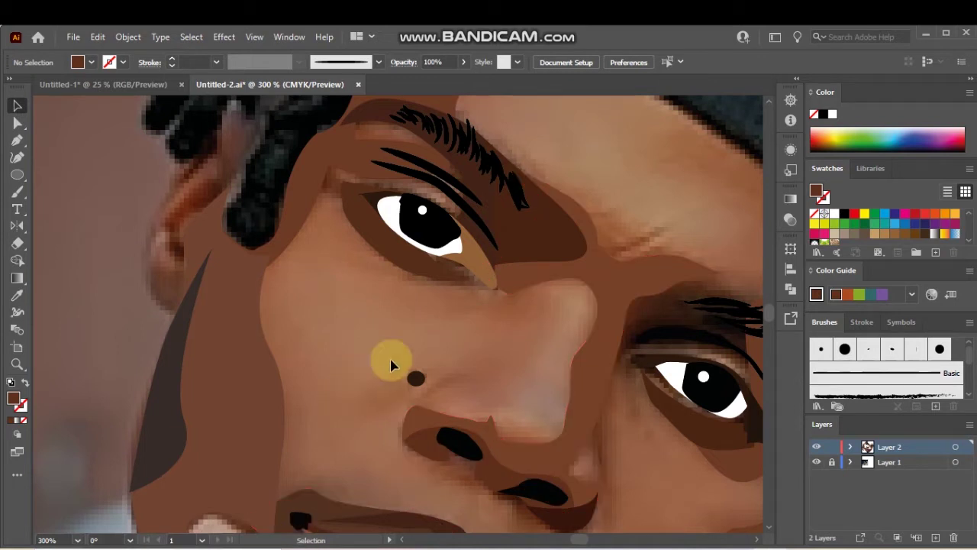
scroll(462, 357, up, 5)
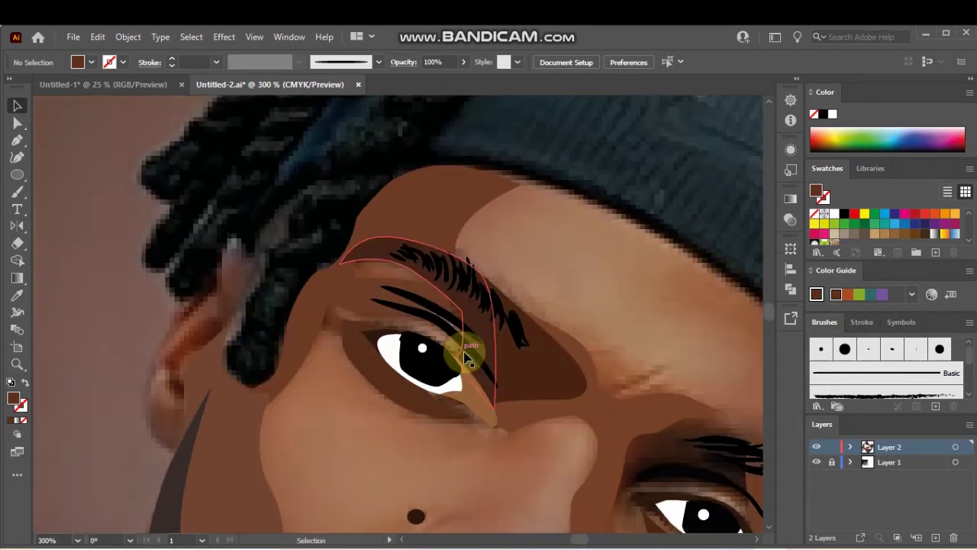
scroll(534, 344, up, 1)
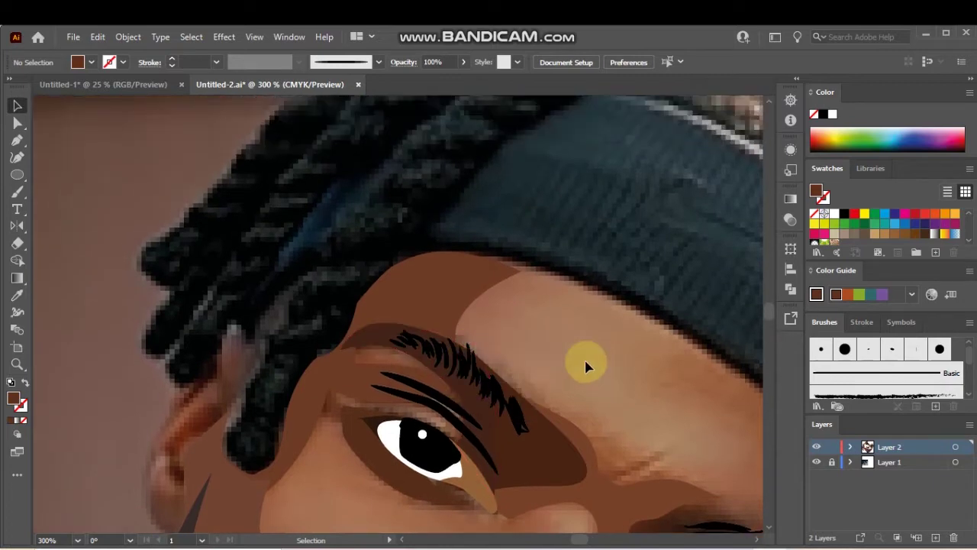
scroll(584, 360, down, 4)
scroll(563, 343, down, 5)
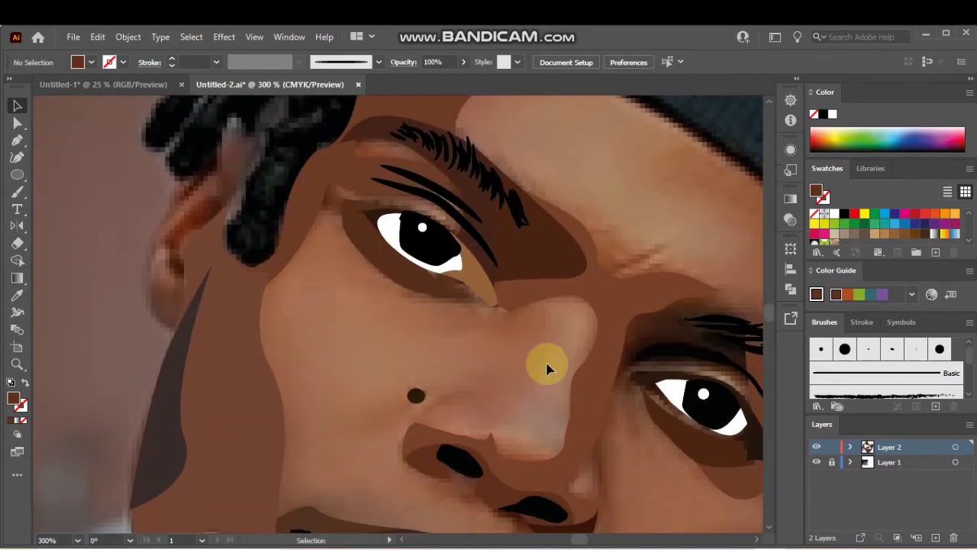
scroll(586, 407, down, 1)
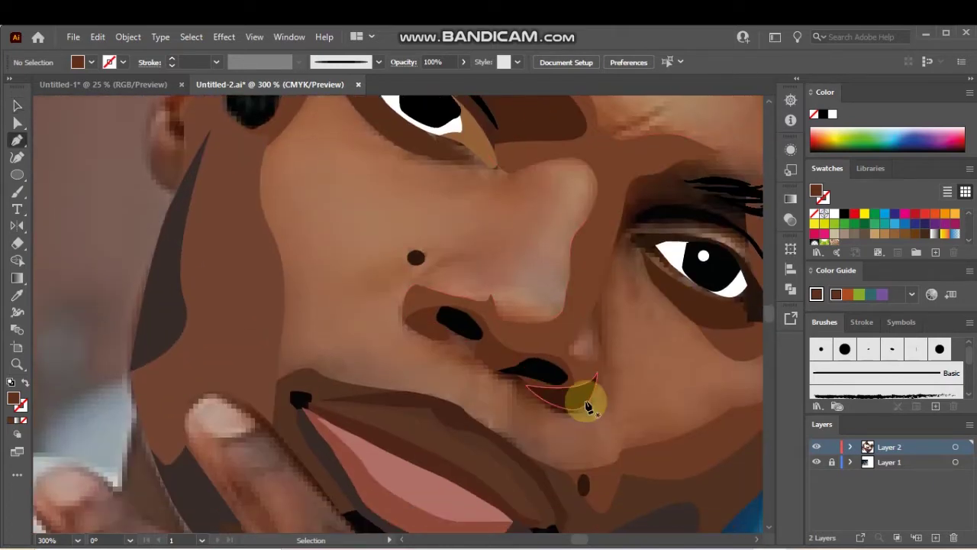
click(479, 433)
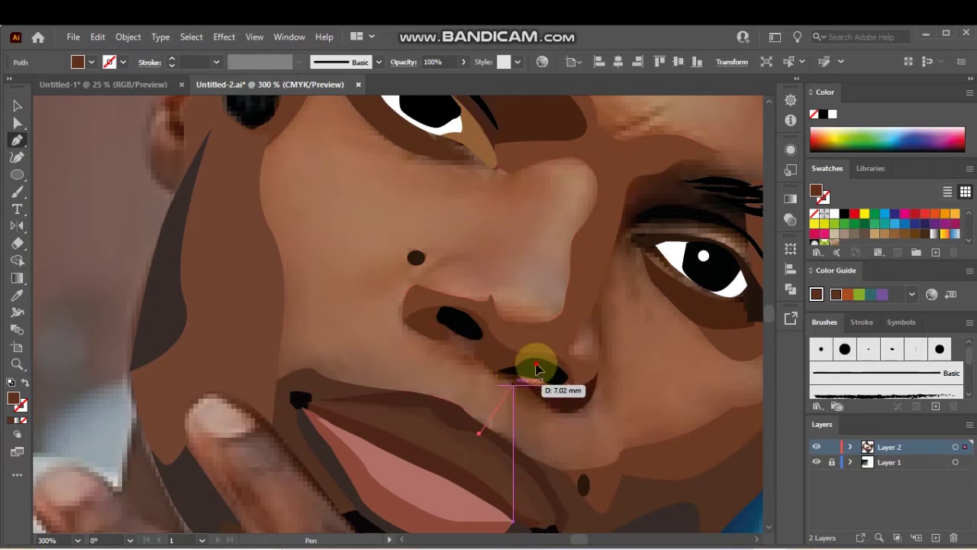
drag(532, 377, 525, 322)
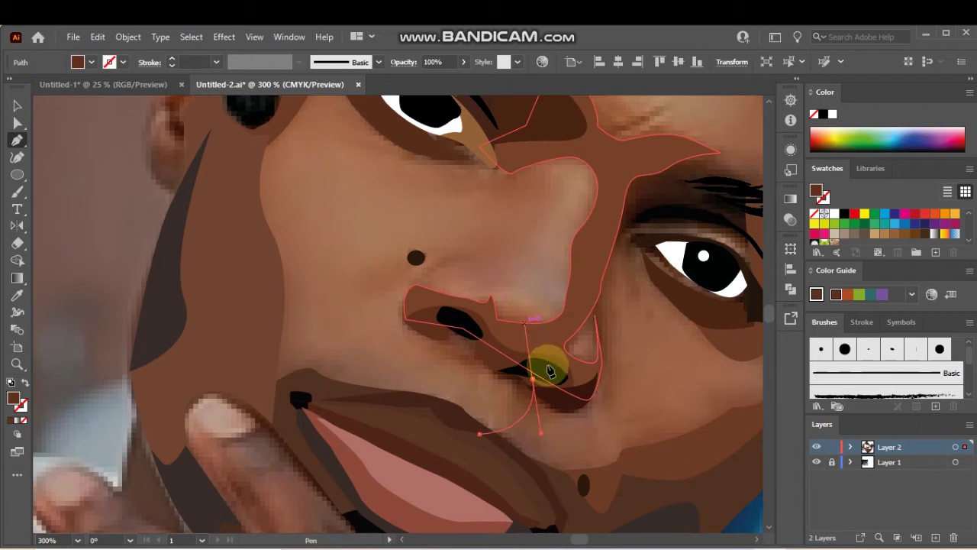
drag(550, 357, 588, 400)
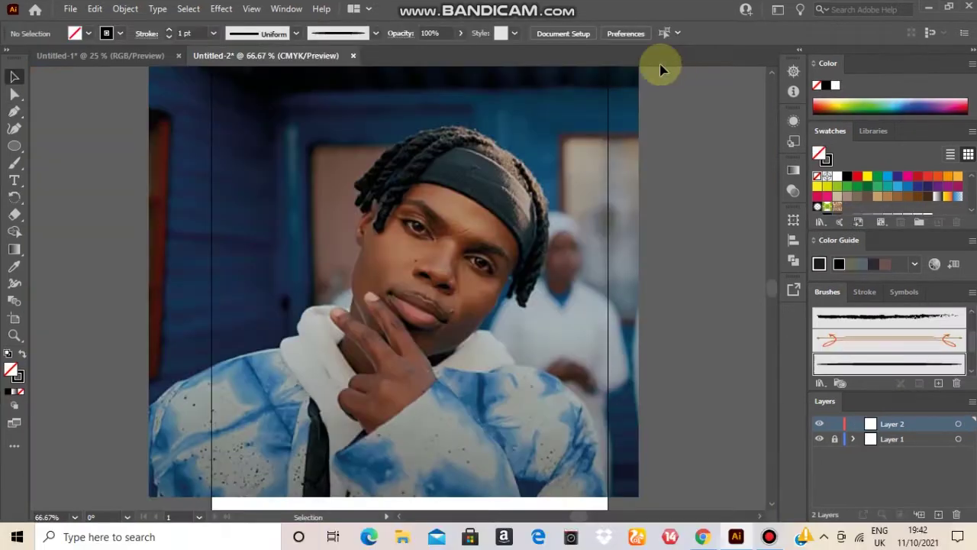
Trace the visible iris of the left eye as a closed, unfilled path with a black 1 pt stroke, and deselect it.
scroll(456, 237, up, 5)
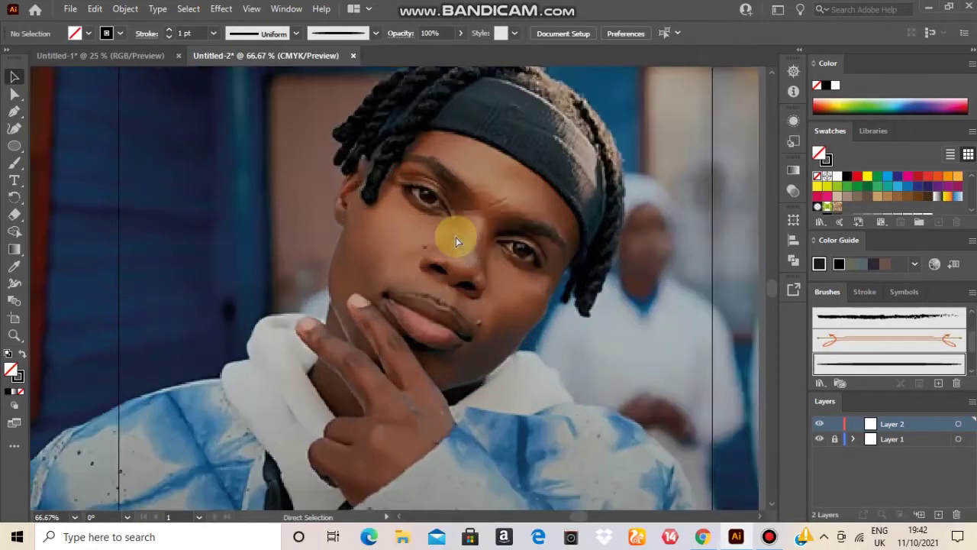
scroll(440, 229, up, 5)
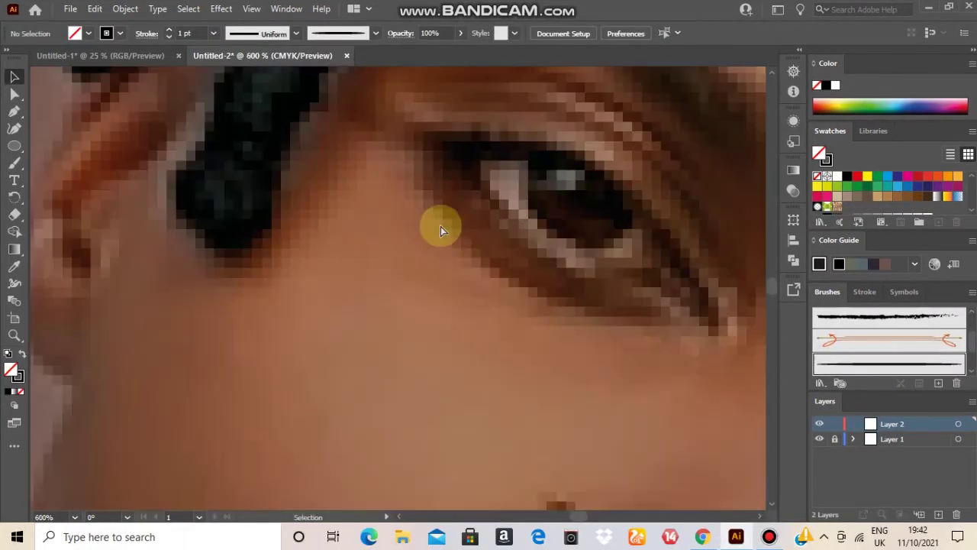
key(p)
scroll(527, 298, down, 5)
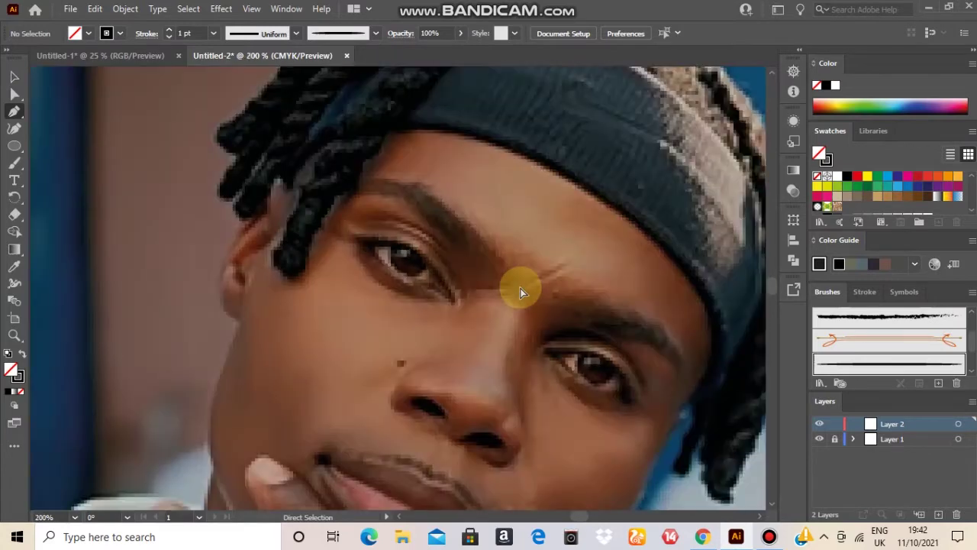
mouse_move(392, 245)
mouse_down()
mouse_move(393, 264)
mouse_move(418, 280)
mouse_move(414, 251)
mouse_move(375, 243)
mouse_up()
click(415, 276)
click(427, 269)
key(v)
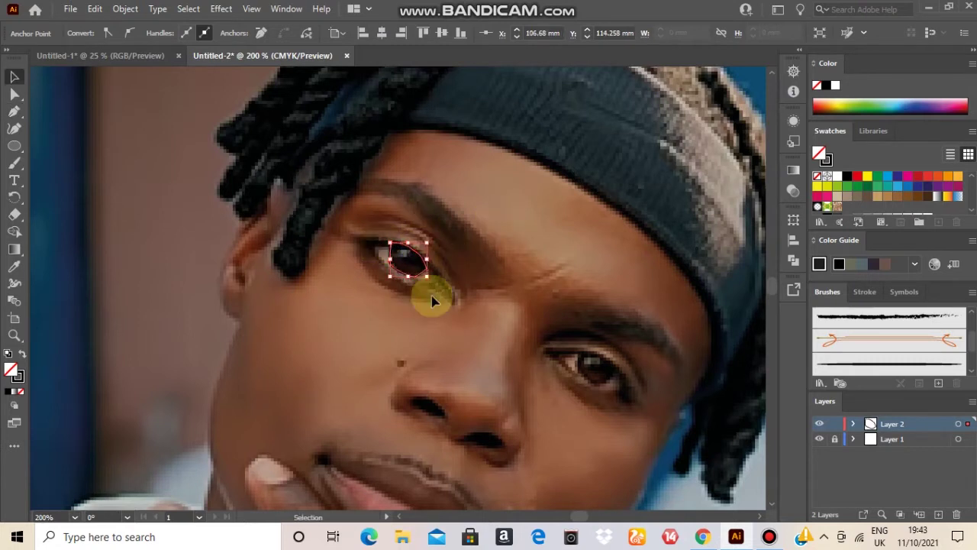
click(496, 298)
Draw a small unfilled circle over the light reflection in the left iris and deselect it.
key(l)
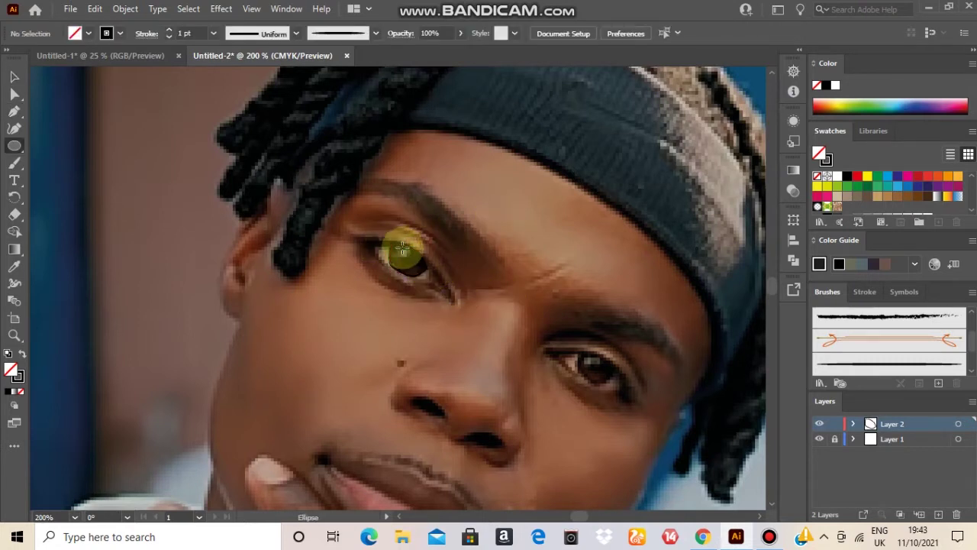
drag(400, 249, 409, 257)
key(v)
click(446, 275)
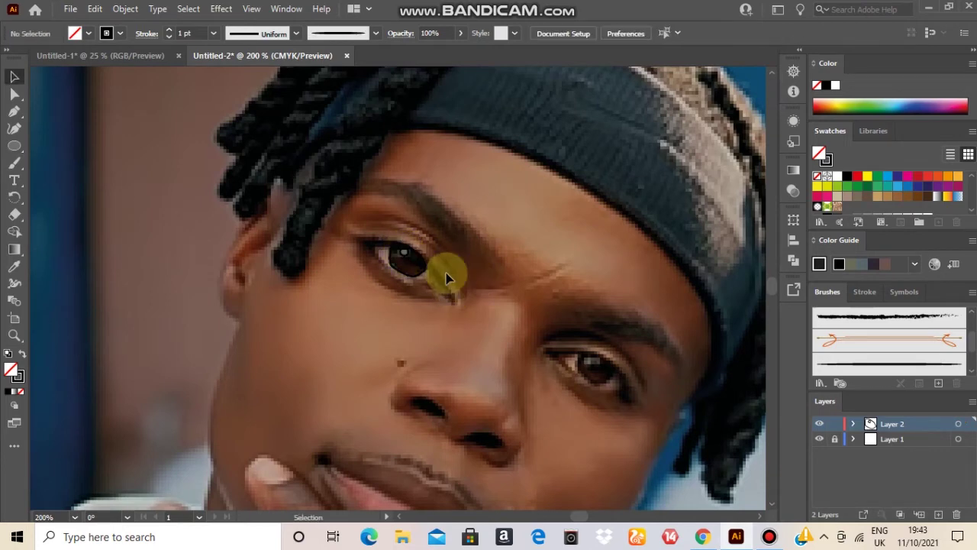
Trace the dark upper part of the left iris as a closed path curving along the upper eyelid.
scroll(434, 284, up, 2)
key(p)
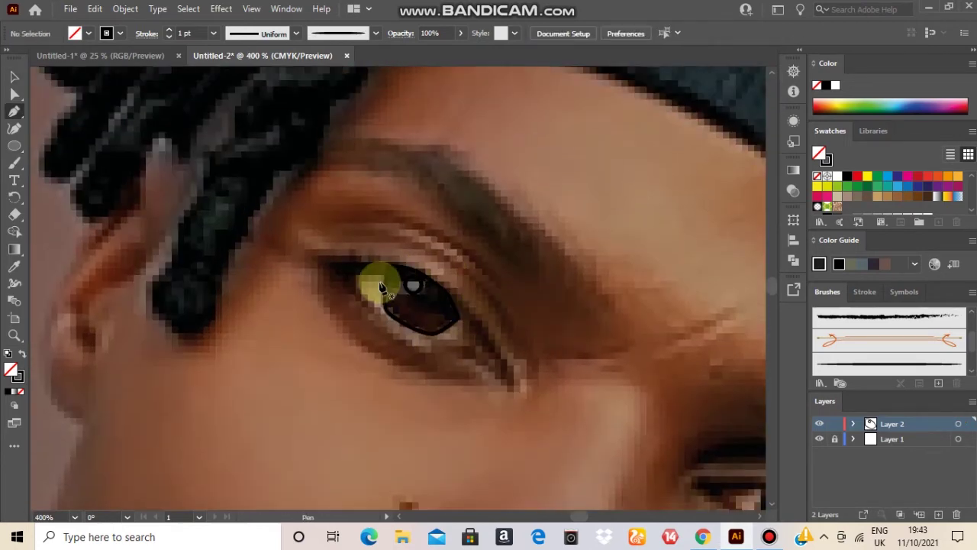
drag(405, 300, 466, 320)
click(458, 319)
click(449, 297)
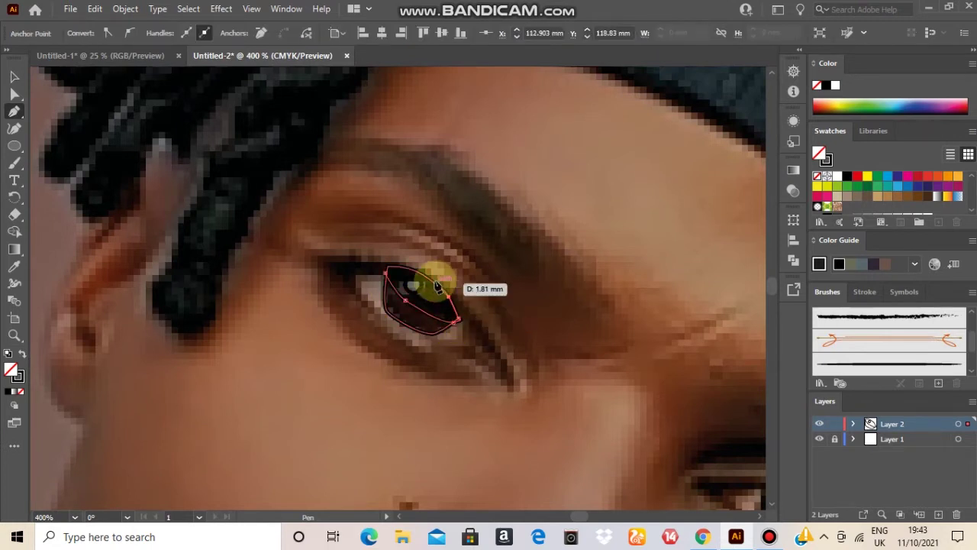
drag(413, 270, 387, 259)
click(388, 267)
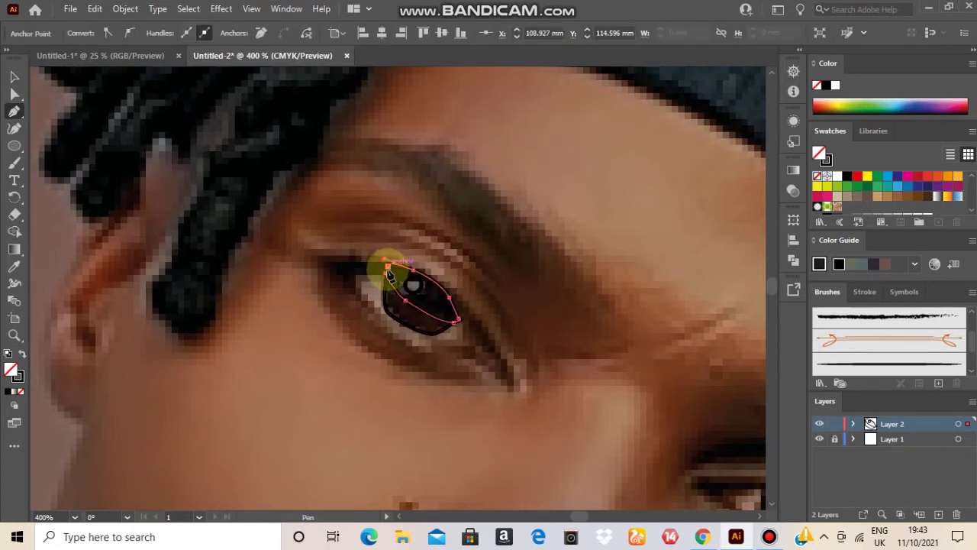
click(382, 276)
drag(387, 332, 377, 277)
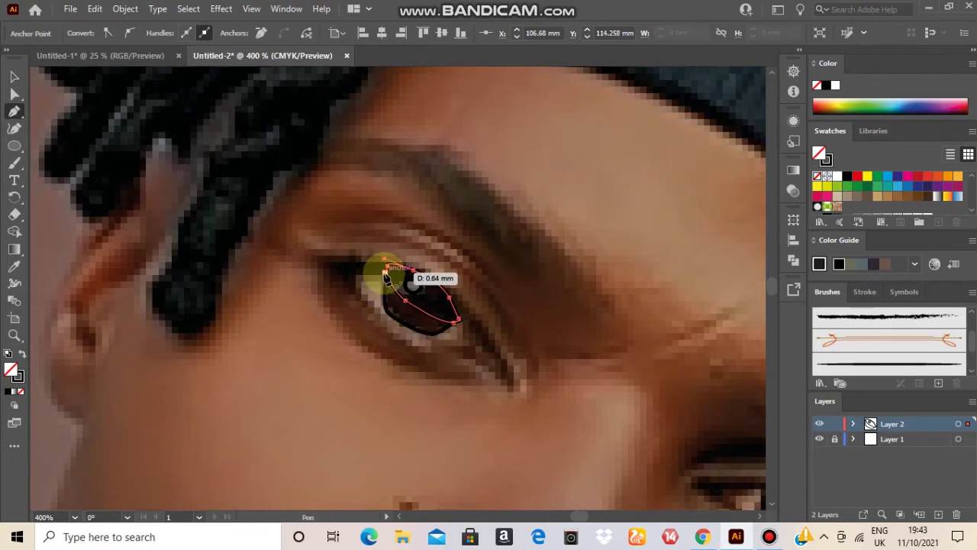
Fill the upper iris shape with black and deselect it.
click(847, 177)
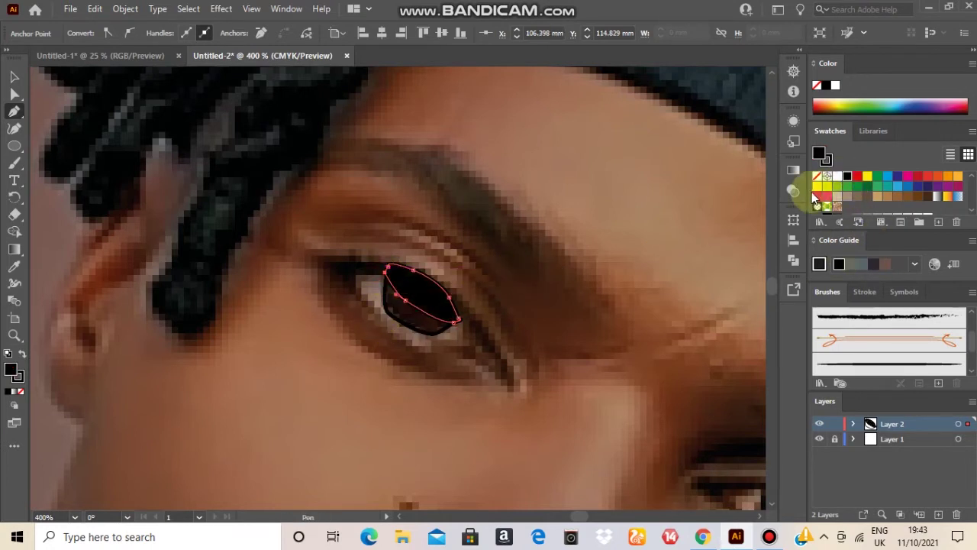
key(v)
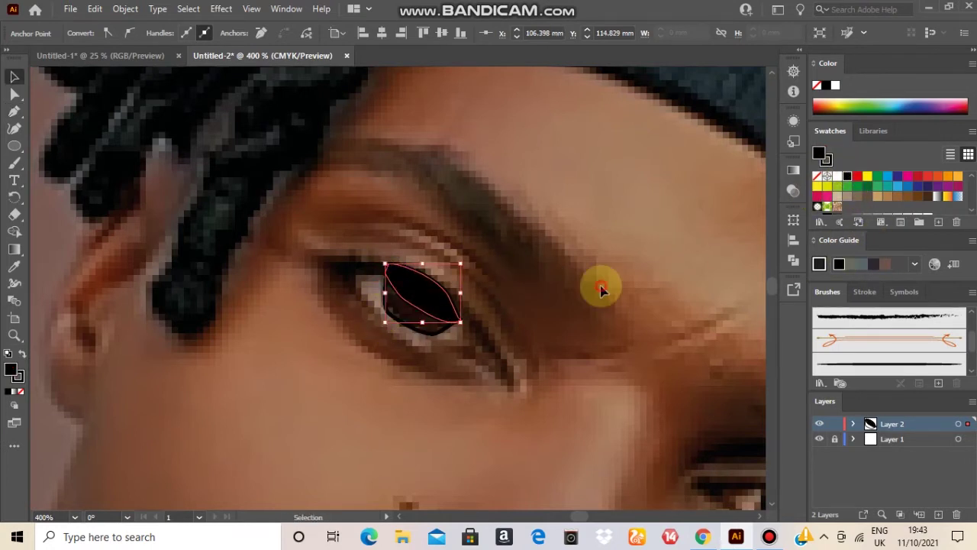
click(601, 286)
Fill the small reflection circle in the left iris with white.
click(415, 288)
click(413, 286)
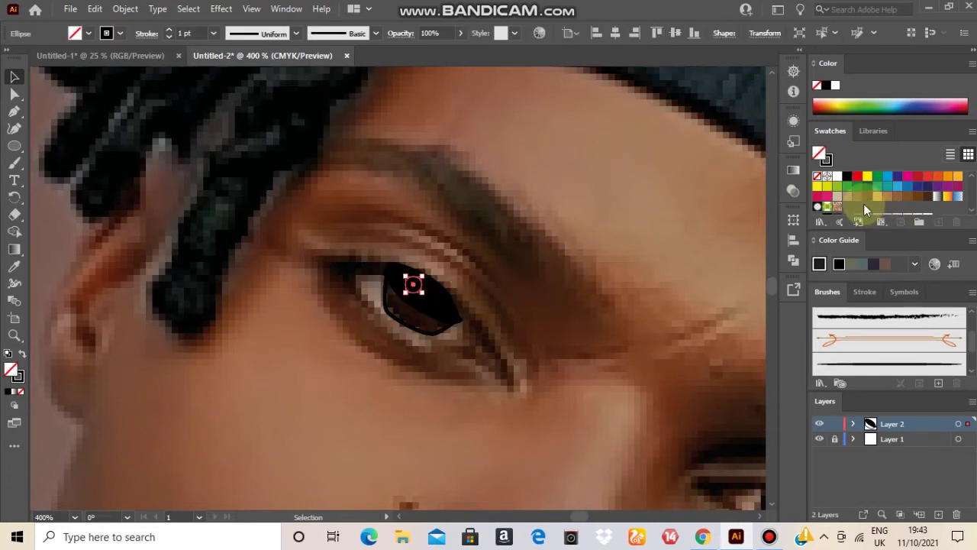
click(838, 176)
Fill the left iris shape with a light brown swatch and give its outline the same brown.
click(399, 321)
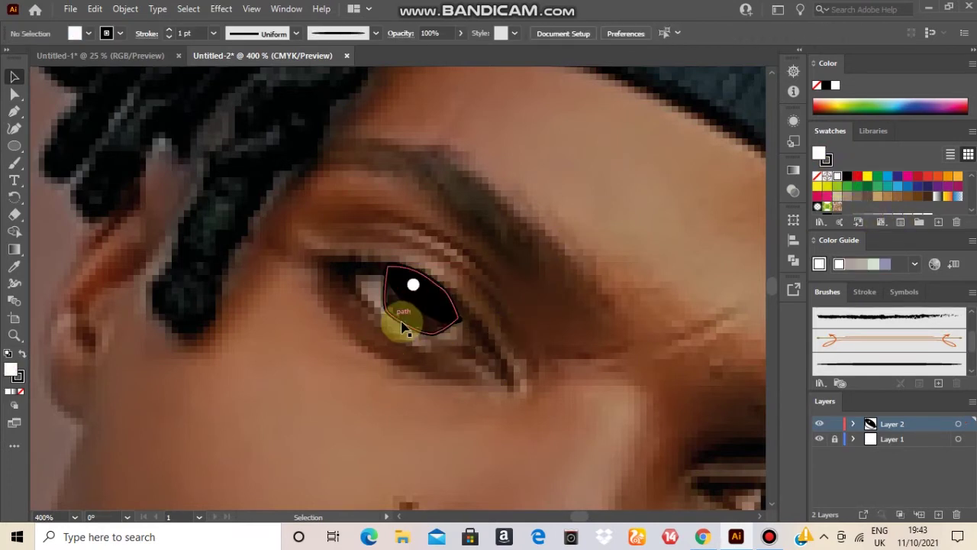
click(898, 197)
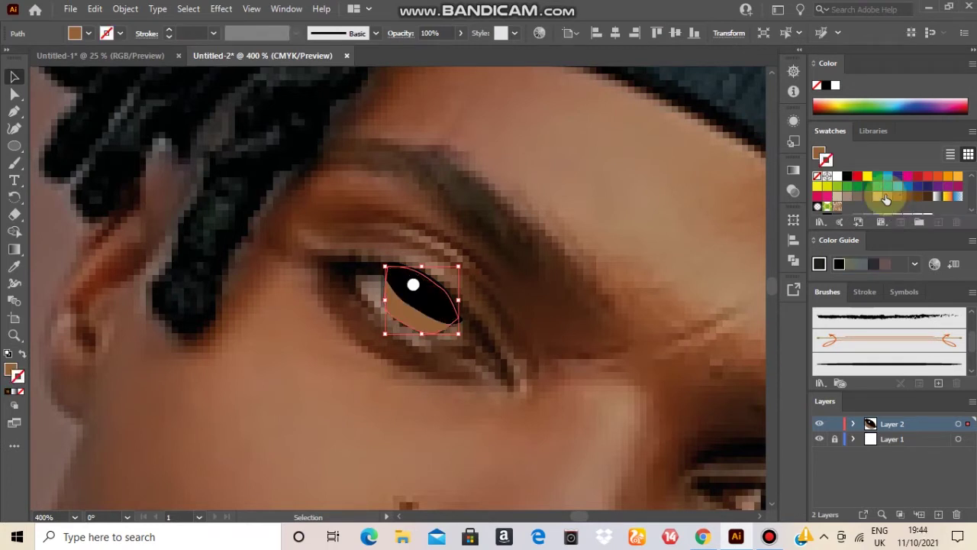
click(541, 367)
click(449, 310)
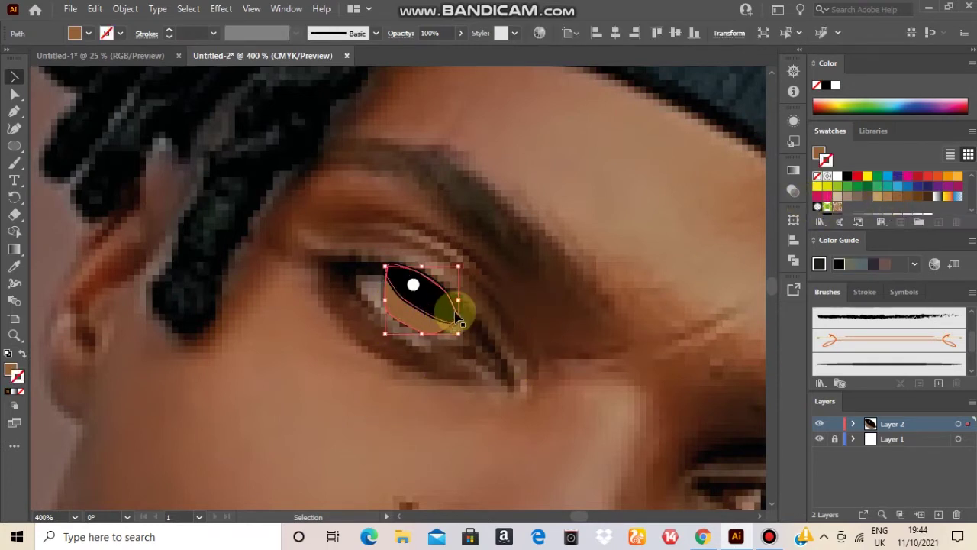
click(897, 197)
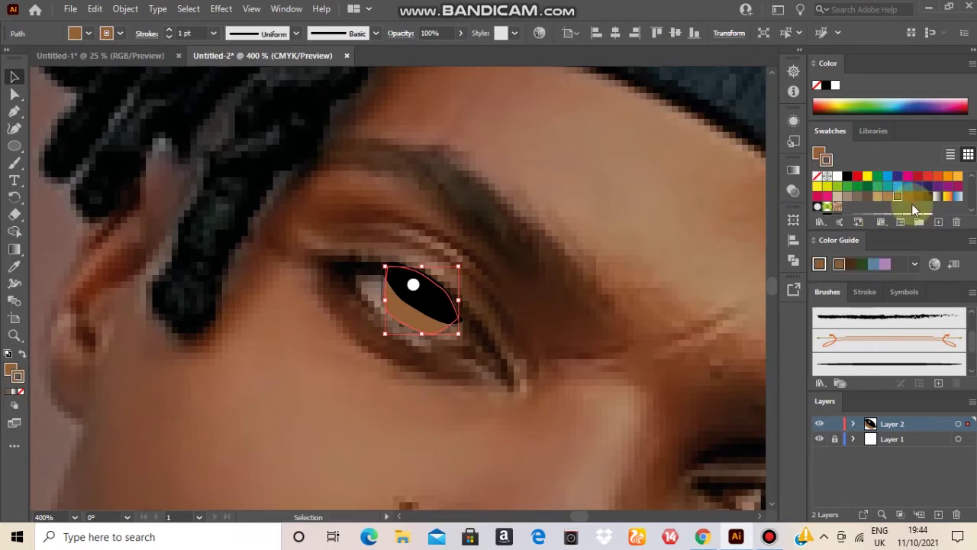
click(898, 199)
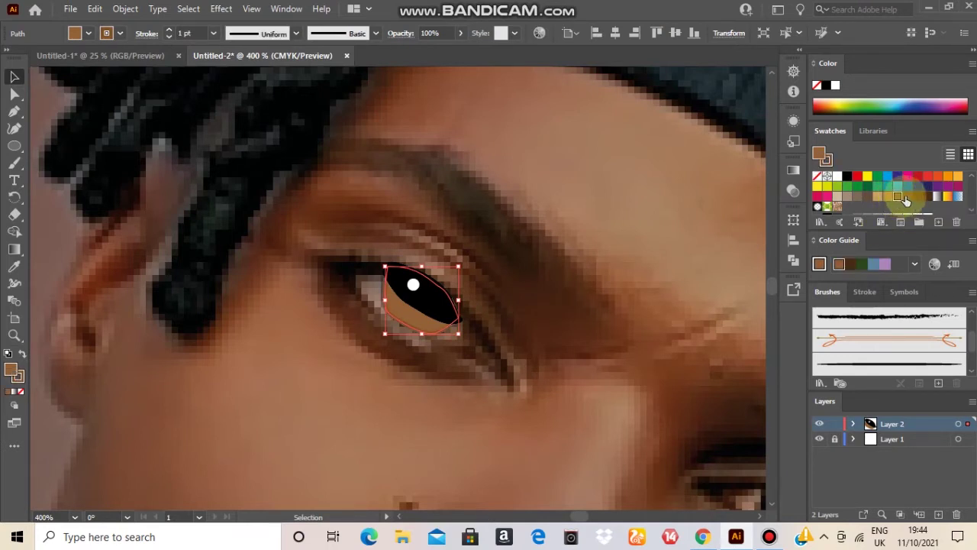
Recolour the left iris shape with the next darker brown swatch and deselect it.
click(475, 343)
click(440, 318)
click(908, 198)
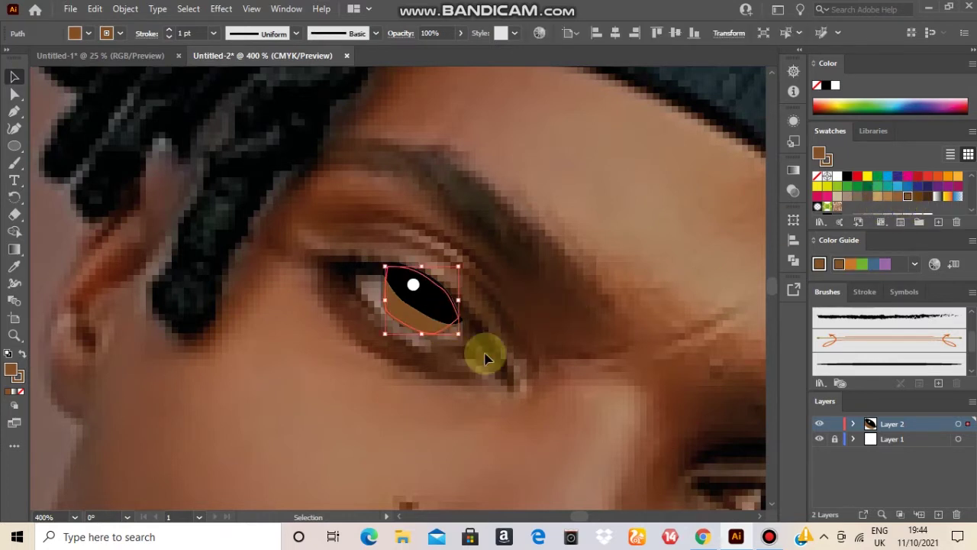
click(469, 361)
Recolour the left iris shape with the black swatch and deselect it.
scroll(580, 347, down, 2)
scroll(530, 328, down, 4)
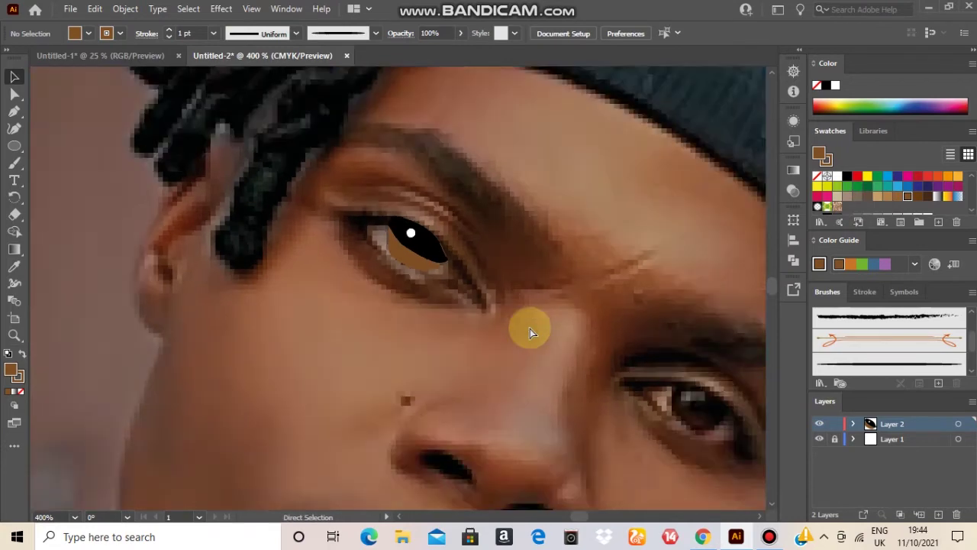
scroll(530, 328, up, 4)
click(409, 247)
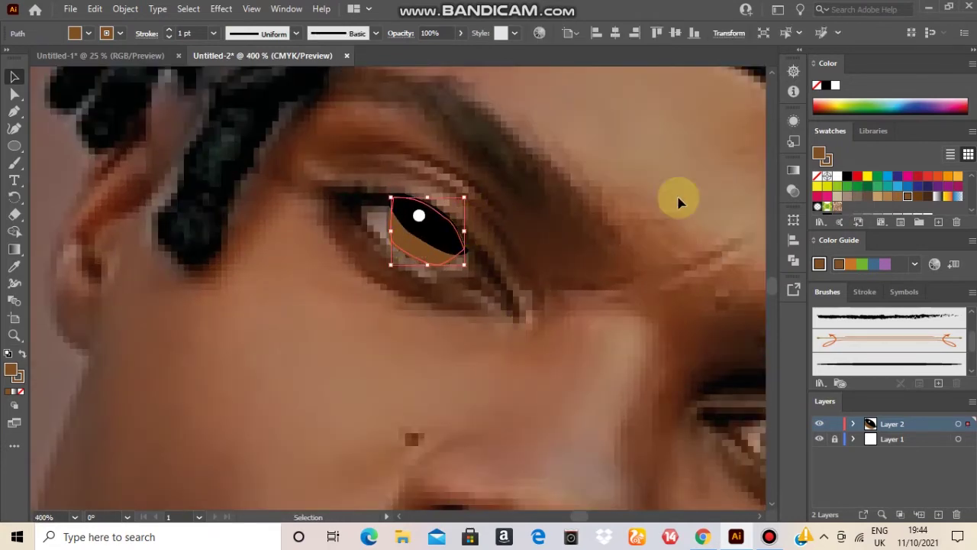
click(847, 177)
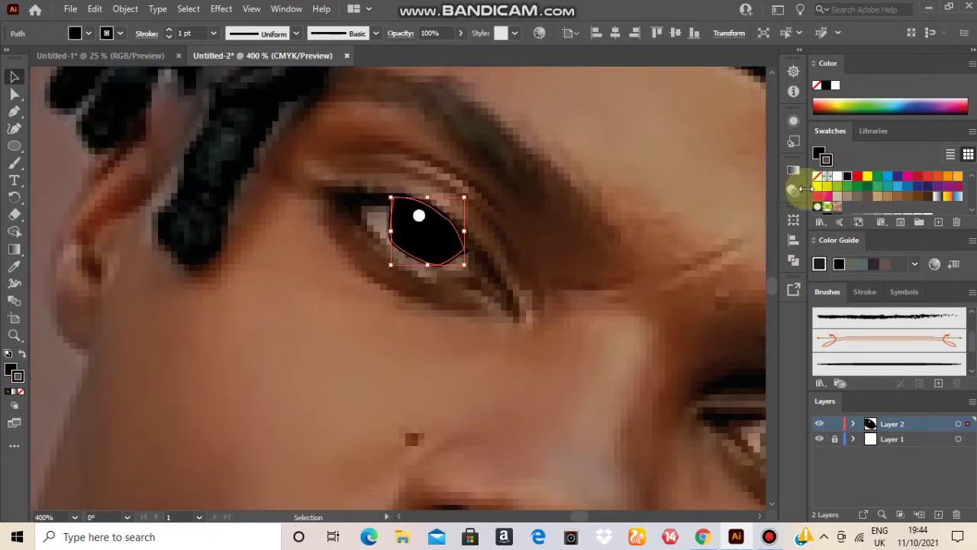
click(401, 328)
Trace the visible eyeball around the left iris with the Pen tool, filling it white and sending it to the back.
key(p)
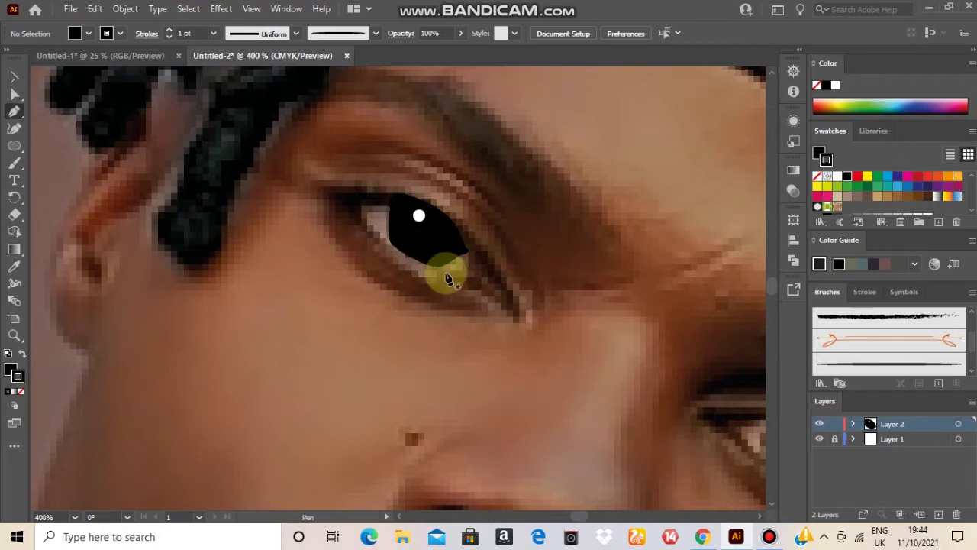
click(442, 273)
drag(467, 272, 475, 274)
drag(455, 228, 342, 204)
key(ctrl+z)
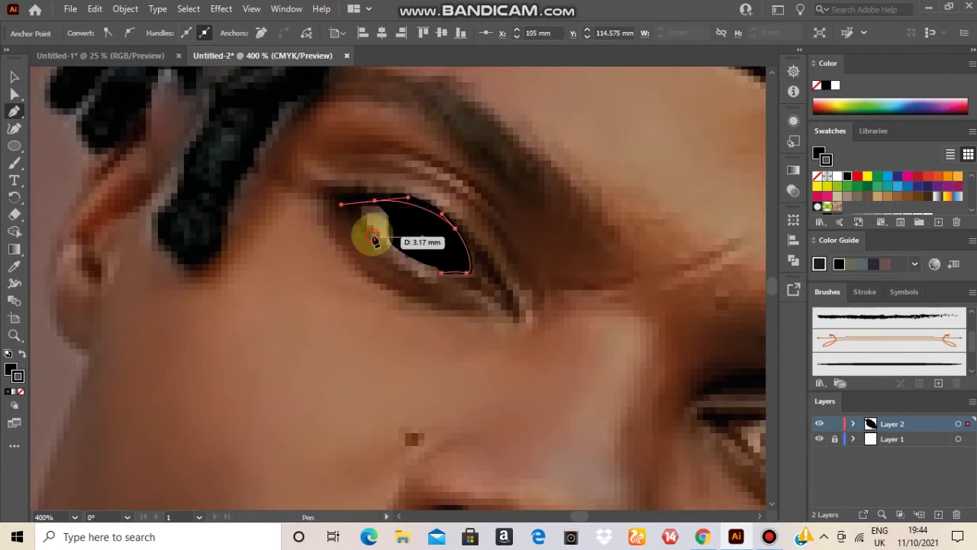
click(372, 236)
drag(441, 273, 477, 280)
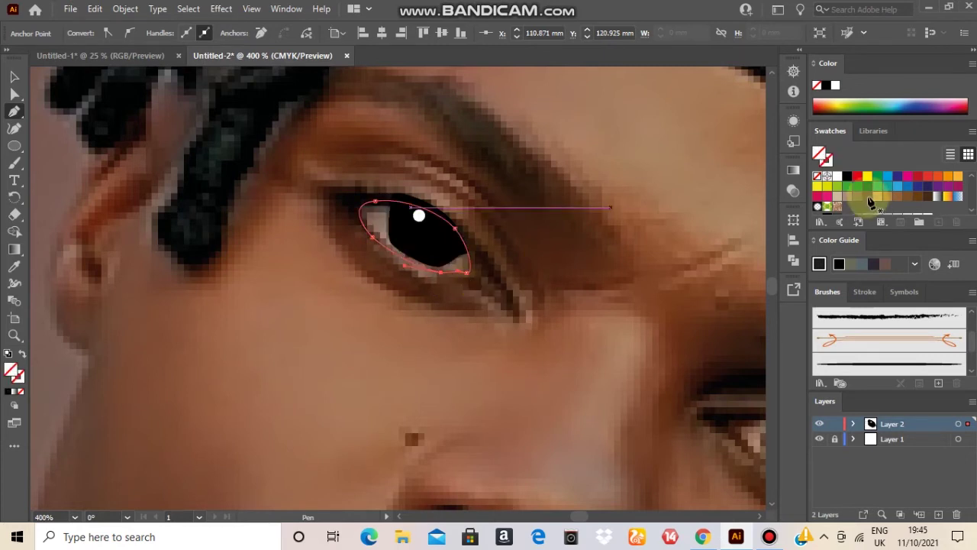
click(837, 176)
key(ctrl+shift+[)
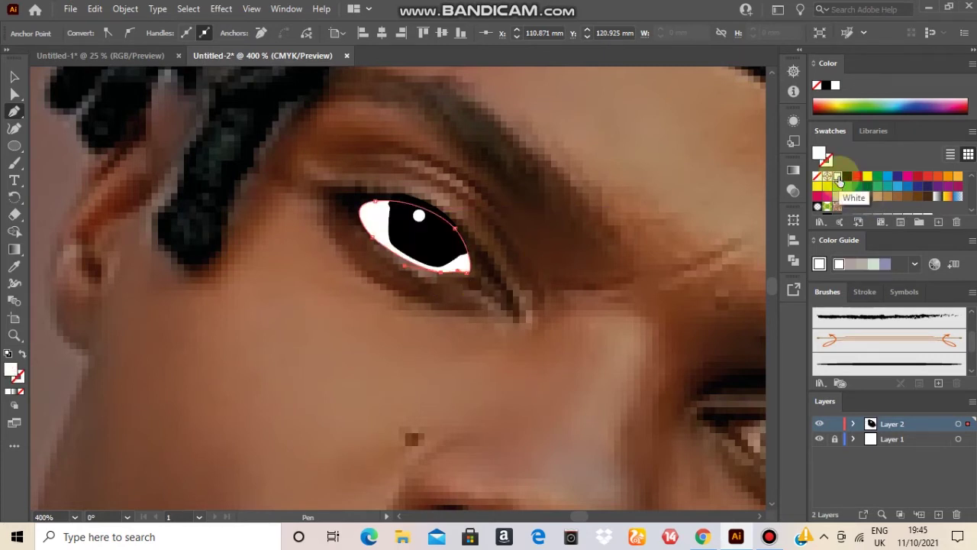
Enlarge the left eye-white shape slightly and deselect it.
key(v)
drag(473, 196, 476, 196)
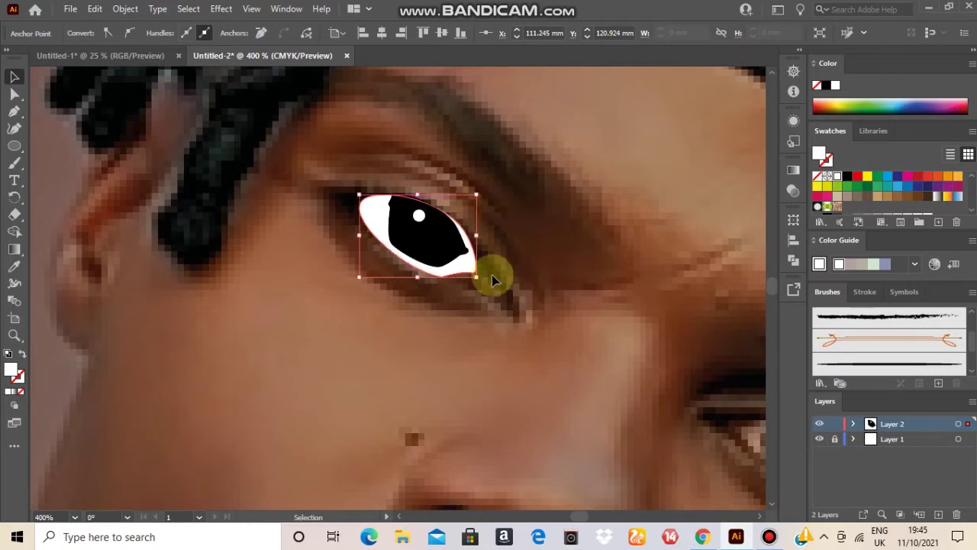
click(522, 235)
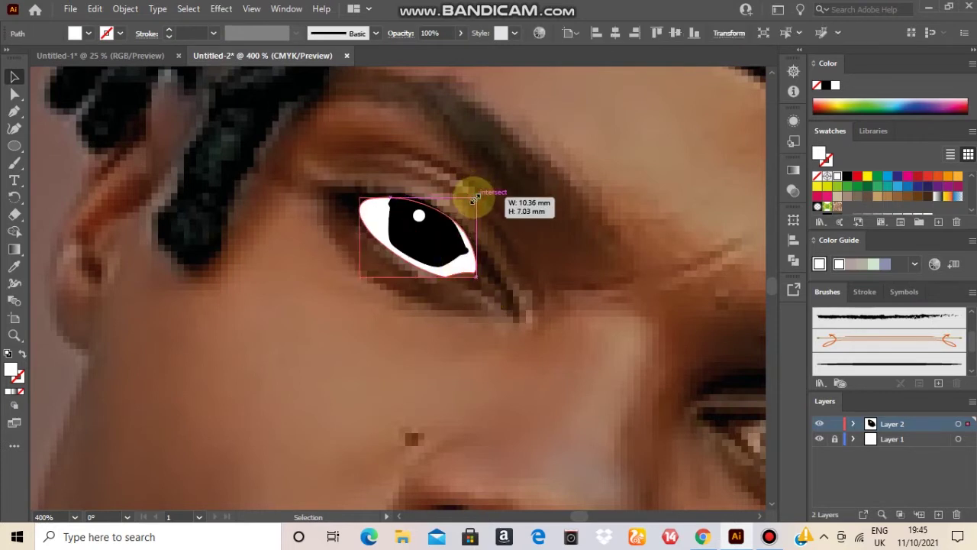
Trace the inner corner of the left eye with the Pen tool, from the lower lid around to the upper lid.
key(p)
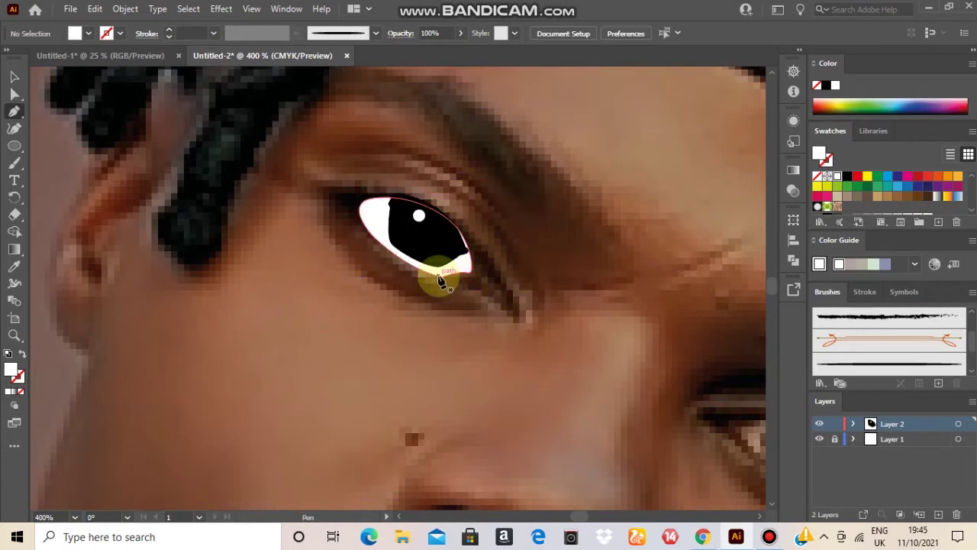
click(438, 274)
click(476, 295)
drag(516, 306, 502, 267)
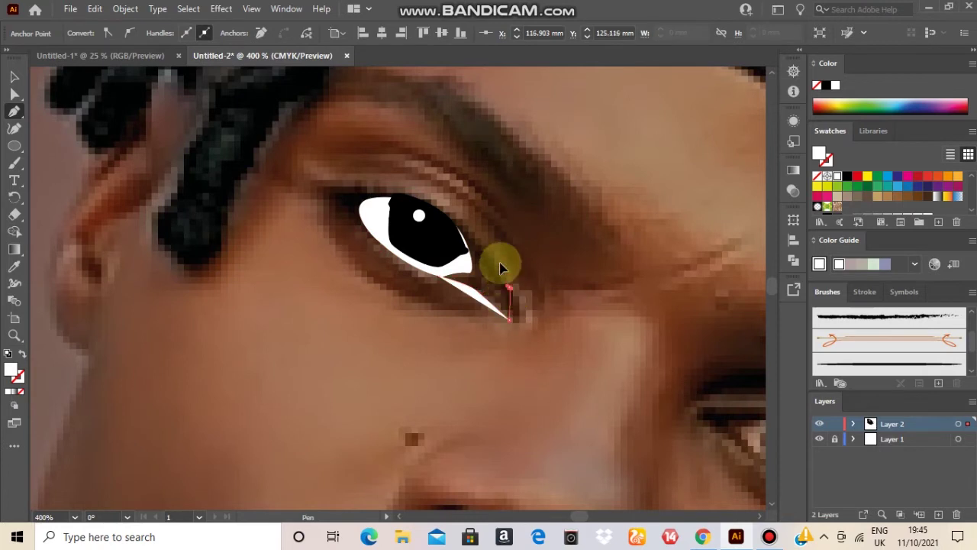
drag(446, 213, 447, 283)
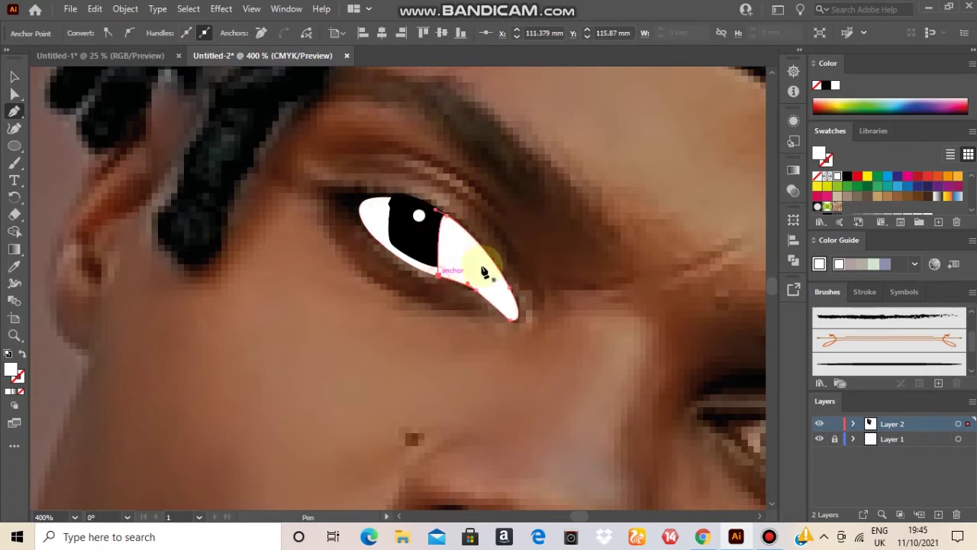
Fill the left eye's inner corner shape with a brown swatch, keeping it behind the eye white and iris.
key(slash)
key(i)
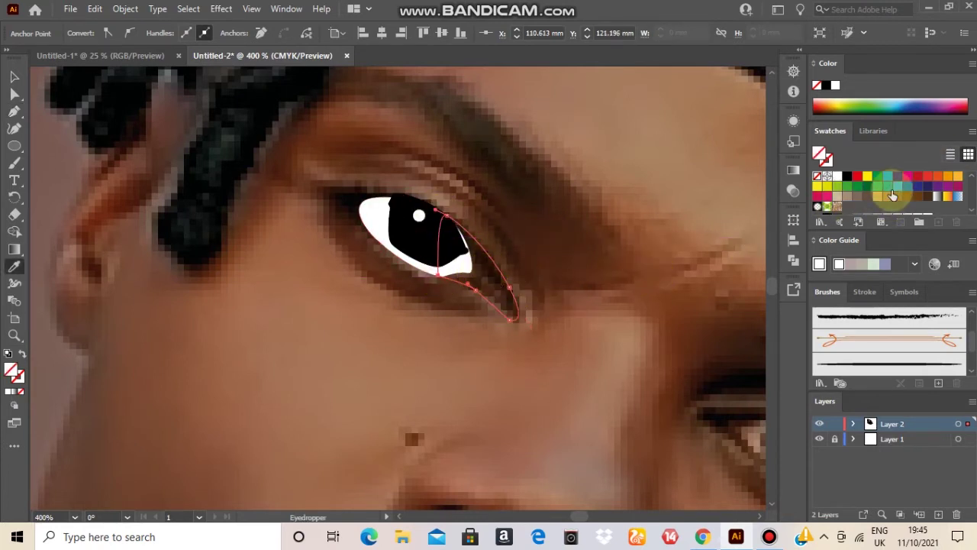
click(897, 197)
key(v)
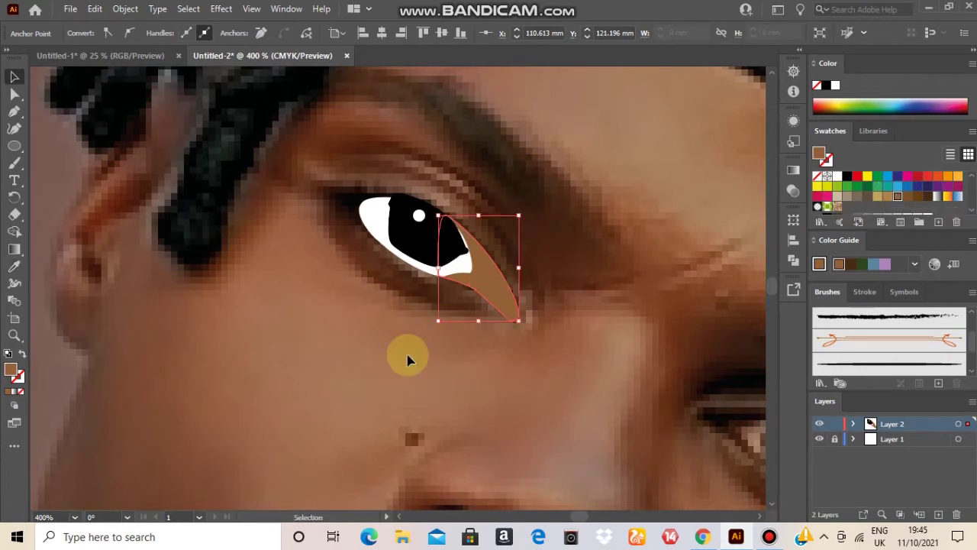
click(408, 356)
Brush two tapered black crease strokes above the left eye and a small dot over the mole beside the nose.
scroll(450, 226, down, 1)
key(b)
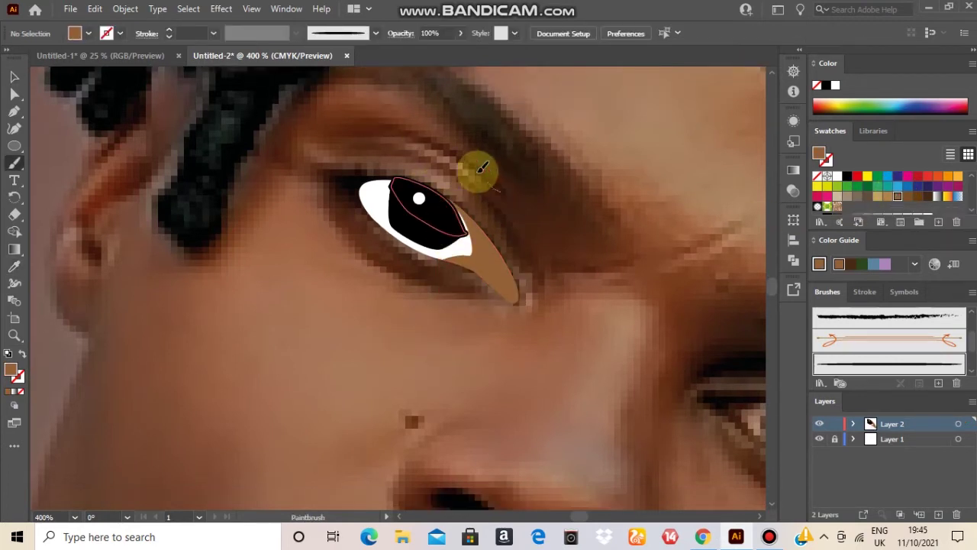
drag(363, 116, 501, 192)
drag(350, 134, 521, 250)
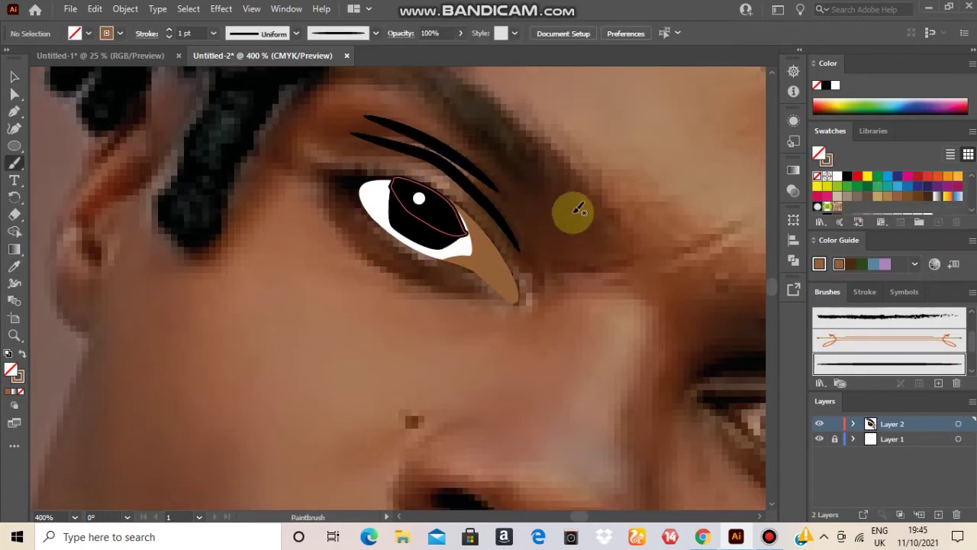
scroll(573, 210, down, 10)
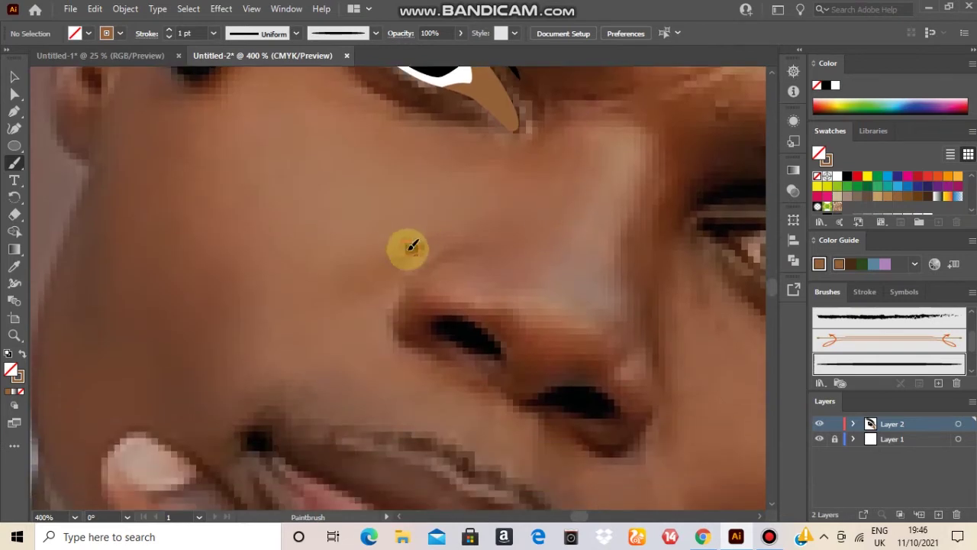
drag(411, 246, 405, 248)
Trace the left nostril with the Pen tool and fill it with the black sampled from the photo.
scroll(537, 322, down, 3)
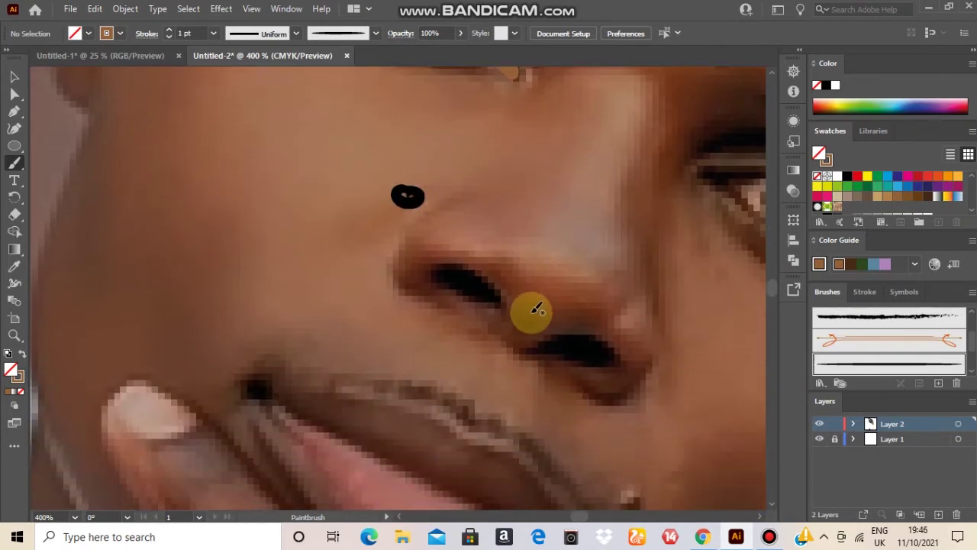
key(p)
click(463, 299)
drag(499, 307, 447, 272)
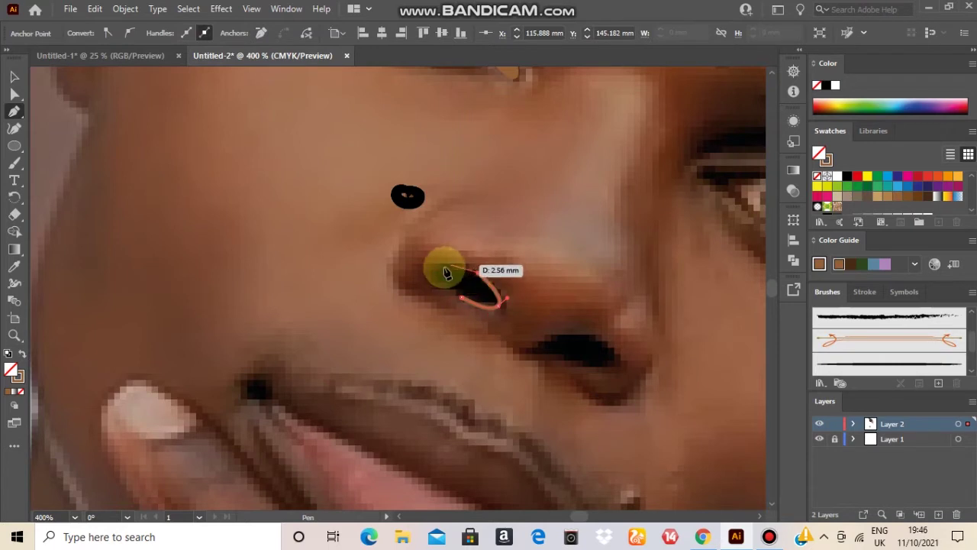
click(462, 298)
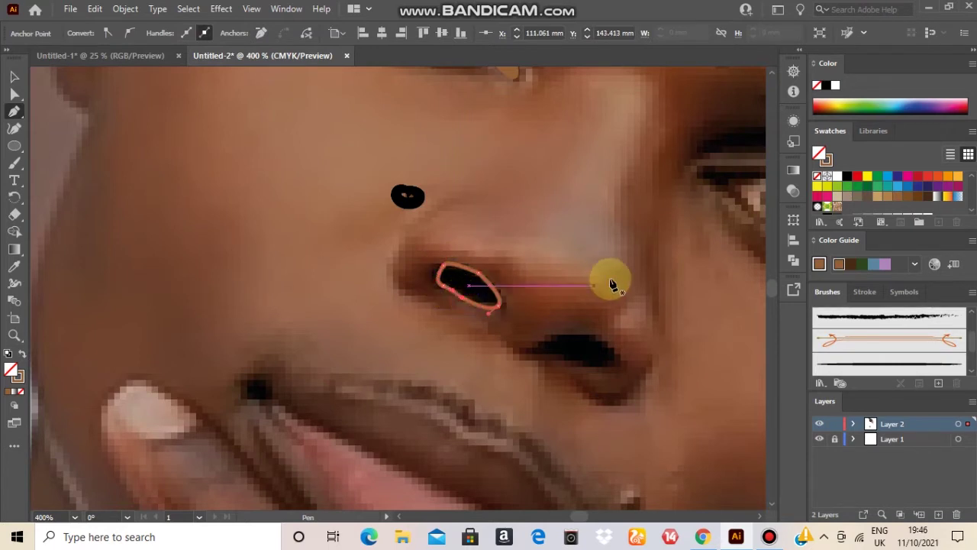
key(i)
click(474, 278)
key(v)
click(608, 357)
Trace the right nostril as a closed black shape with the Pen tool and deselect it.
key(p)
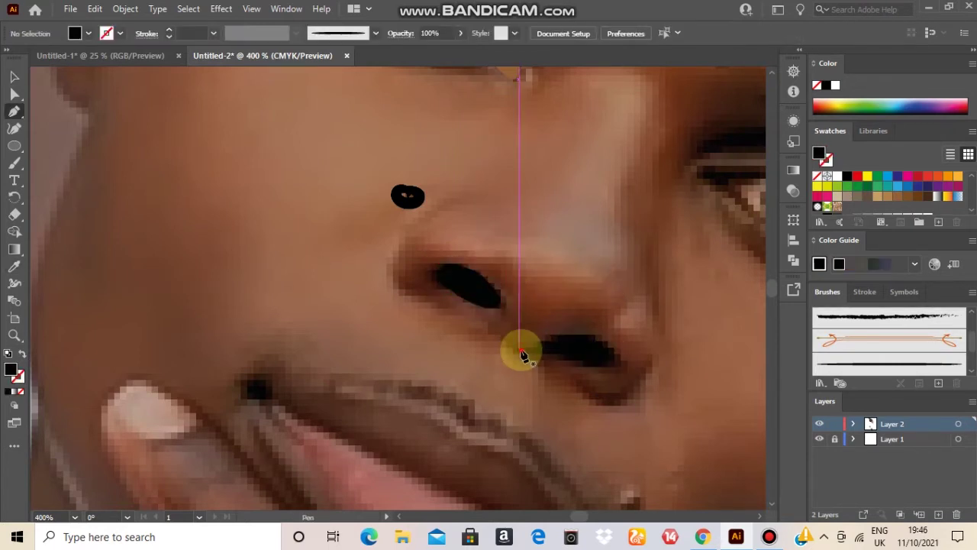
click(543, 342)
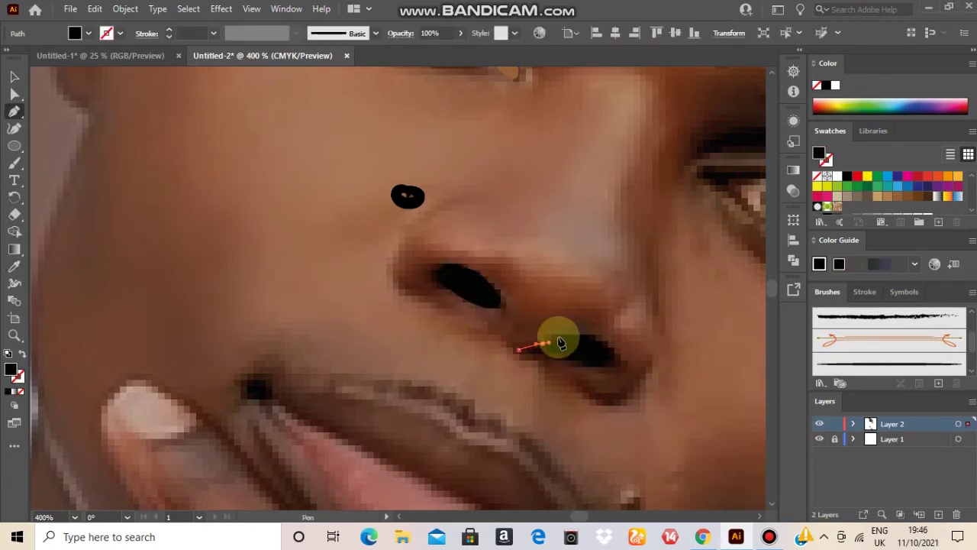
click(614, 358)
drag(586, 366, 563, 356)
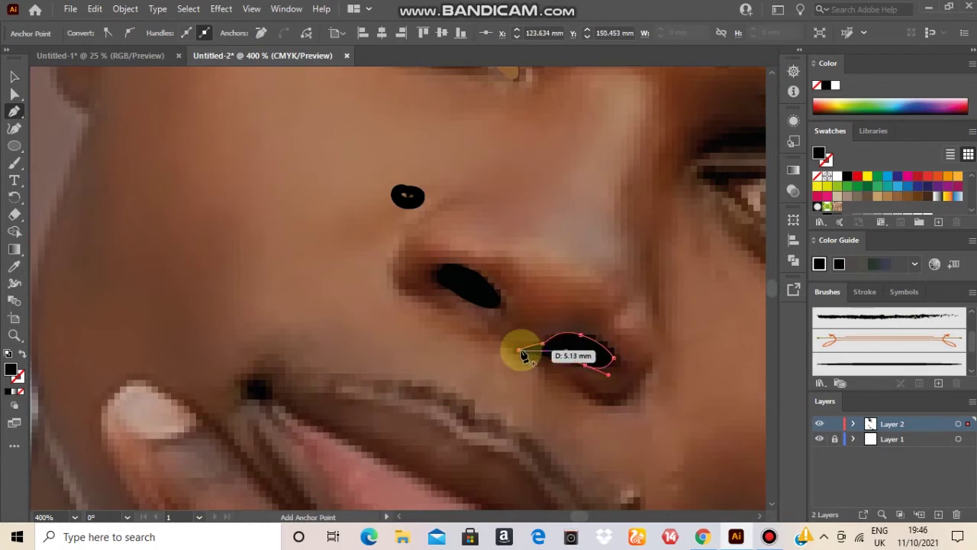
click(543, 342)
key(v)
click(507, 374)
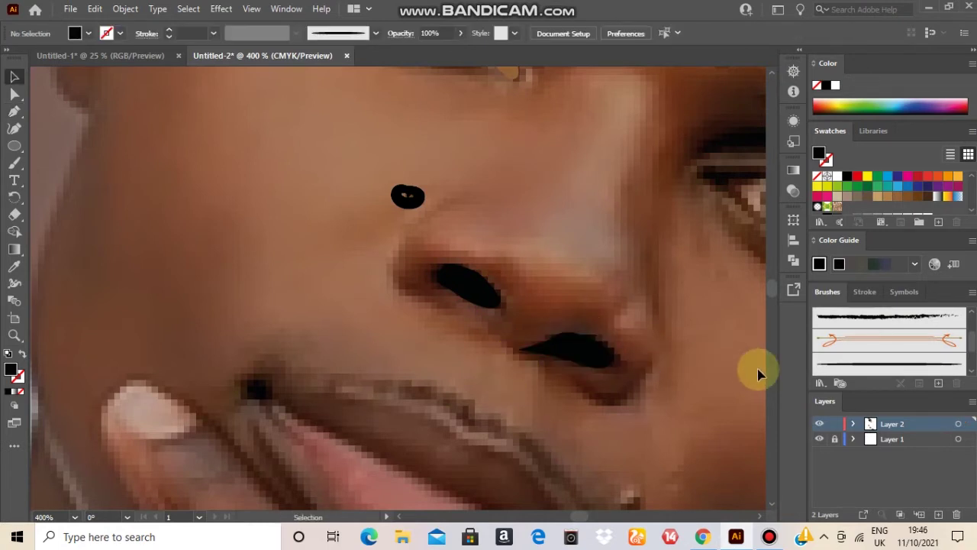
Trace the right eye's iris as a closed black shape with the Pen tool and deselect it.
scroll(595, 255, down, 2)
scroll(582, 243, down, 2)
scroll(582, 242, up, 5)
scroll(586, 237, right, 6)
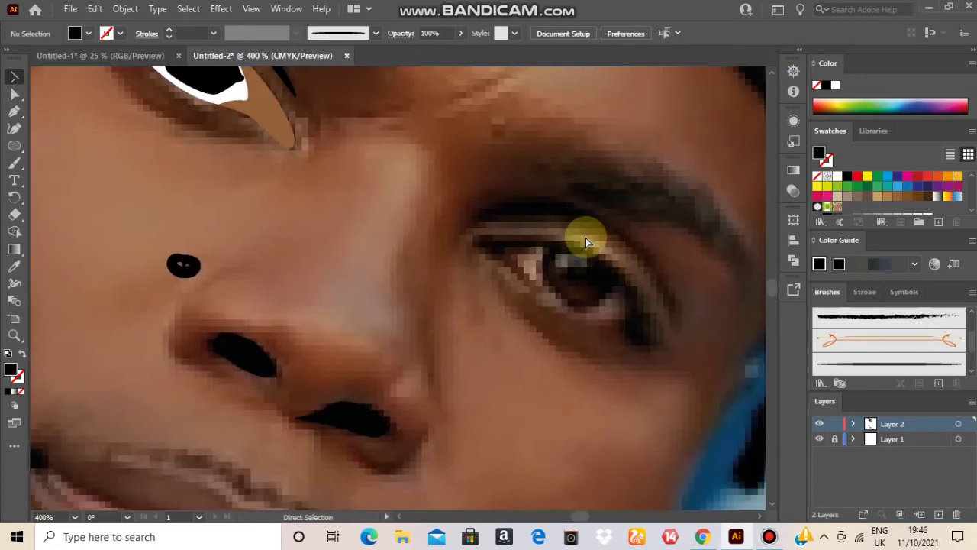
scroll(587, 237, left, 3)
scroll(588, 237, up, 2)
scroll(672, 292, down, 4)
key(p)
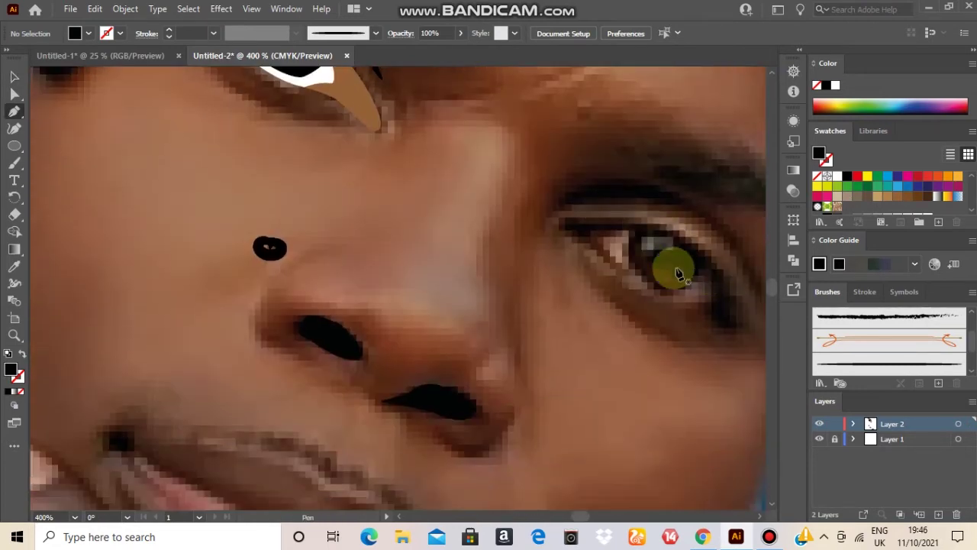
click(705, 266)
drag(666, 293, 637, 226)
click(707, 264)
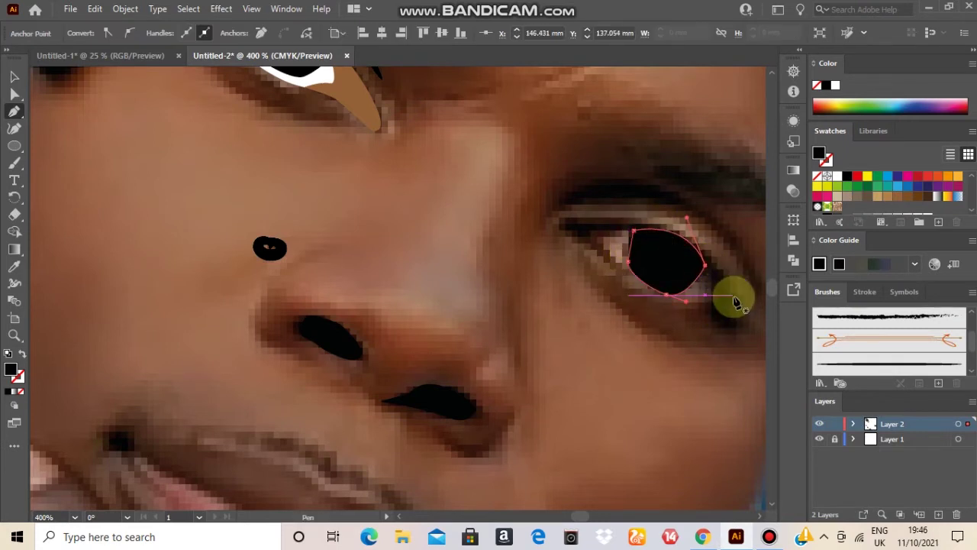
key(v)
click(630, 314)
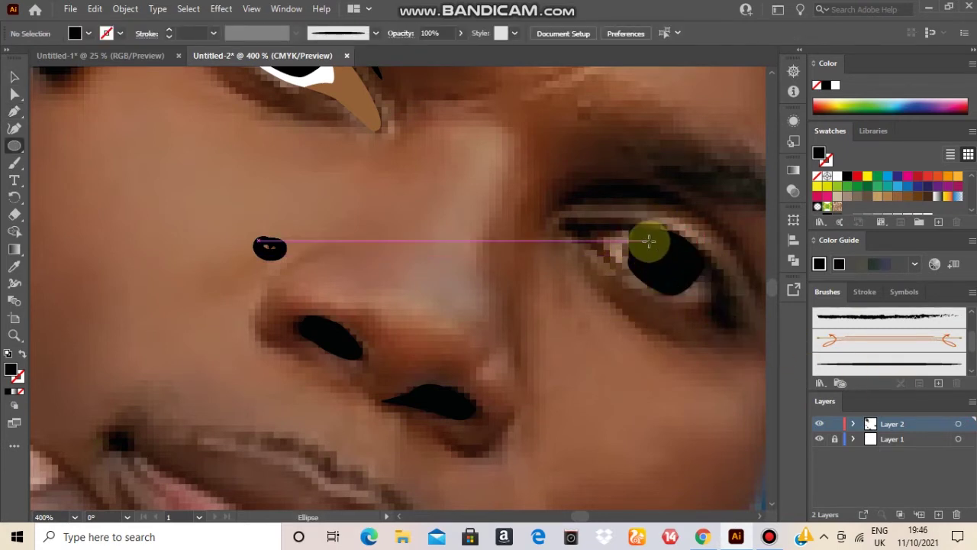
Add a small white reflection circle to the upper part of the right iris.
drag(649, 241, 663, 254)
click(837, 176)
key(v)
click(644, 329)
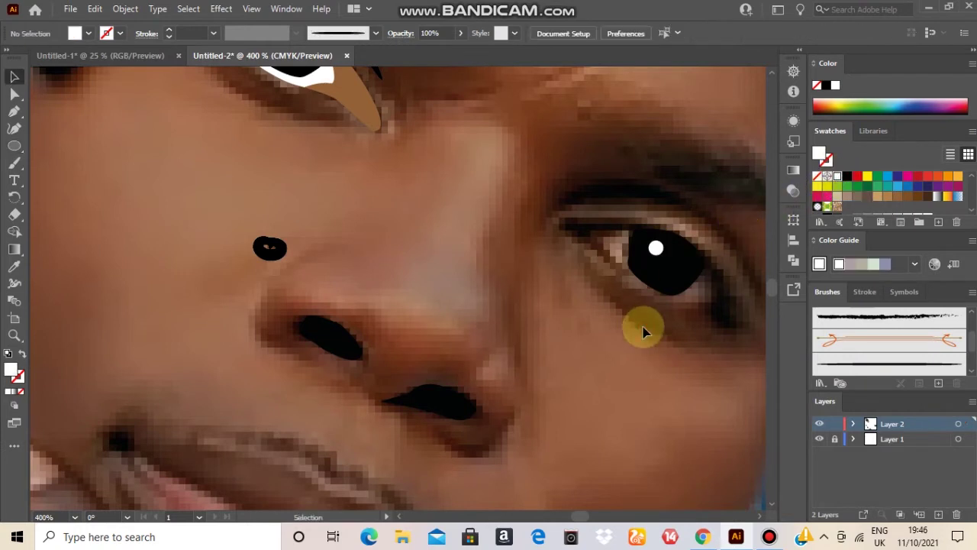
Trace the visible eyeball around the right iris as a white shape with the Pen tool.
key(p)
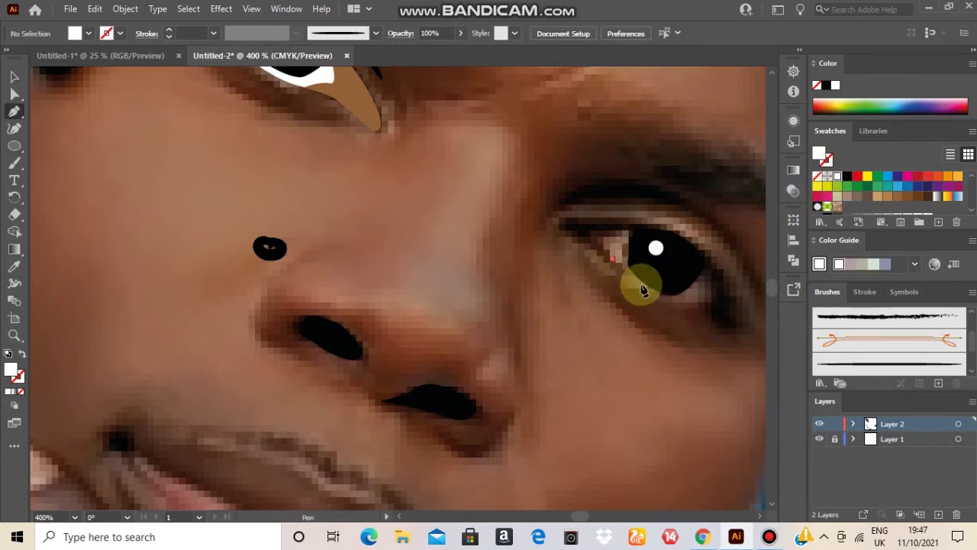
click(612, 258)
click(644, 283)
click(658, 291)
click(676, 302)
click(691, 303)
click(705, 306)
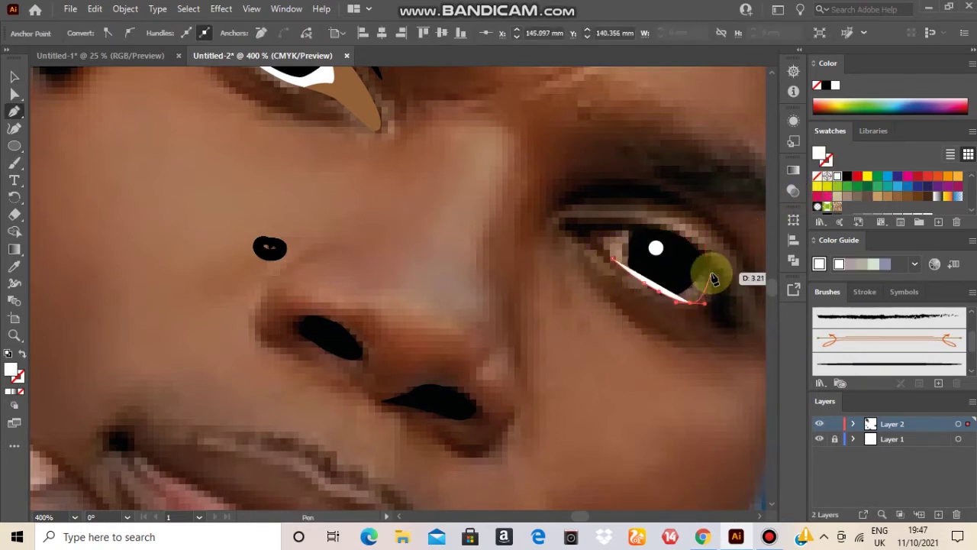
click(713, 288)
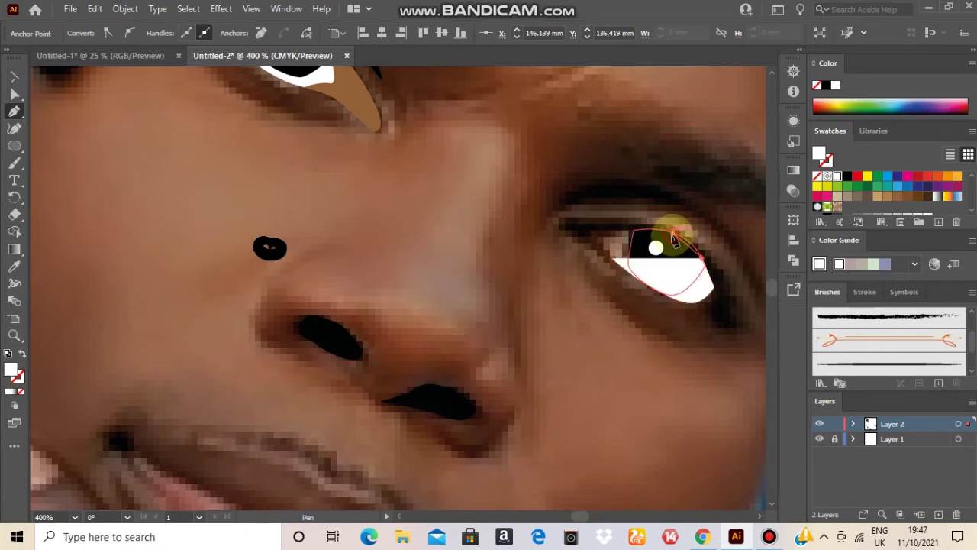
click(672, 232)
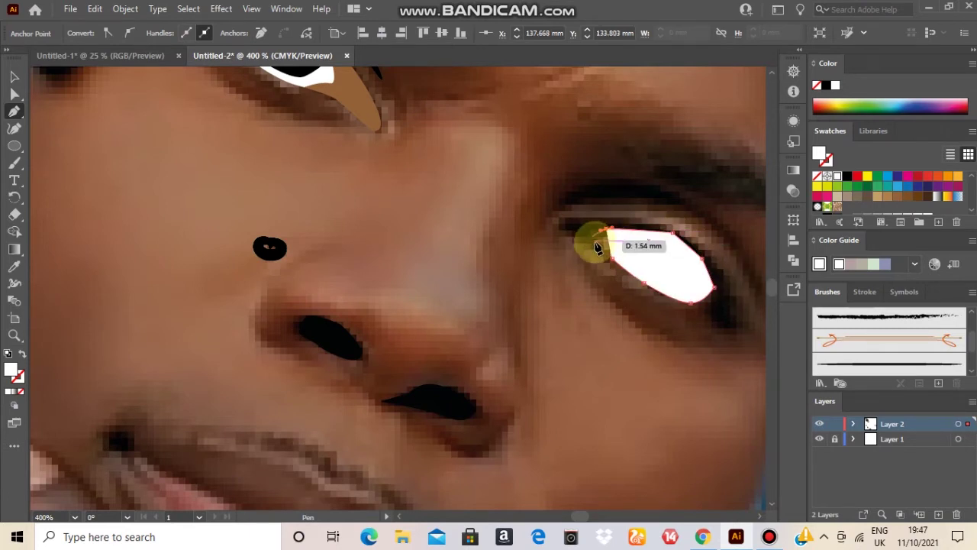
click(593, 233)
Send the right eye-white shape behind the iris and deselect it.
key(ctrl+shift+bracketleft)
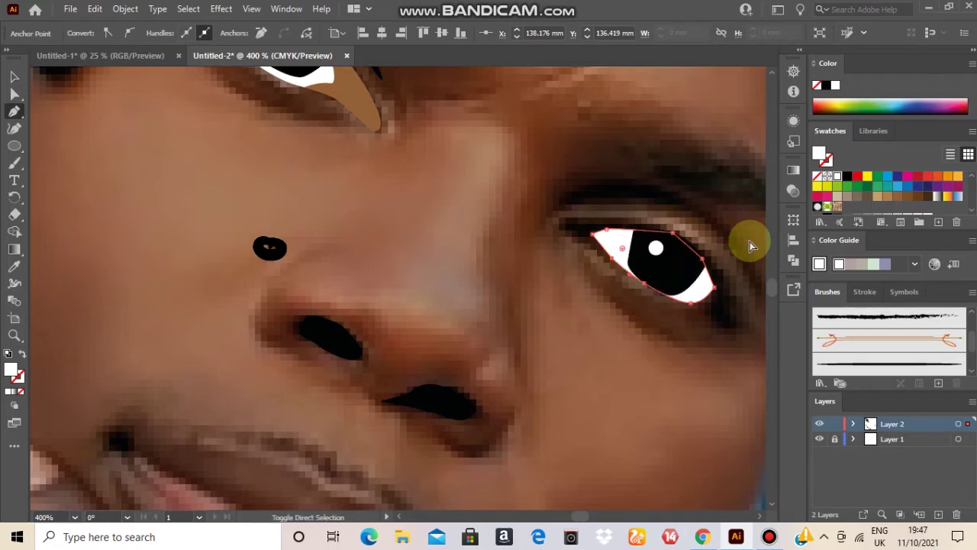
key(v)
click(677, 341)
scroll(667, 275, right, 2)
scroll(349, 168, up, 5)
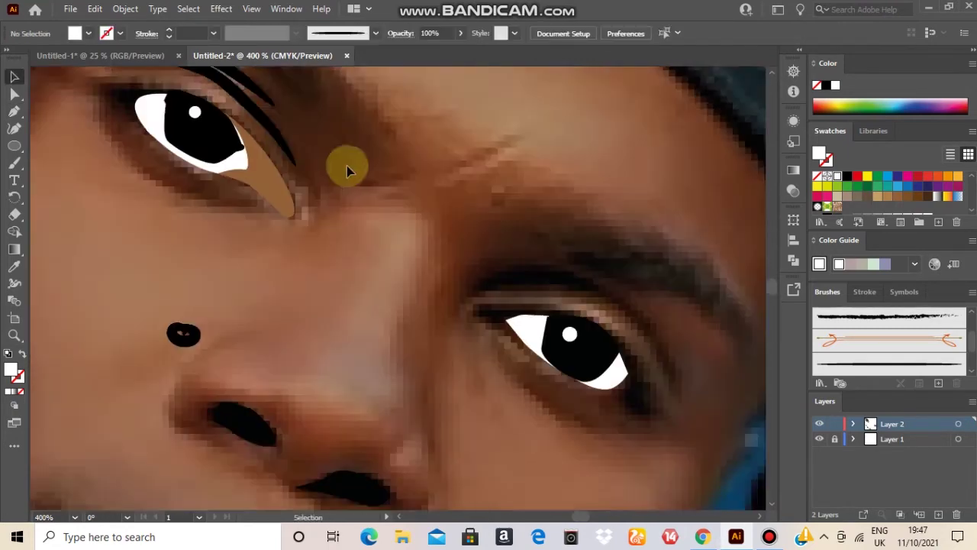
Paint the left eyebrow with many short black hair strokes, using the Paintbrush with the stroke weight set to 0.5 pt.
key(b)
drag(326, 250, 311, 201)
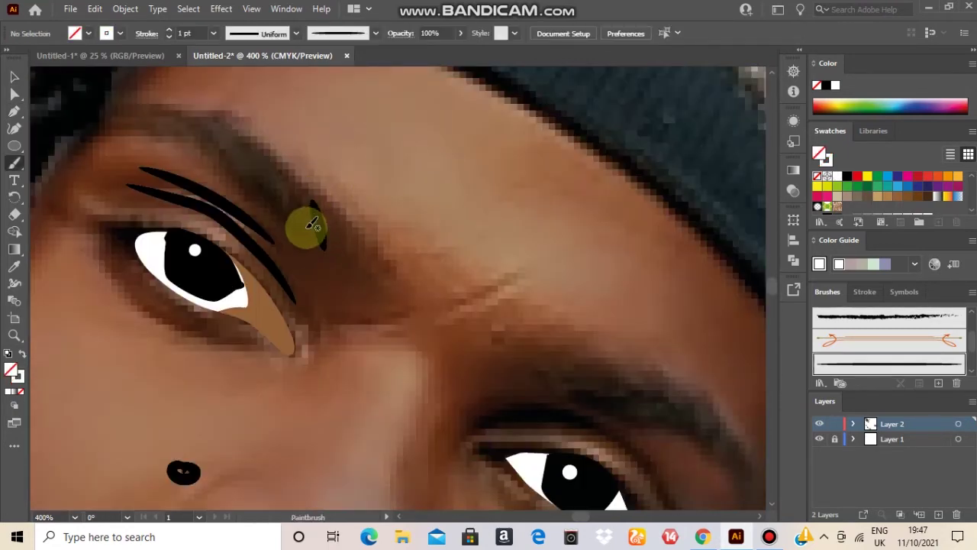
click(213, 32)
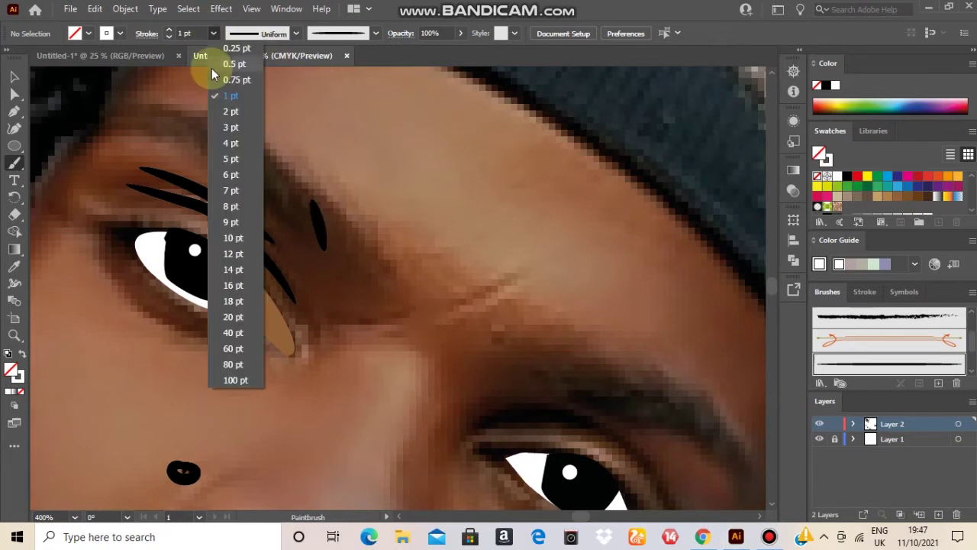
click(233, 78)
drag(287, 215, 286, 170)
drag(277, 203, 272, 162)
drag(263, 182, 254, 129)
mouse_move(231, 172)
mouse_down()
mouse_move(204, 120)
mouse_move(170, 116)
mouse_move(216, 127)
mouse_move(247, 177)
mouse_move(245, 133)
mouse_up()
mouse_move(267, 188)
mouse_down()
mouse_move(267, 165)
mouse_move(288, 176)
mouse_up()
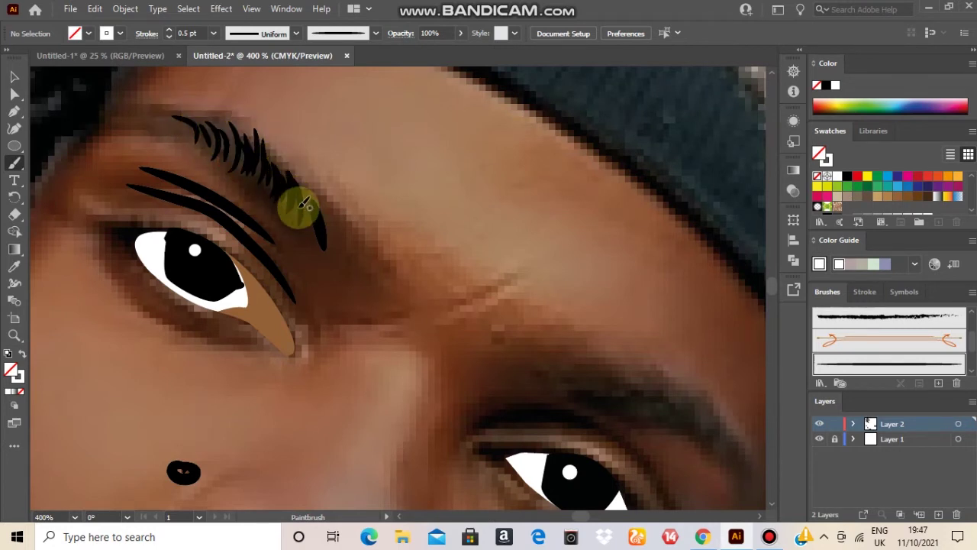
drag(220, 136, 206, 148)
mouse_move(193, 123)
mouse_down()
mouse_move(171, 105)
mouse_move(151, 124)
mouse_up()
mouse_move(309, 202)
mouse_down()
mouse_move(336, 246)
mouse_move(326, 248)
mouse_up()
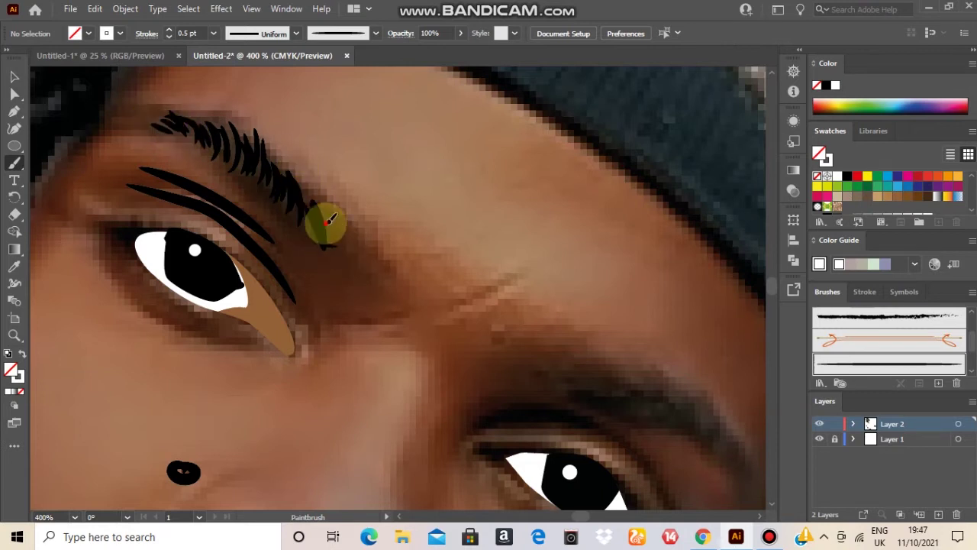
Paint the right eyebrow with overlapping black hair strokes that follow its arch down to the outer tip.
scroll(603, 363, down, 2)
scroll(585, 371, right, 2)
drag(494, 320, 603, 328)
mouse_move(525, 334)
mouse_down()
mouse_move(600, 336)
mouse_move(642, 353)
mouse_up()
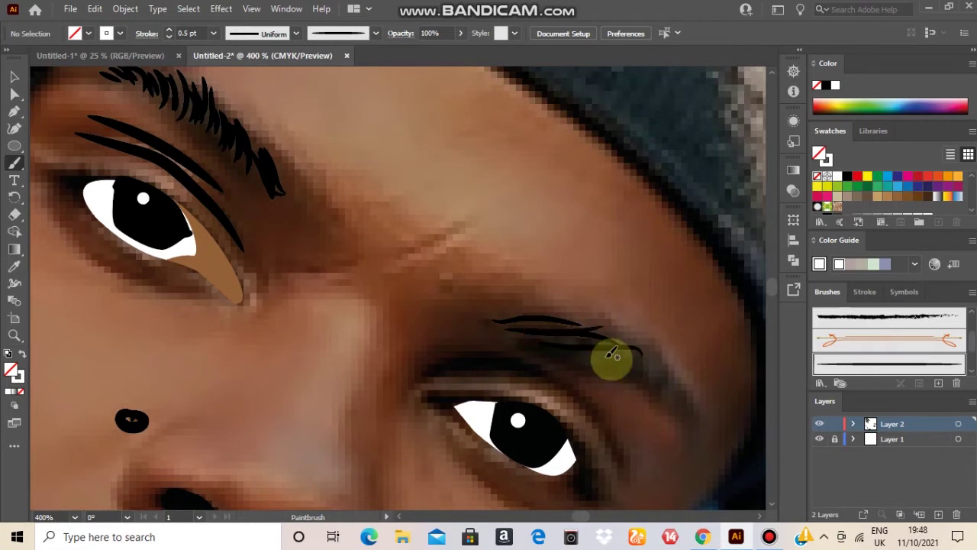
mouse_move(543, 347)
mouse_down()
mouse_move(620, 359)
mouse_move(634, 372)
mouse_up()
mouse_move(597, 356)
mouse_down()
mouse_move(645, 361)
mouse_move(669, 387)
mouse_up()
drag(624, 365, 697, 399)
mouse_move(639, 381)
mouse_down()
mouse_move(698, 395)
mouse_move(699, 427)
mouse_up()
drag(630, 357, 679, 385)
drag(547, 333, 640, 359)
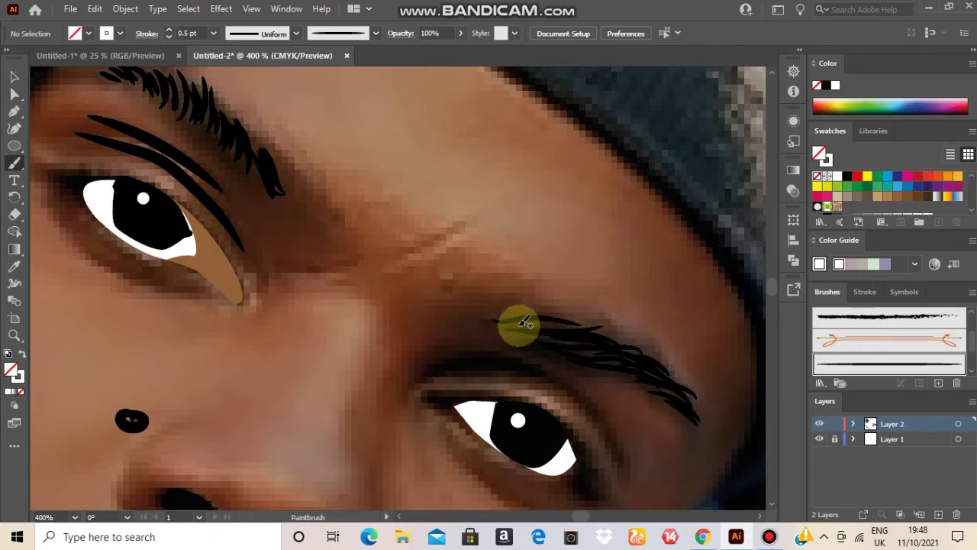
drag(519, 326, 597, 334)
Paint a thin black eyelid crease curving over the right eye and review the whole face.
scroll(596, 389, down, 3)
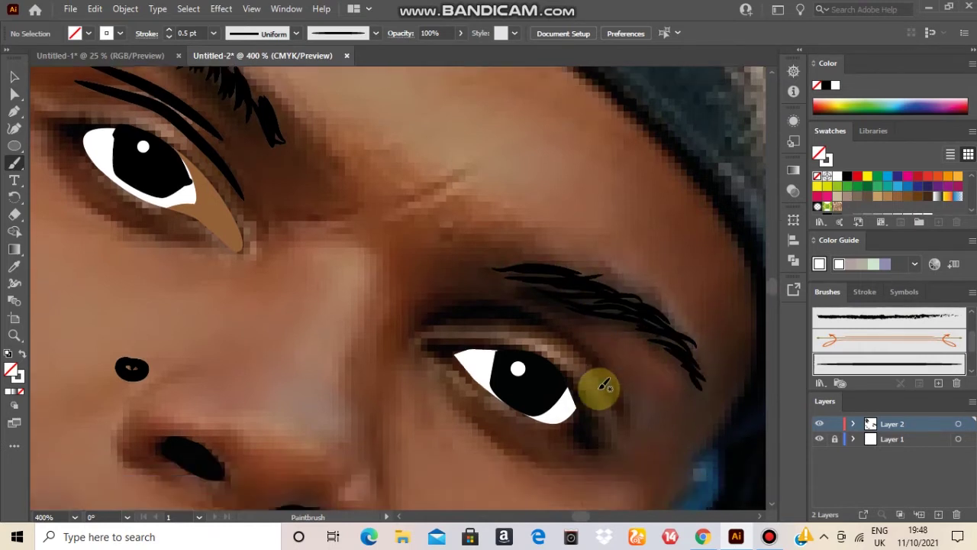
mouse_move(624, 409)
mouse_down()
mouse_move(617, 374)
mouse_move(548, 301)
mouse_move(524, 323)
mouse_up()
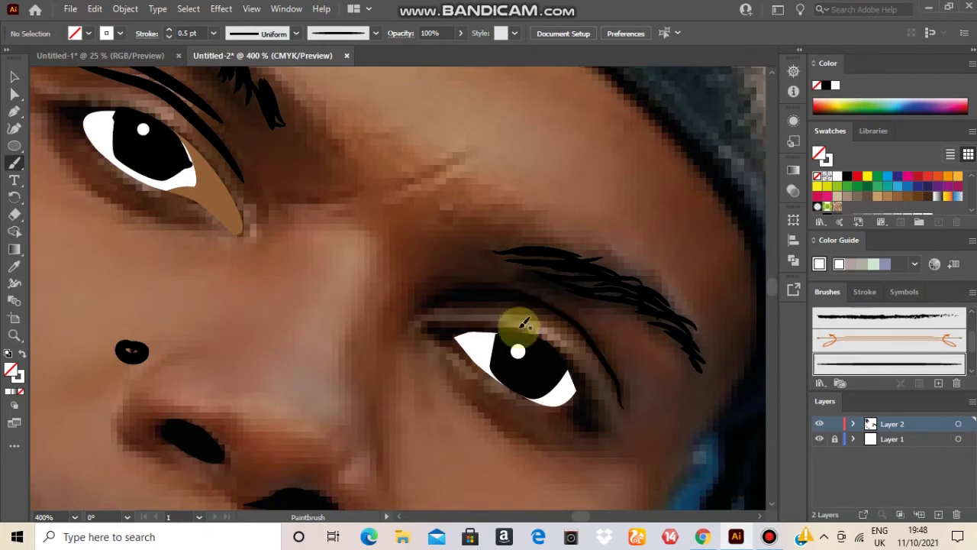
scroll(515, 323, down, 5)
key(ctrl+minus)
key(ctrl+minus)
key(ctrl+minus)
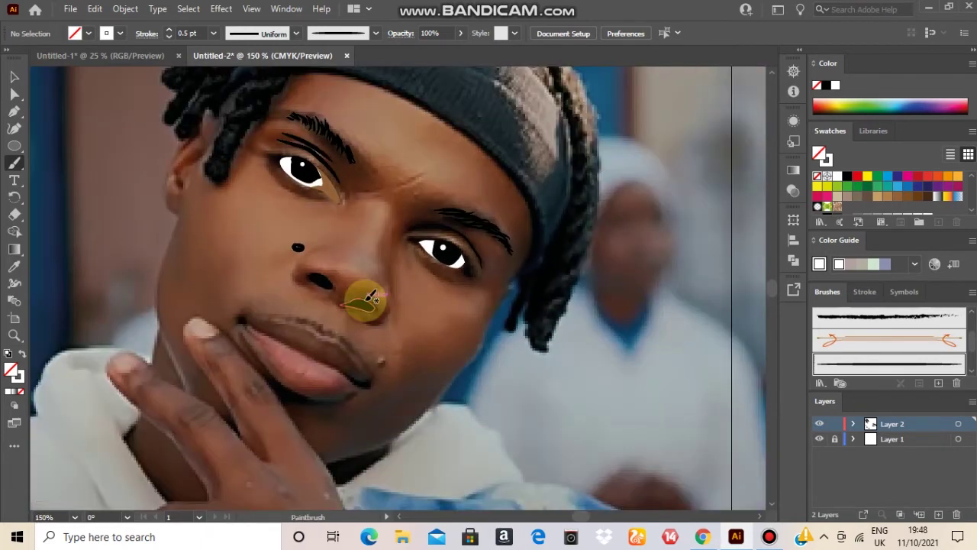
scroll(324, 264, up, 3)
scroll(489, 314, down, 2)
scroll(495, 311, left, 1)
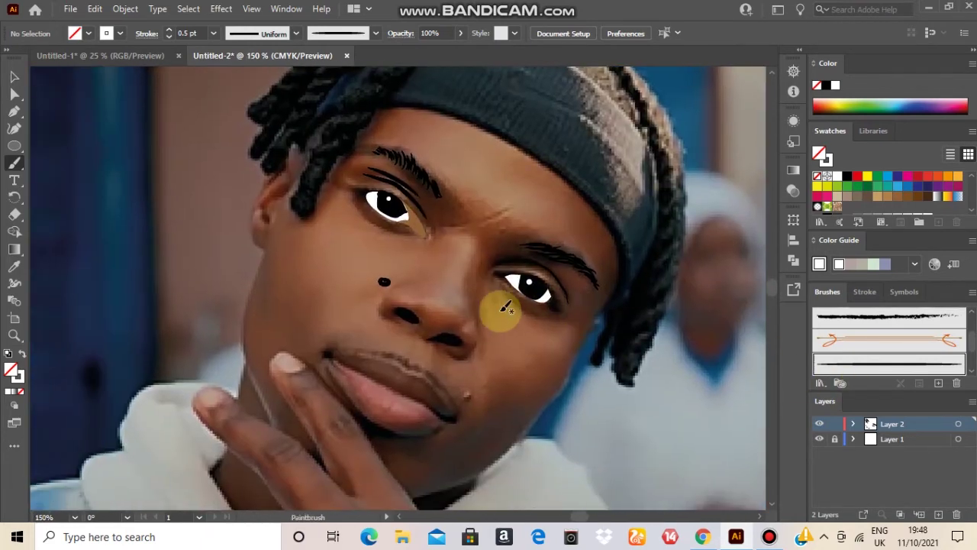
Trace a closed eyelid shadow shape around the upper edge and outer corner of the right eye with the Pen tool.
key(ctrl+plus)
key(ctrl+plus)
key(p)
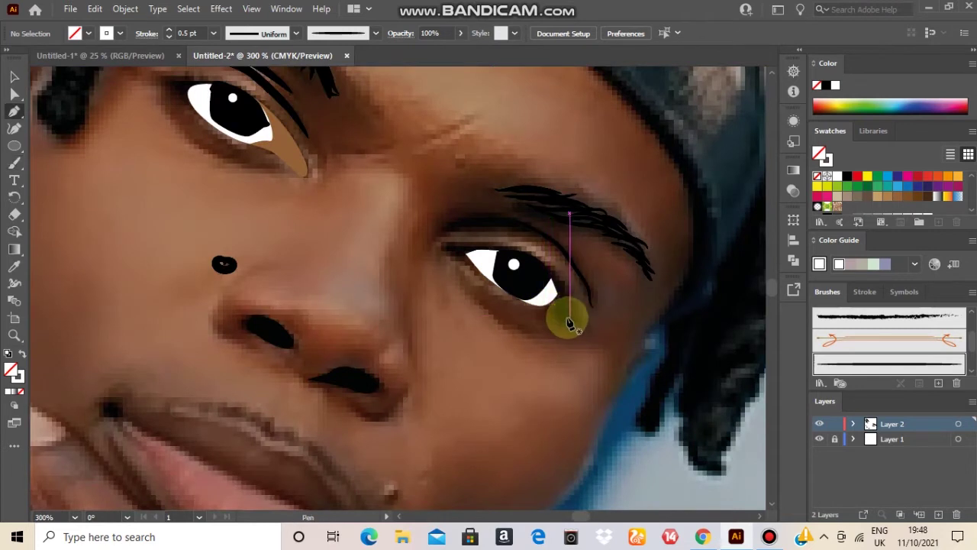
click(555, 300)
click(554, 319)
click(570, 324)
click(570, 307)
click(565, 289)
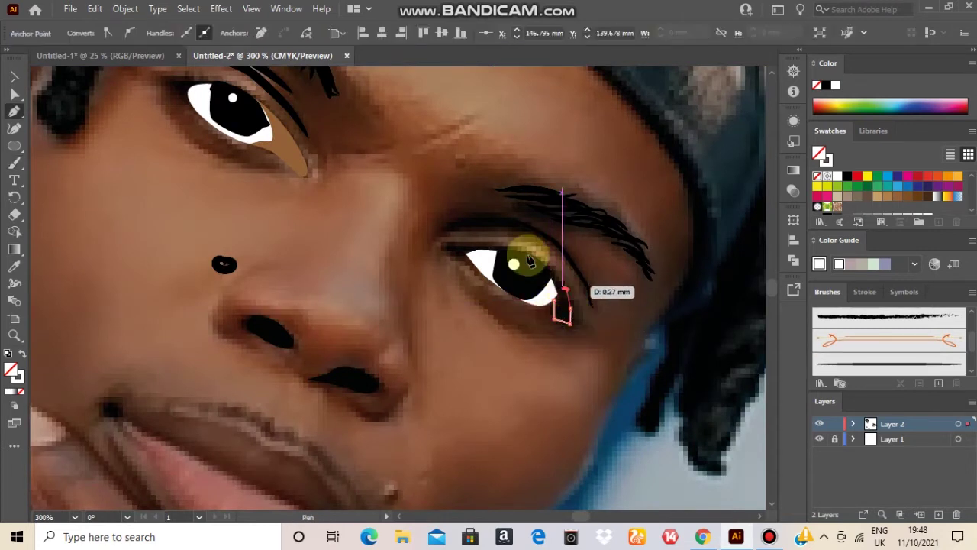
drag(524, 248, 491, 241)
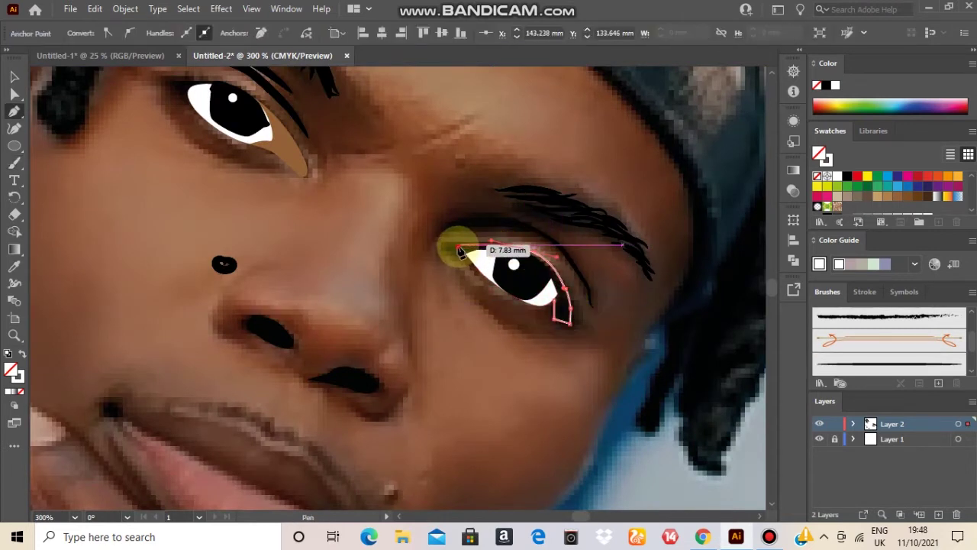
drag(569, 322, 574, 297)
Fill the right eyelid shadow with dark brown sampled from the photo, place it behind the eye and deselect it.
key(i)
click(527, 231)
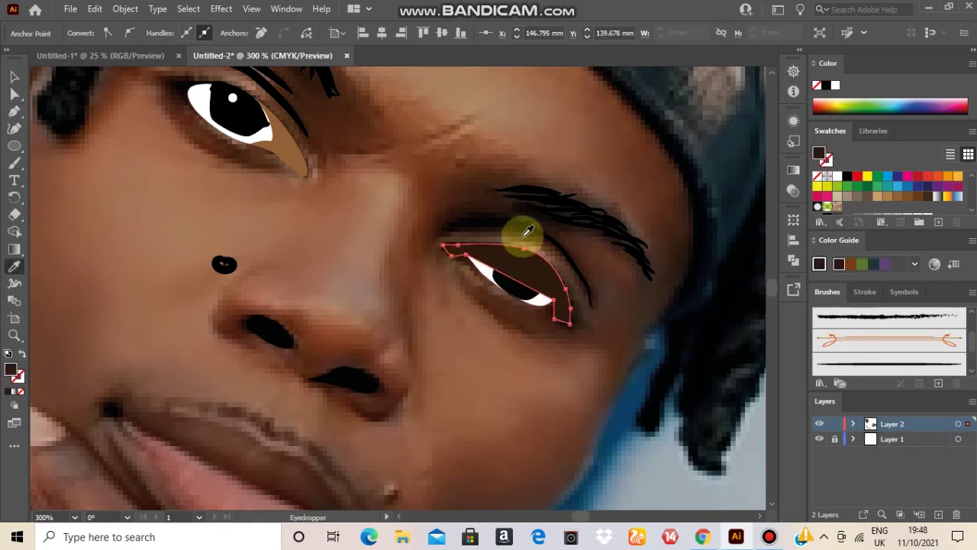
key(v)
click(359, 219)
Trace a dark brown eyelid shadow over the left eye, send it behind the eye shapes and deselect it.
scroll(223, 214, up, 3)
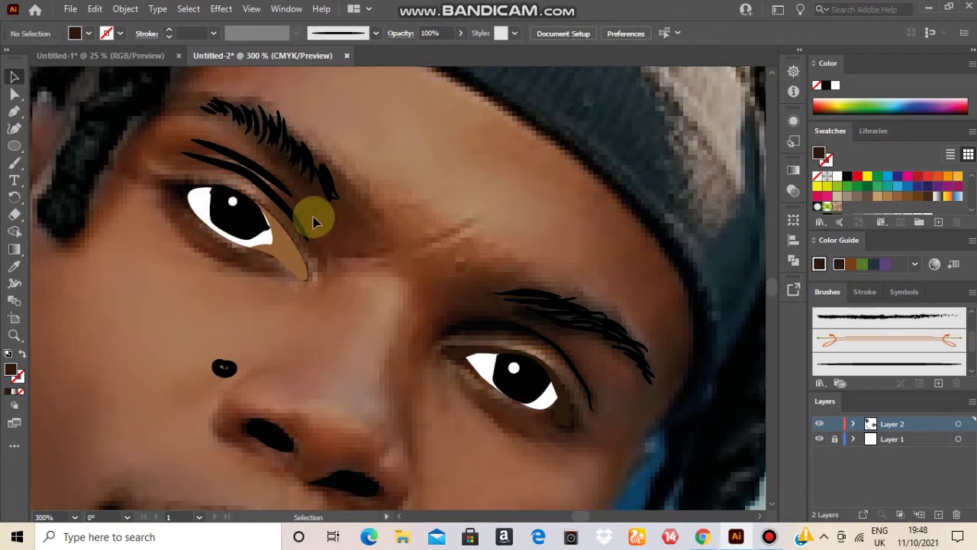
key(p)
click(280, 230)
drag(191, 183, 153, 186)
click(198, 217)
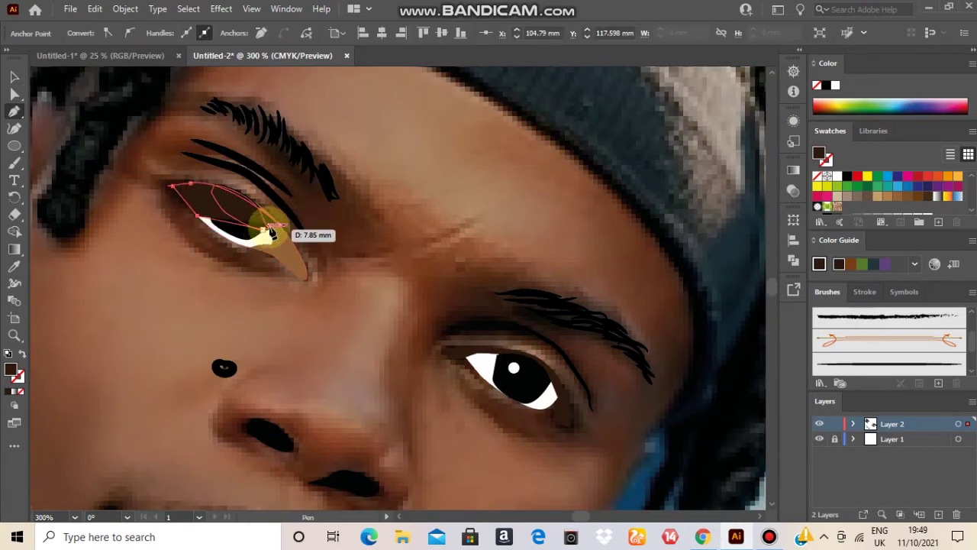
click(279, 225)
key(ctrl+shift+[)
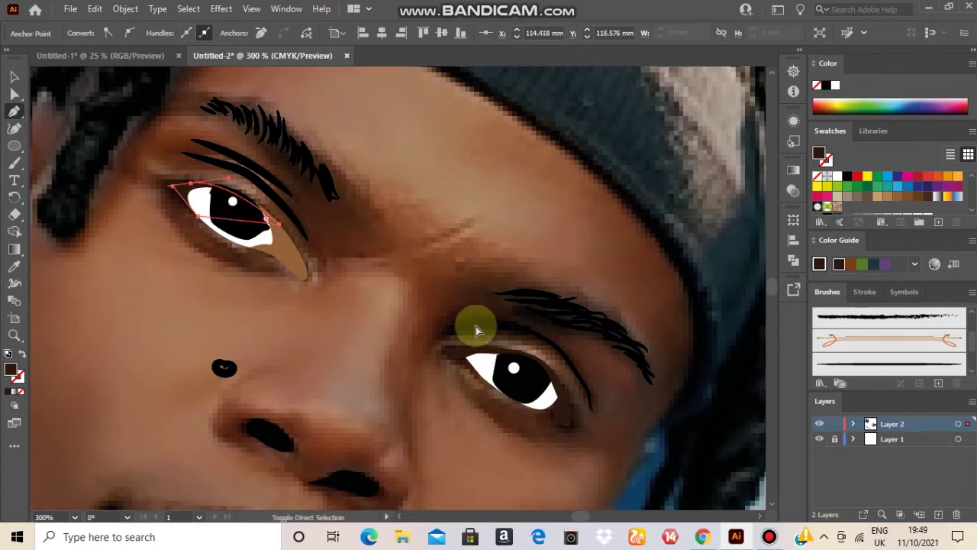
key(v)
click(250, 285)
Draw a small dark brown ellipse over the mole beside the right corner of the mouth and deselect it.
scroll(342, 267, down, 2)
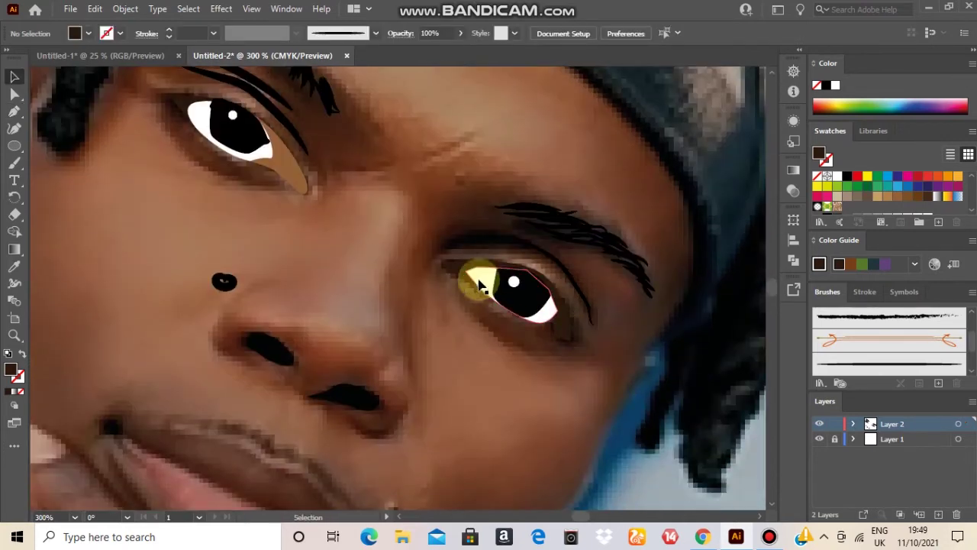
scroll(349, 191, up, 3)
scroll(349, 187, down, 9)
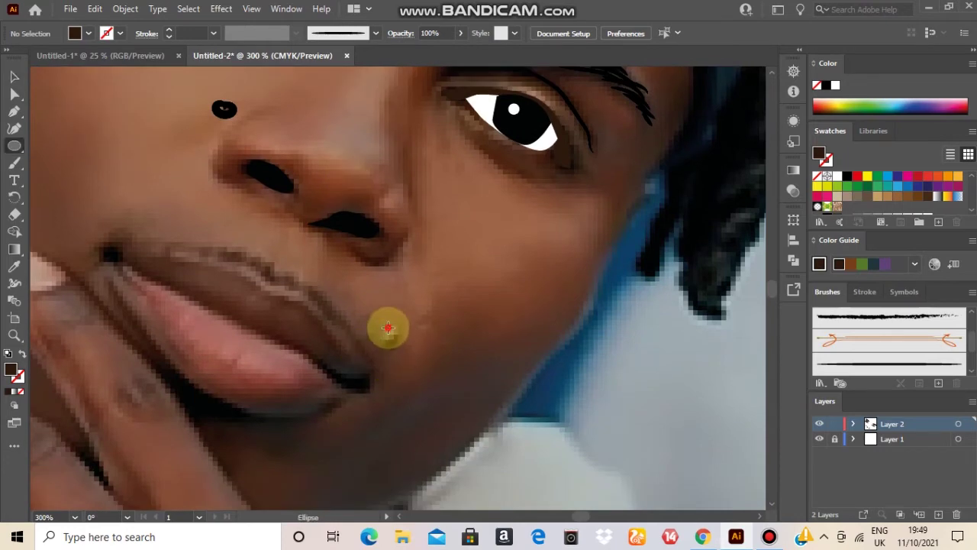
drag(388, 327, 400, 349)
key(v)
click(300, 266)
Trace the upper lip from corner to corner as a closed path with the Pen tool, removing its fill while tracing.
scroll(325, 256, up, 5)
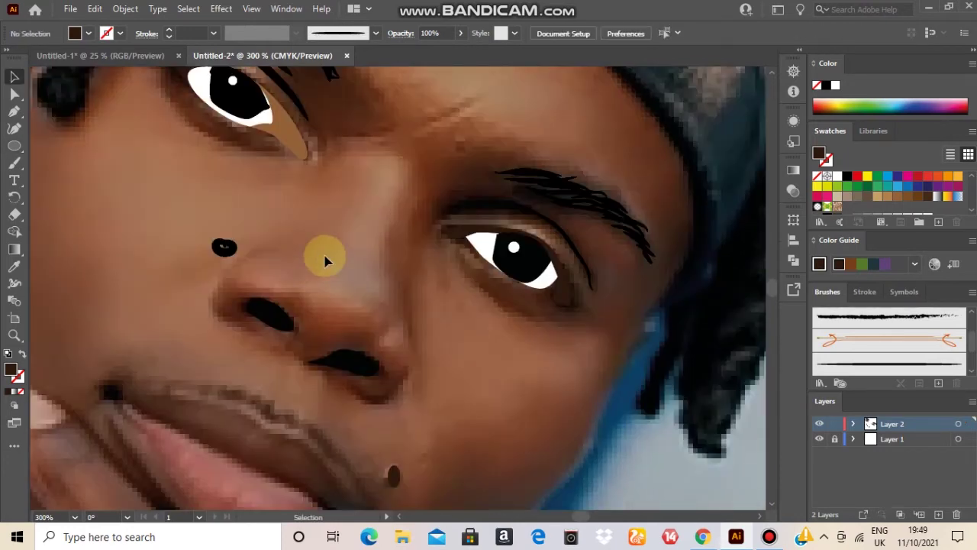
scroll(324, 262, up, 6)
scroll(371, 234, down, 15)
scroll(305, 283, left, 3)
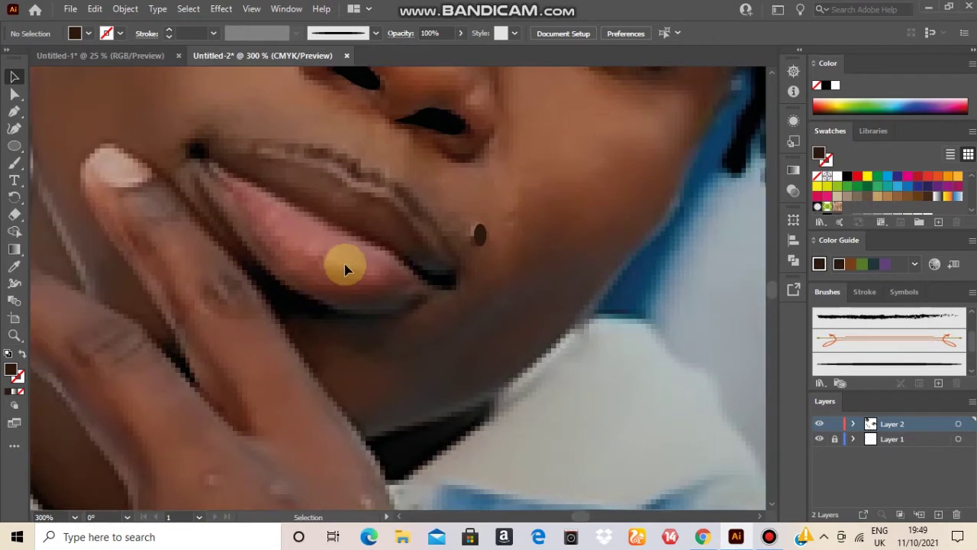
scroll(345, 268, up, 2)
key(p)
click(437, 339)
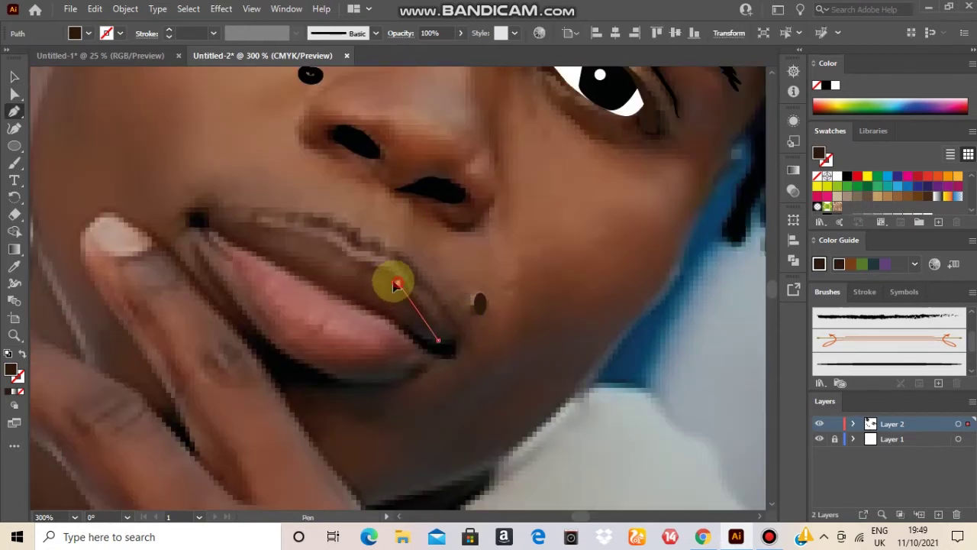
drag(382, 267, 296, 236)
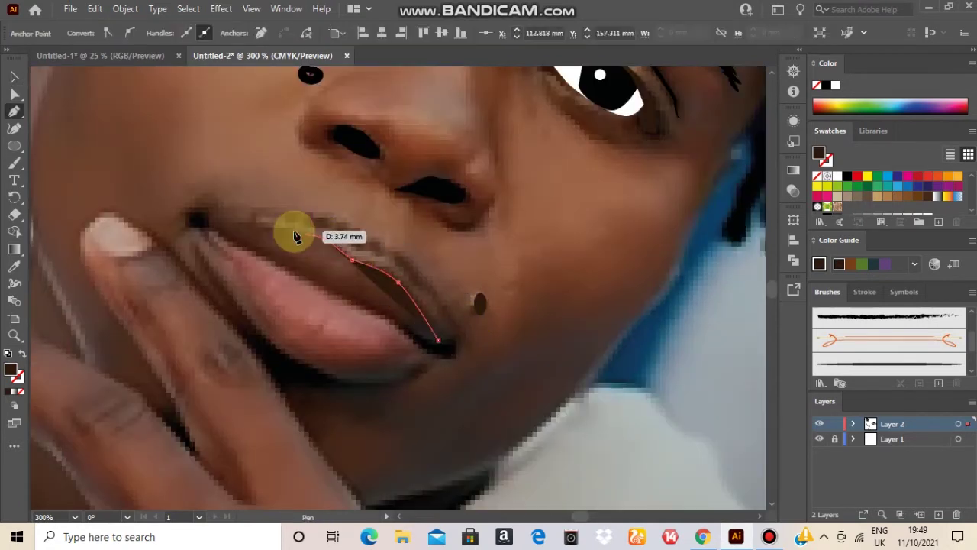
click(277, 228)
click(242, 224)
click(205, 221)
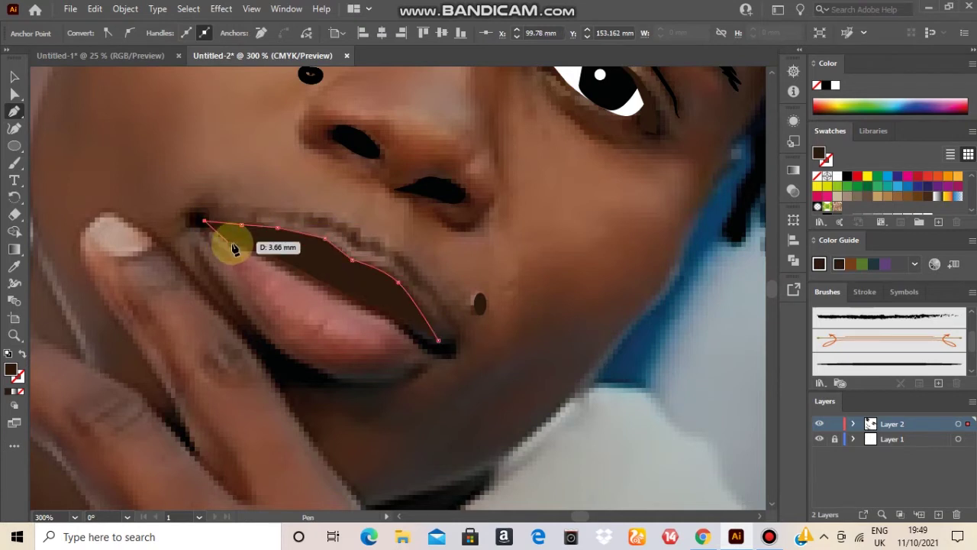
drag(284, 250, 328, 282)
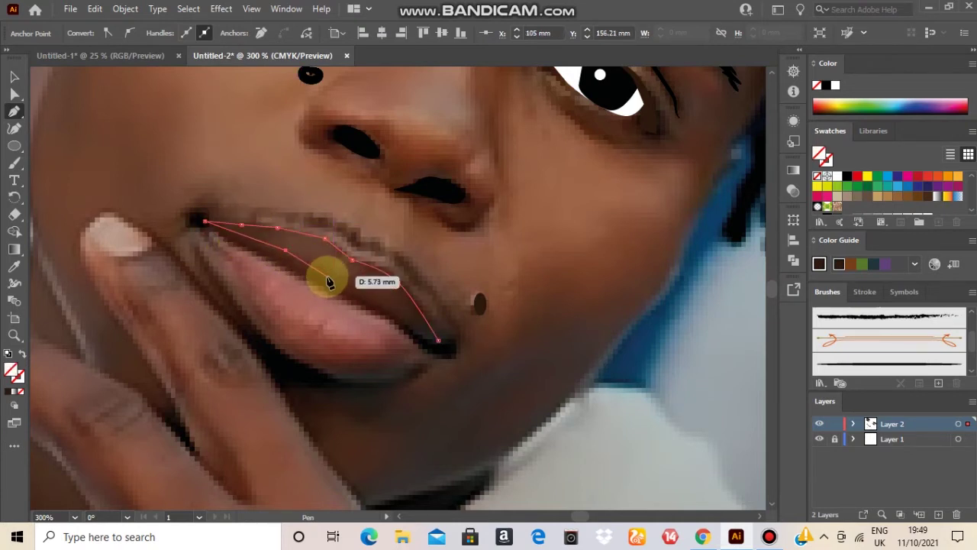
click(343, 278)
click(371, 294)
click(394, 310)
click(417, 333)
click(439, 341)
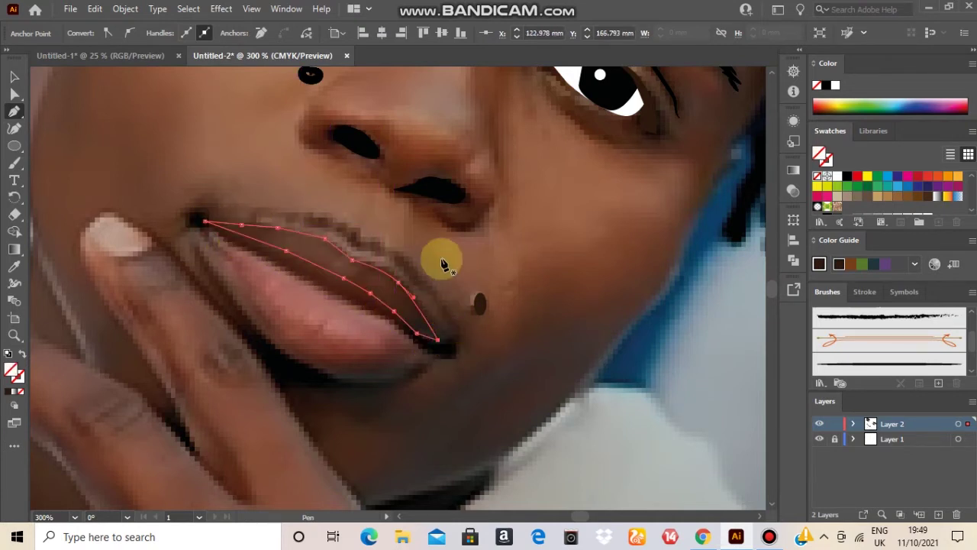
Fill the upper lip shape with brown sampled from the photo and deselect it.
key(i)
click(374, 275)
key(v)
click(303, 299)
Trace a narrow shadow strip along the lower edge of the upper lip with the Pen tool, without a fill.
key(p)
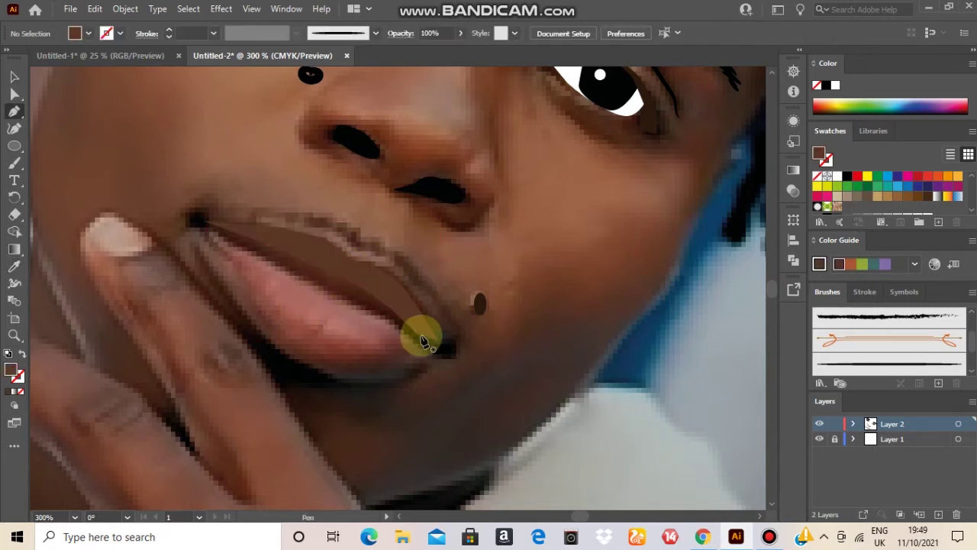
click(413, 330)
drag(402, 333, 309, 284)
click(274, 265)
click(254, 254)
click(230, 244)
click(205, 227)
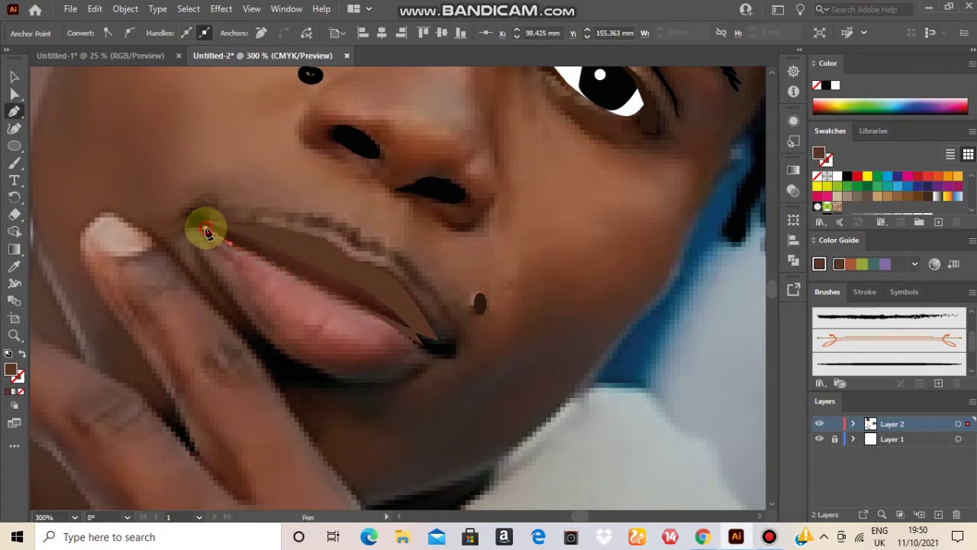
drag(218, 230, 404, 301)
key(ctrl+z)
key(/)
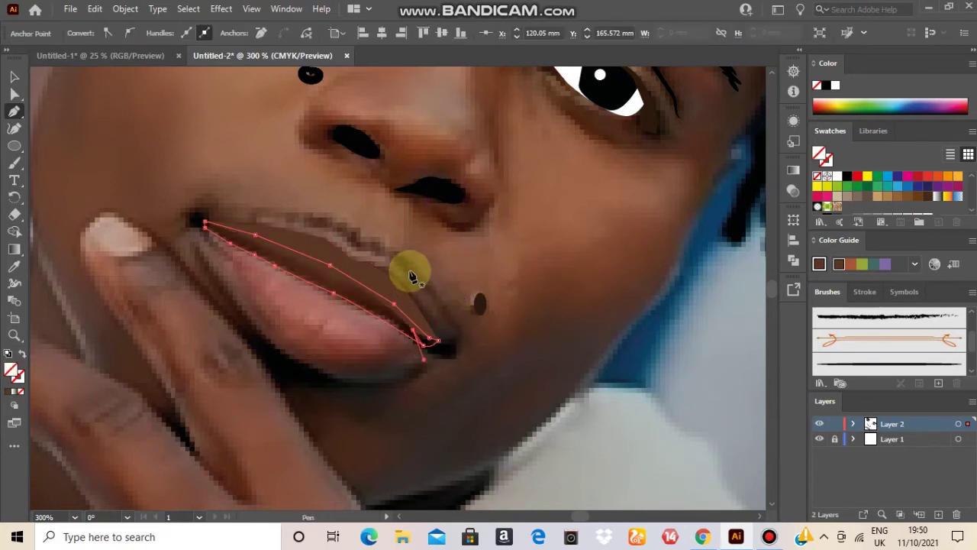
Fill the upper lip's shadow strip with a dark reddish brown sampled from the photo and deselect it.
key(i)
click(329, 280)
key(v)
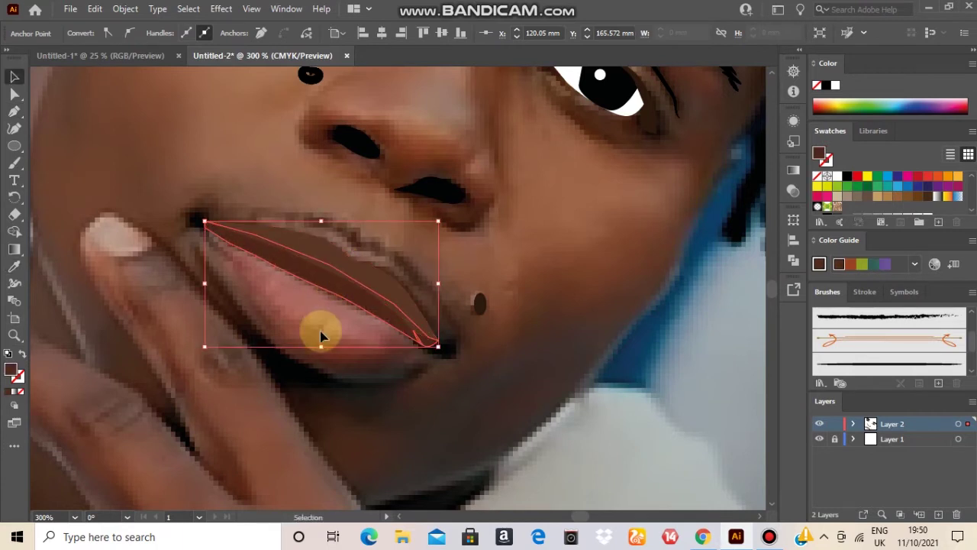
click(267, 334)
Trace the upper inner part of the lower lip as a closed shape and fill it with pink sampled from the photo.
key(p)
click(212, 237)
click(253, 269)
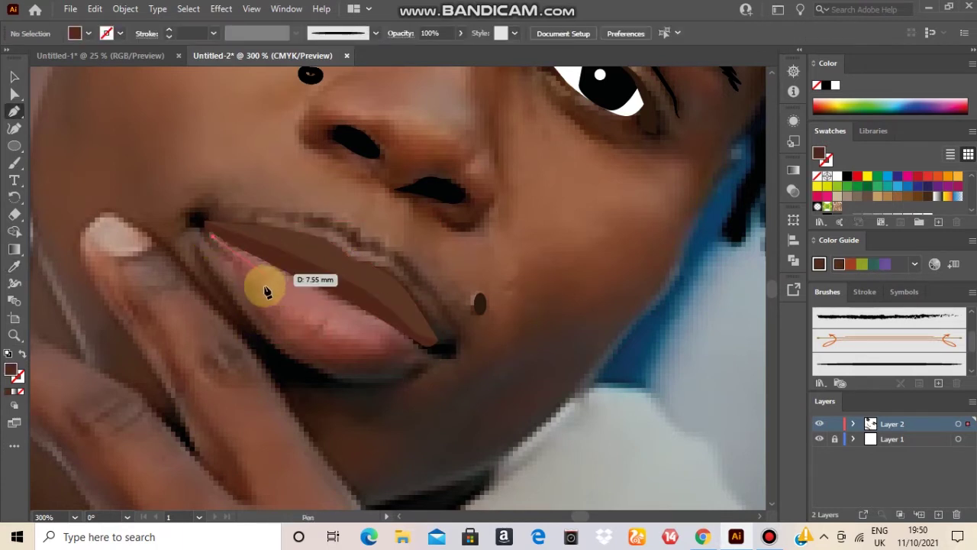
click(274, 306)
click(322, 330)
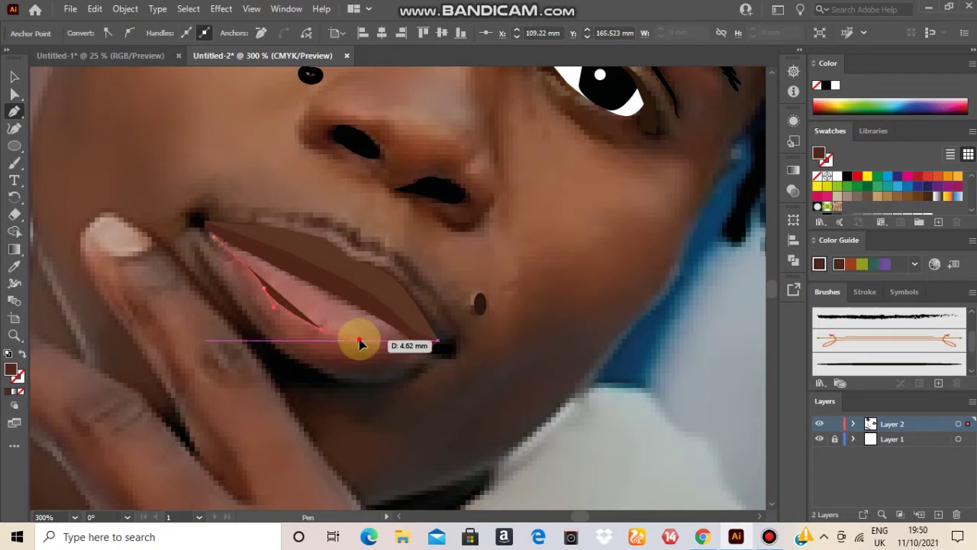
drag(360, 340, 374, 340)
click(410, 339)
click(389, 318)
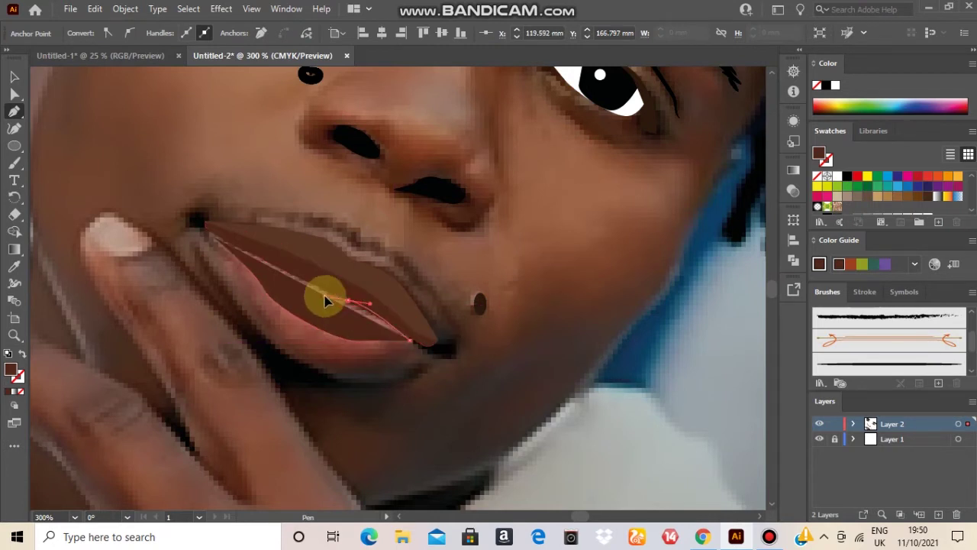
click(346, 300)
click(304, 280)
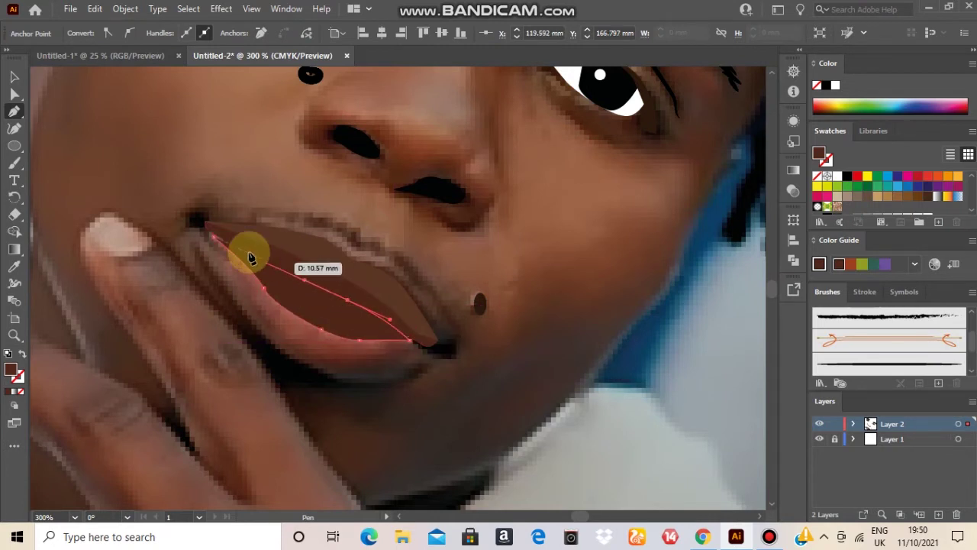
click(201, 240)
key(i)
click(316, 300)
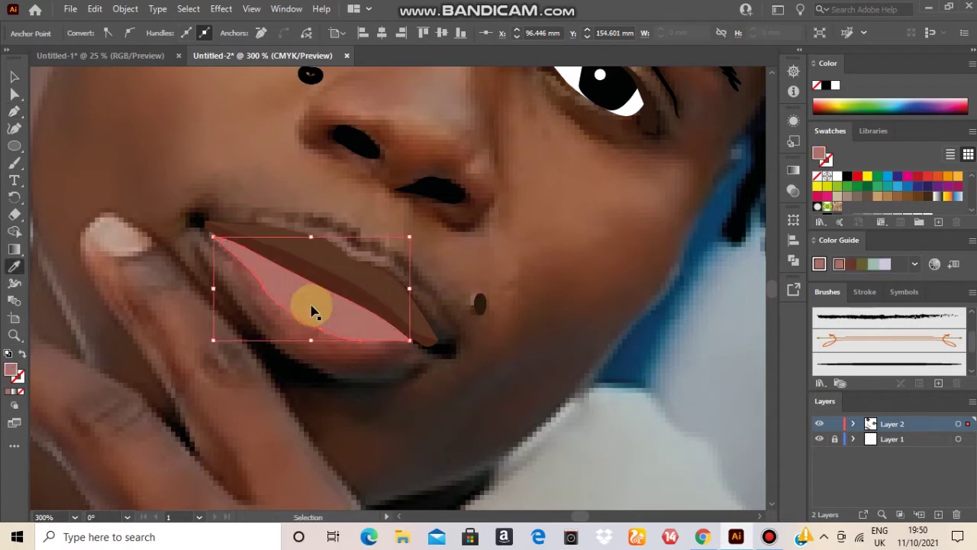
Trace the full lower lip as a closed shape around the pink area with the Pen tool.
key(ctrl+shift+a)
key(p)
click(410, 341)
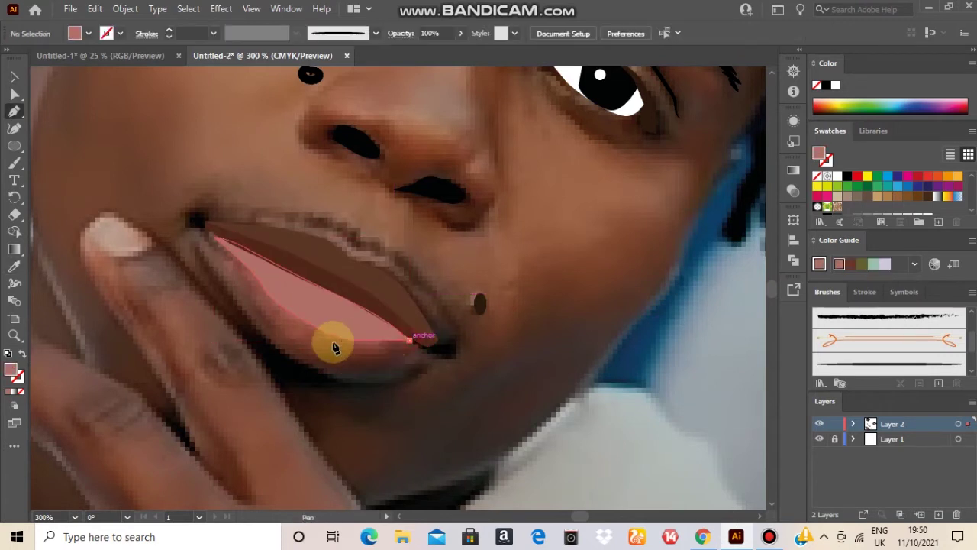
drag(351, 368, 313, 363)
click(256, 315)
click(229, 268)
click(213, 248)
click(198, 227)
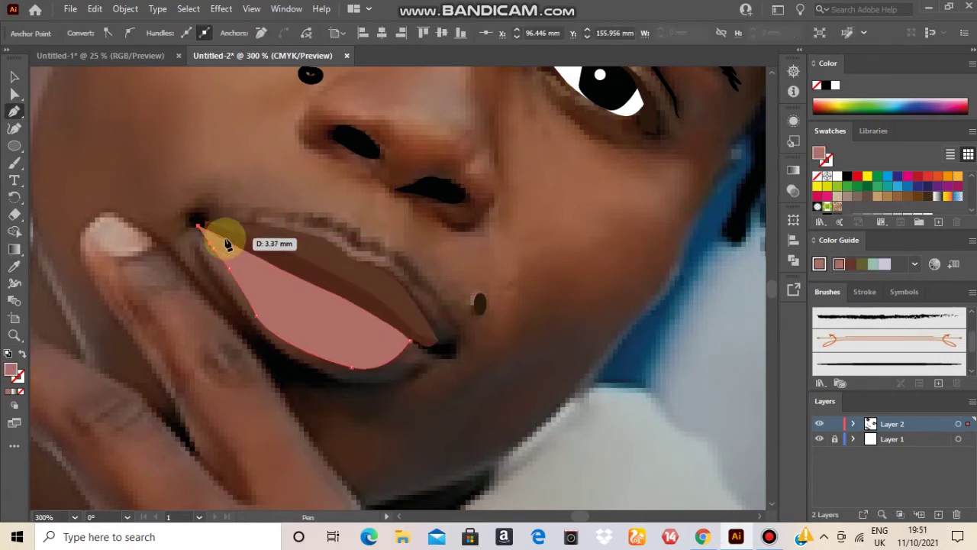
click(224, 238)
drag(410, 341, 458, 345)
Fill the lower lip shape with reddish brown sampled from the photo, keep it behind the pink area, and deselect it.
key(i)
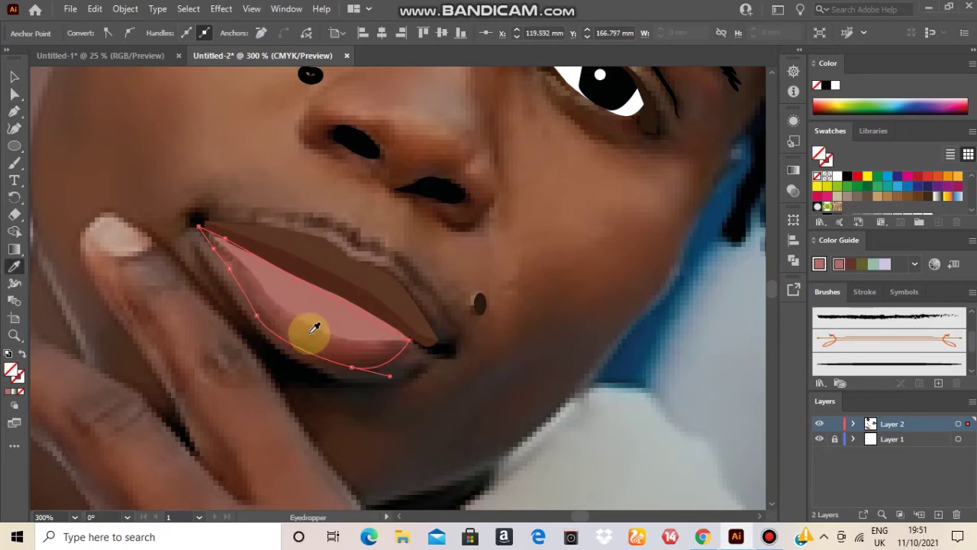
click(312, 327)
key(v)
click(351, 425)
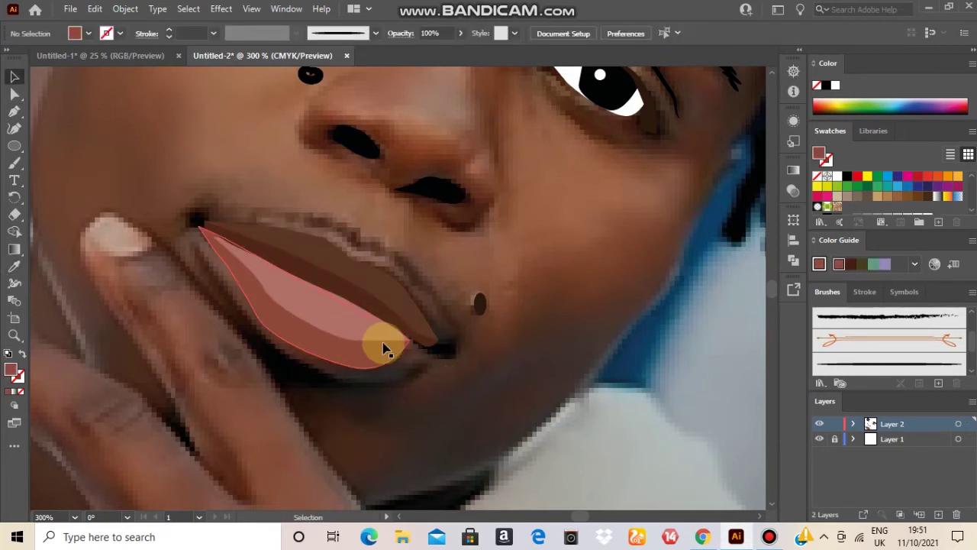
Trace the dark outer rim of the lower lip as a closed shape from corner to corner, without a fill.
key(p)
click(403, 333)
click(430, 353)
click(356, 386)
click(326, 378)
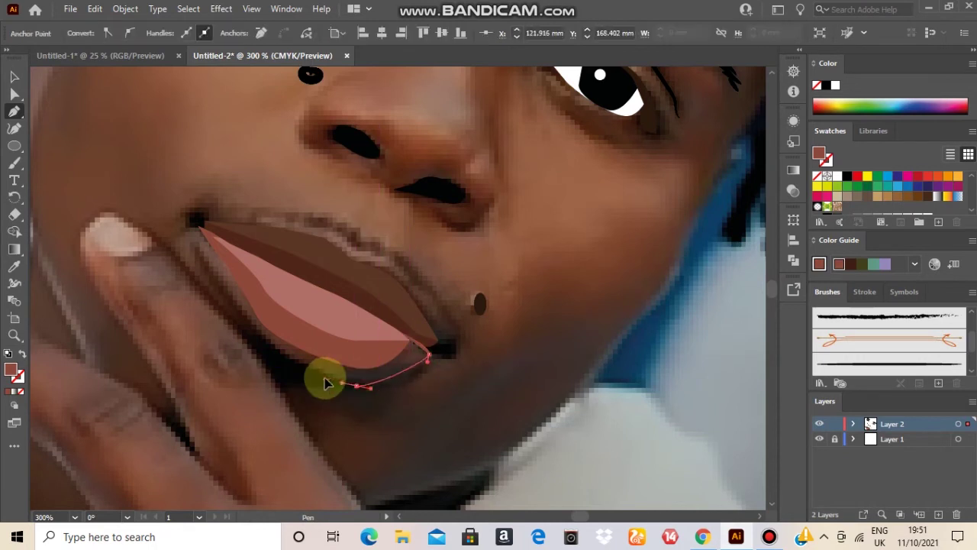
click(295, 359)
drag(229, 302, 217, 285)
click(195, 245)
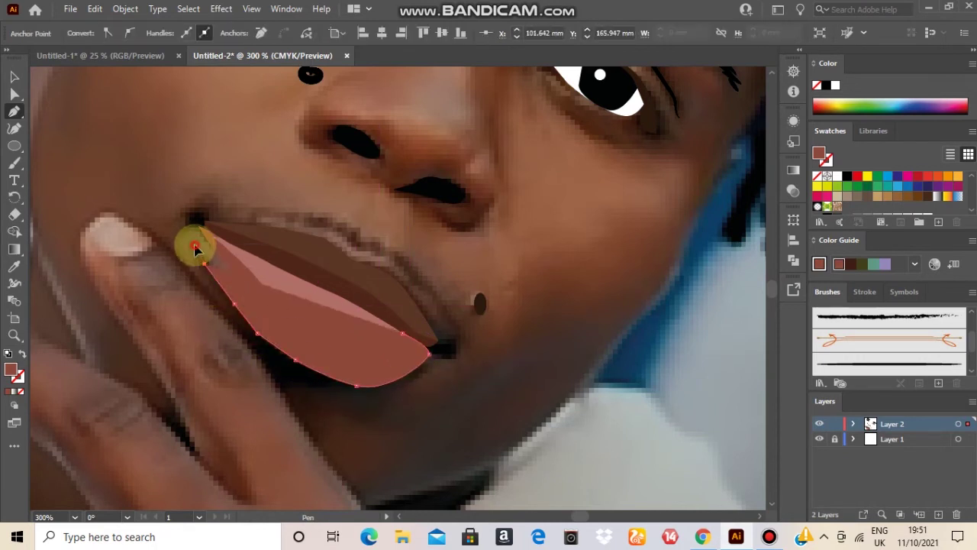
drag(200, 229, 272, 278)
click(403, 333)
key(slash)
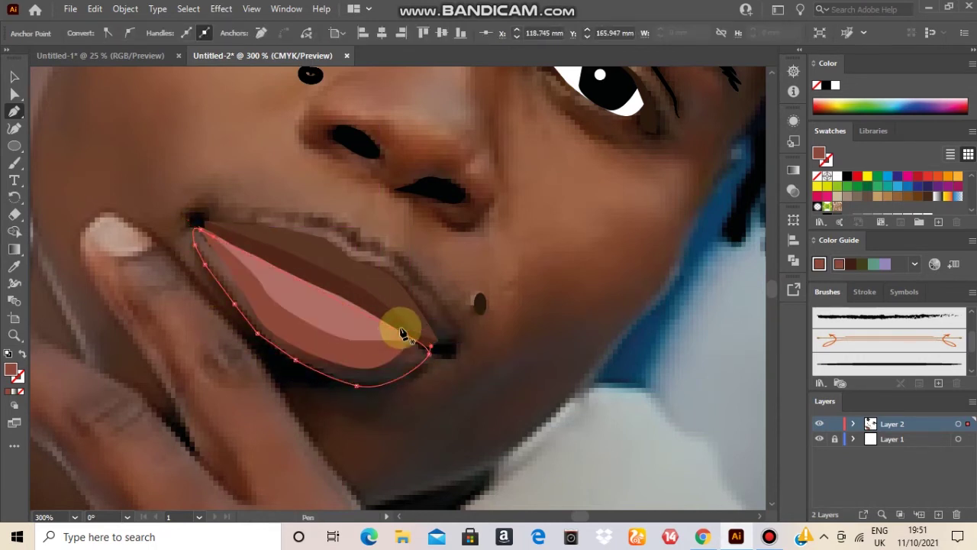
Fill the lower lip's outer rim with dark greyish brown sampled from the photo, send it to the back and deselect it.
key(i)
click(396, 362)
key(ctrl+shift+bracketleft)
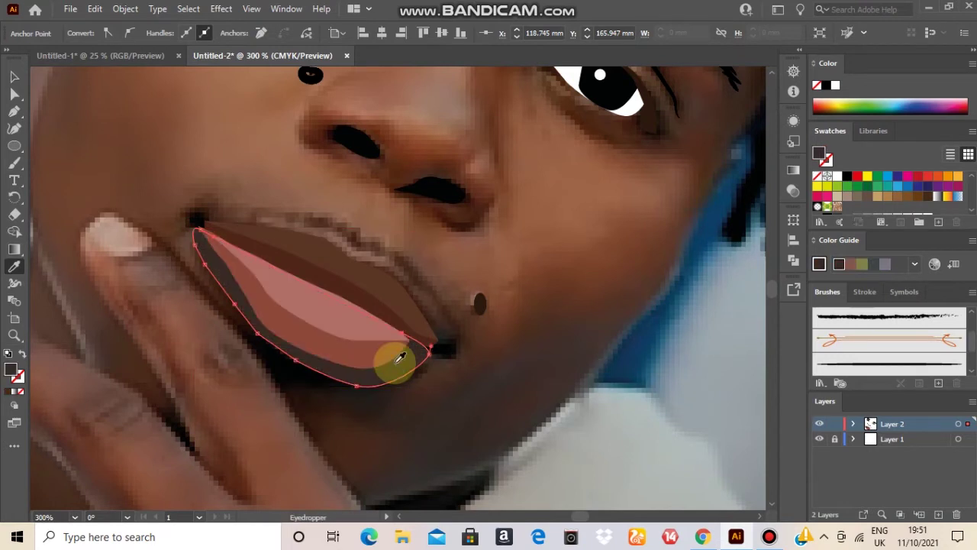
key(v)
click(399, 431)
Trace the dark shadow at the right corner of the mouth and fill it with black sampled from the photo.
key(p)
click(420, 339)
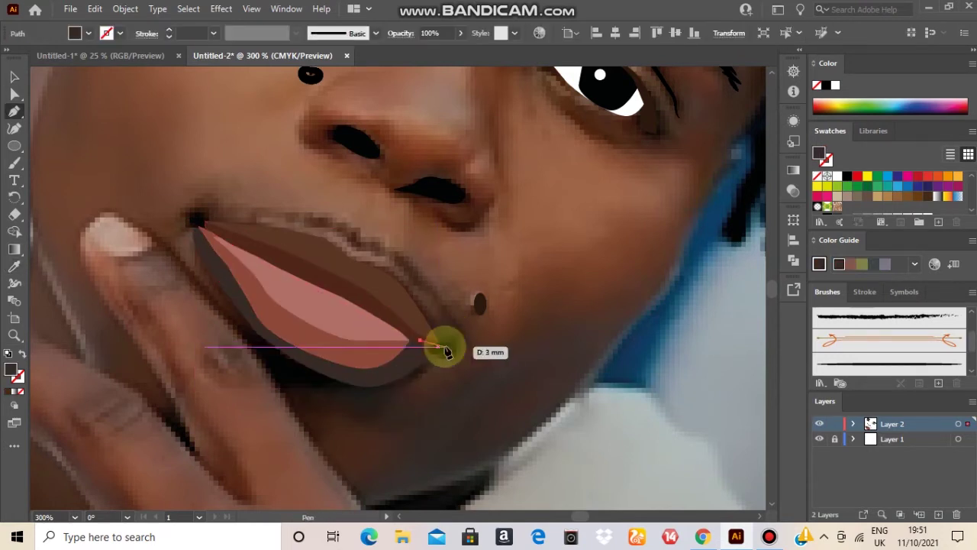
click(458, 344)
key(slash)
click(458, 355)
click(445, 357)
click(429, 353)
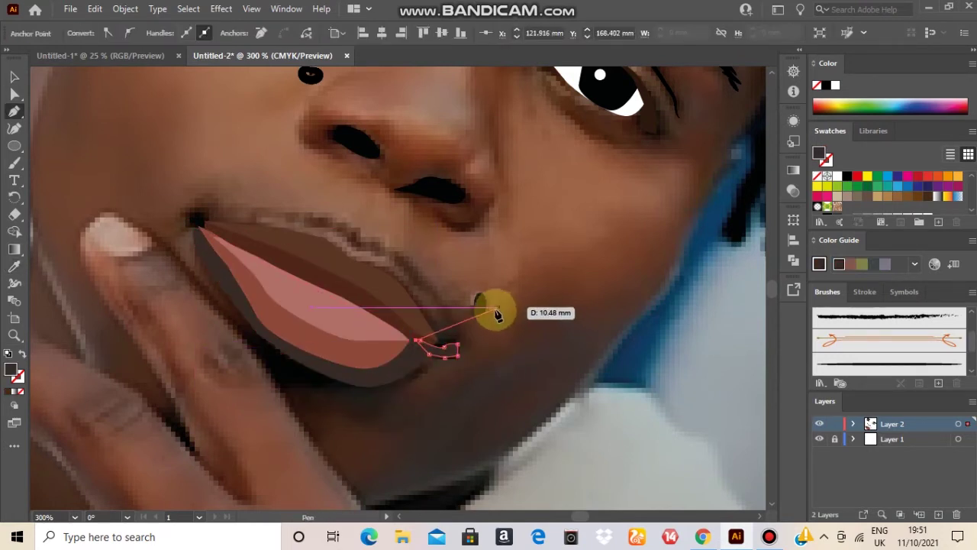
click(419, 340)
click(417, 336)
key(o)
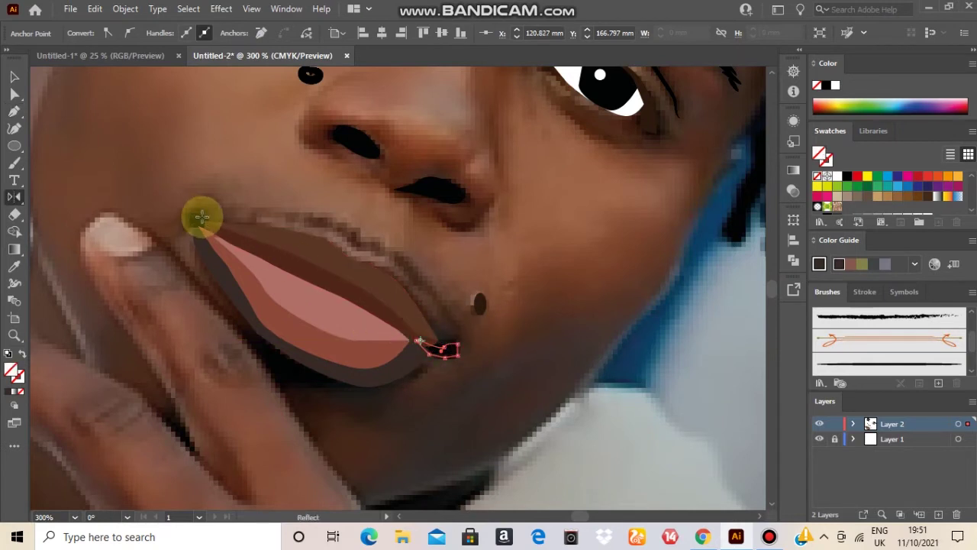
click(318, 197)
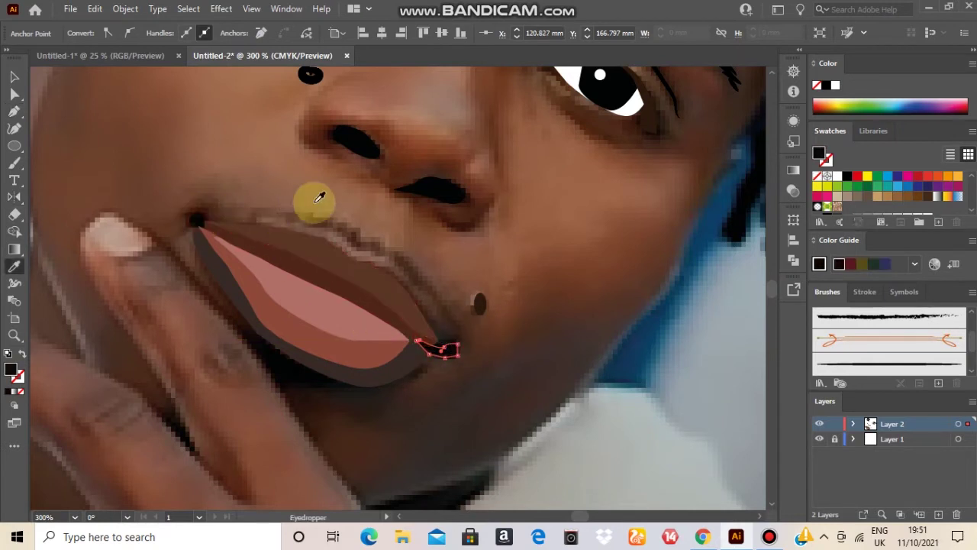
Trace the small shadow at the left corner of the mouth as a closed black shape and deselect it.
key(ctrl+shift+a)
key(p)
drag(204, 227, 196, 211)
click(187, 210)
click(192, 228)
click(204, 226)
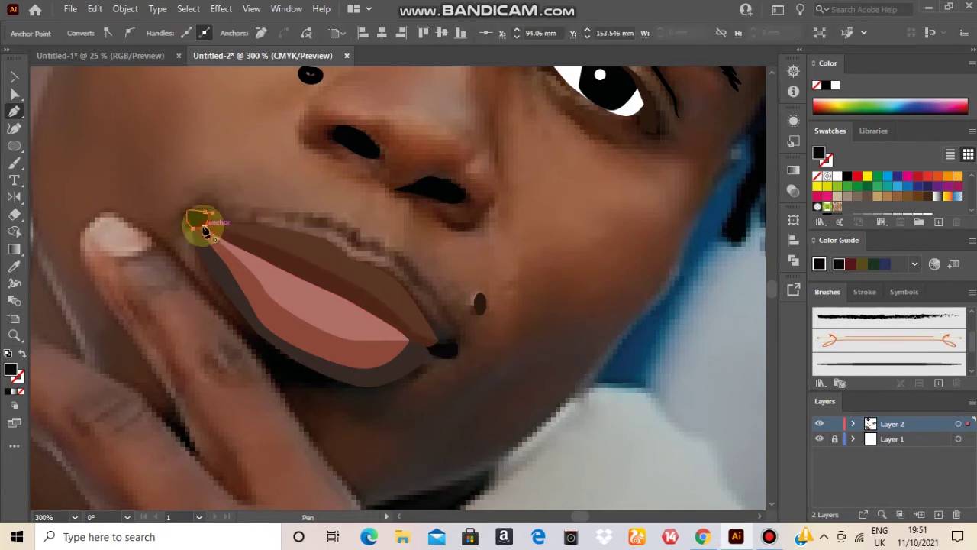
click(204, 226)
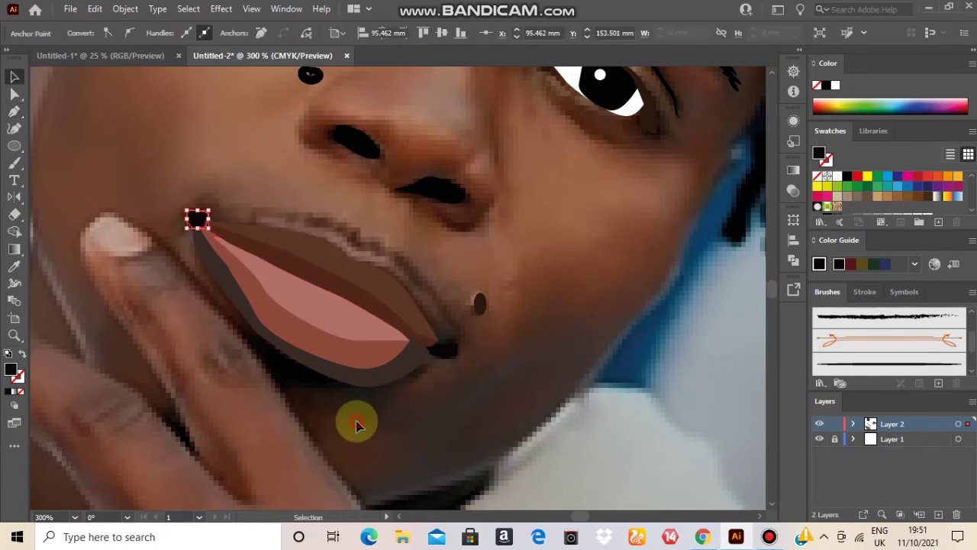
key(ctrl+shift+a)
Trace the shadow between the lower lip and the finger as a closed black shape.
key(p)
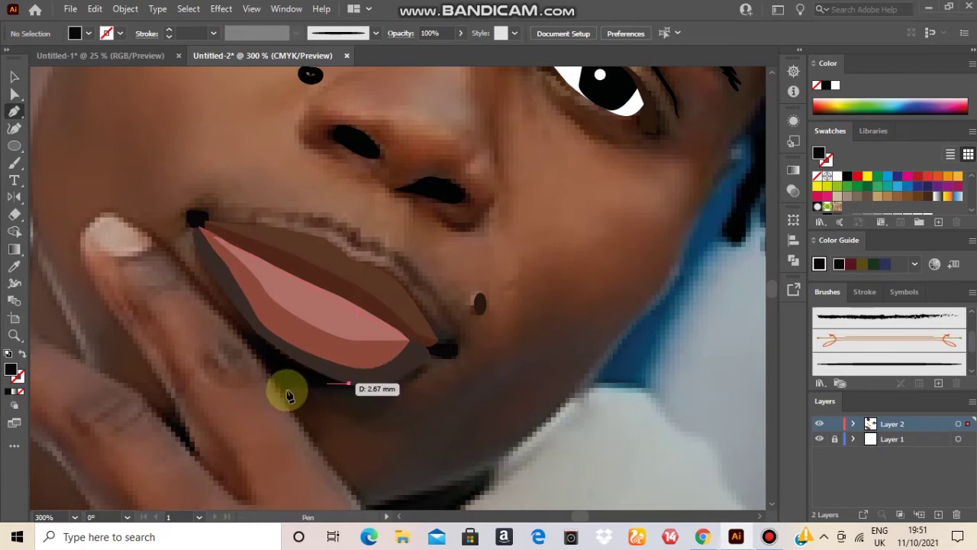
drag(289, 394, 276, 410)
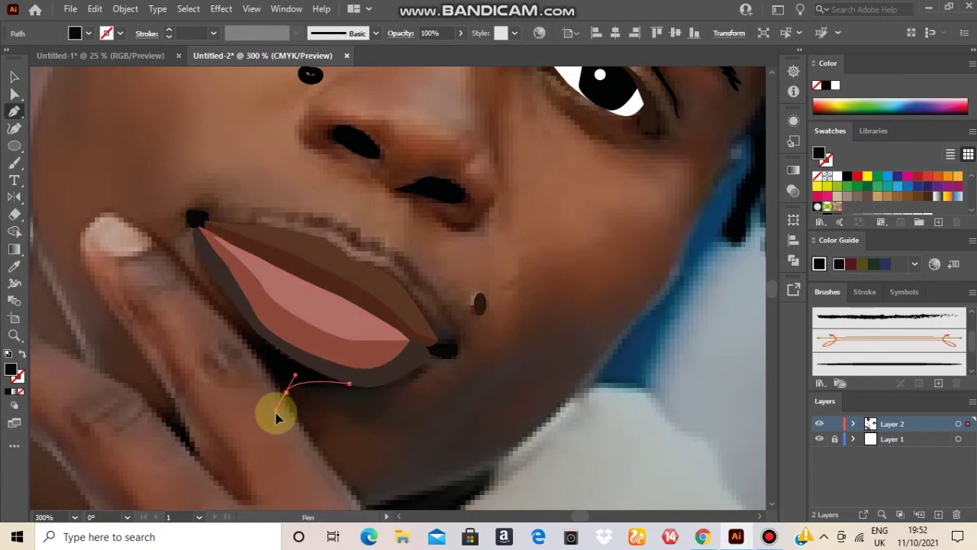
drag(239, 334, 272, 344)
click(239, 334)
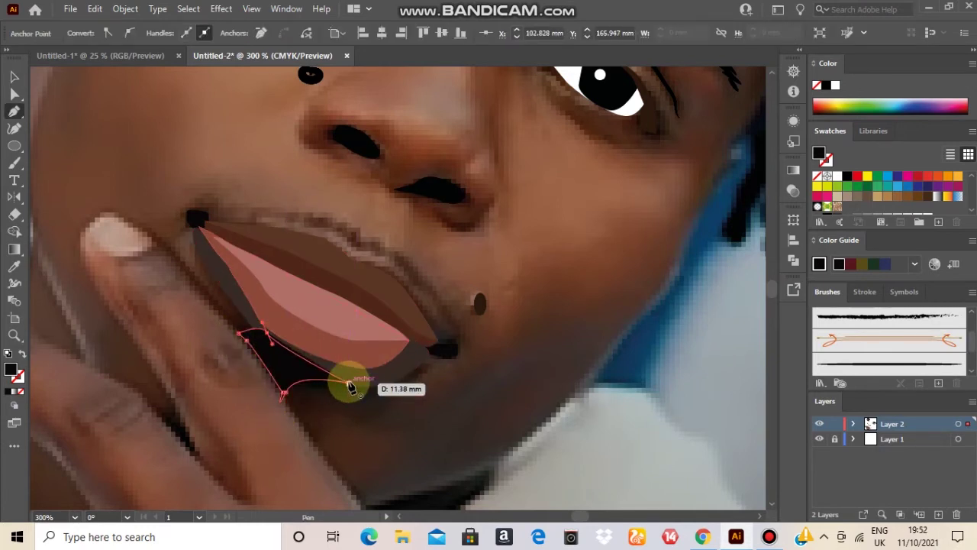
click(349, 382)
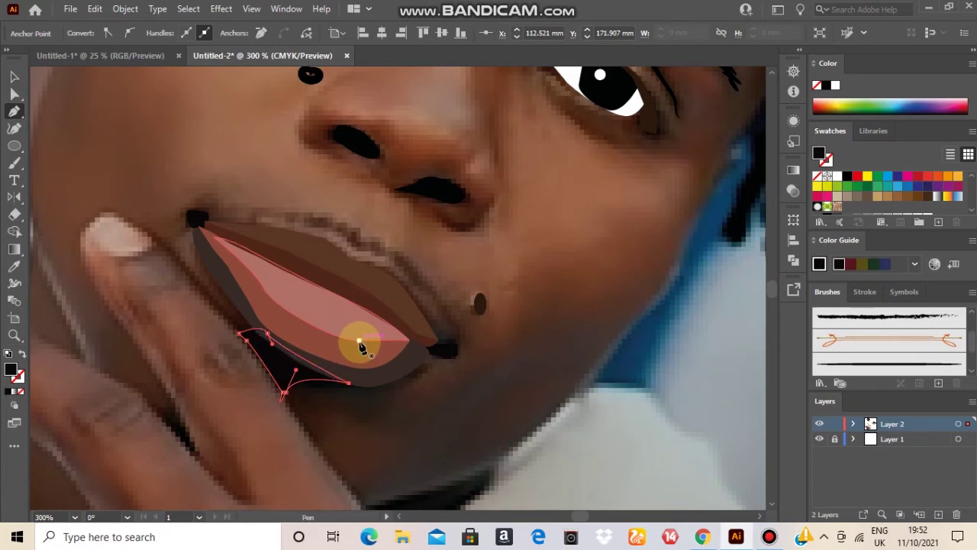
click(926, 7)
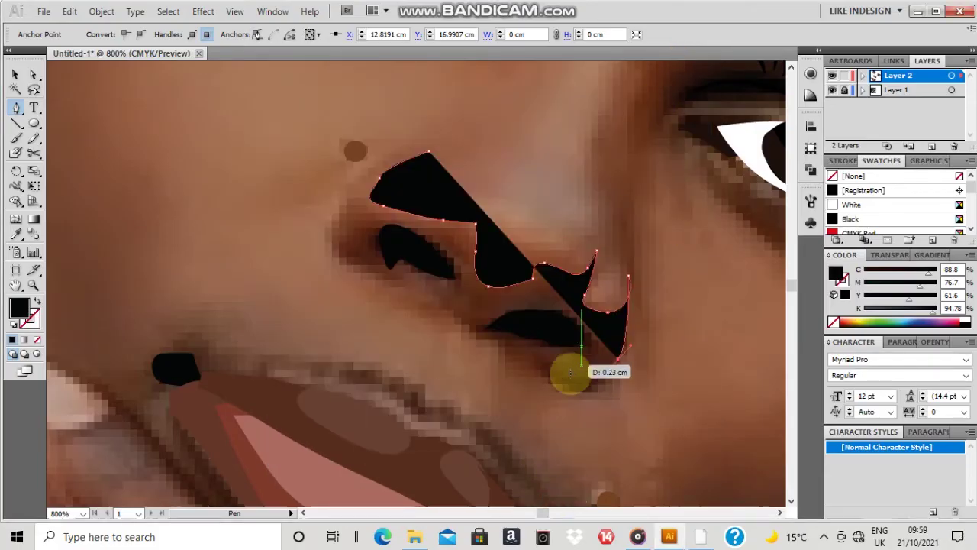
Extend the nose shadow outline around the right nostril and along the nose base, and remove its fill.
drag(567, 386, 547, 379)
click(533, 354)
click(540, 336)
key(slash)
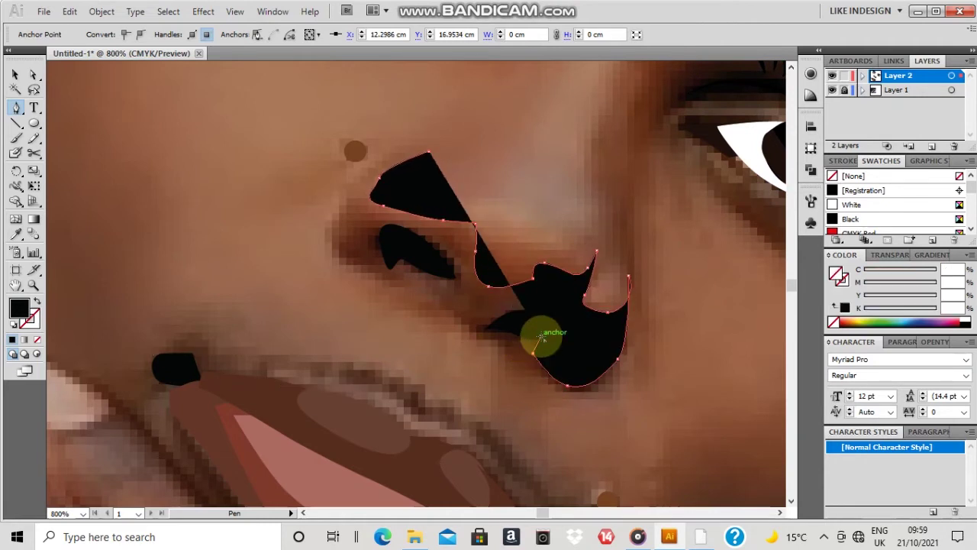
click(505, 328)
drag(484, 338, 465, 332)
click(440, 301)
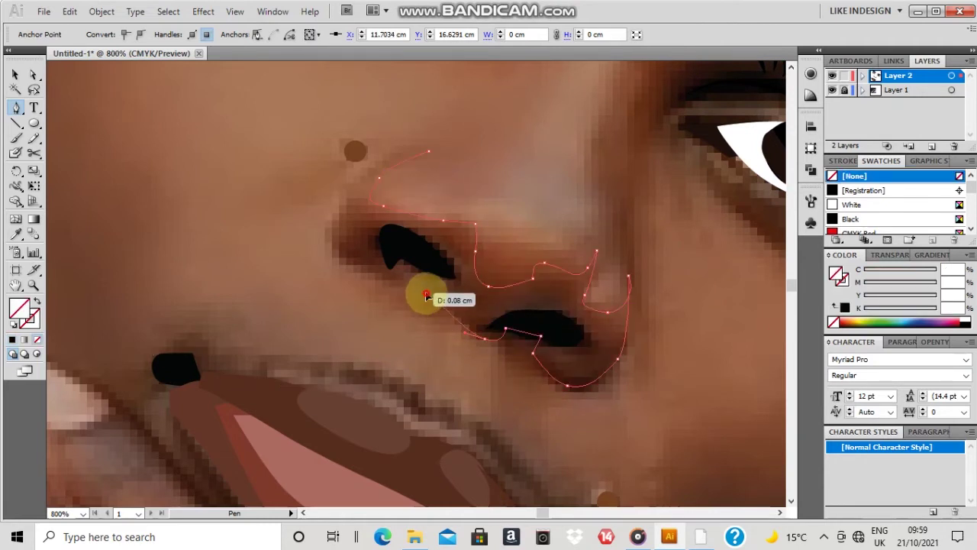
click(425, 292)
Continue the nose shadow outline under the left nostril and around the left wing, closing it at its starting point.
click(449, 285)
click(405, 251)
drag(388, 258, 407, 284)
click(344, 262)
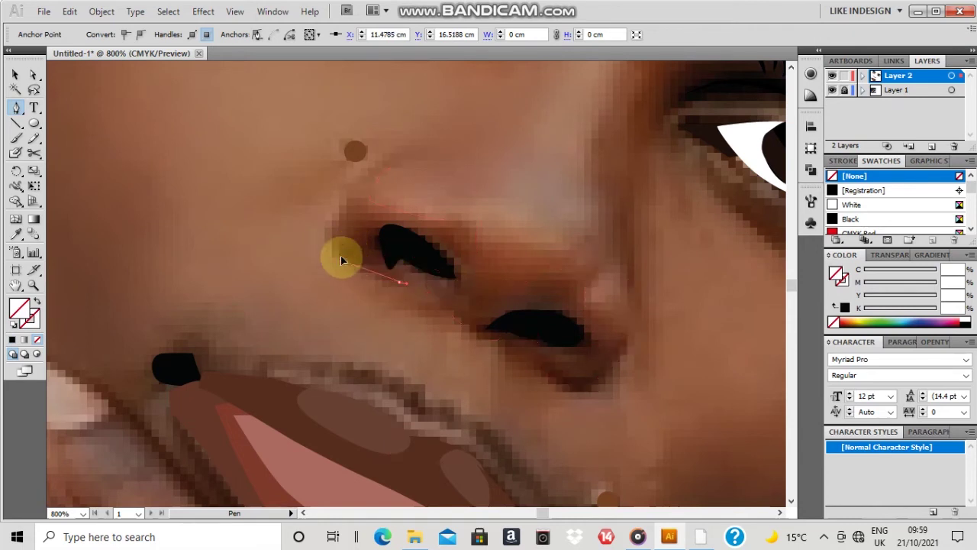
drag(336, 242, 337, 241)
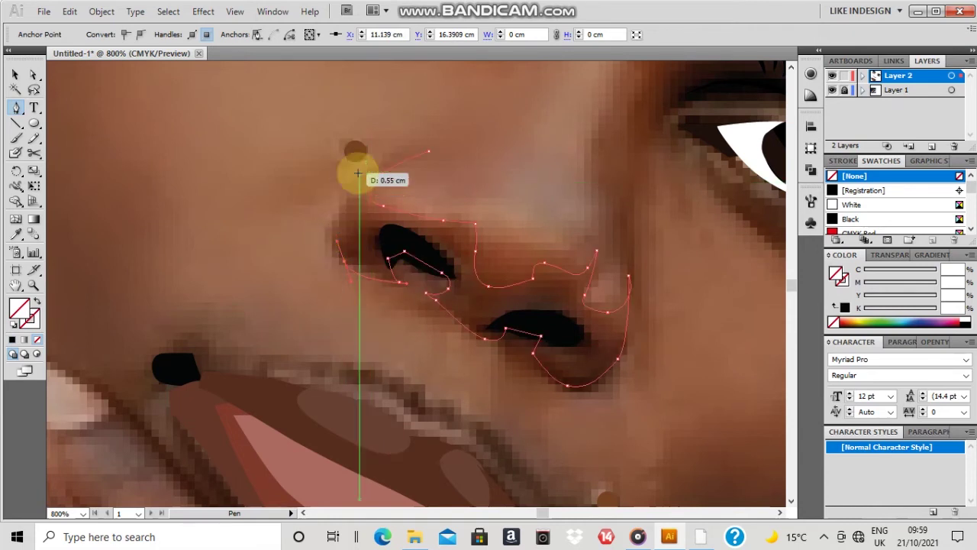
drag(358, 174, 423, 140)
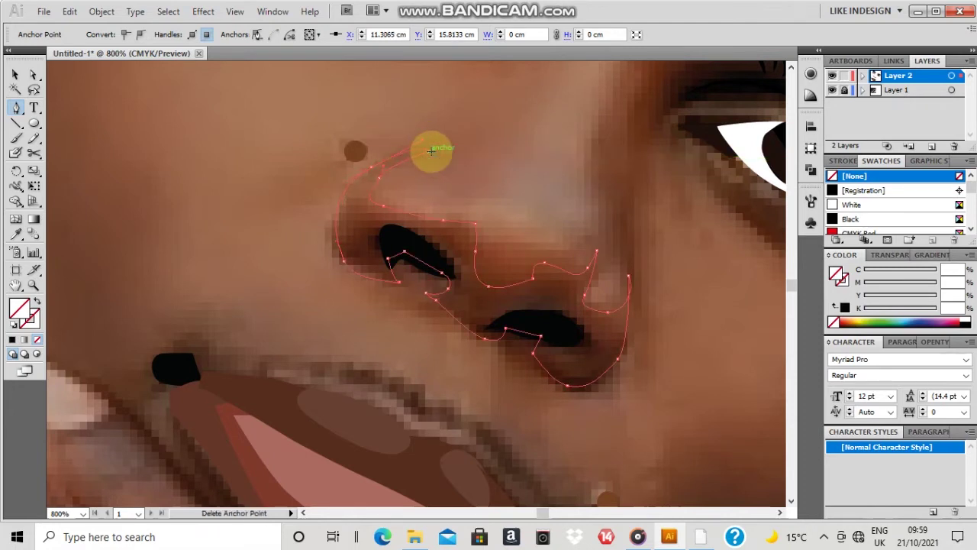
click(431, 151)
Fill the nose shadow shape with dark brown sampled from the photo and deselect it.
key(i)
click(465, 299)
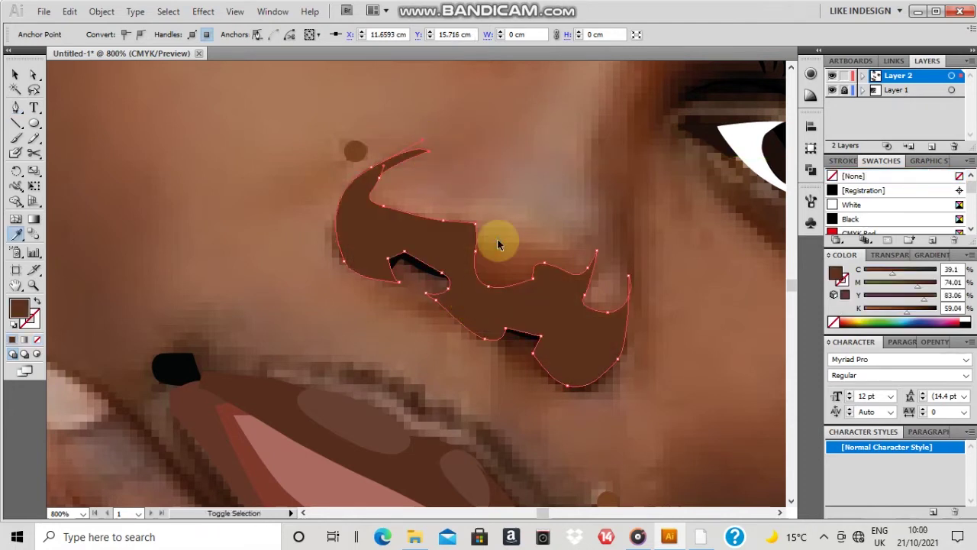
key(v)
click(504, 225)
Trace a closed mid-tone shadow below the nose tip and up its right side, overlapping the dark nose shadow.
key(p)
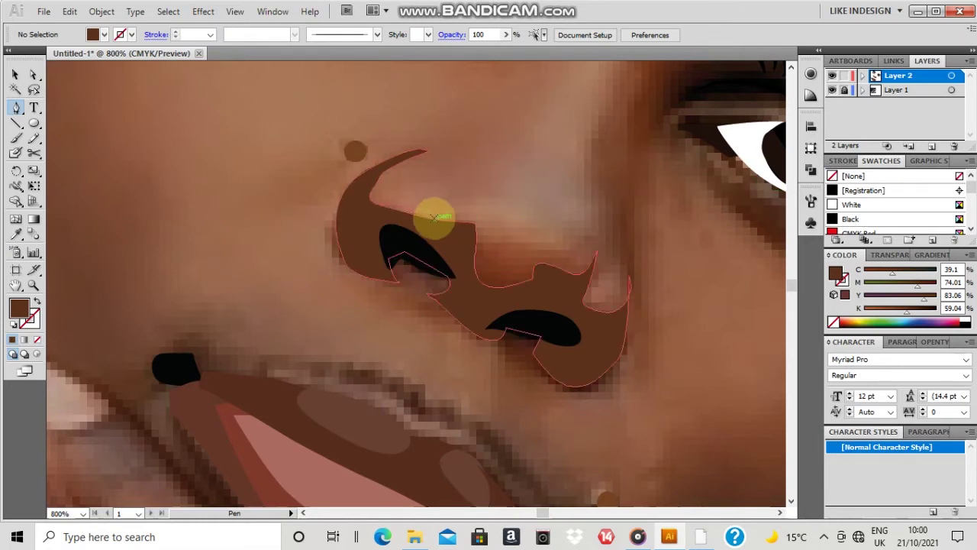
drag(432, 221, 484, 221)
click(505, 249)
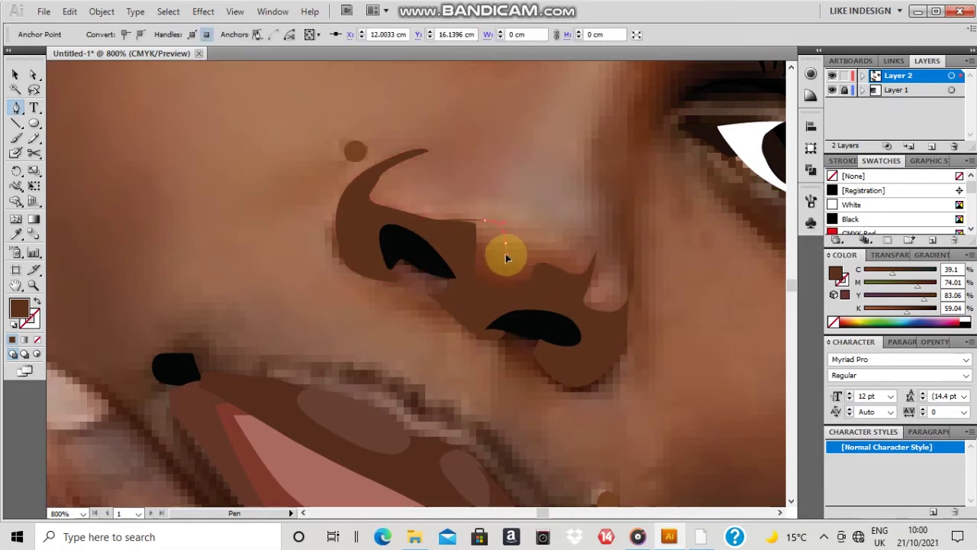
drag(505, 255, 525, 251)
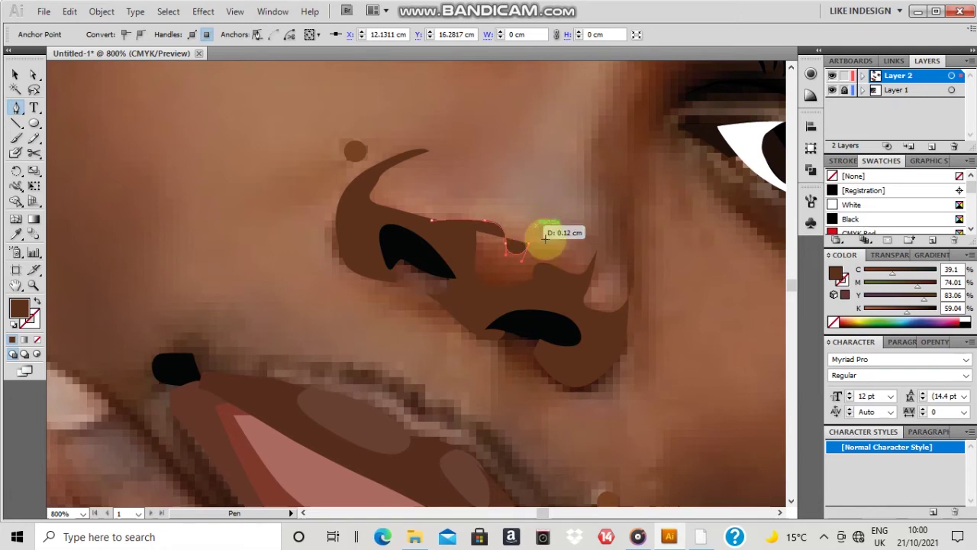
drag(566, 249, 577, 241)
drag(591, 212, 591, 193)
scroll(585, 157, up, 1)
click(590, 193)
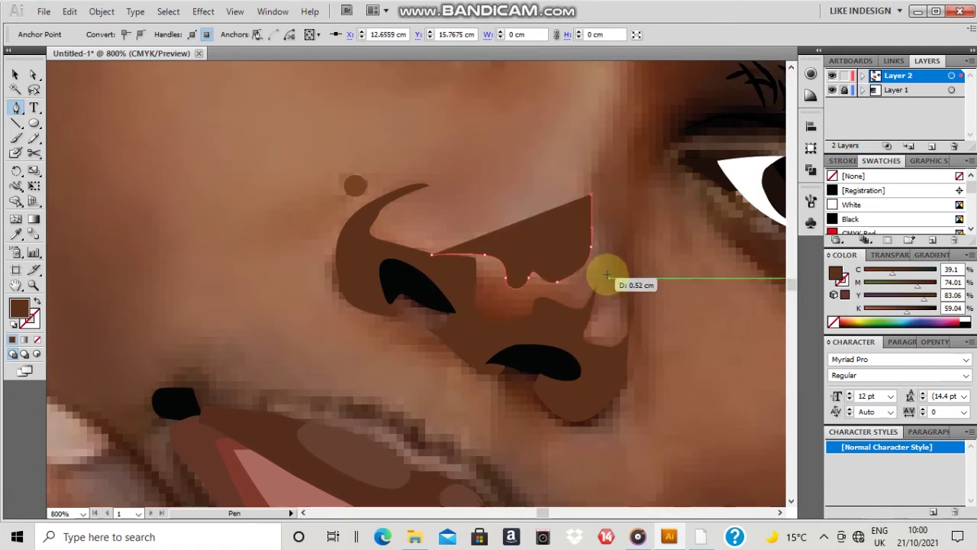
drag(608, 245, 610, 264)
drag(588, 330, 496, 342)
click(470, 331)
click(444, 285)
click(430, 254)
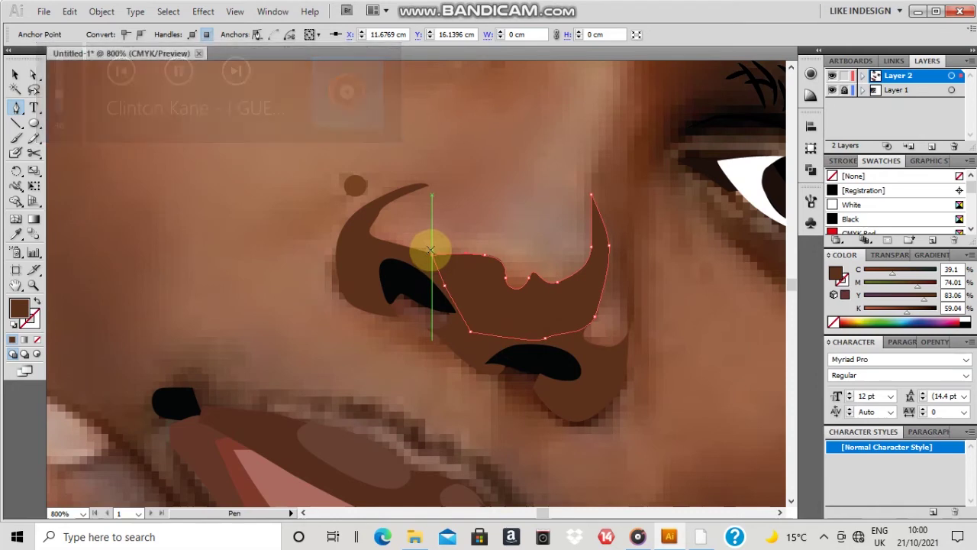
Fill the mid-tone nose shape with reddish brown sampled from the photo, send it to the back and deselect it.
key(/)
key(i)
click(507, 303)
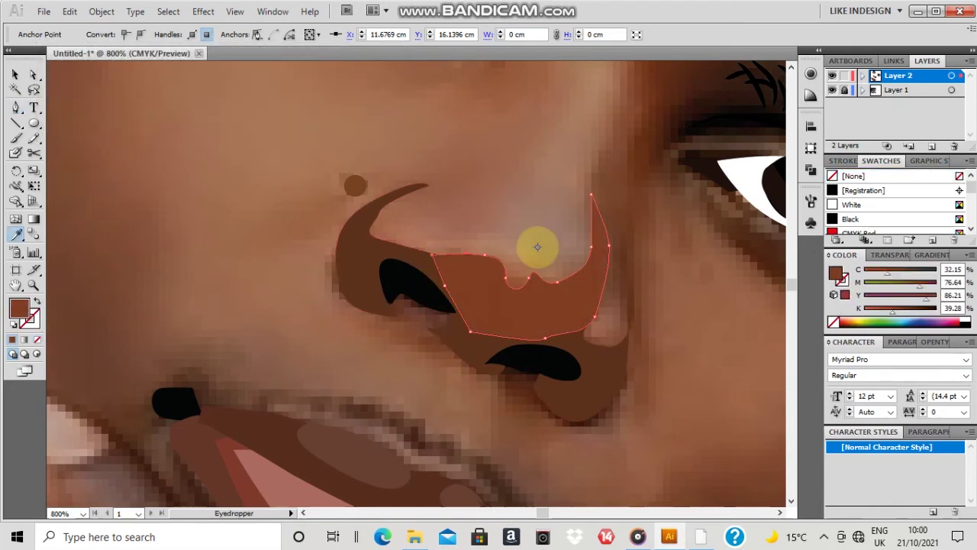
key(ctrl+shift+[)
key(v)
scroll(528, 241, up, 2)
click(619, 282)
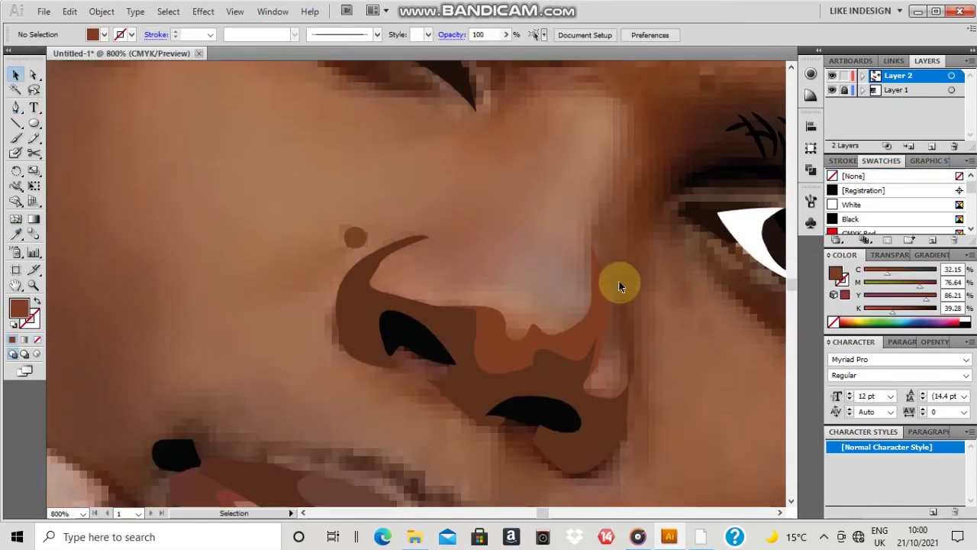
Start a new shadow outline at the nose's right wing and trace it up the right side of the nose.
key(p)
click(597, 345)
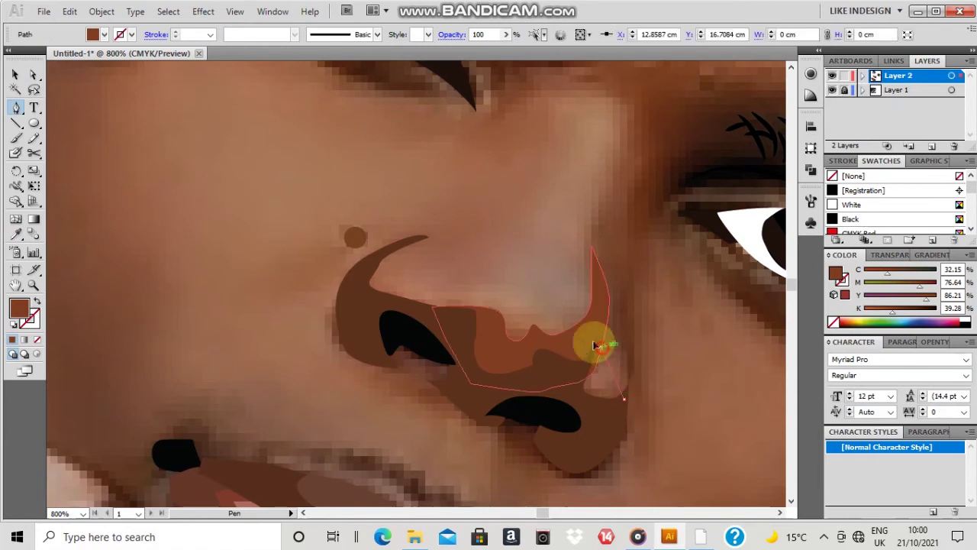
click(601, 346)
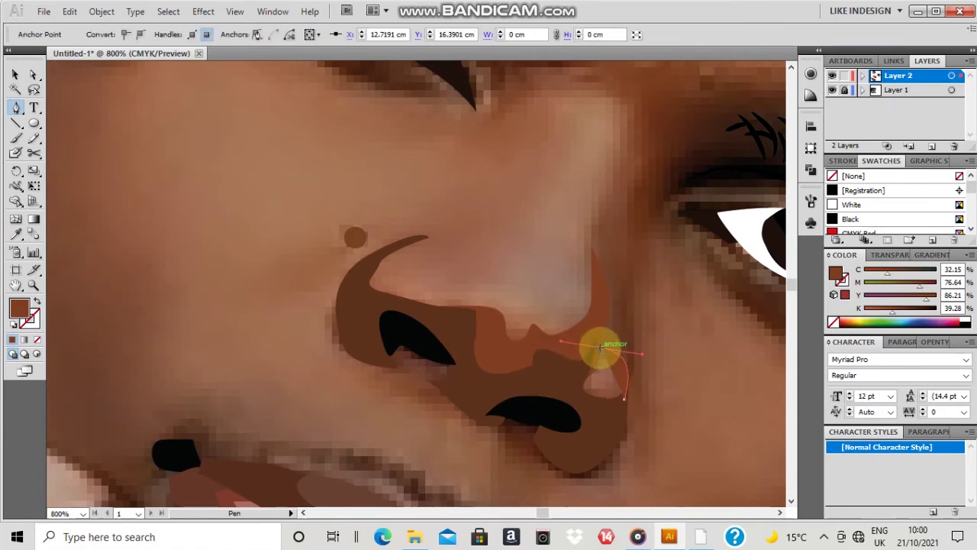
click(597, 297)
click(599, 272)
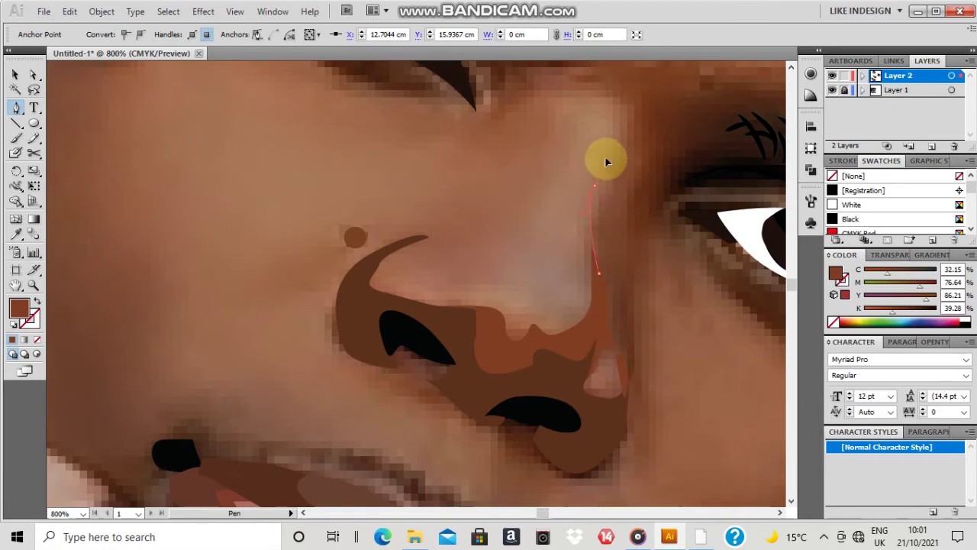
drag(606, 161, 606, 160)
scroll(639, 220, up, 3)
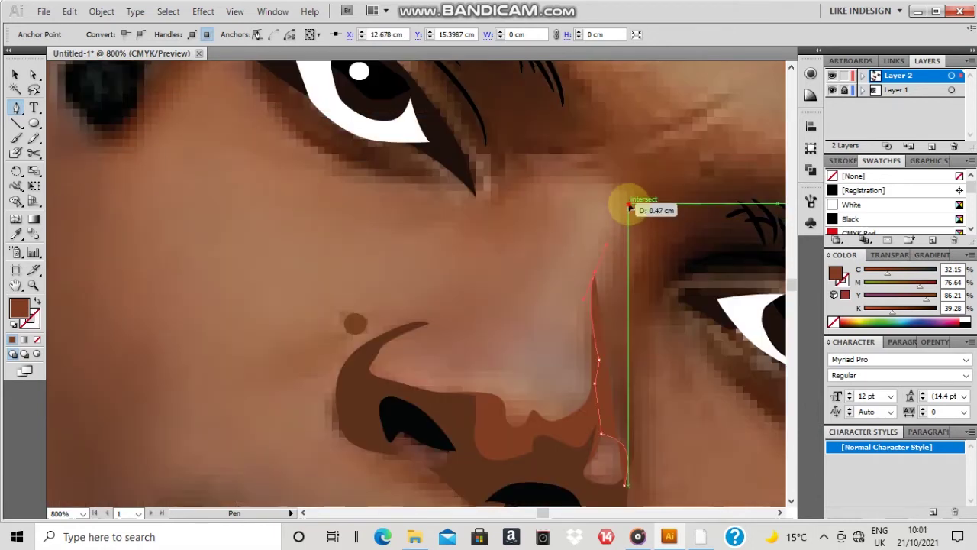
Continue the shadow outline around the top of the nose bridge to the left eye's inner corner and back above it.
click(628, 204)
click(581, 178)
click(486, 209)
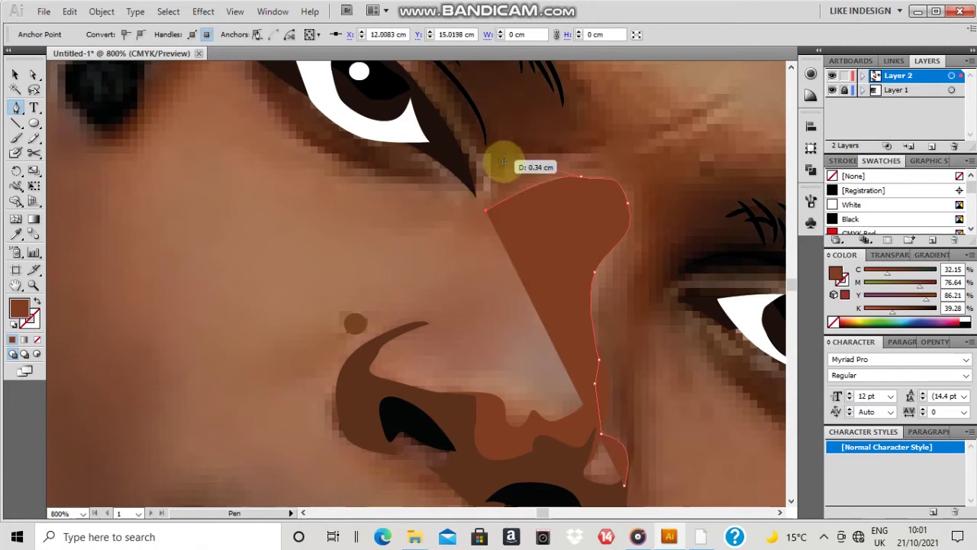
drag(496, 161, 495, 147)
drag(568, 151, 605, 134)
Extend the outline up past the left eyebrow's inner end and across the lower forehead to above the right eyebrow.
scroll(603, 123, up, 3)
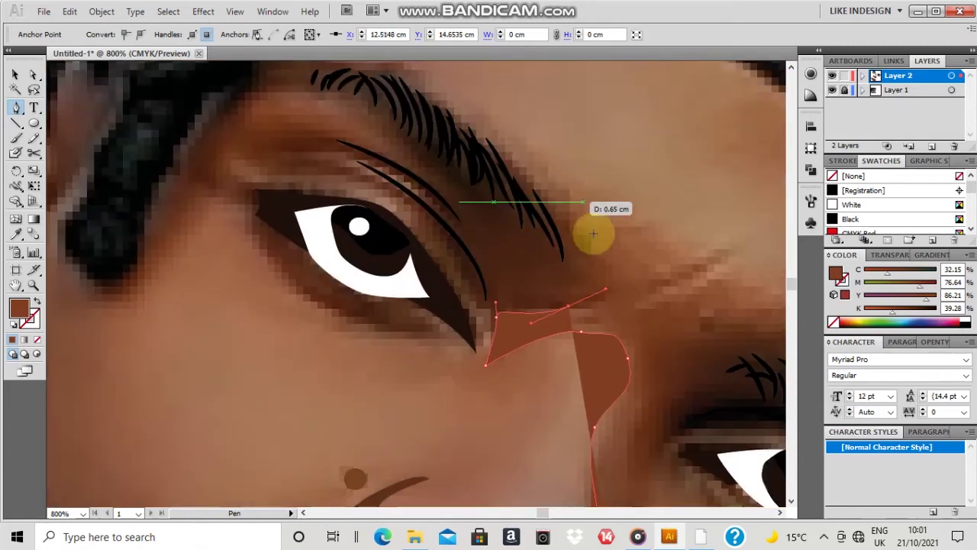
drag(577, 232, 559, 200)
click(533, 160)
drag(637, 218, 701, 245)
scroll(680, 259, right, 2)
drag(555, 258, 517, 220)
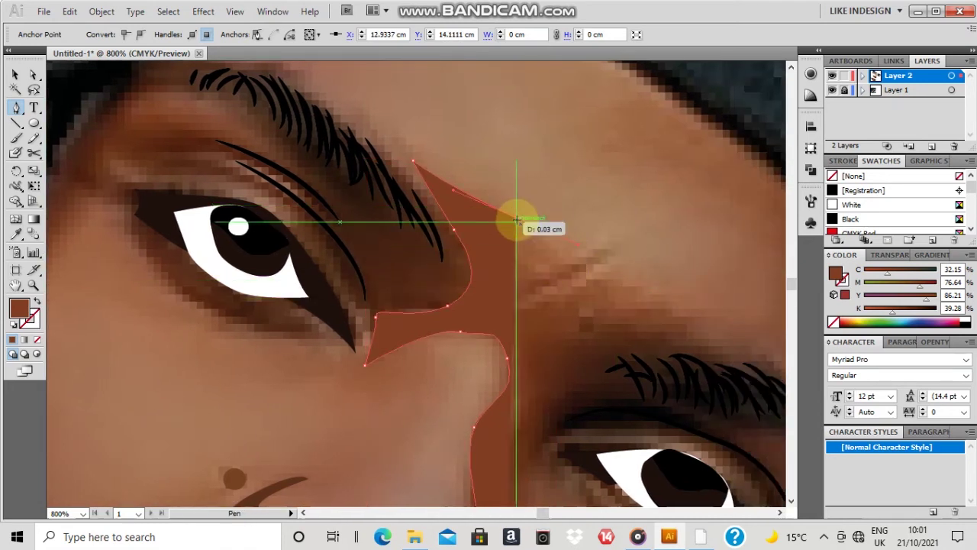
click(517, 220)
drag(578, 276, 630, 297)
click(652, 302)
Remove the outline's fill and continue it around the right eyebrow's inner end, down between nose and right eye to the nostril.
scroll(691, 307, down, 1)
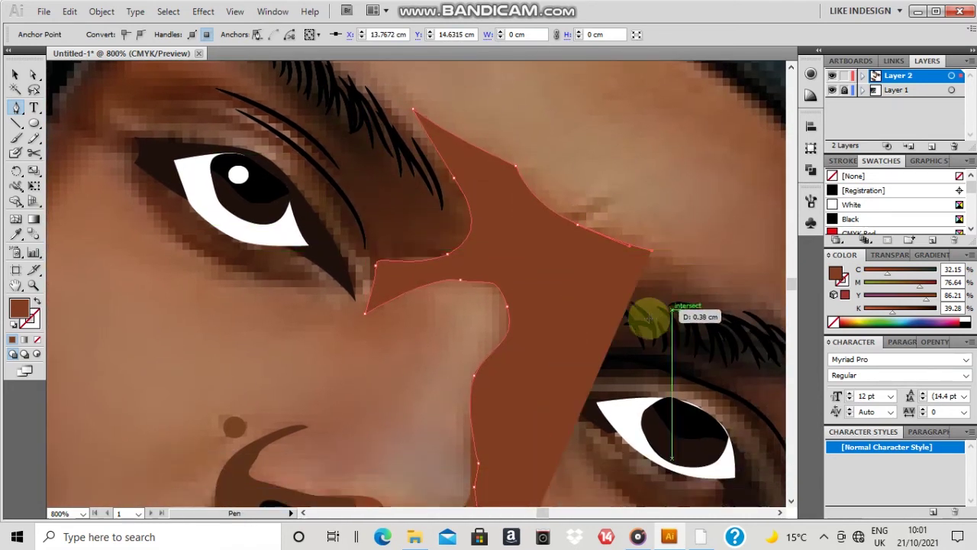
scroll(641, 314, right, 3)
key(slash)
scroll(542, 252, down, 1)
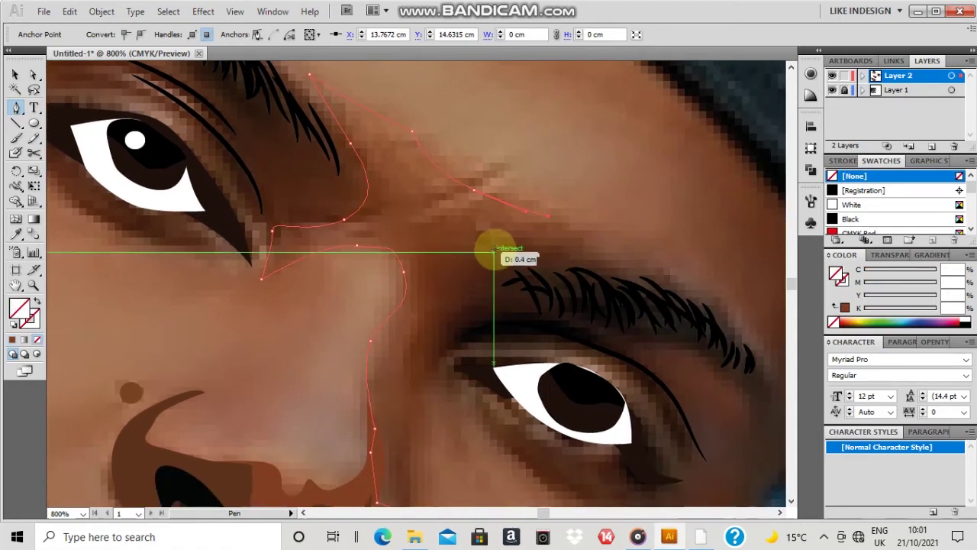
drag(501, 246, 458, 259)
drag(439, 306, 434, 322)
scroll(431, 311, down, 2)
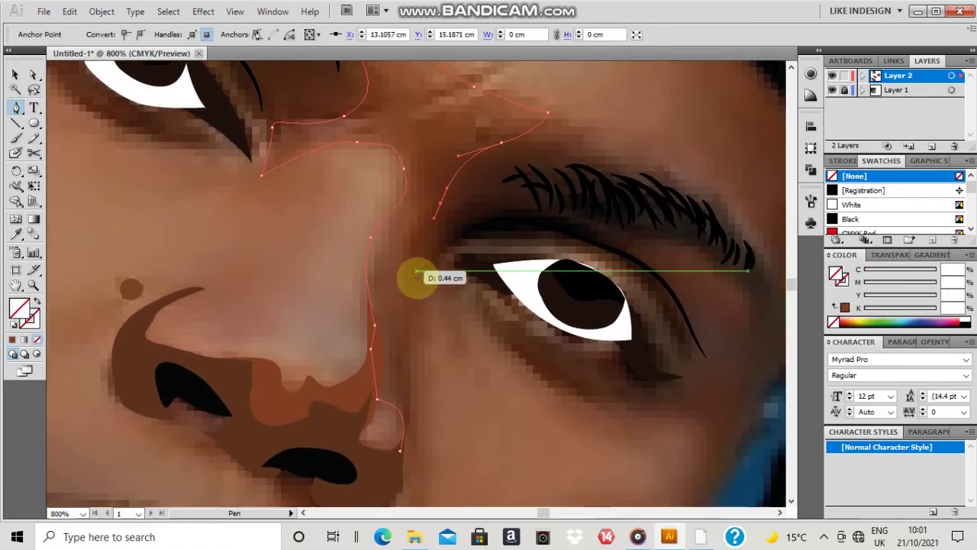
scroll(415, 304, down, 2)
drag(418, 278, 414, 312)
key(XF86AudioRaiseVolume)
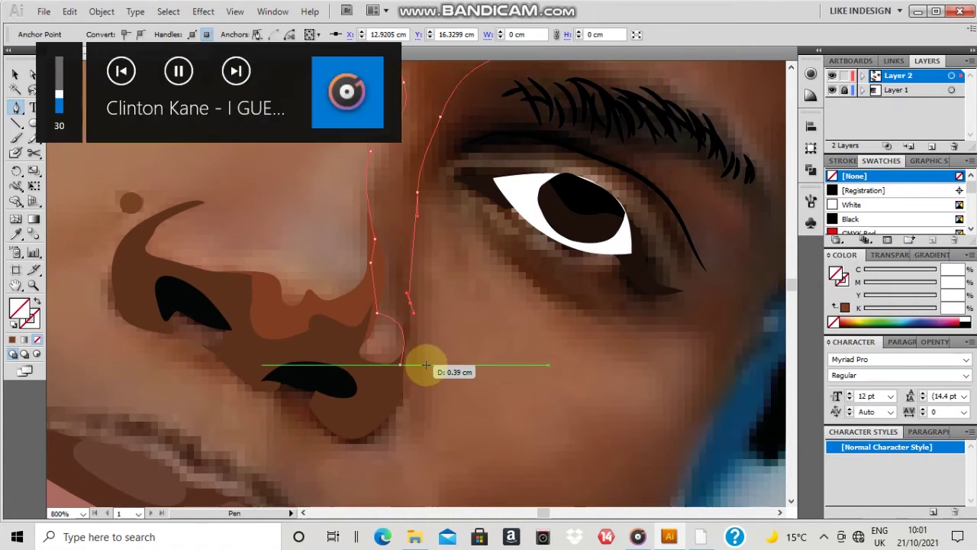
drag(422, 361, 430, 374)
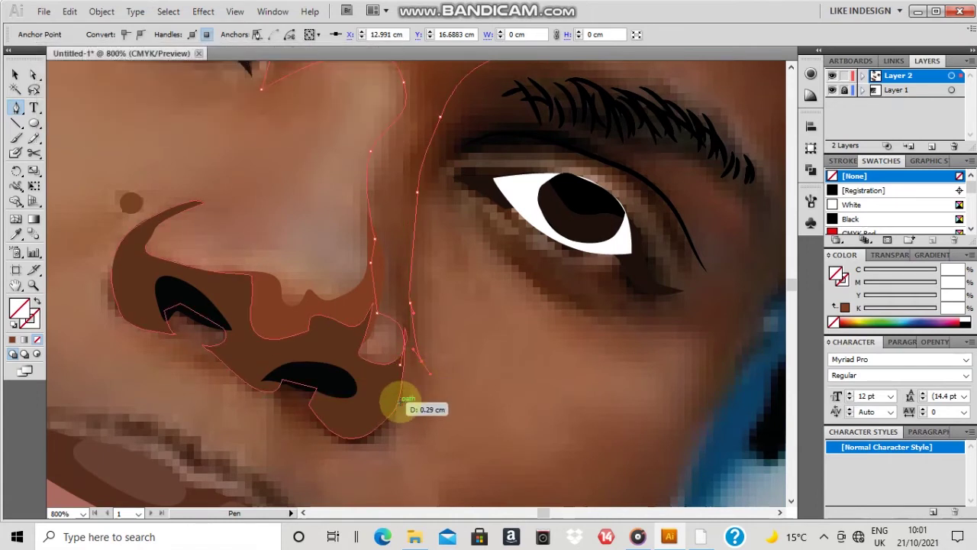
click(400, 399)
click(384, 419)
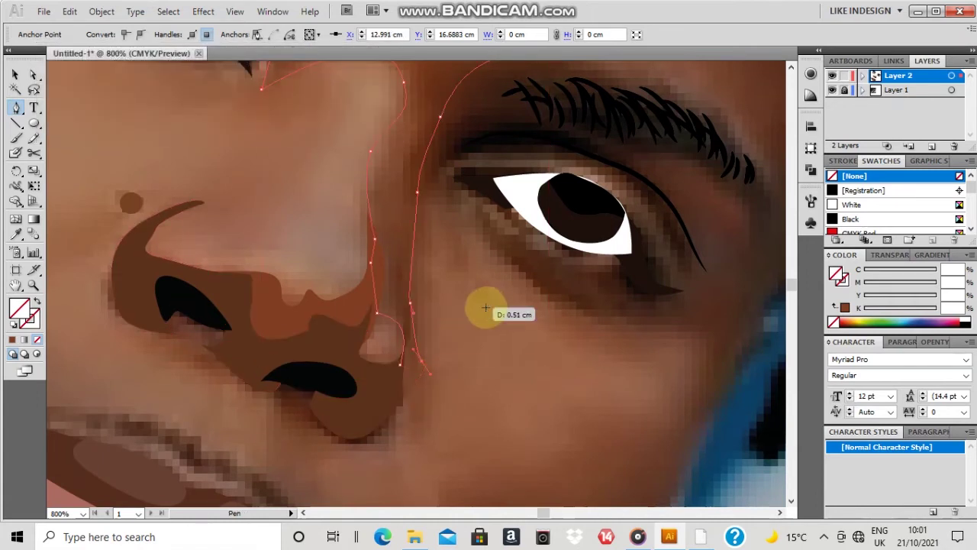
drag(483, 308, 457, 353)
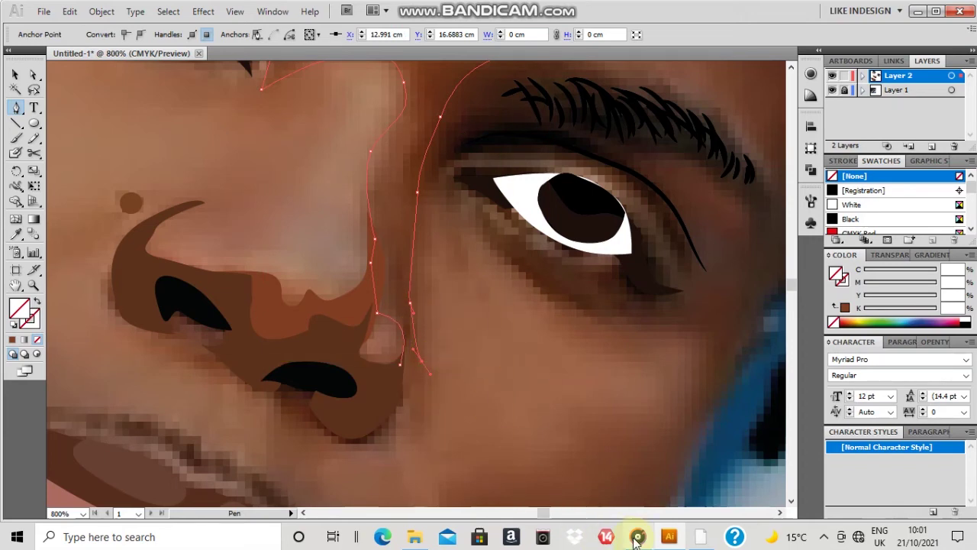
mouse_move(635, 541)
click(605, 453)
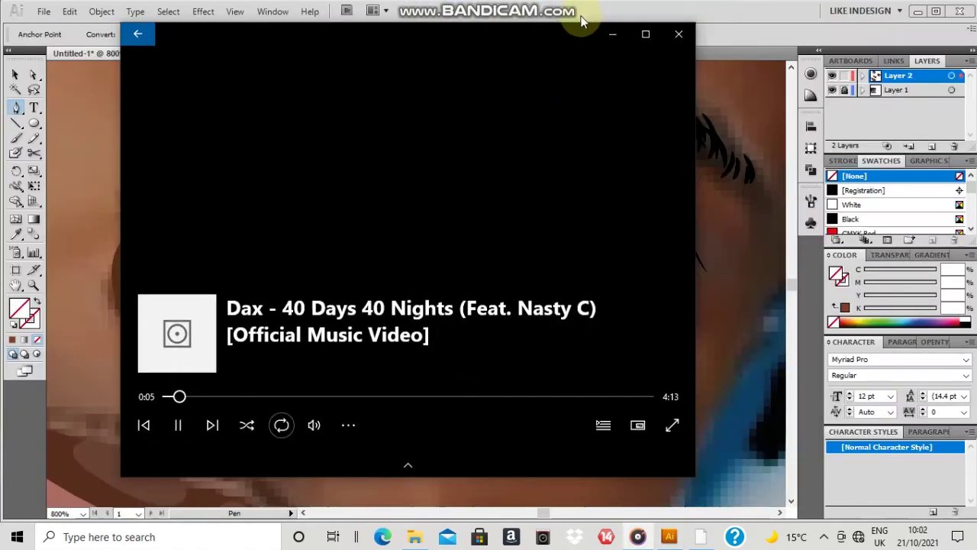
click(613, 37)
Close the shadow outline beside the right nostril and fill it with brown sampled from the photo at the nose's side.
drag(419, 357, 373, 420)
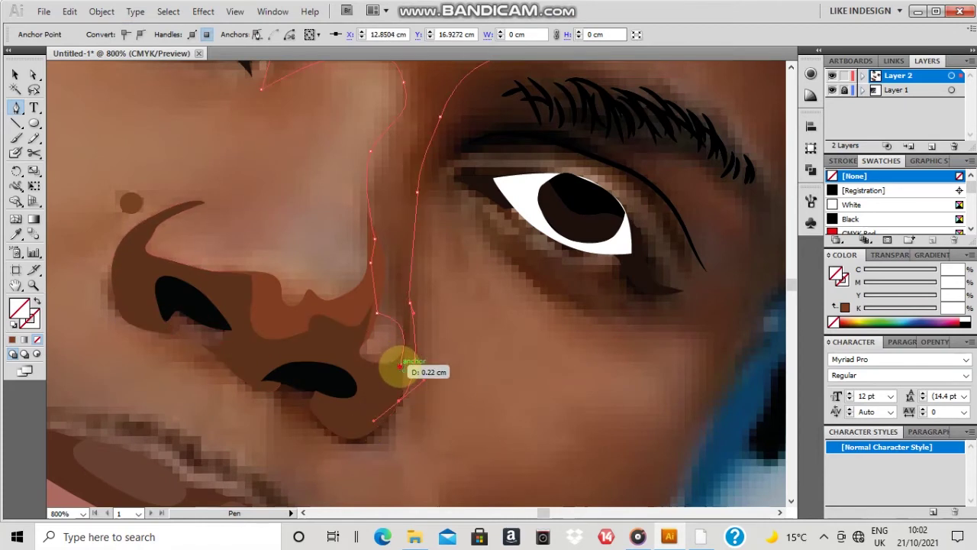
click(400, 366)
scroll(381, 275, up, 1)
key(i)
click(397, 246)
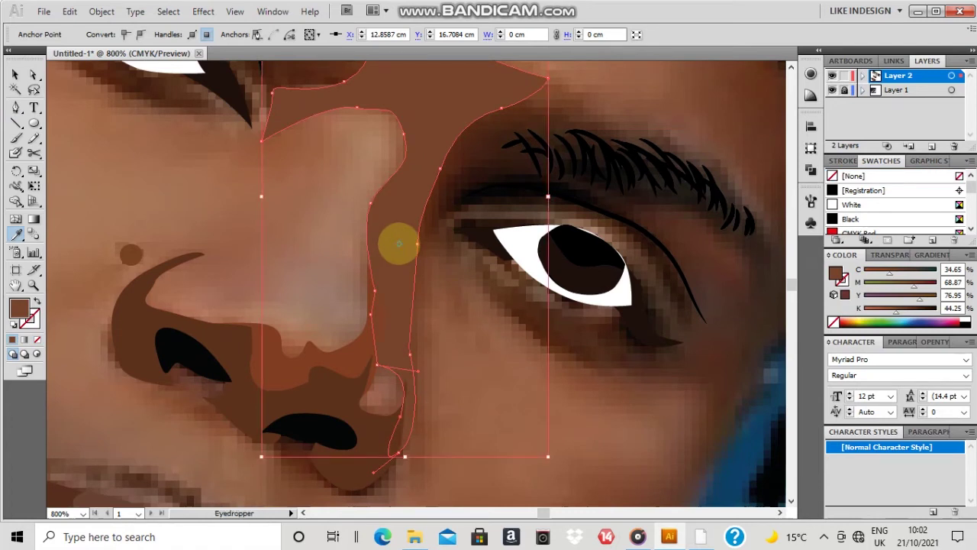
click(329, 263)
scroll(427, 271, down, 2)
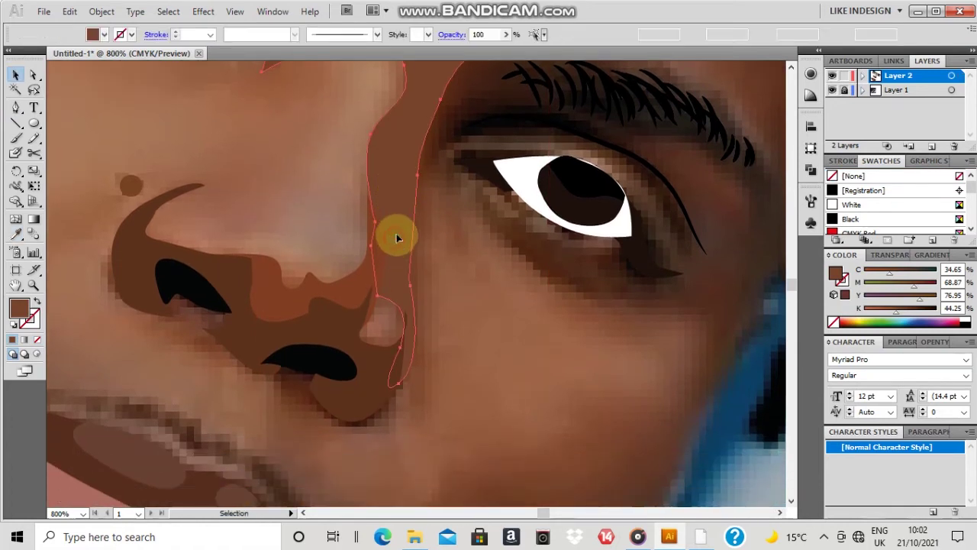
Clear the nose-and-brow shadow's fill, resample brown from the photo beside the nose bridge and deselect the shape.
scroll(396, 237, up, 2)
click(398, 232)
key(/)
key(i)
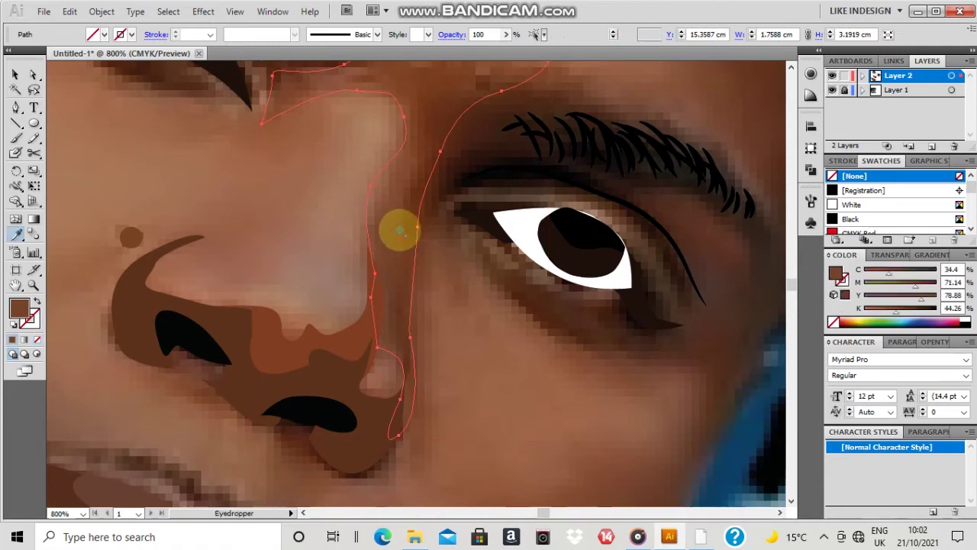
click(399, 231)
key(v)
click(298, 246)
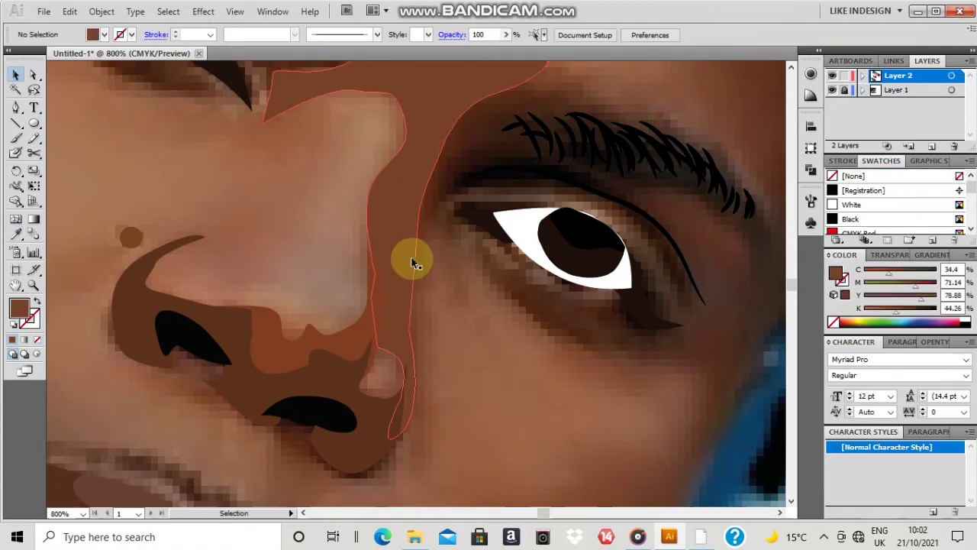
Refill the nose-and-brow shadow with brown sampled from the photo near the right eye's inner corner and deselect it.
click(410, 254)
key(/)
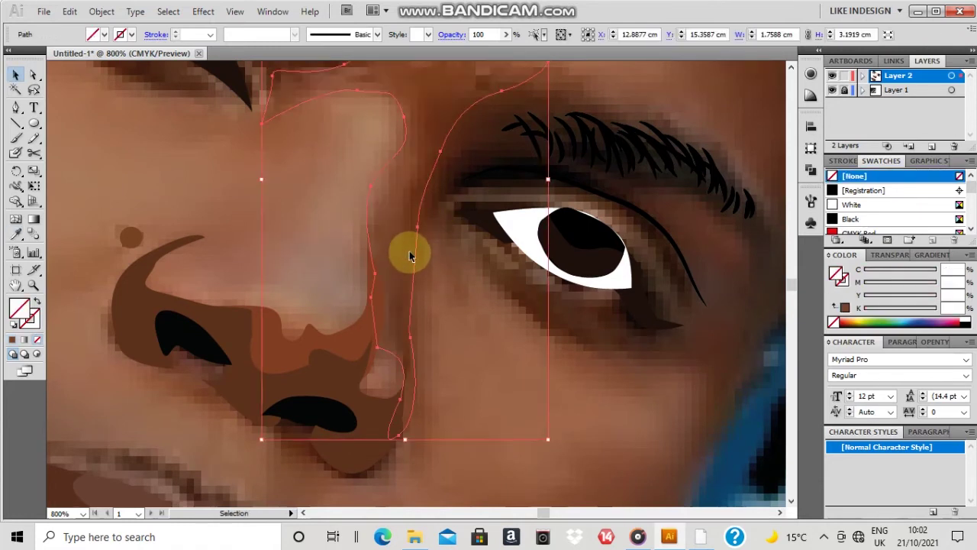
key(i)
click(453, 220)
click(316, 224)
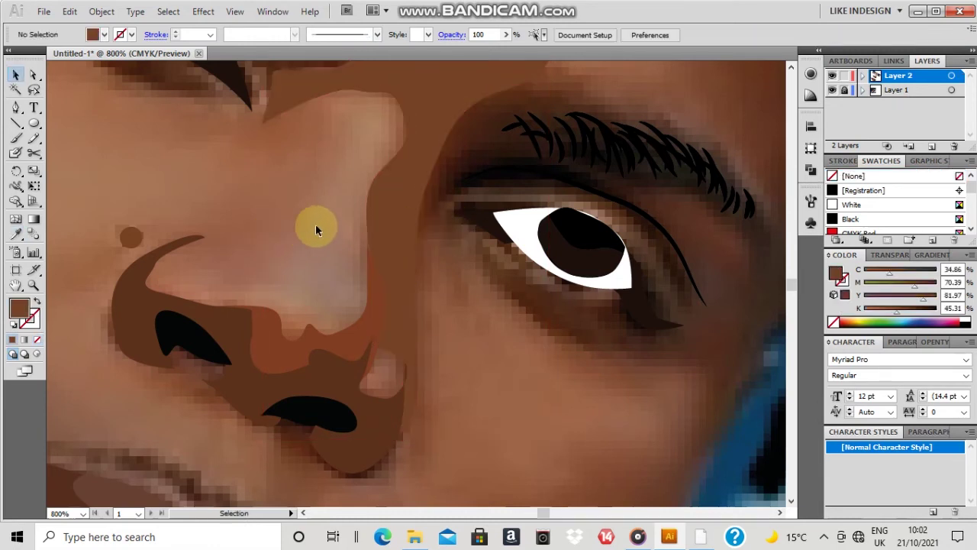
Trace the lower edge of a shadow under the right eye from inner to outer corner, with jagged points along it.
scroll(246, 228, up, 6)
scroll(448, 235, down, 4)
scroll(447, 235, right, 5)
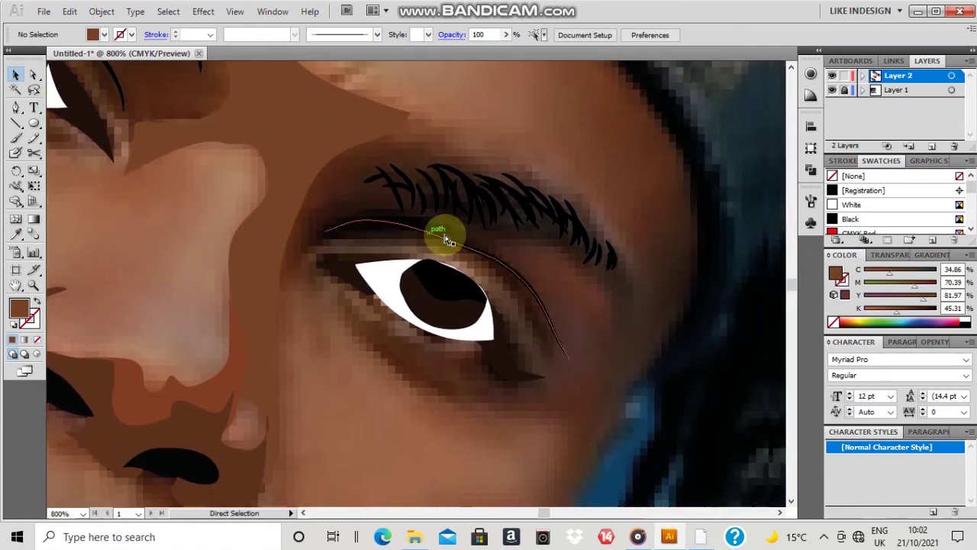
key(p)
click(304, 295)
drag(321, 340, 340, 360)
click(375, 386)
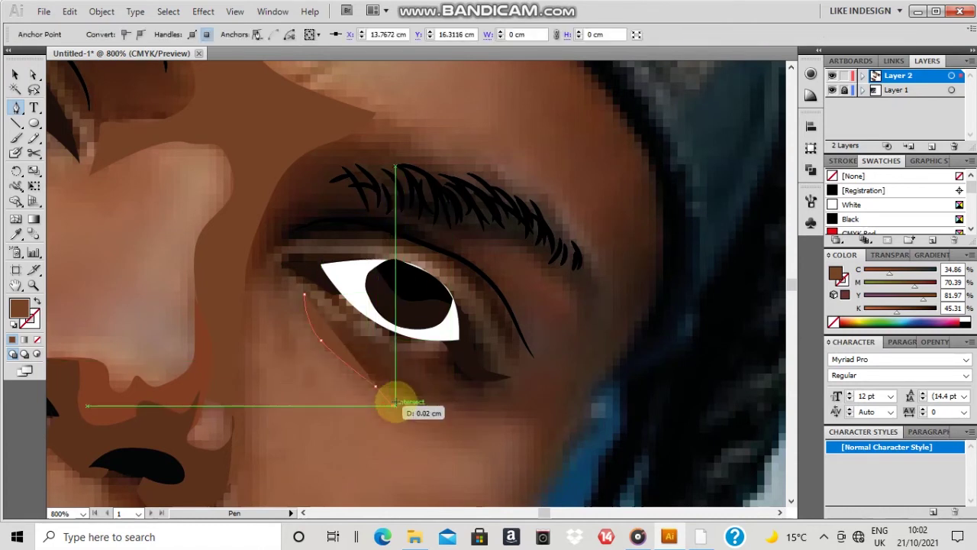
click(392, 405)
click(386, 381)
drag(424, 405, 479, 406)
click(423, 394)
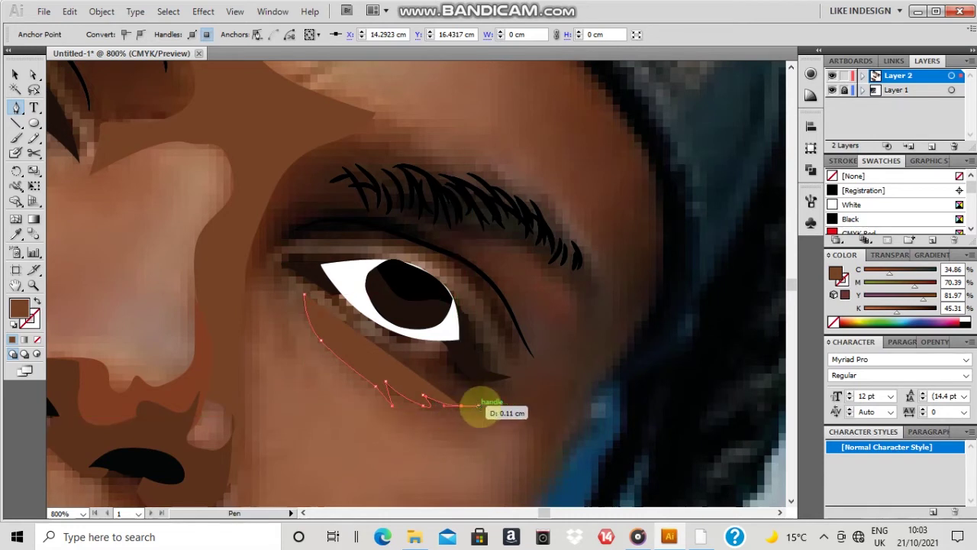
click(454, 394)
drag(492, 397, 492, 397)
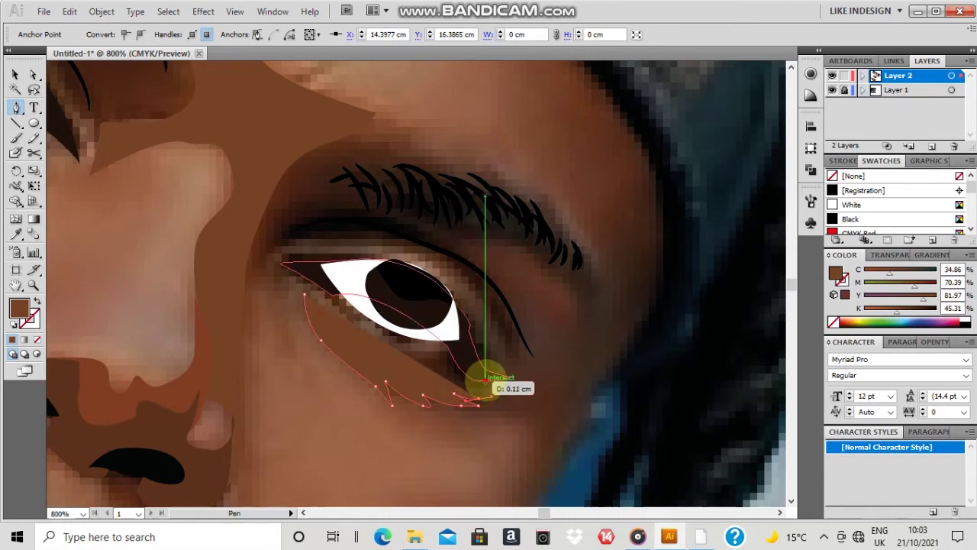
Continue the under-eye outline up at the outer corner, remove its fill, and trace back beneath the eye to close it.
click(487, 381)
drag(467, 318, 443, 301)
key(ctrl+z)
click(470, 355)
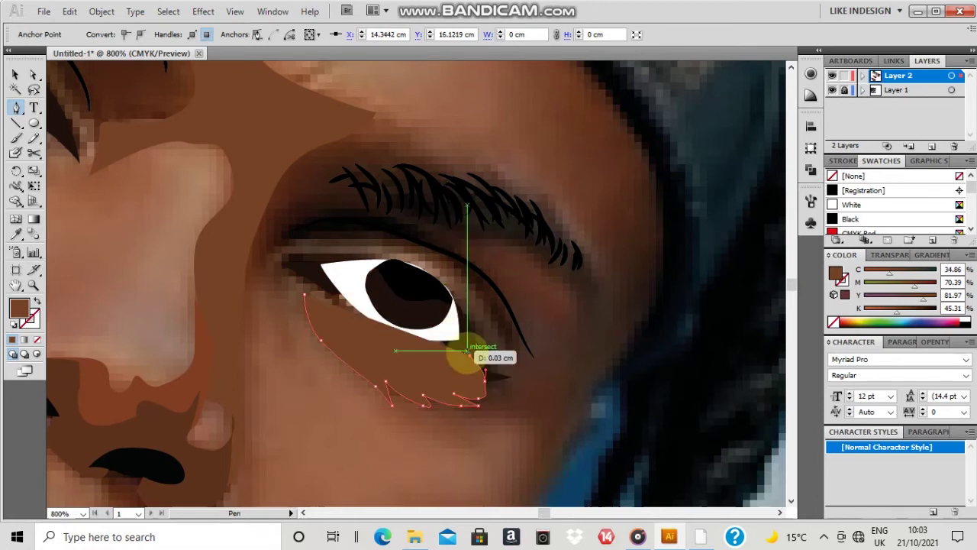
key(slash)
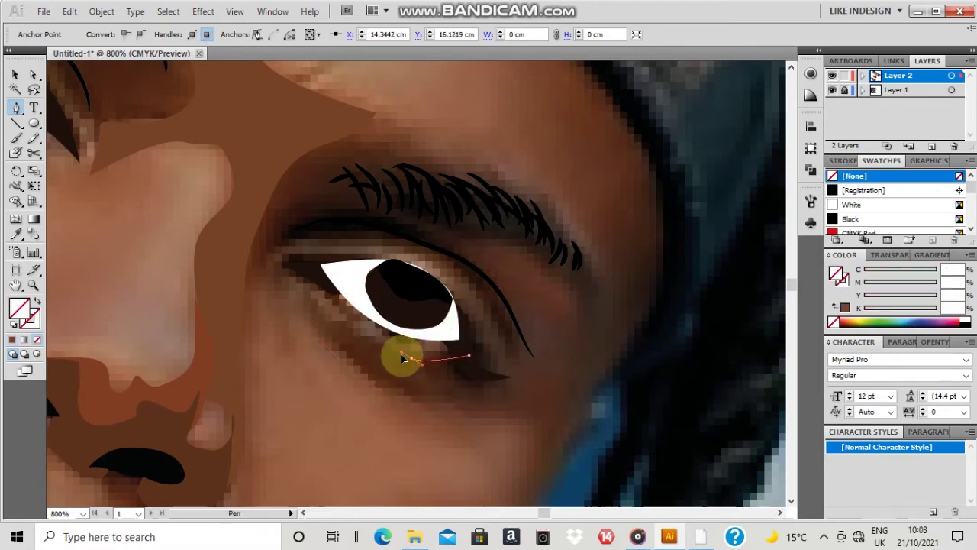
drag(408, 344, 375, 336)
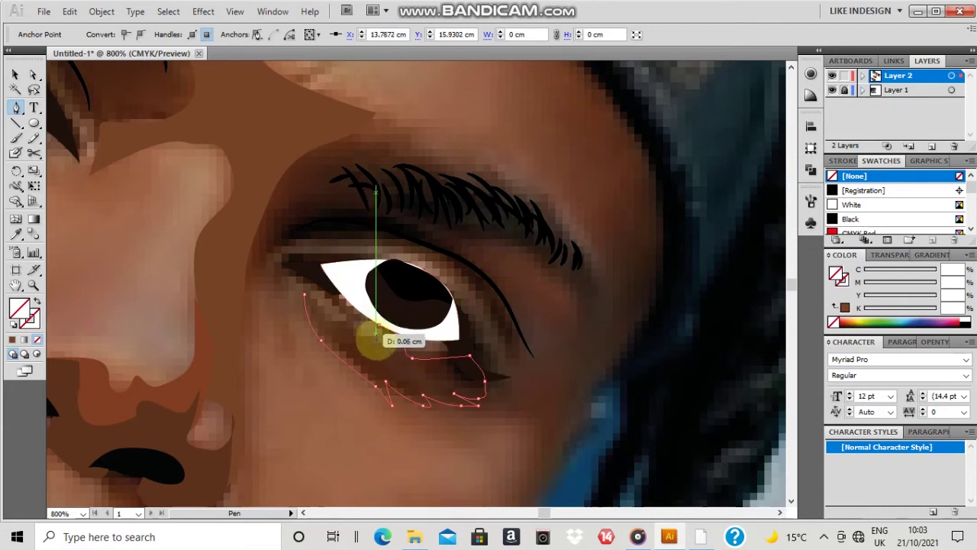
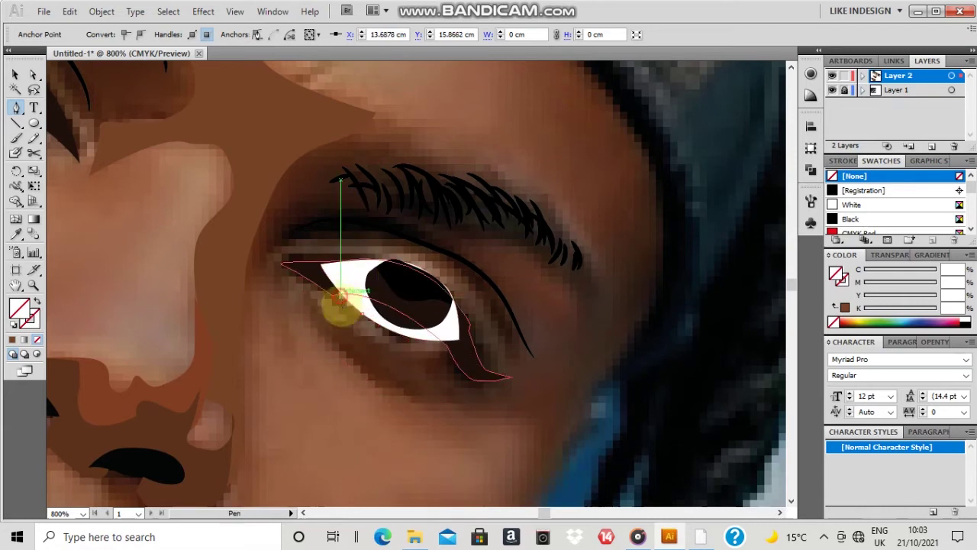
drag(341, 307, 305, 296)
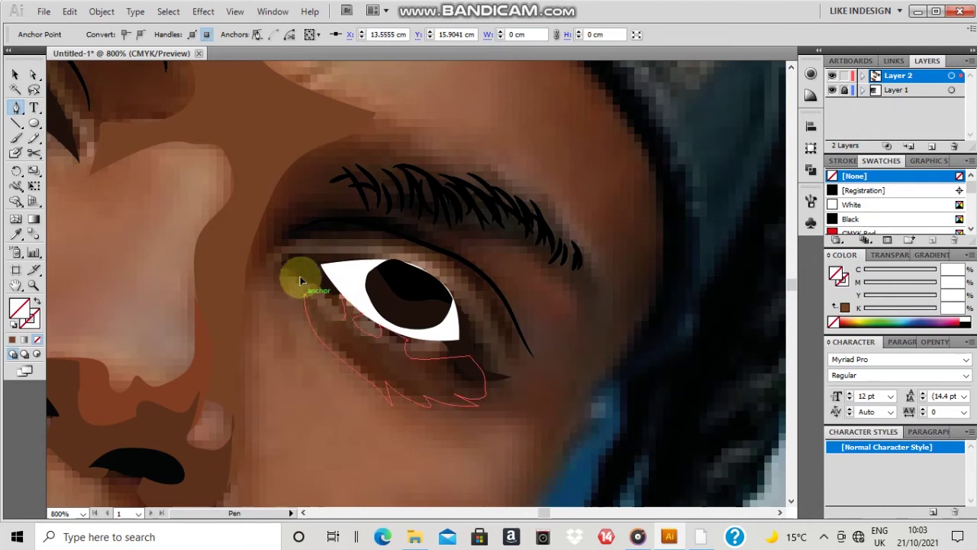
Fill the under-eye shadow with dark brown sampled from the artwork and deselect it.
key(i)
click(389, 291)
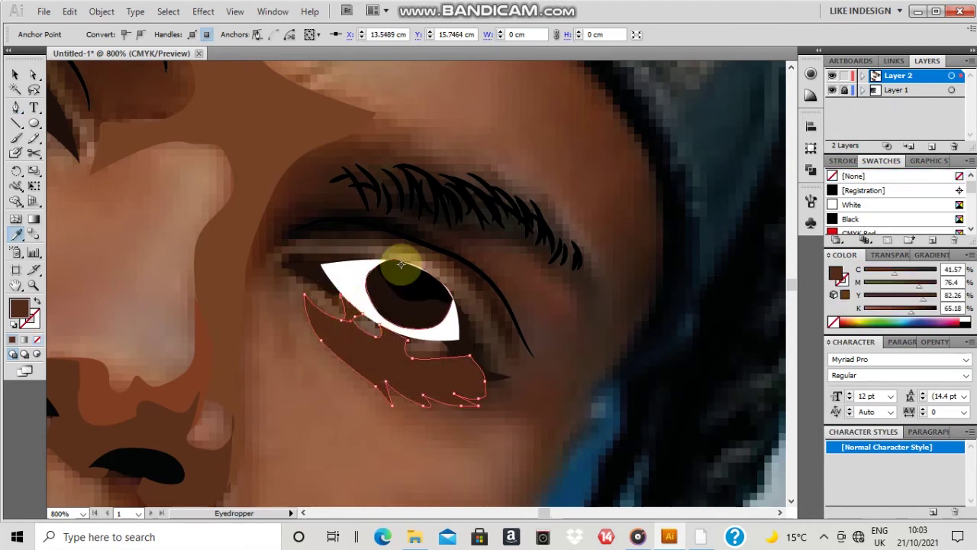
key(v)
click(514, 342)
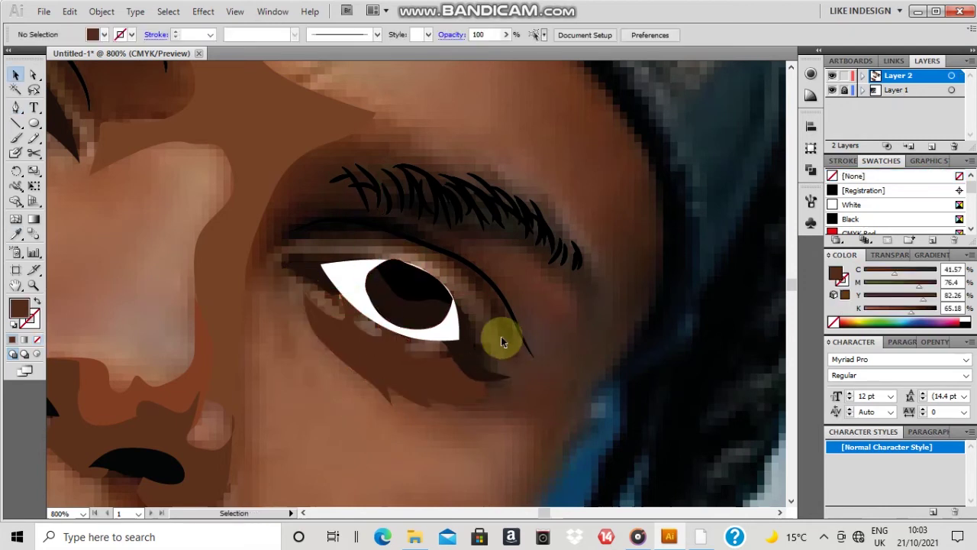
Trace the lower edge of a brow shadow with the Pen tool, from beside the nose along the right eyelid crease to the brow's outer end.
scroll(396, 275, up, 1)
scroll(396, 276, down, 1)
scroll(348, 281, up, 2)
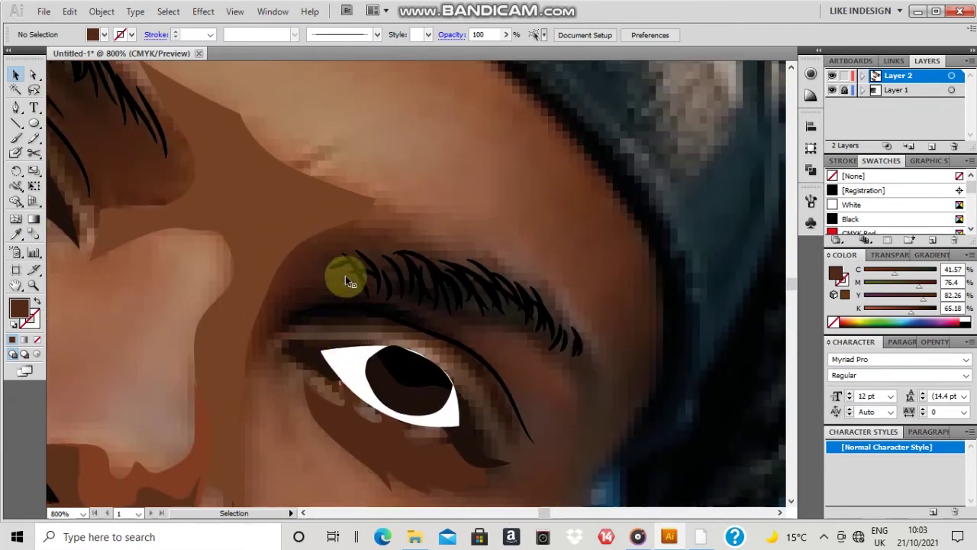
key(p)
click(240, 419)
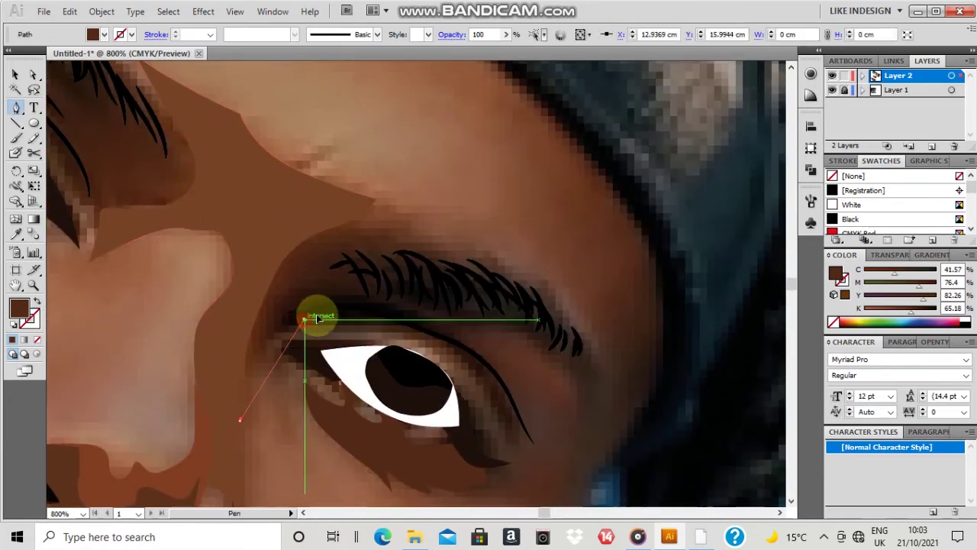
drag(304, 318, 353, 309)
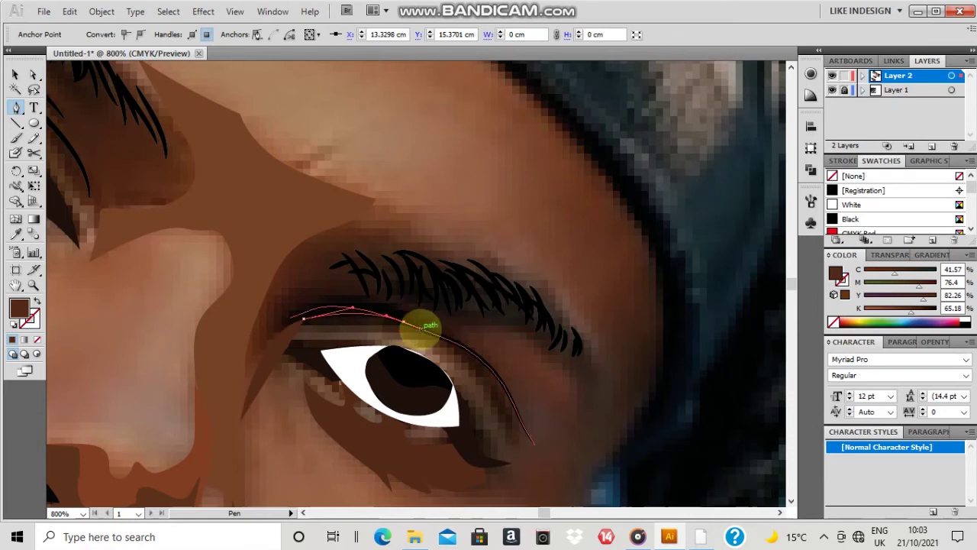
drag(422, 326, 423, 327)
drag(494, 331, 496, 330)
drag(539, 345, 581, 394)
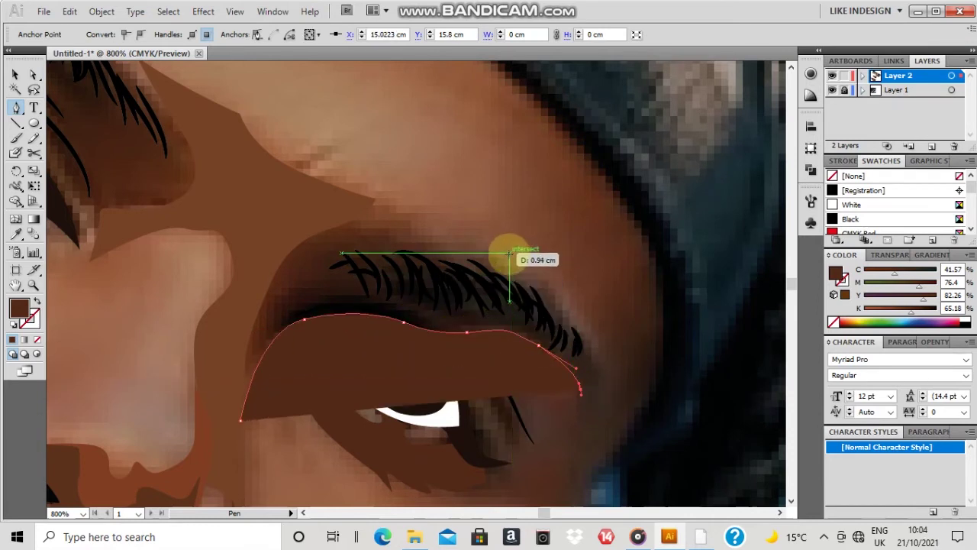
Trace back above the right eyebrow, overlapping the nose shadow's tip, and close the outline at its starting point beside the nose.
drag(410, 232, 410, 230)
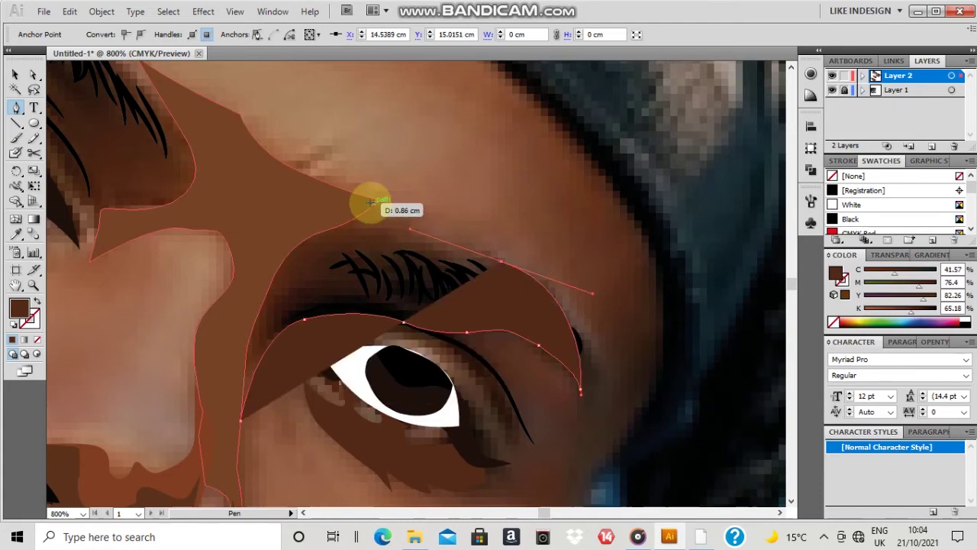
drag(369, 202, 332, 204)
drag(262, 255, 246, 273)
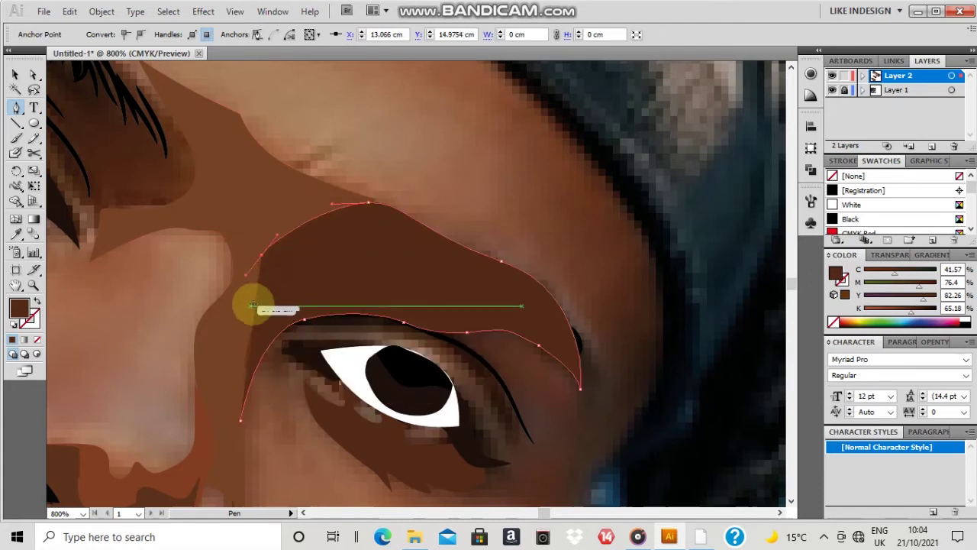
click(240, 420)
Fill the brow shadow with dark brown sampled from the photo at the brow's inner end, send it to the back and deselect it.
key(/)
key(i)
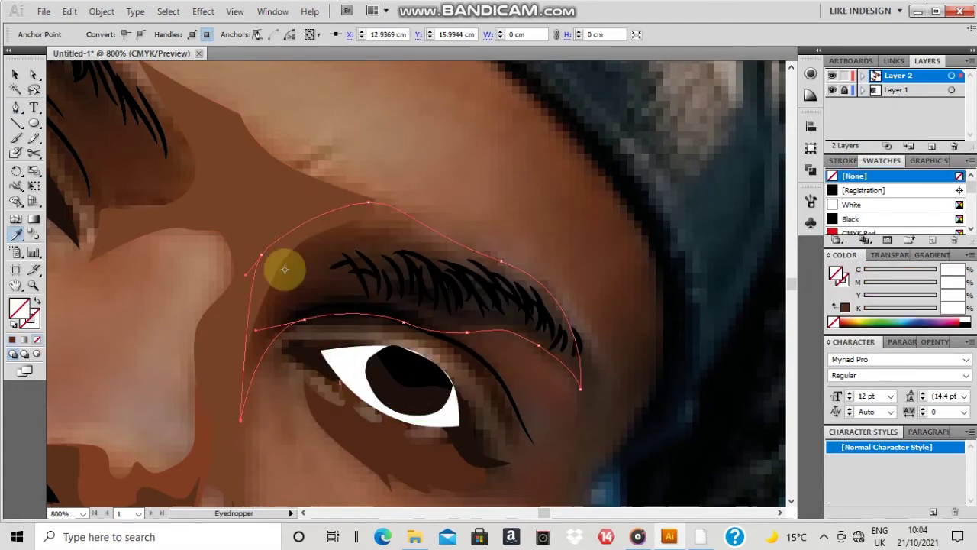
click(329, 271)
key(ctrl+shift+[)
key(v)
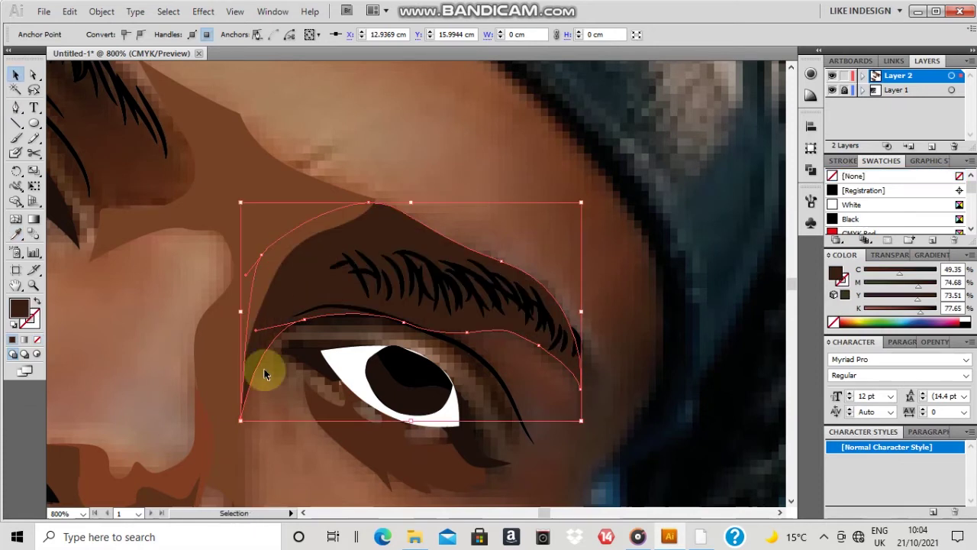
click(267, 374)
Trace the inner part of the right upper eyelid, from above the iris along the crease and around toward the inner corner.
scroll(386, 375, down, 5)
key(p)
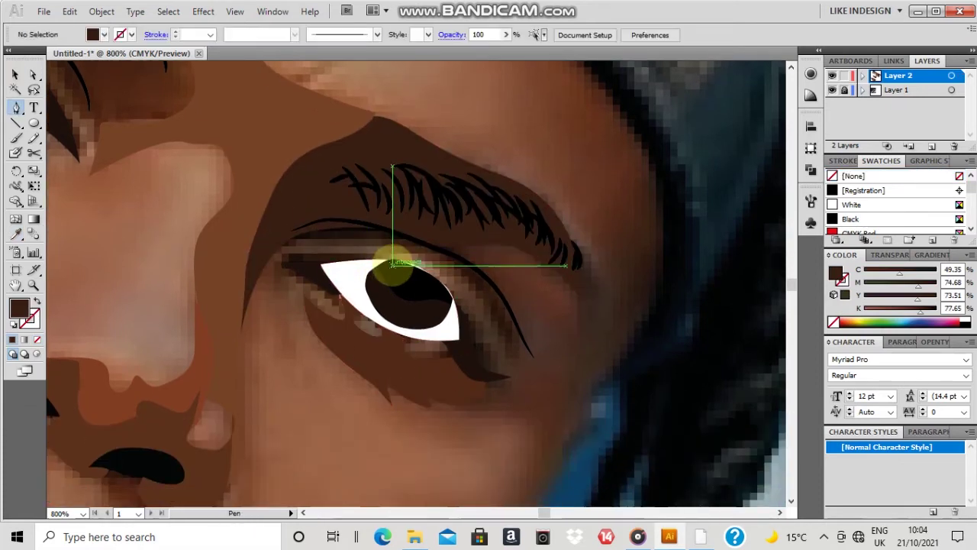
drag(396, 234, 419, 229)
drag(307, 228, 314, 268)
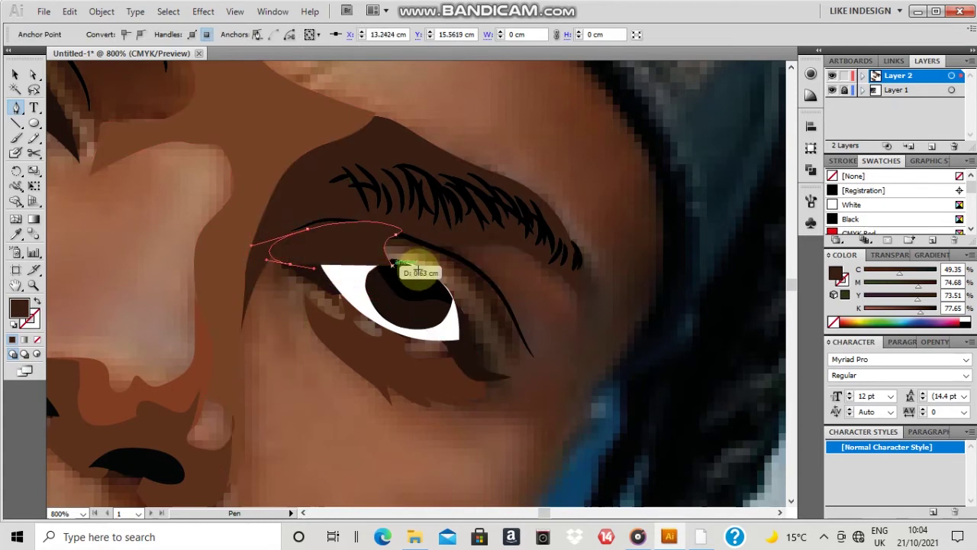
Fill the new upper-eyelid shape near the eye's inner corner with the dark brown sampled from the photo and deselect it.
key(i)
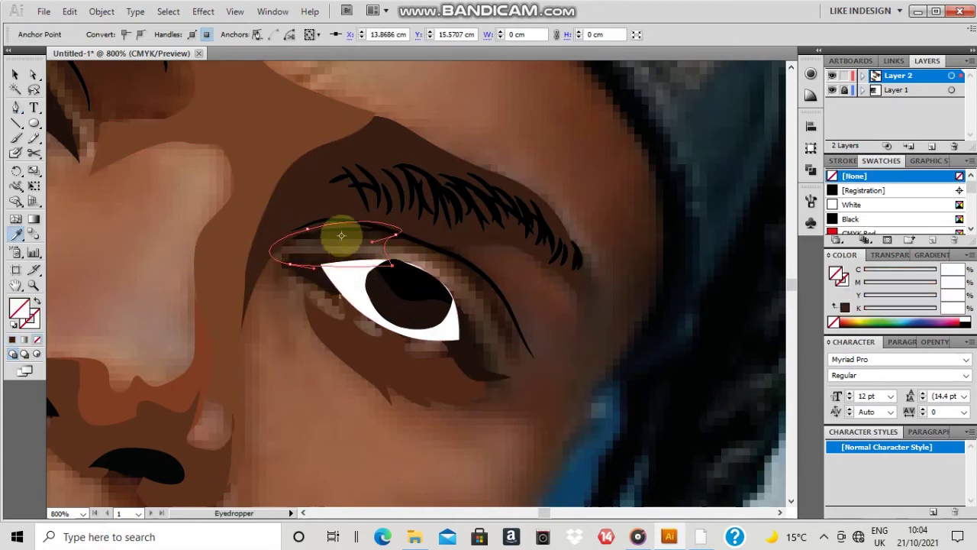
click(386, 231)
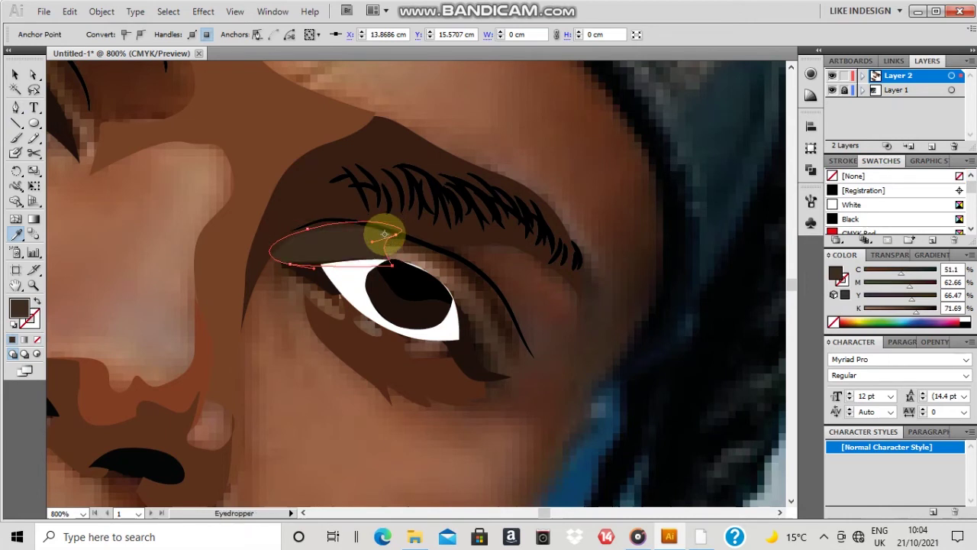
key(v)
click(530, 283)
Draw a Pen shape over the outer half of the upper eyelid below the crease line, with no fill.
key(p)
drag(489, 238, 489, 262)
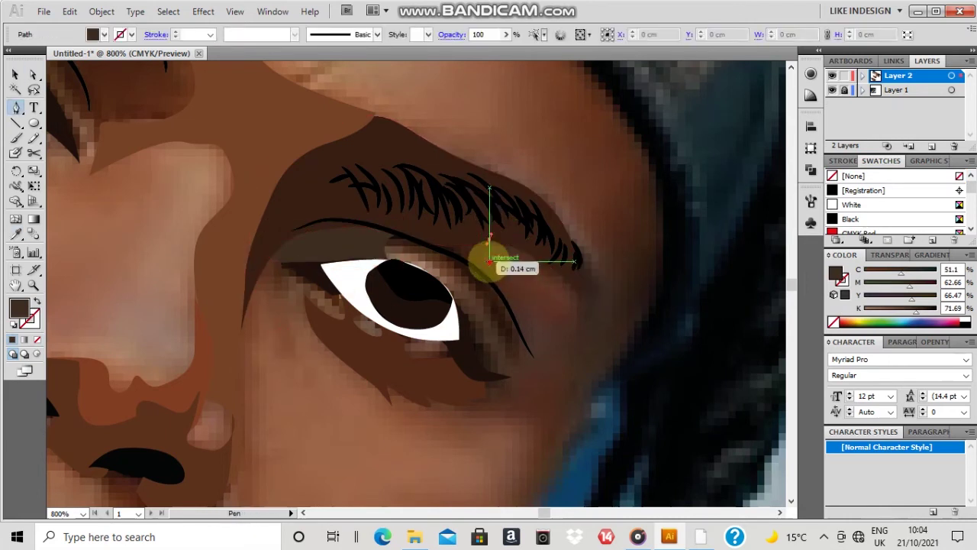
drag(501, 297, 480, 300)
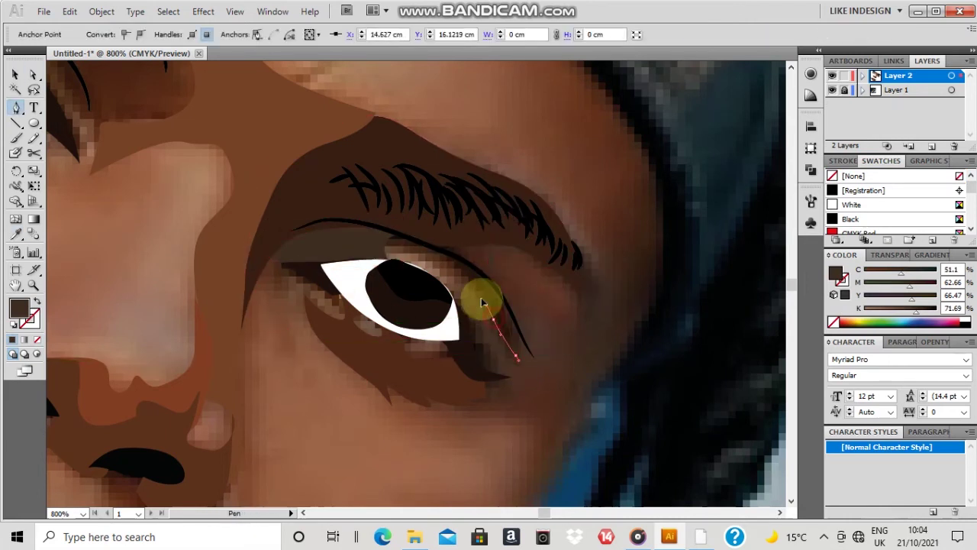
drag(381, 248, 476, 249)
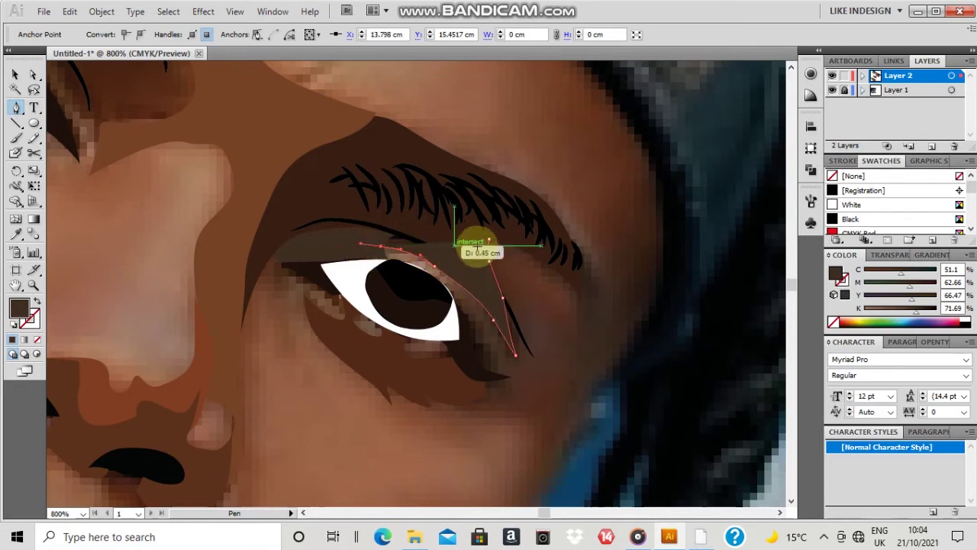
key(slash)
Fill the outer eyelid shape with the reddish dark brown sampled from the photo and deselect it.
key(i)
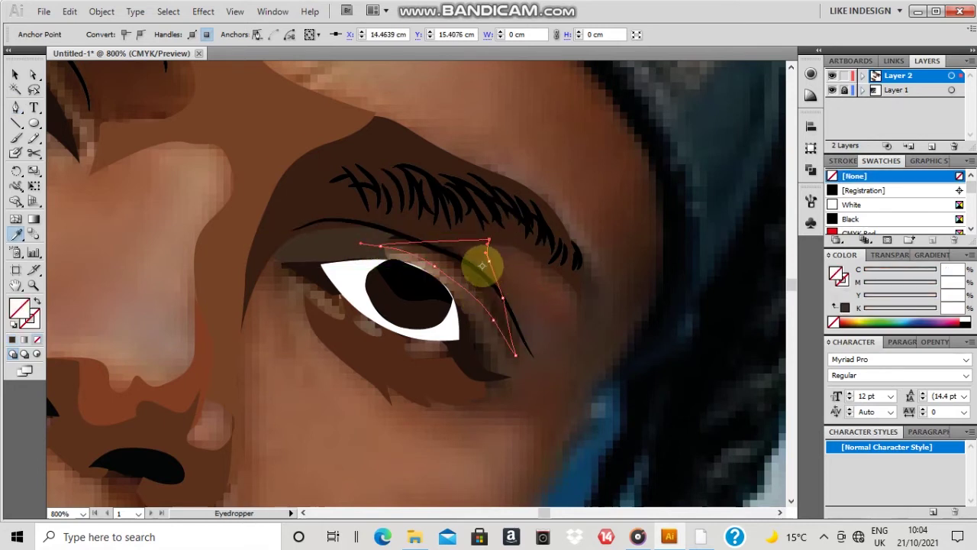
click(471, 257)
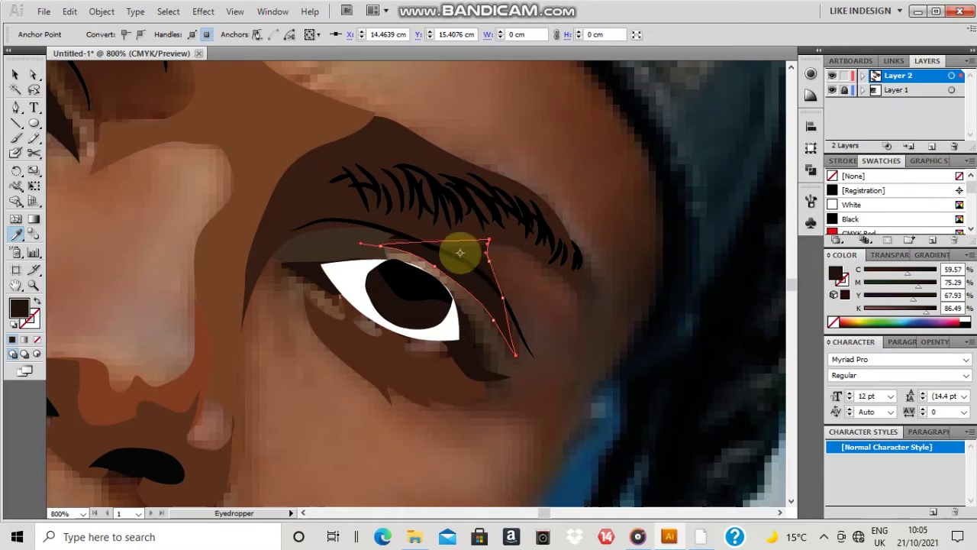
click(476, 250)
scroll(474, 237, down, 2)
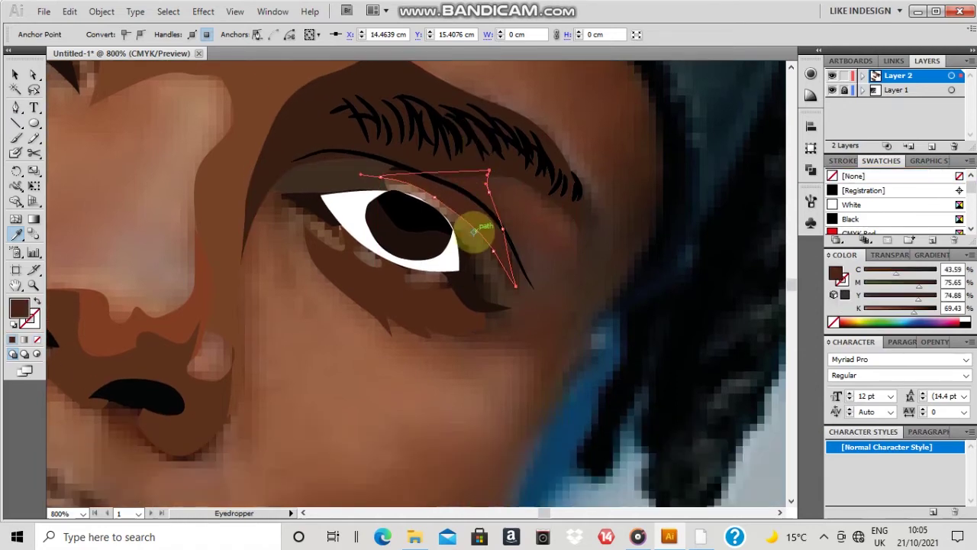
key(c)
click(475, 396)
click(498, 303)
key(v)
click(413, 374)
scroll(410, 330, down, 1)
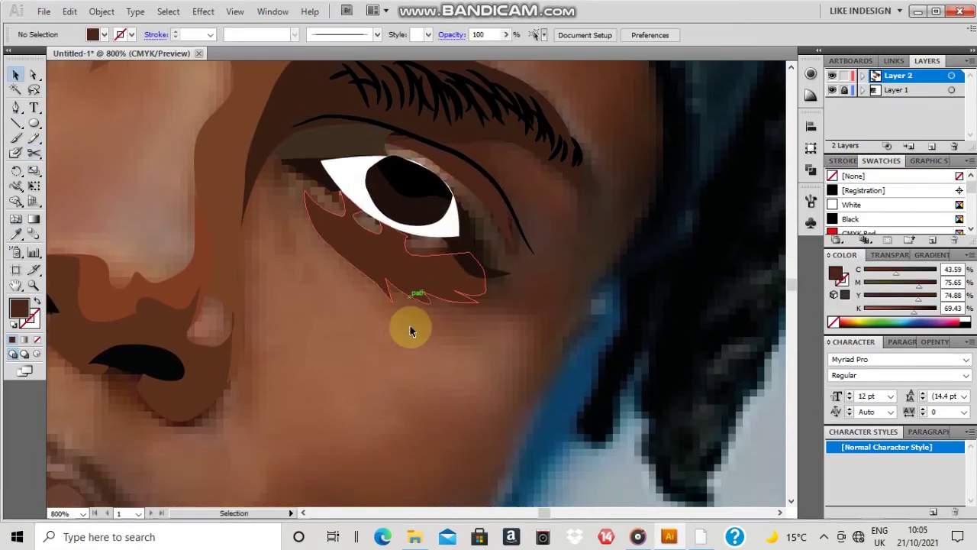
scroll(458, 298, up, 2)
Trace the upper edge of the temple shadow with the Pen tool, from the eye's outer corner past the eyebrow tail to the temple.
key(p)
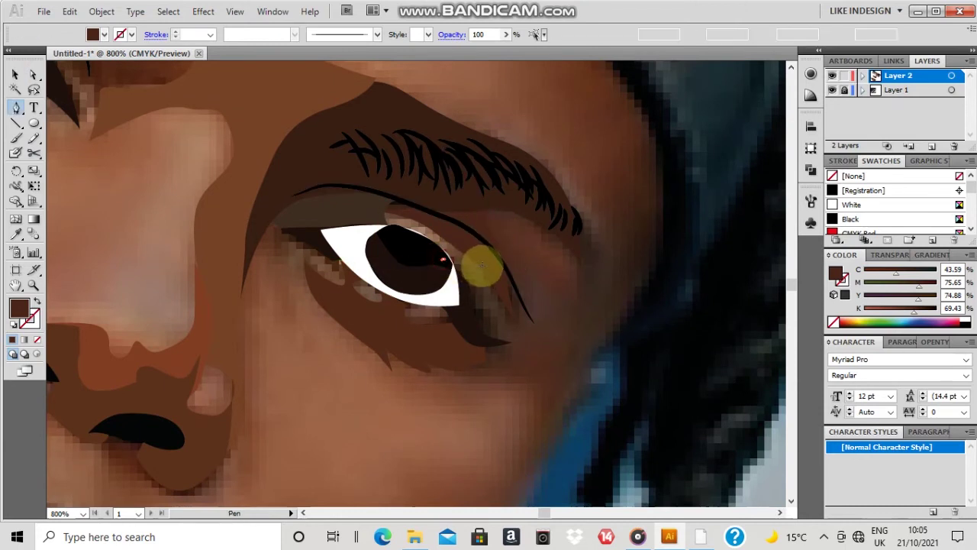
drag(486, 258, 528, 265)
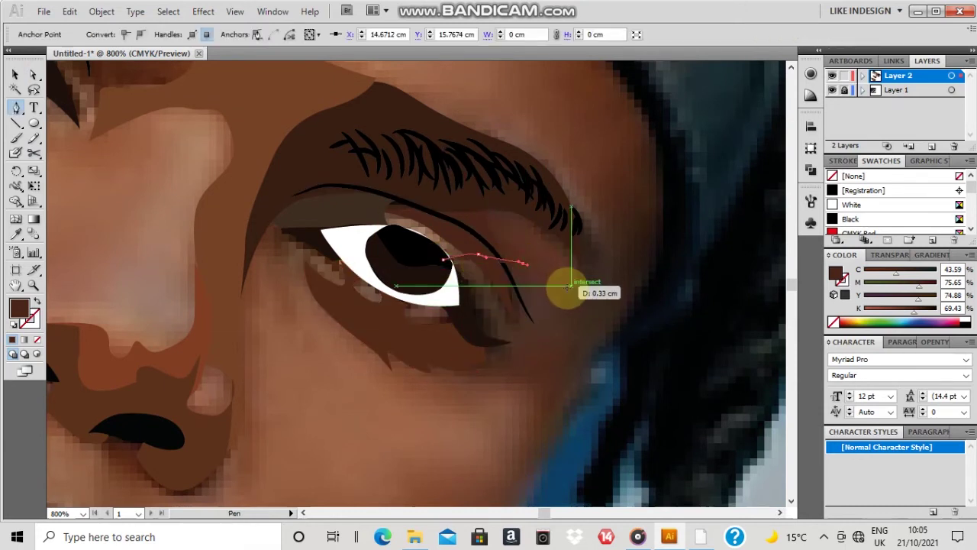
drag(555, 296, 568, 296)
drag(575, 253, 551, 219)
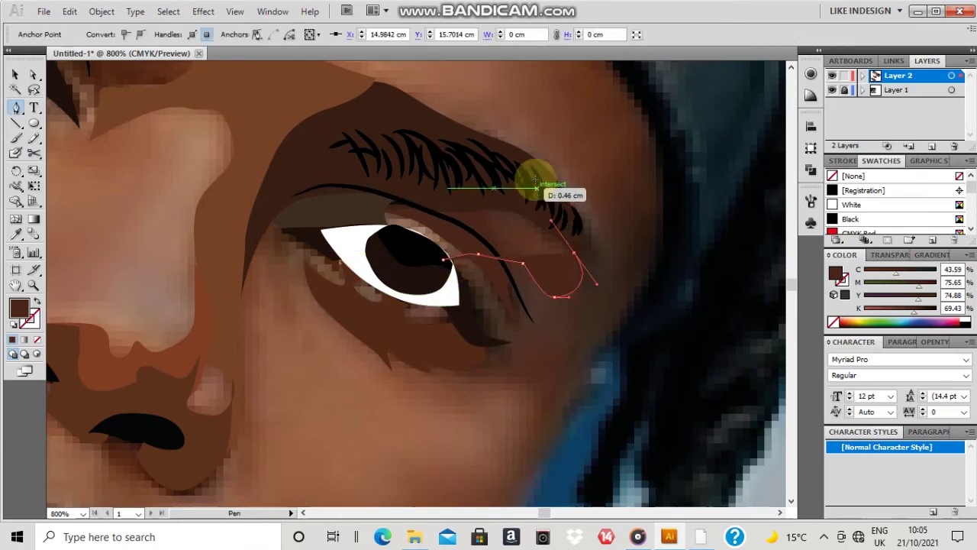
click(529, 156)
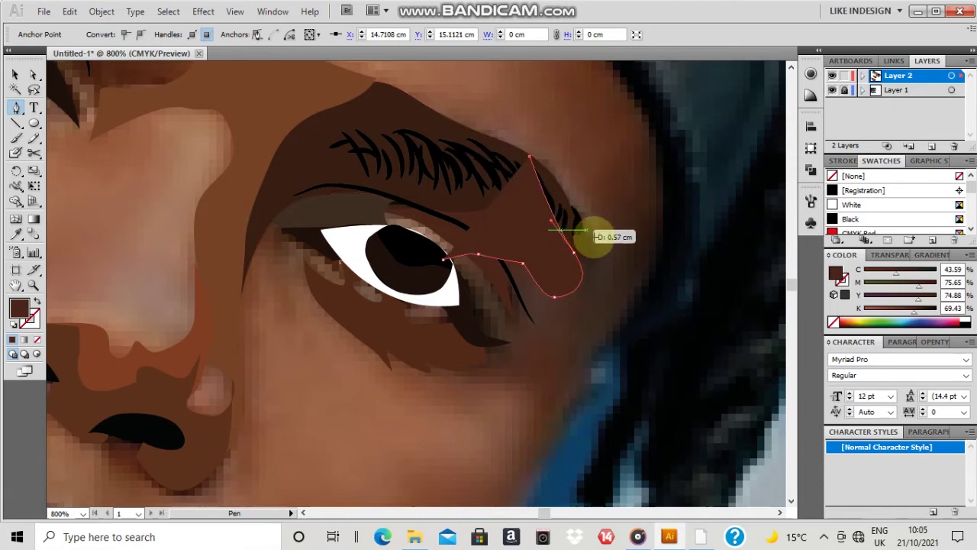
drag(621, 271, 622, 273)
drag(633, 260, 636, 294)
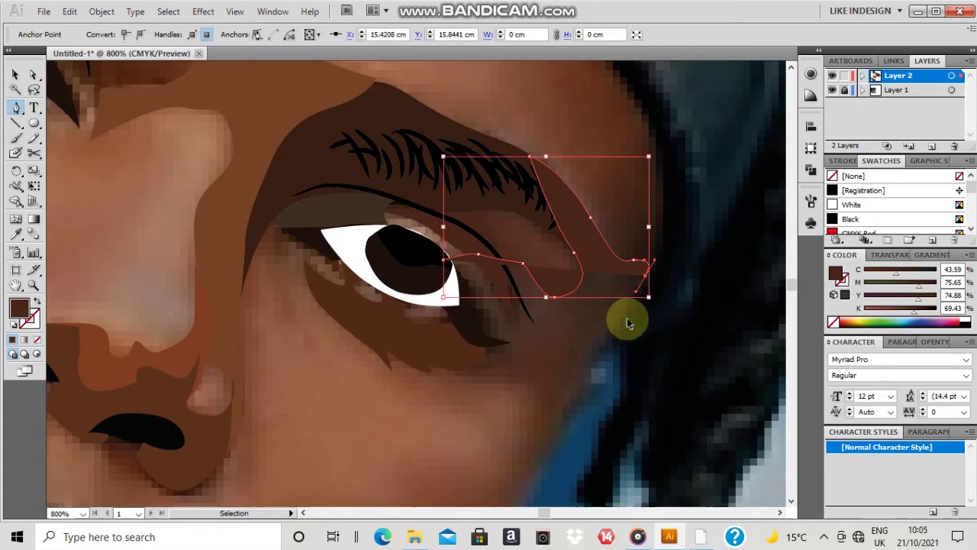
key(ctrl+z)
drag(661, 247, 660, 263)
Trace the temple shadow's lower edge along the side of the face and back under the eye, remove its fill and close the path.
drag(610, 336, 424, 345)
click(560, 418)
key(slash)
click(458, 312)
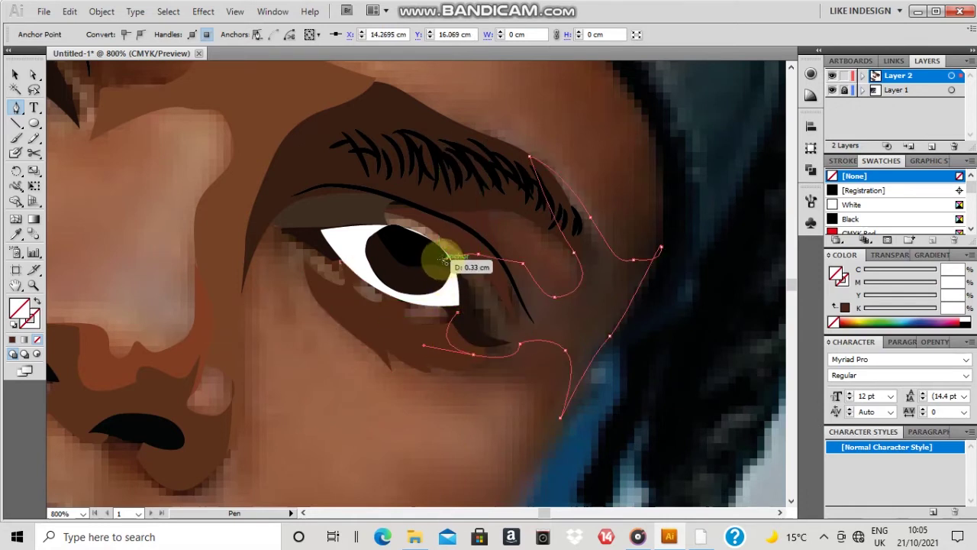
click(443, 260)
Fill the temple shadow shape with the dark brown sampled from the photo beside the eye and deselect it.
key(i)
click(531, 305)
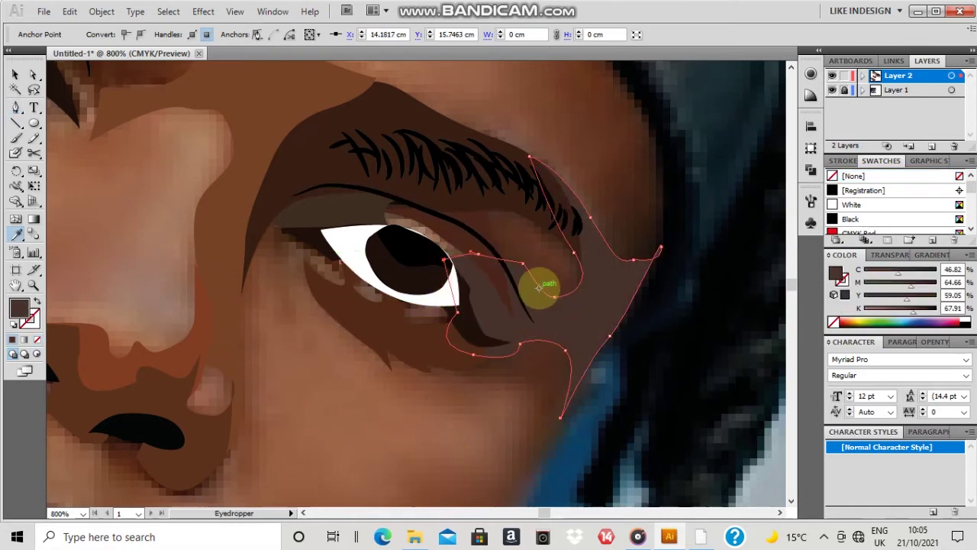
key(v)
click(547, 241)
Trace the outer edge of the jaw shadow with the Pen tool, from below the lower lip around the chin and up the jawline.
scroll(533, 266, down, 9)
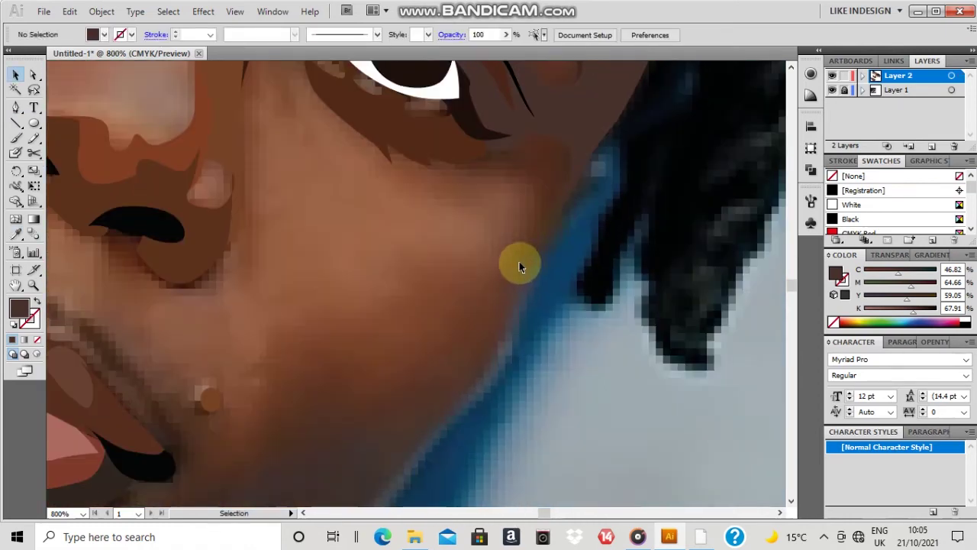
scroll(359, 338, down, 3)
scroll(366, 334, left, 3)
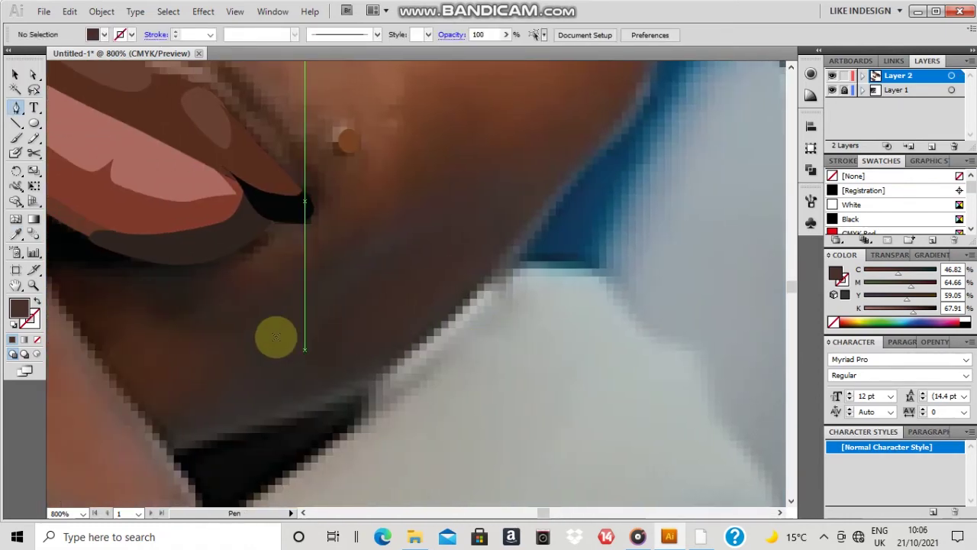
drag(83, 265, 156, 296)
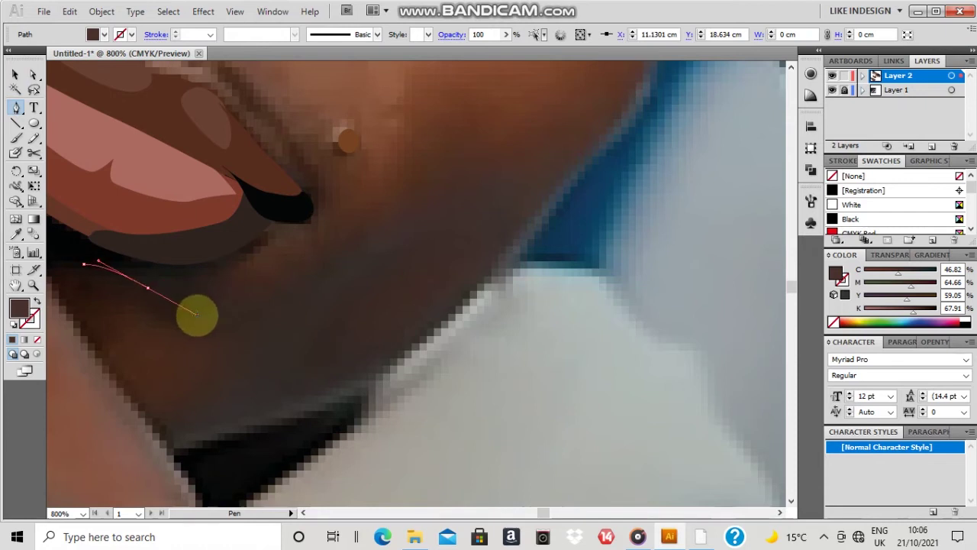
drag(196, 373, 175, 400)
click(148, 412)
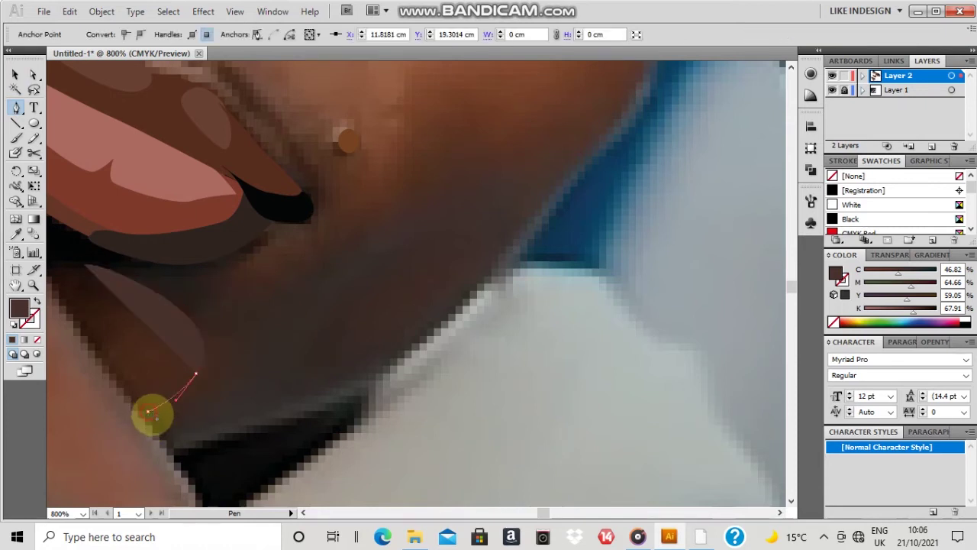
click(165, 449)
drag(367, 388, 400, 364)
drag(464, 294, 492, 261)
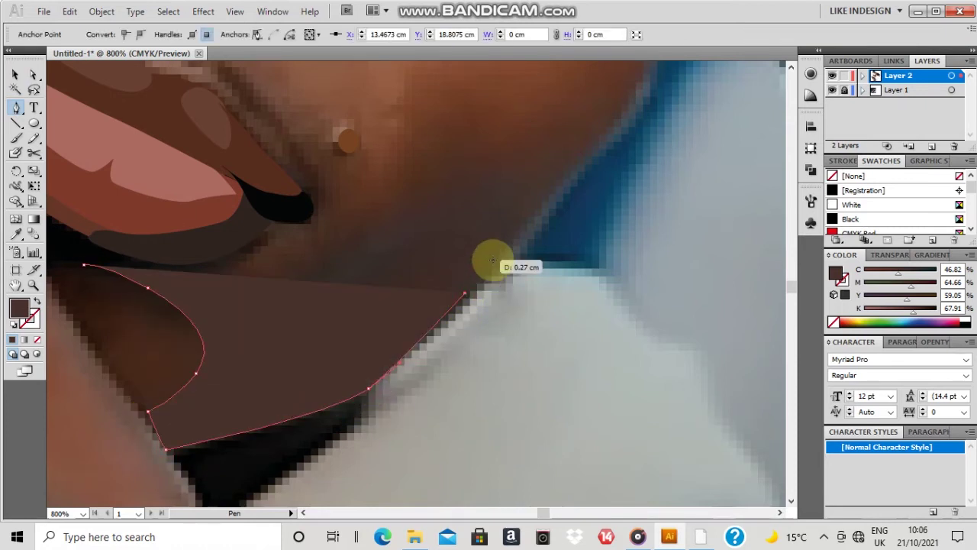
Remove the jaw path's fill and continue it around the lighter elongated patch inside the shadow, back towards the jawline.
key(slash)
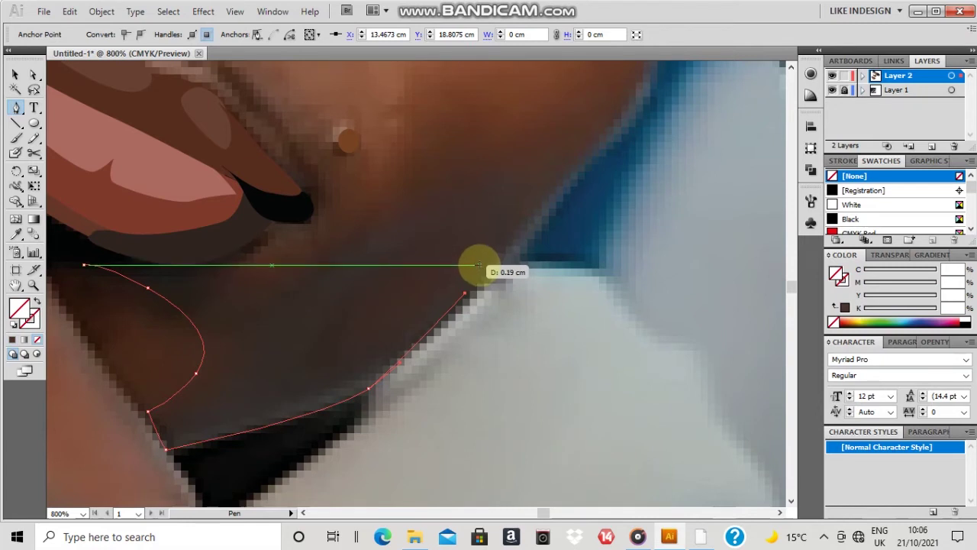
drag(377, 341, 352, 351)
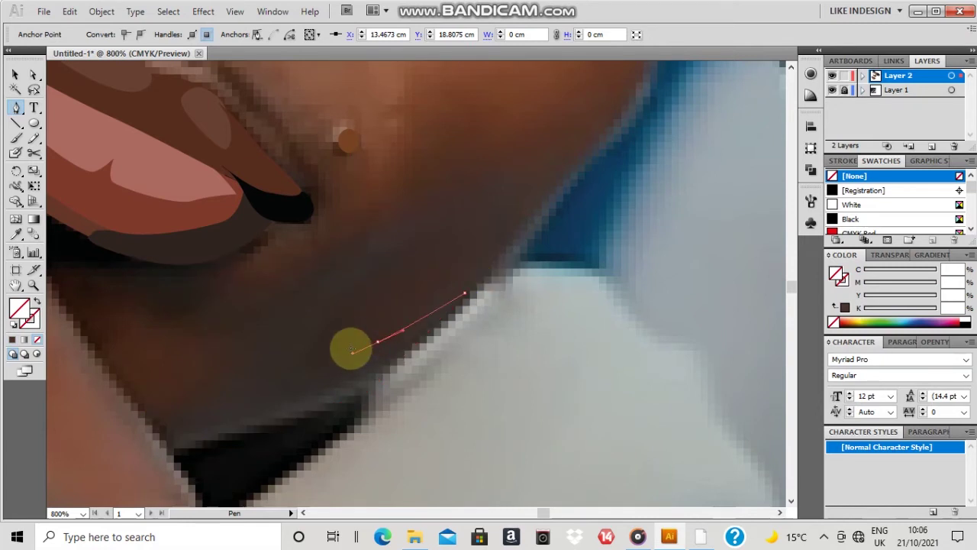
key(XF86AudioLowerVolume)
key(XF86AudioLowerVolume)
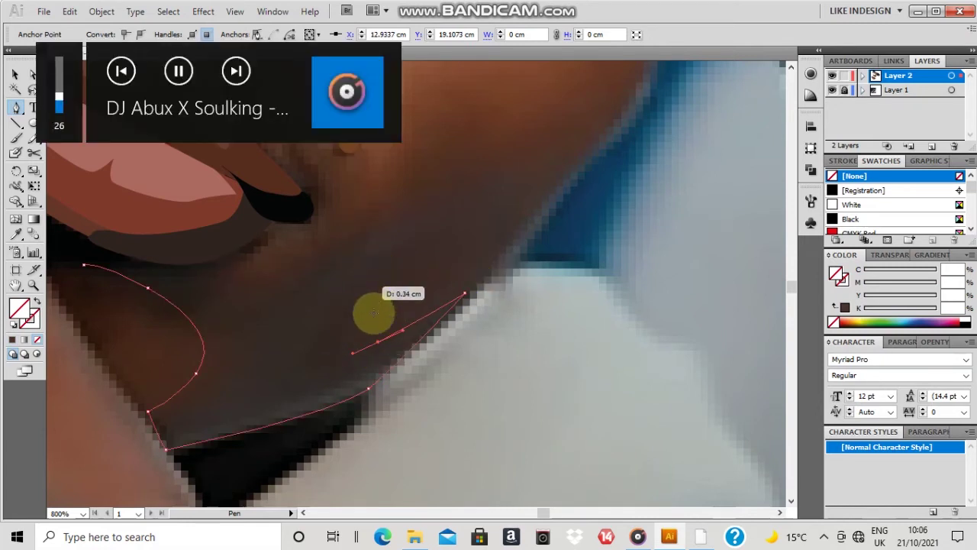
drag(362, 293, 403, 258)
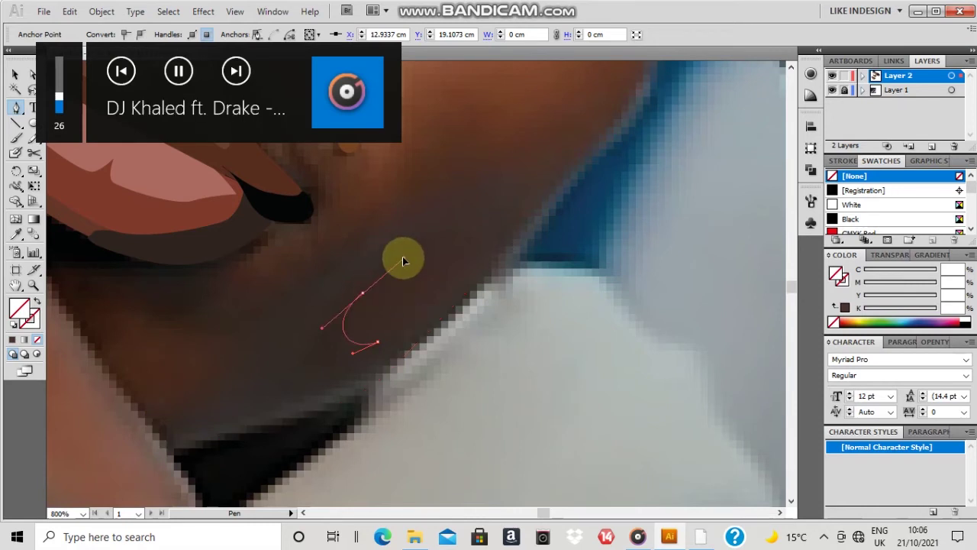
click(471, 234)
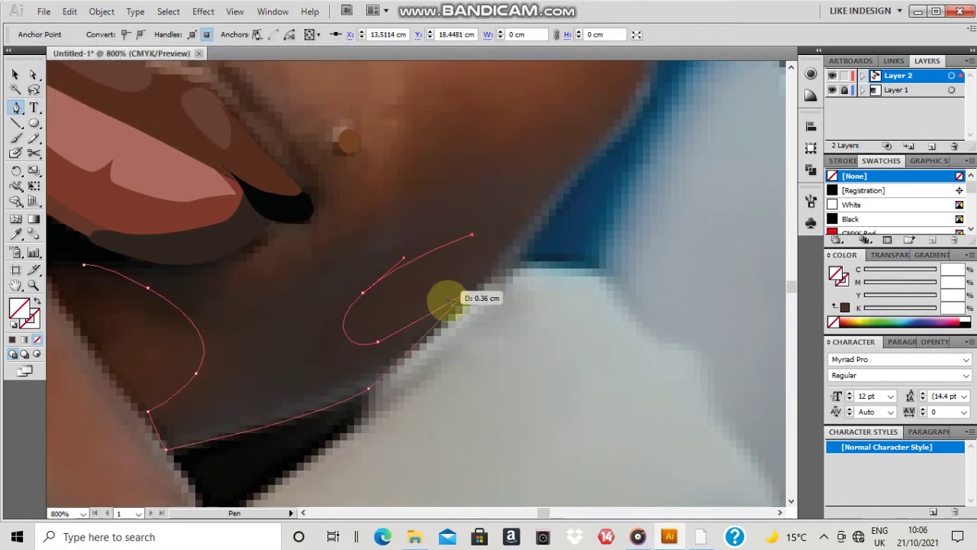
click(410, 332)
Trace the jaw shadow's upper edge from the jawline across the cheek to the mouth corner and close the path below the lower lip.
drag(504, 260, 531, 232)
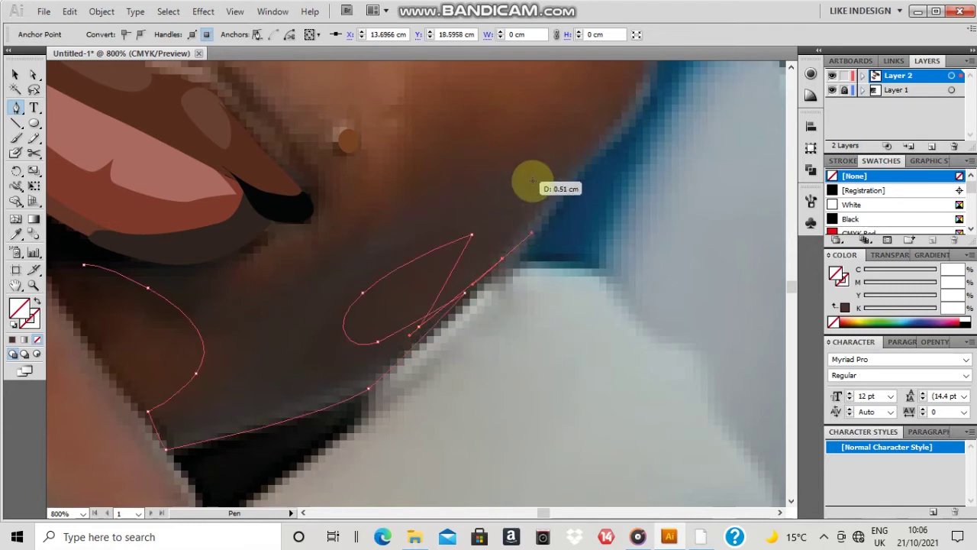
drag(492, 177, 414, 195)
drag(338, 242, 329, 251)
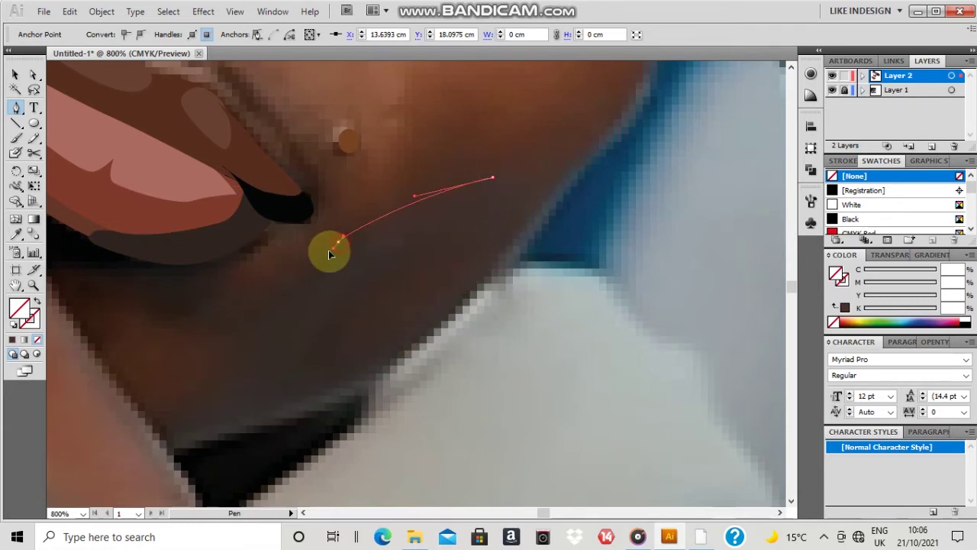
drag(244, 271, 220, 223)
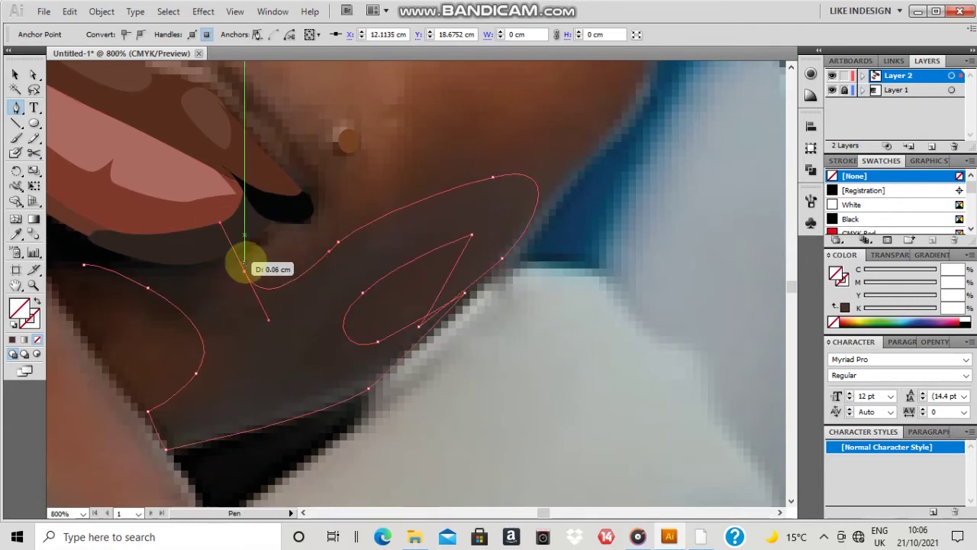
click(245, 271)
drag(283, 225, 311, 216)
drag(234, 238, 225, 205)
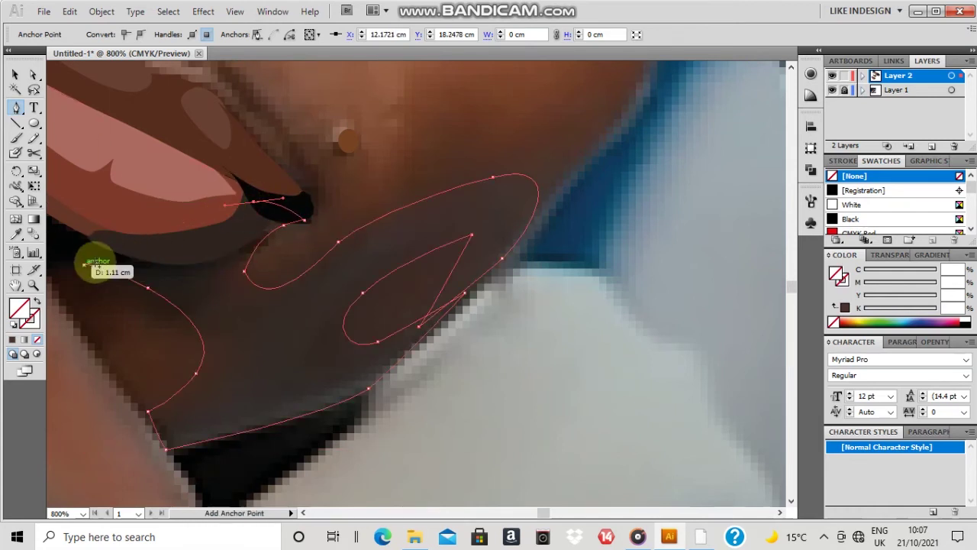
click(87, 263)
Fill the jaw shadow shape with the dark grey-brown sampled from the photo's chin area and deselect it.
key(i)
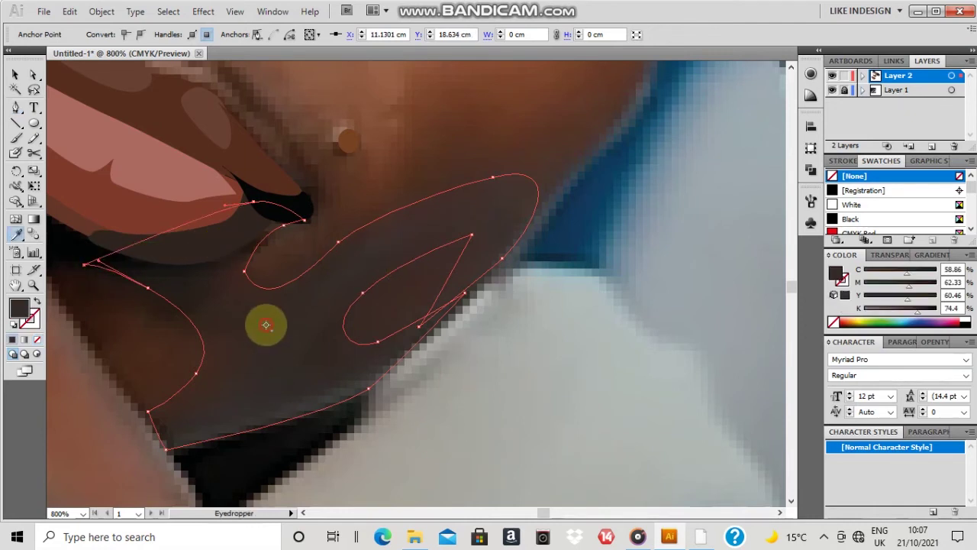
click(300, 311)
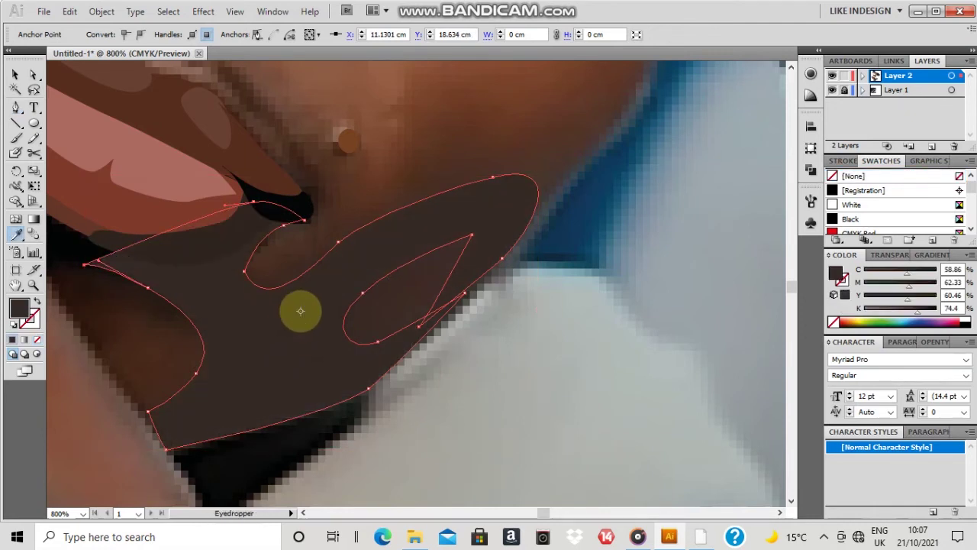
key(v)
click(338, 203)
scroll(449, 260, up, 3)
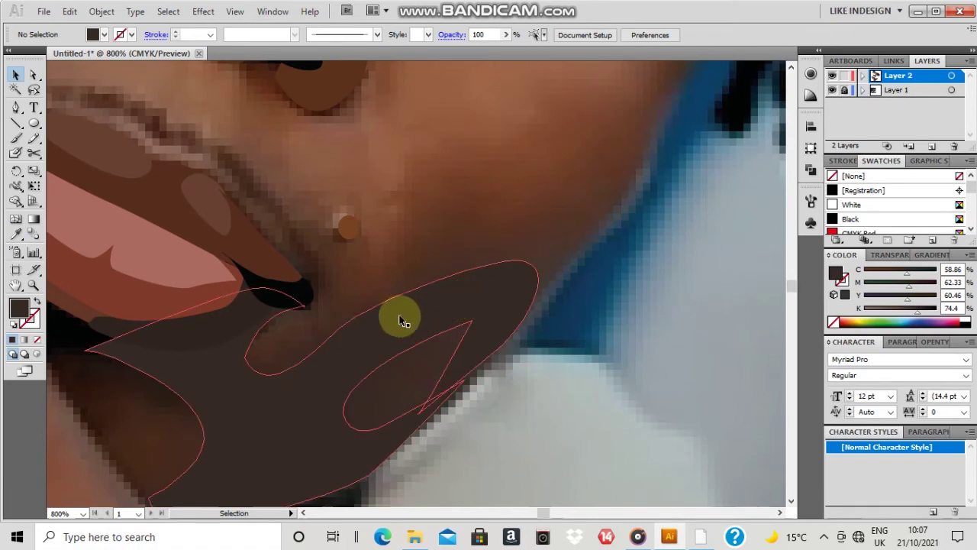
key(p)
drag(244, 363, 277, 356)
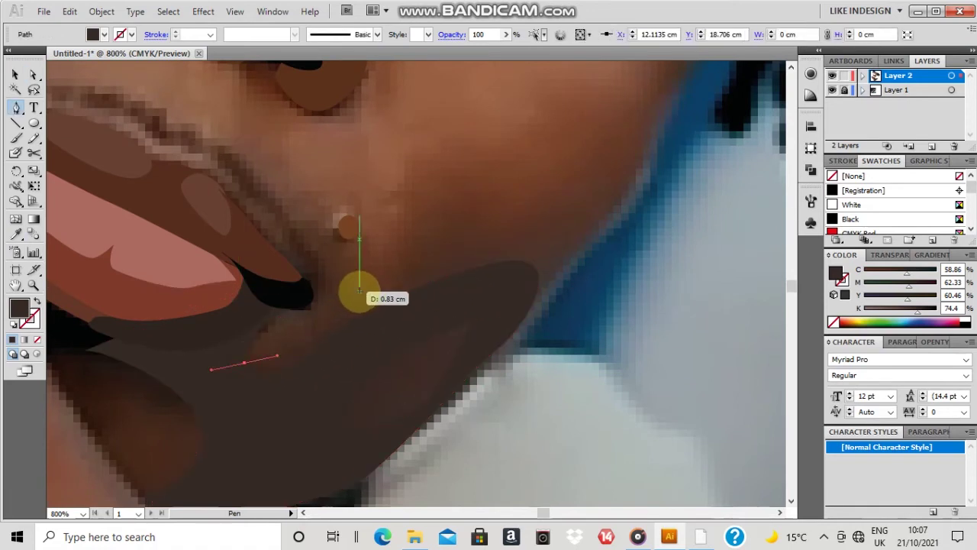
key(ctrl+z)
scroll(290, 105, up, 3)
click(225, 138)
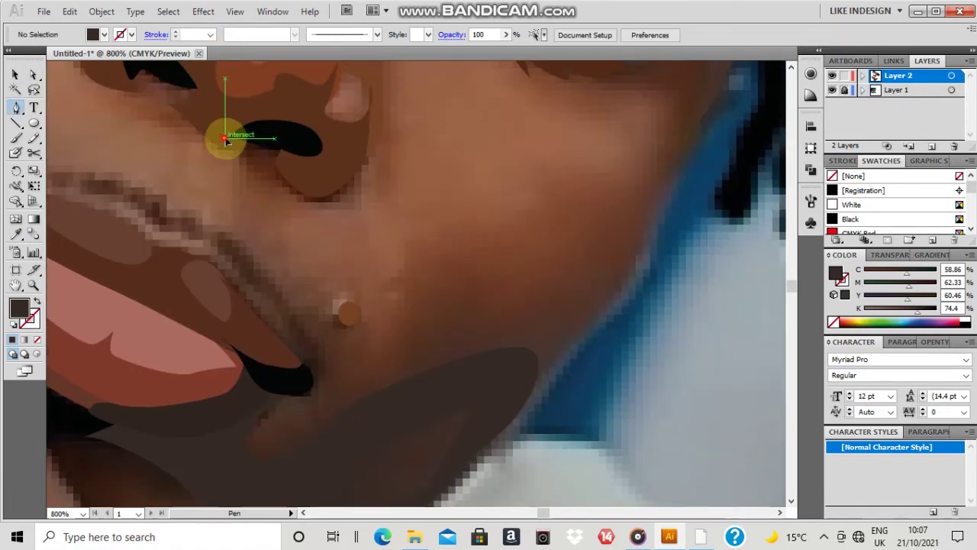
click(224, 139)
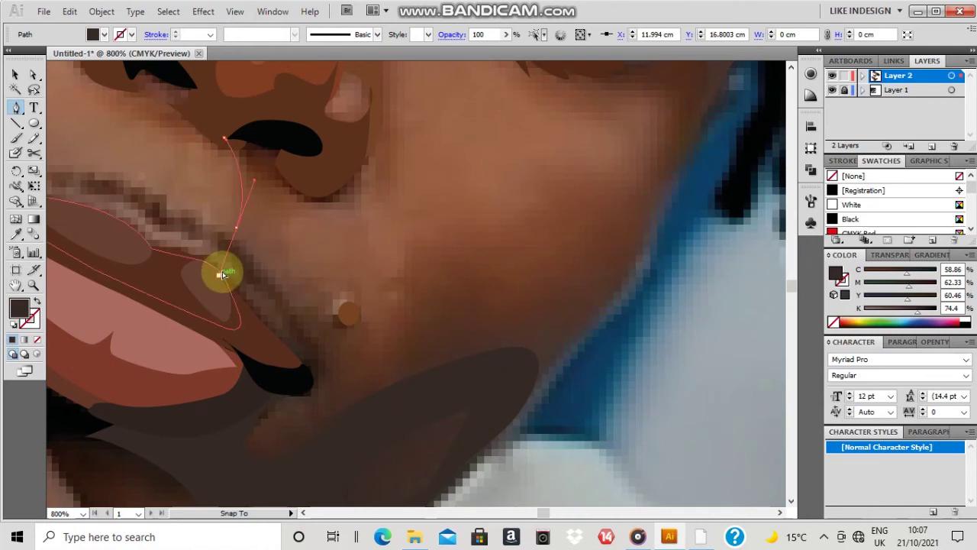
drag(233, 237, 279, 301)
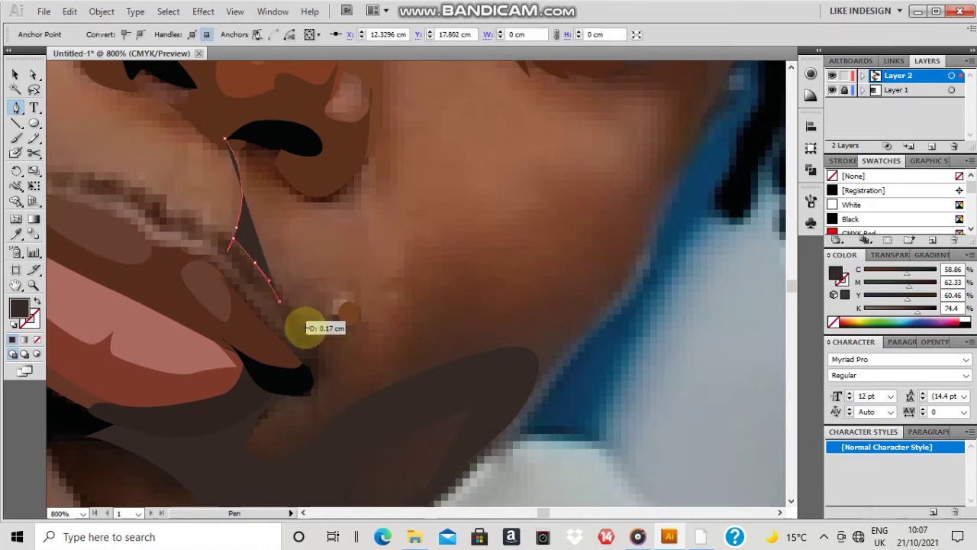
key(Delete)
key(Delete)
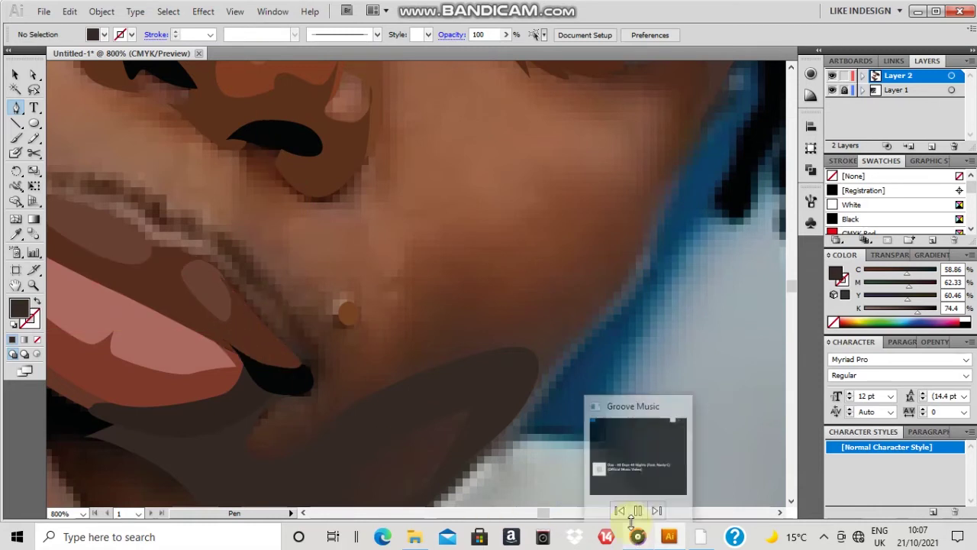
click(632, 530)
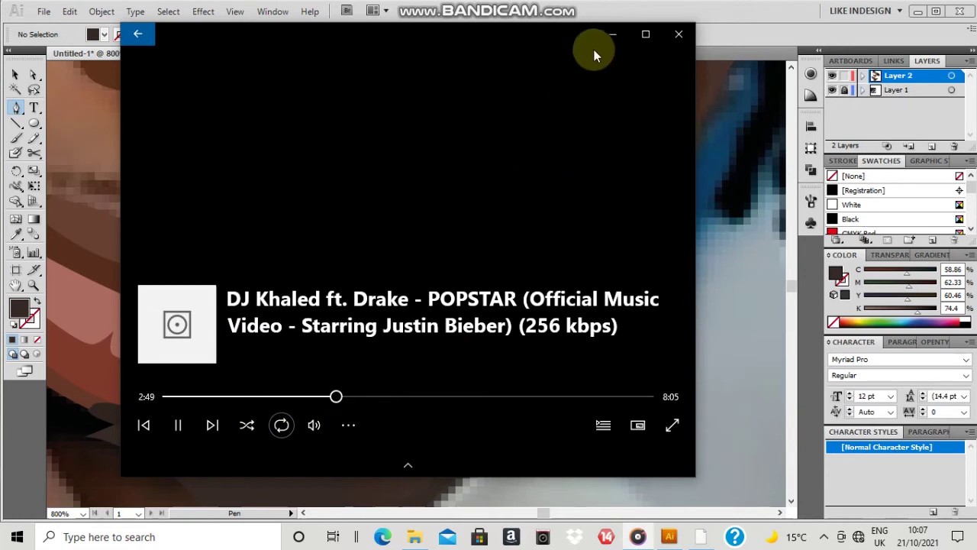
click(619, 42)
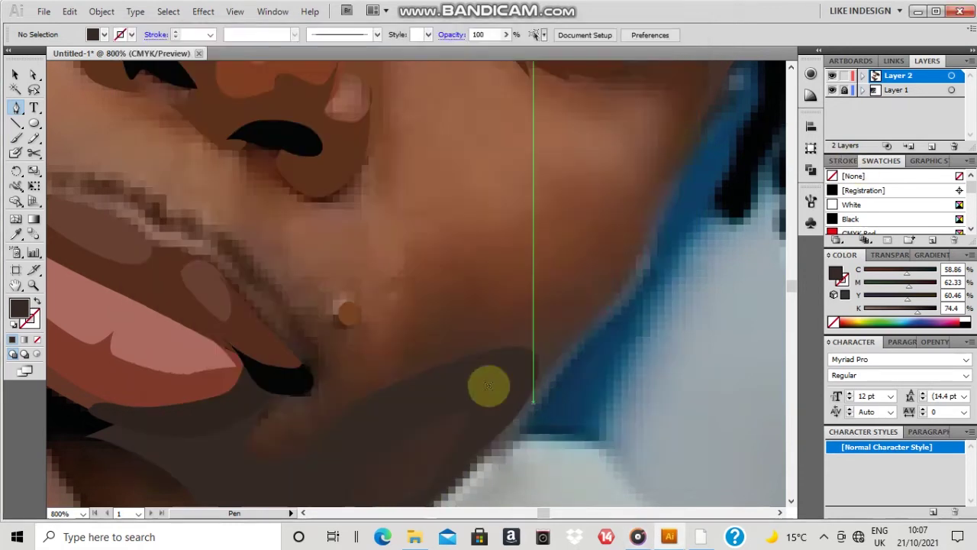
Trace the thin shadow above the upper lip with the Pen tool, from the mouth corner along the lip and back, closing the path.
scroll(247, 231, left, 5)
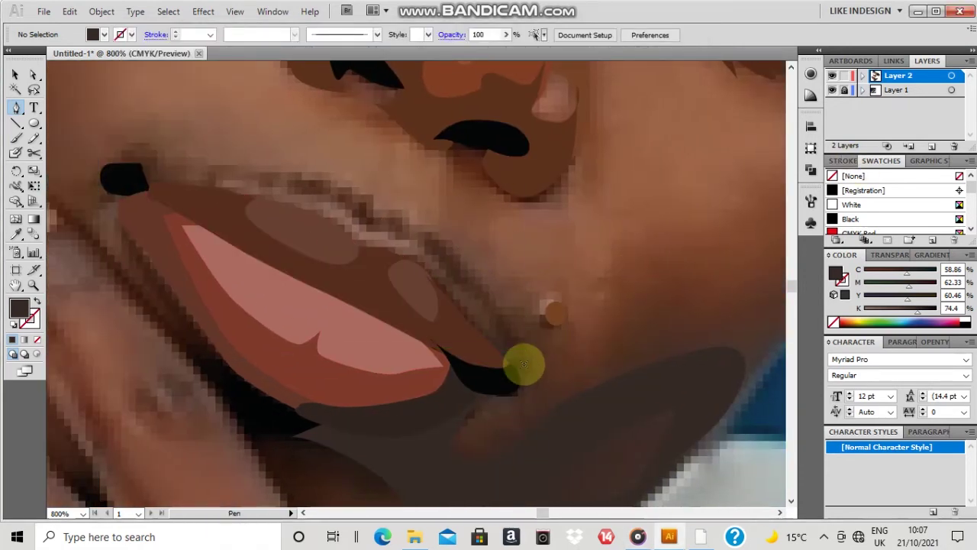
click(523, 365)
drag(438, 261, 295, 170)
drag(327, 175, 397, 216)
drag(462, 253, 464, 261)
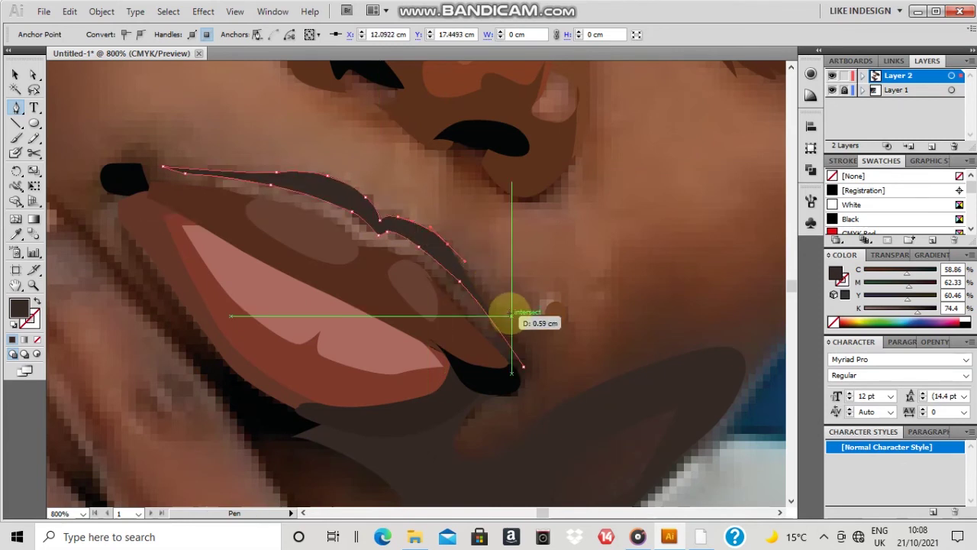
drag(524, 367, 527, 391)
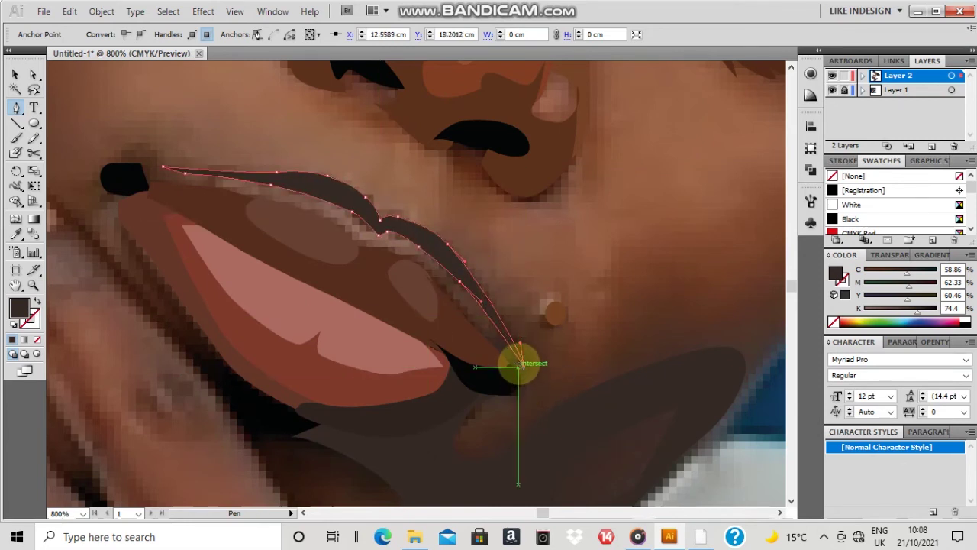
Fill the upper-lip shadow with the dark brown sampled from the photo just above the lip and deselect it.
key(slash)
key(i)
click(434, 248)
key(v)
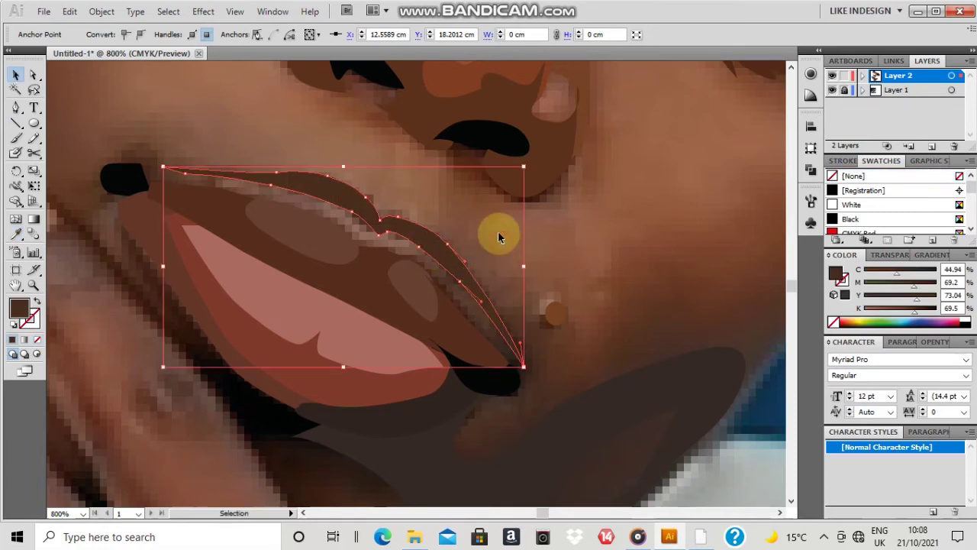
click(499, 234)
Start tracing the cheek shadow with the Pen tool from the nostril down to the upper lip and across towards the mouth corner.
scroll(471, 168, down, 1)
key(p)
drag(433, 131, 443, 158)
drag(415, 218, 365, 230)
click(370, 194)
click(400, 237)
click(448, 298)
Continue the cheek shadow path past the mouth corner into the jaw shadow and around its lighter elongated patch to the jawline.
scroll(453, 273, down, 3)
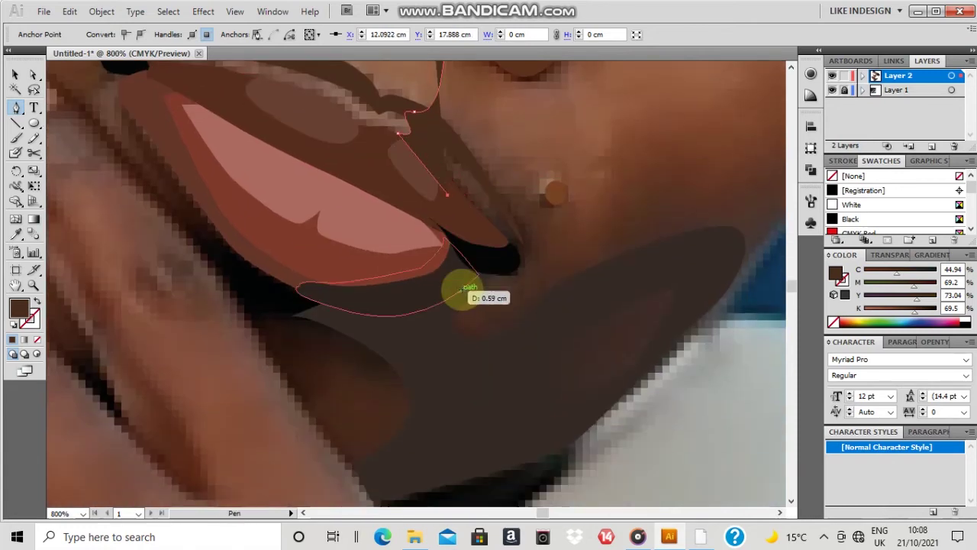
drag(462, 289, 447, 314)
click(451, 364)
drag(523, 341, 548, 325)
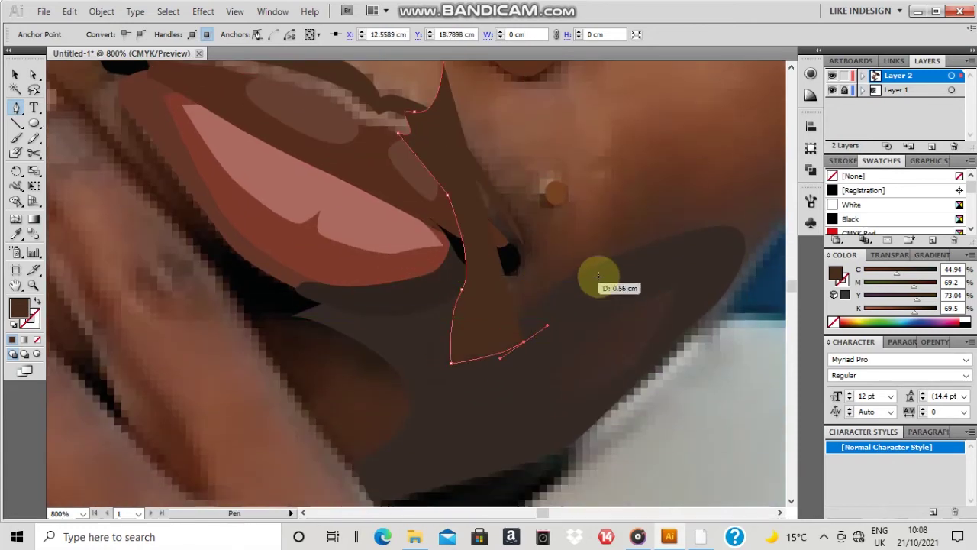
drag(592, 290, 611, 286)
drag(541, 393, 559, 411)
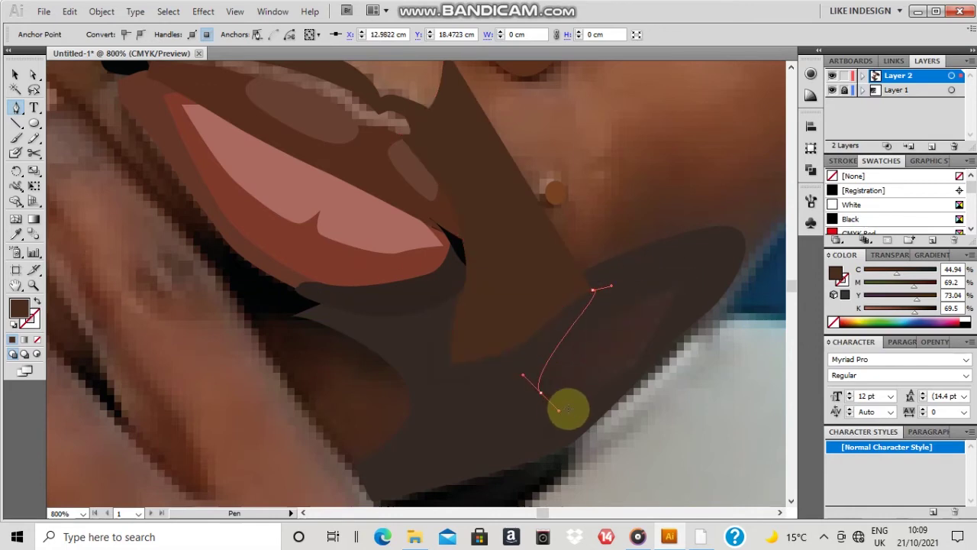
drag(662, 343, 707, 274)
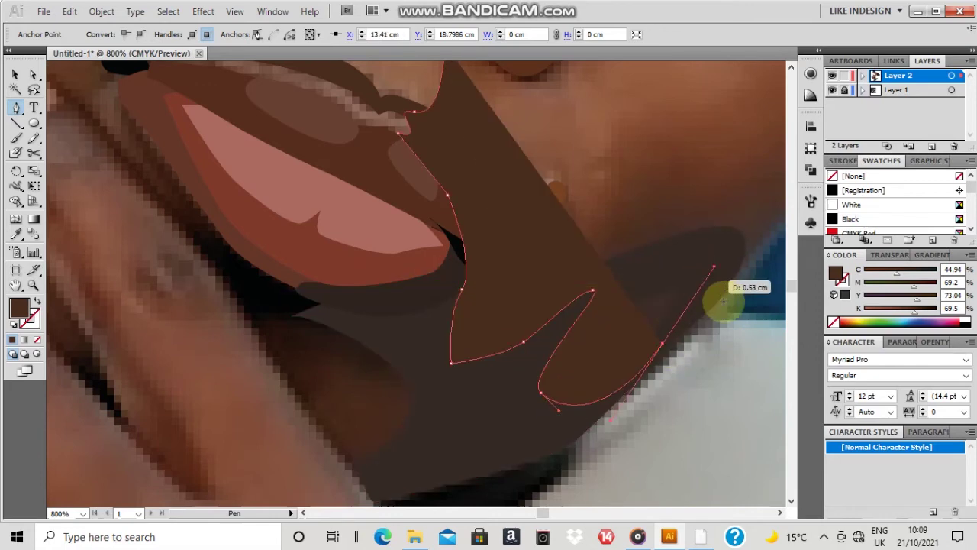
Continue the cheek shadow path up the jawline along the outer edge of the face.
mouse_move(720, 295)
mouse_down()
mouse_move(726, 273)
mouse_move(675, 251)
mouse_up()
scroll(676, 253, up, 1)
drag(717, 286, 726, 271)
scroll(719, 287, up, 2)
scroll(665, 287, right, 3)
drag(653, 298, 689, 244)
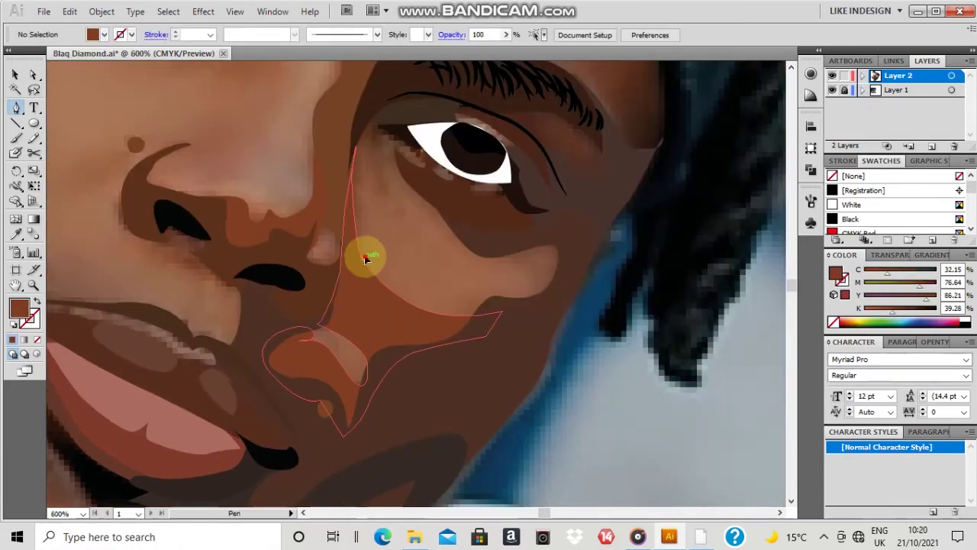
Trace a reddish-brown under-eye shape from beside the nose, along the upper edge of the cheek highlight and around its outer end.
drag(366, 259, 374, 174)
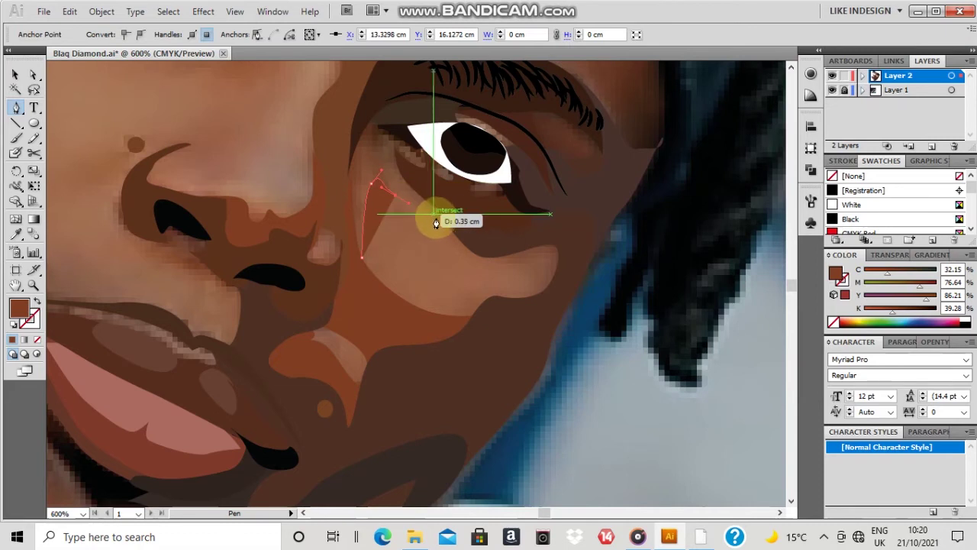
drag(450, 221, 512, 260)
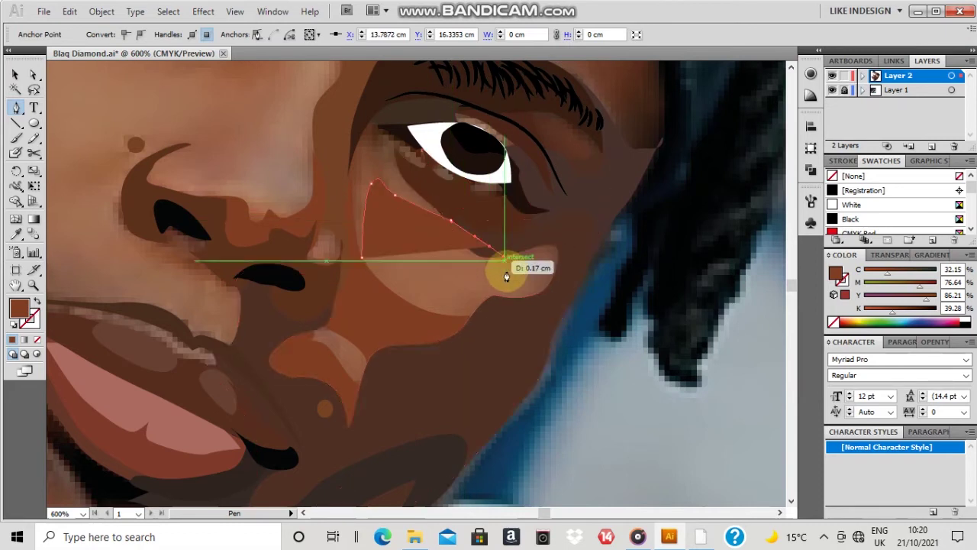
drag(502, 298, 528, 329)
click(448, 321)
drag(570, 258, 571, 233)
Continue the under-eye path up past the outer eye corner, over the upper eyelid and down beside the nose, closing it.
click(522, 197)
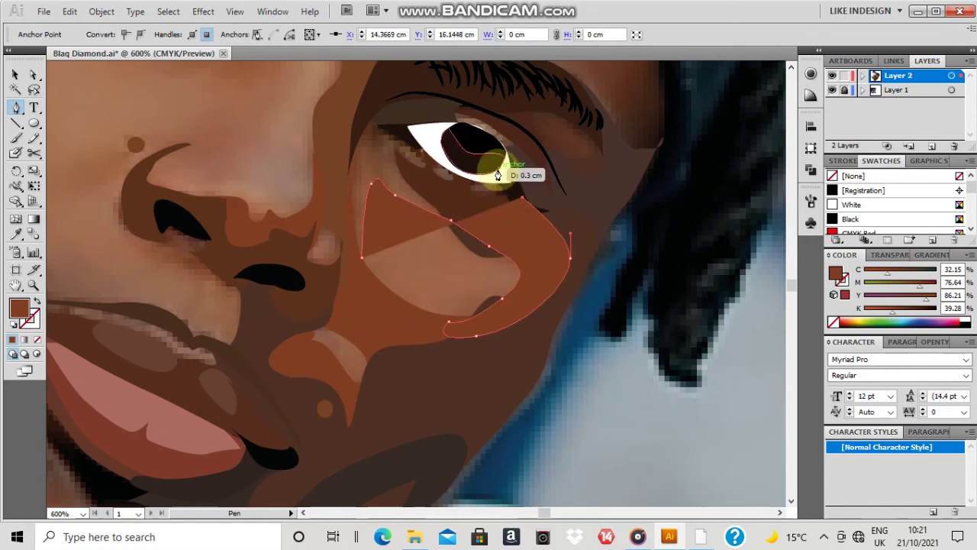
click(523, 157)
click(493, 117)
key(ctrl+z)
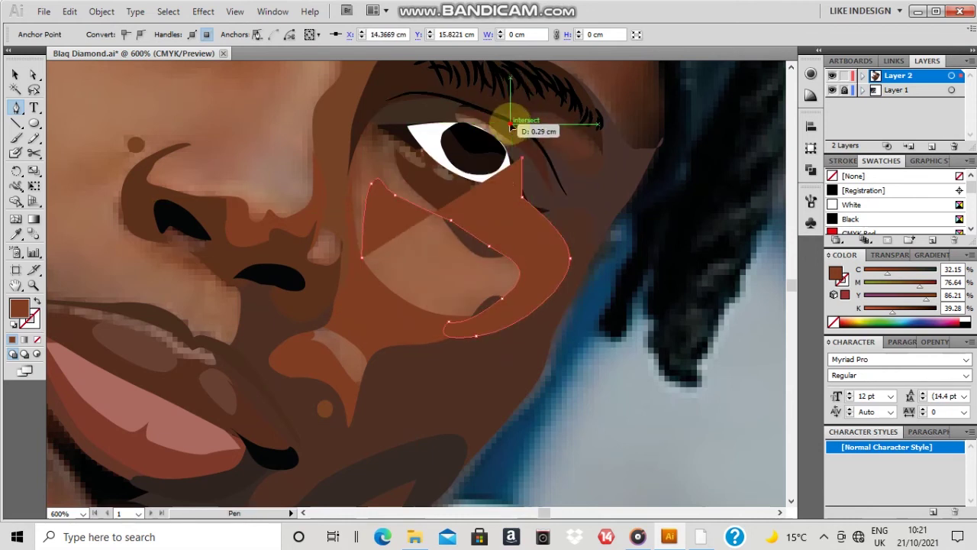
drag(510, 124, 498, 115)
click(461, 103)
click(398, 113)
click(369, 106)
drag(347, 175, 344, 211)
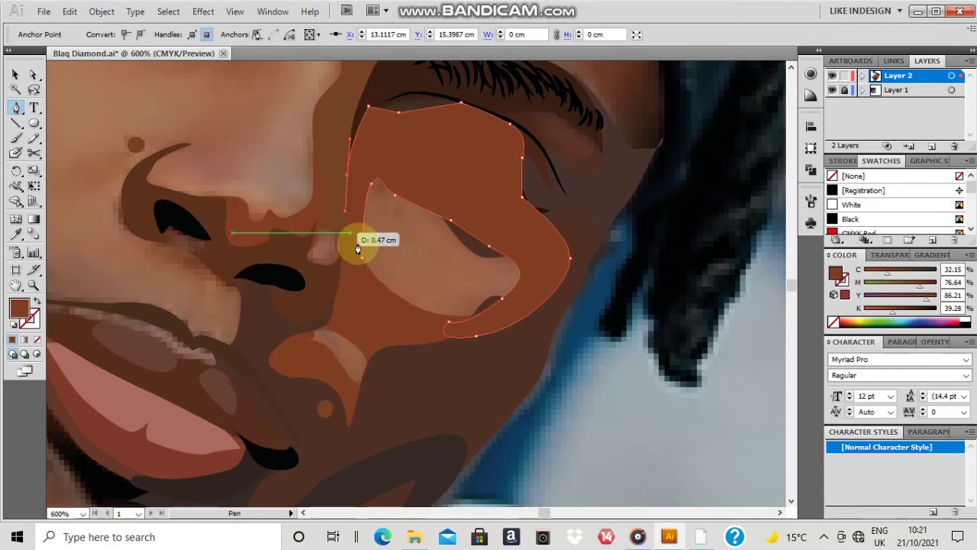
drag(361, 254, 381, 251)
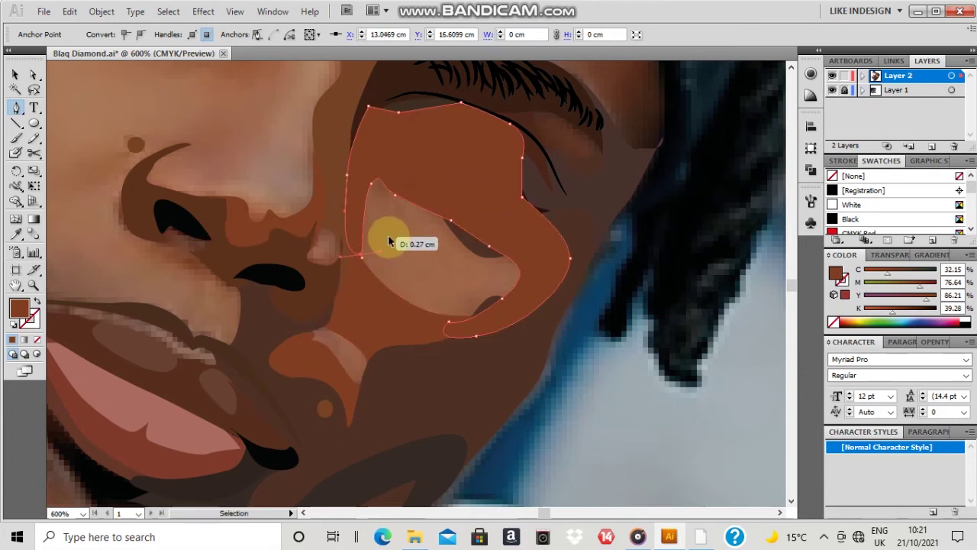
Send the reddish-brown eye-area shape behind the other shapes and deselect it.
key(ctrl+shift+bracketleft)
key(v)
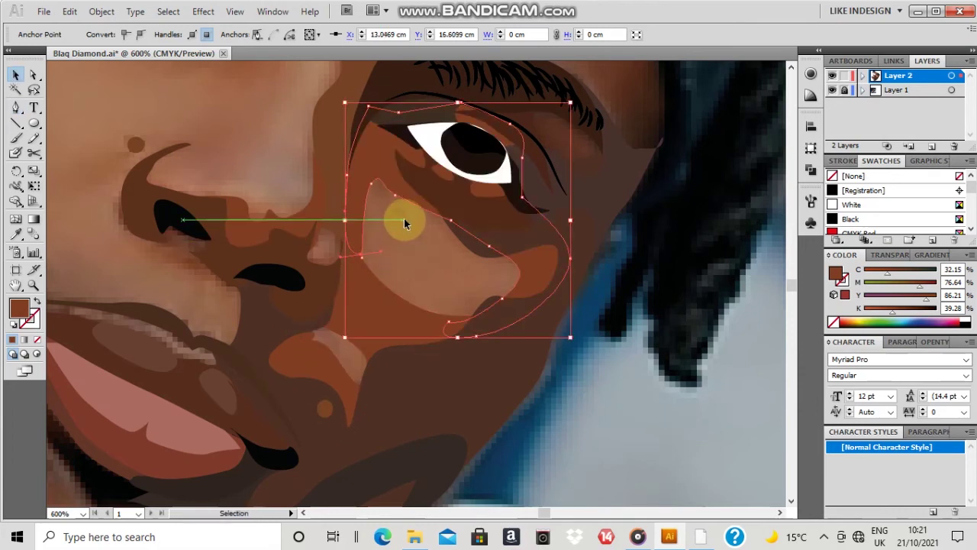
ctrl+click(404, 223)
Trace a closed path around the light cheek highlight below the eye and remove its fill.
scroll(410, 223, down, 1)
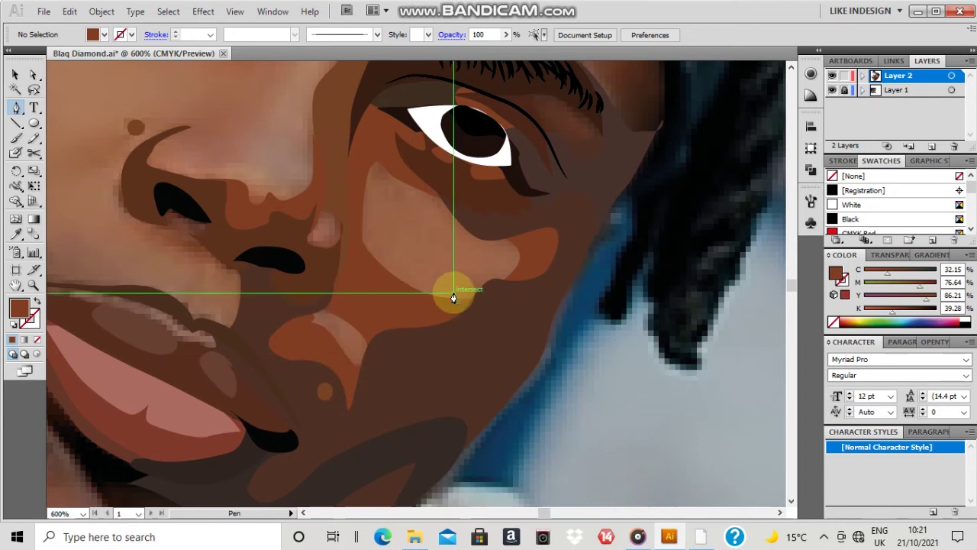
ctrl+click(524, 243)
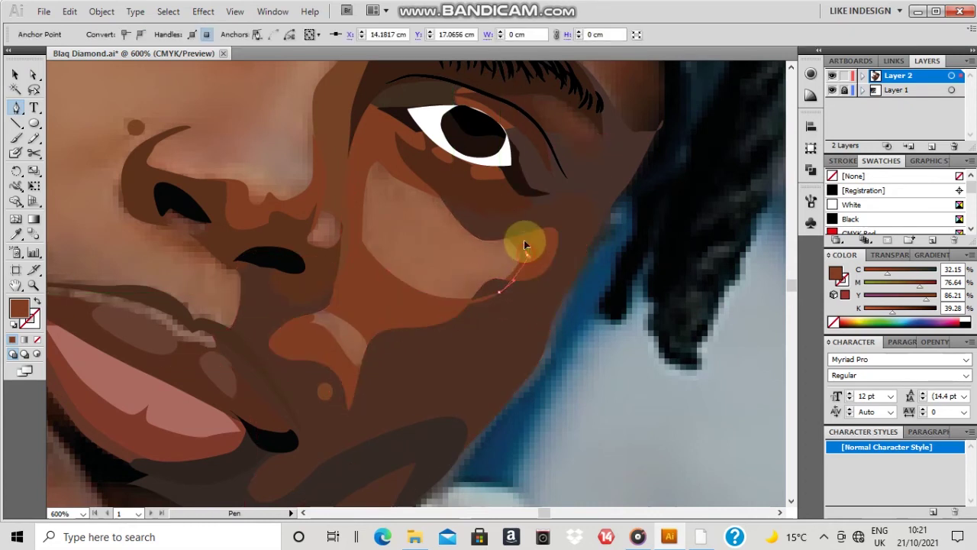
click(422, 177)
drag(365, 163, 365, 159)
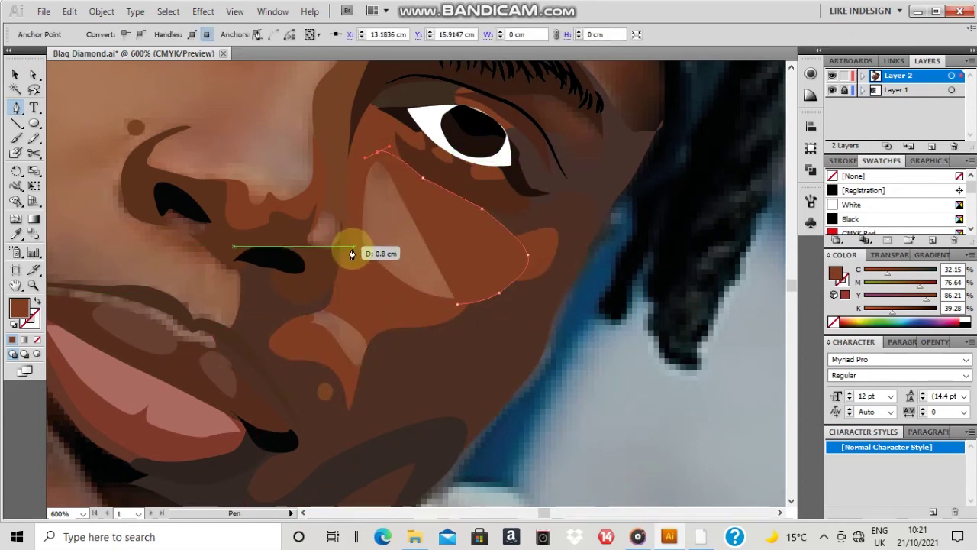
drag(358, 249, 378, 277)
click(497, 294)
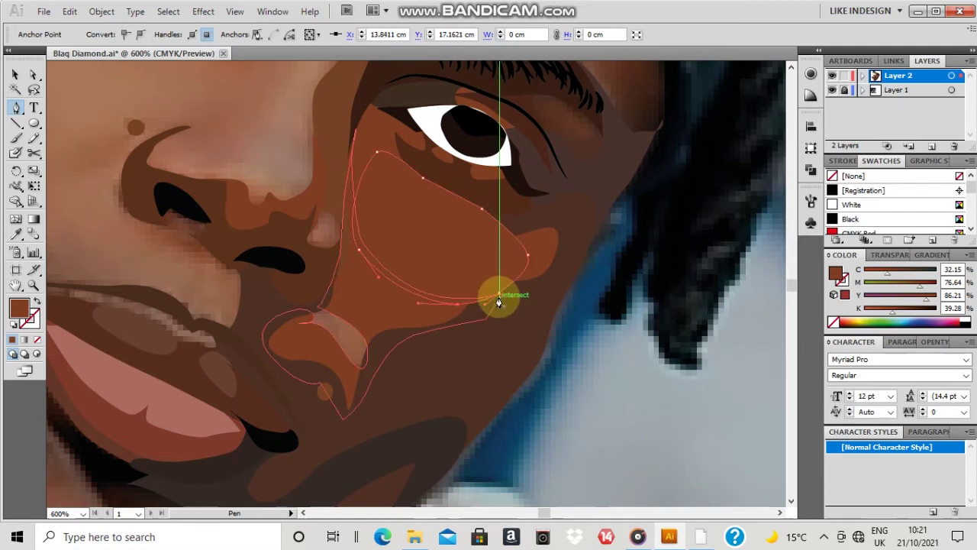
key(i)
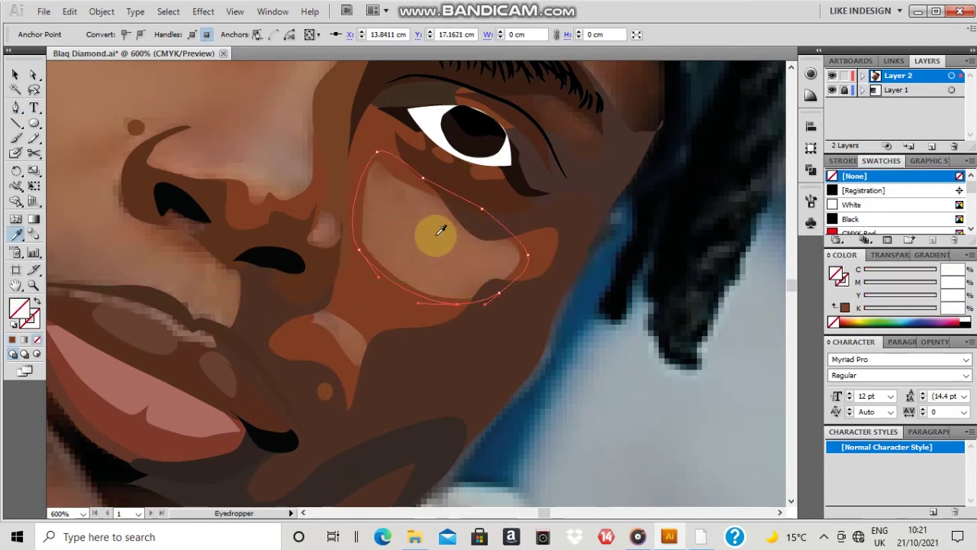
click(439, 228)
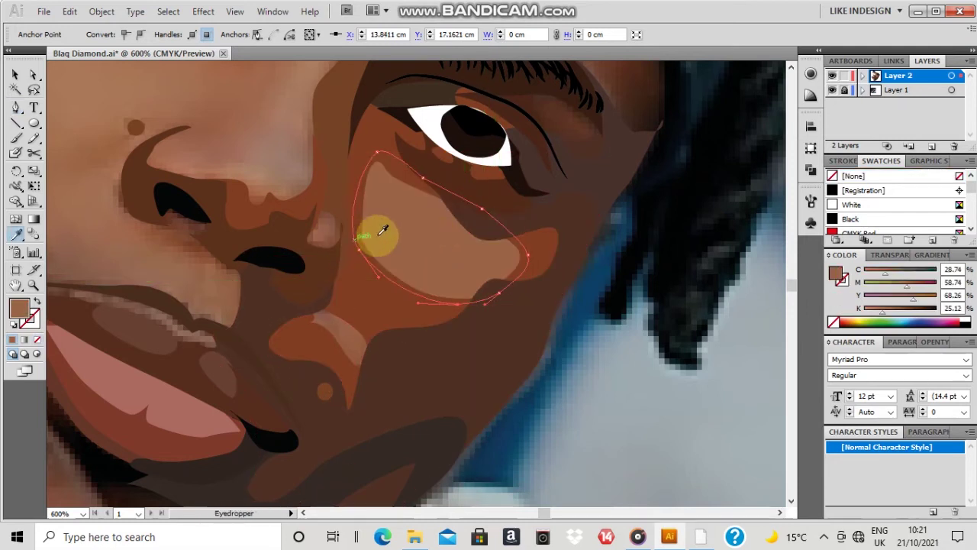
key(ctrl+z)
click(385, 197)
key(ctrl+z)
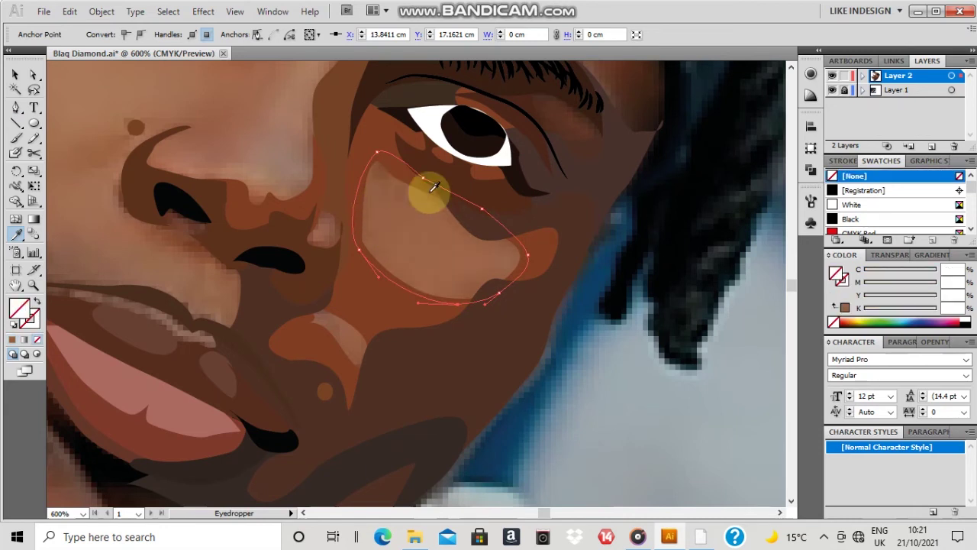
Fill the cheek highlight with the light brown sampled from its upper edge in the photo, send it to the back and deselect it.
click(453, 211)
key(ctrl+shift+a)
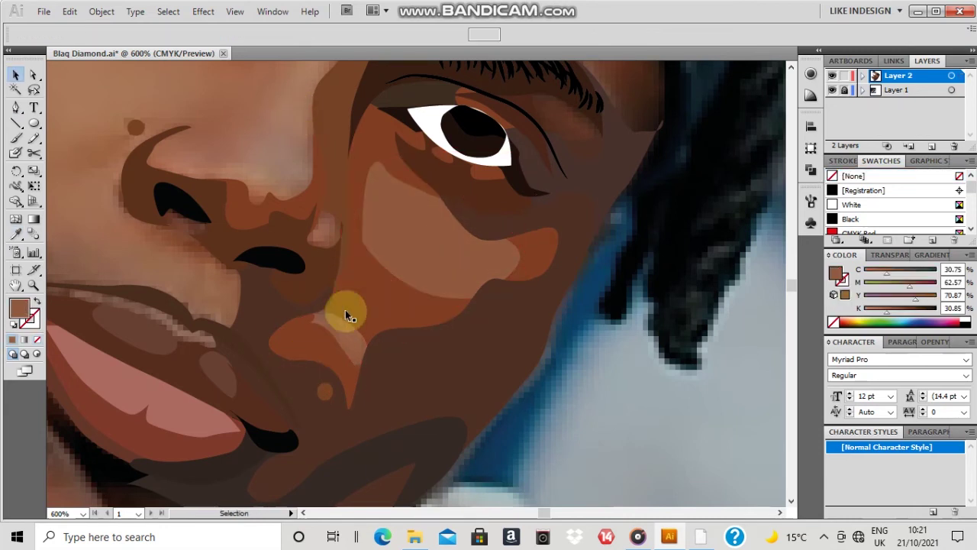
Trace the small light patch below the nostril beside the cheek fold with the Pen tool and send it behind the other shapes.
key(p)
click(370, 379)
click(373, 355)
click(363, 307)
click(318, 293)
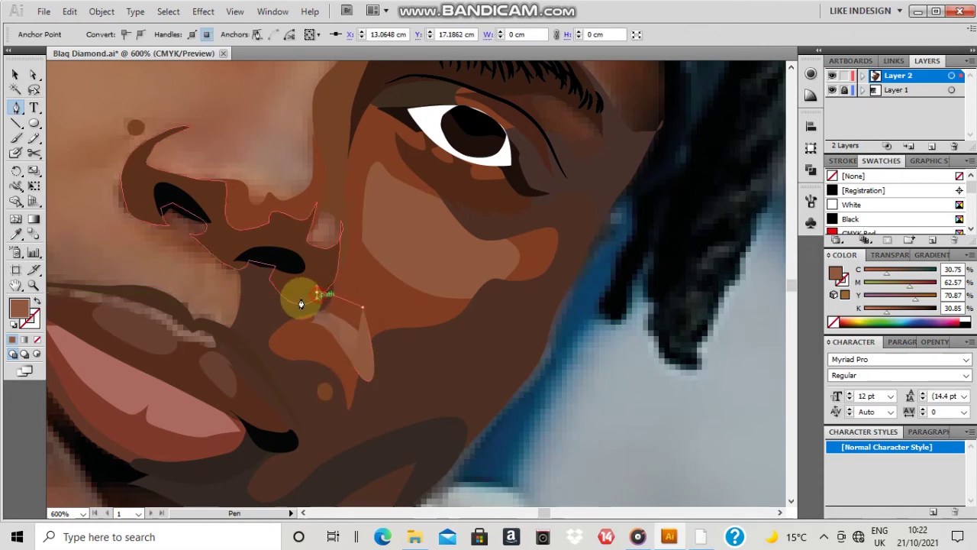
click(305, 329)
click(352, 367)
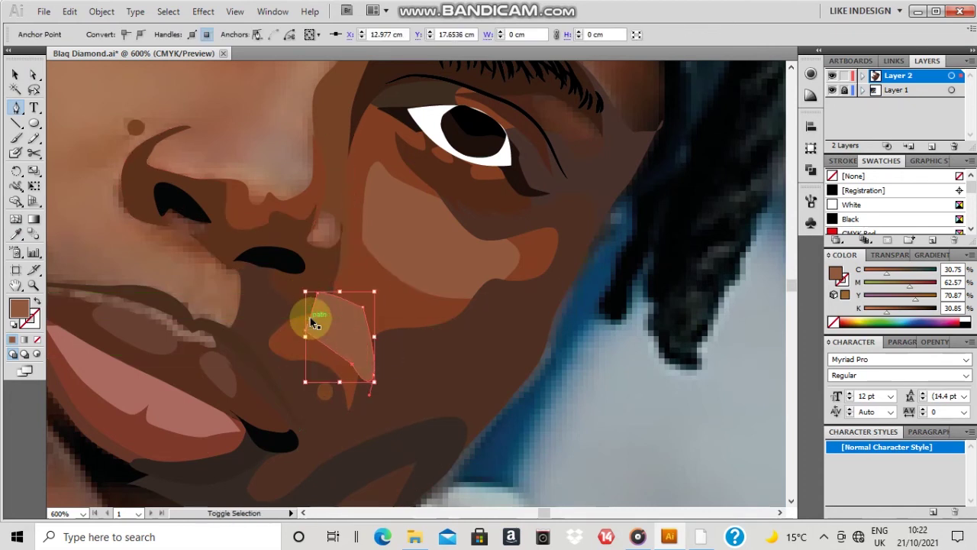
key(ctrl+shift+[)
key(v)
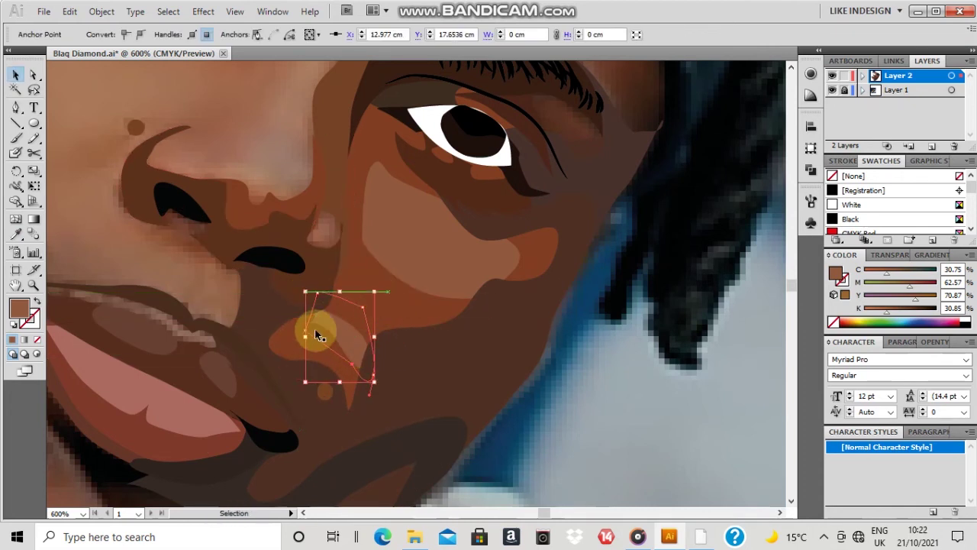
Select the reddish-brown cheek fold shape and recolour it with the brown sampled beside the nose bridge.
click(280, 344)
key(i)
click(331, 79)
key(v)
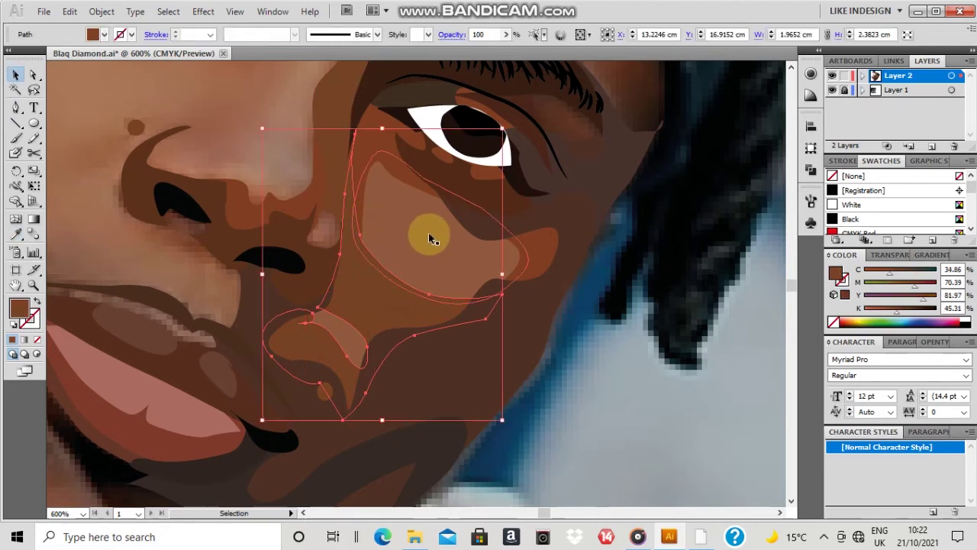
Select the shape surrounding the eye and upper cheek, recolour it with the brown sampled beside the nose bridge, and deselect it.
click(392, 154)
key(i)
click(326, 124)
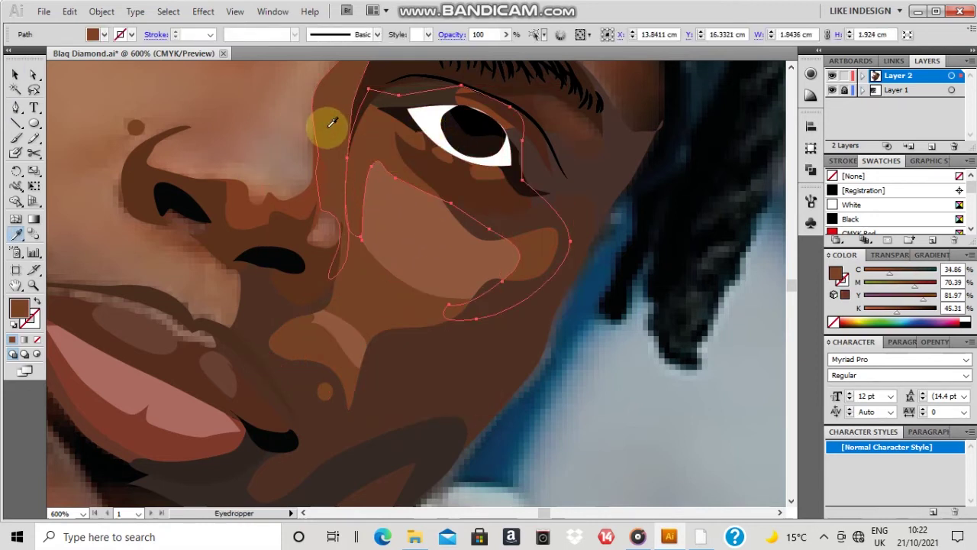
click(333, 126)
key(ctrl+z)
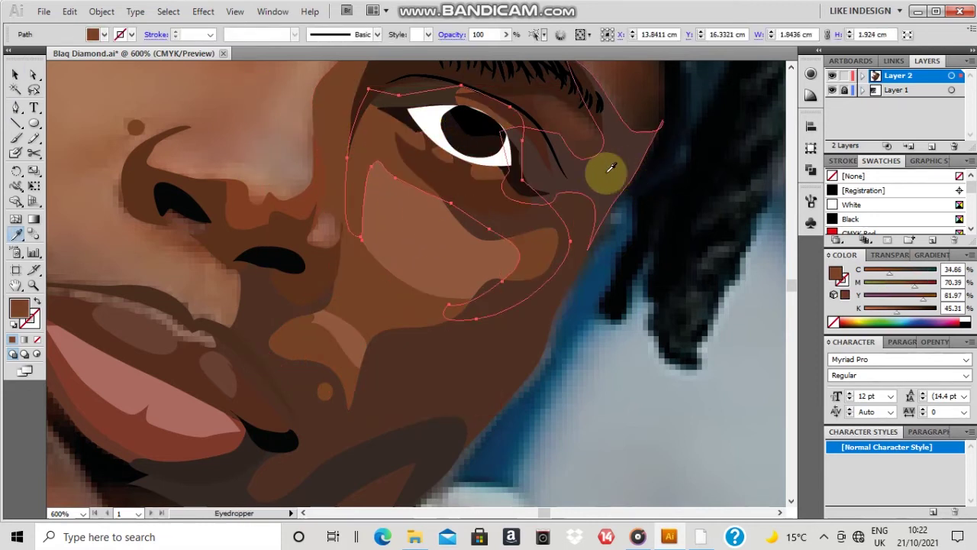
key(v)
click(269, 177)
Trace a closed shadow shape between the outer upper eyelid and the tail of the eyebrow with the Pen tool.
scroll(401, 158, up, 5)
scroll(470, 135, up, 2)
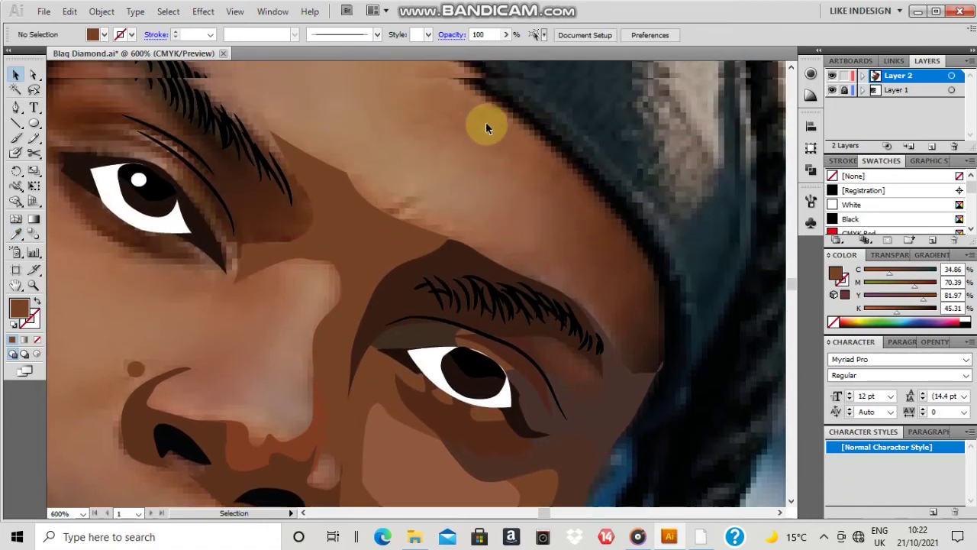
key(p)
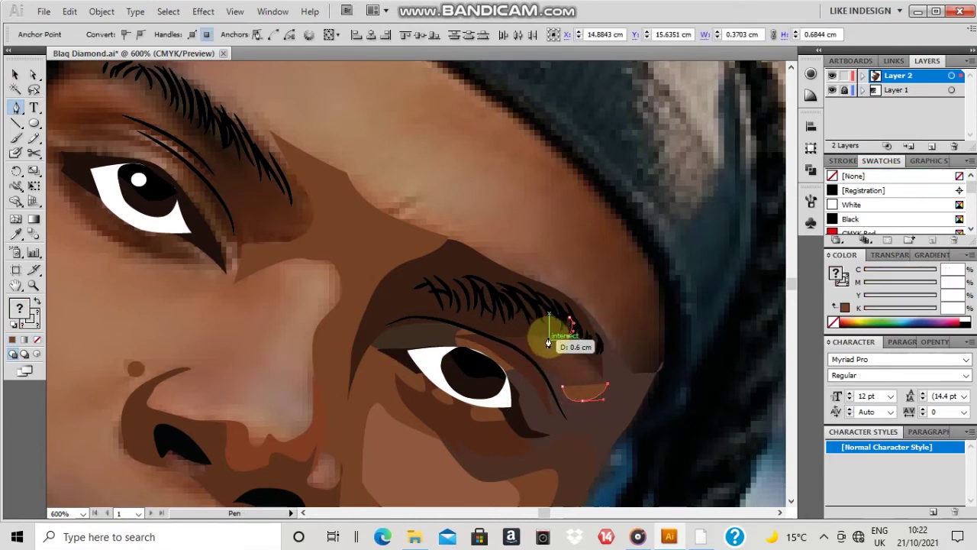
drag(529, 349, 563, 393)
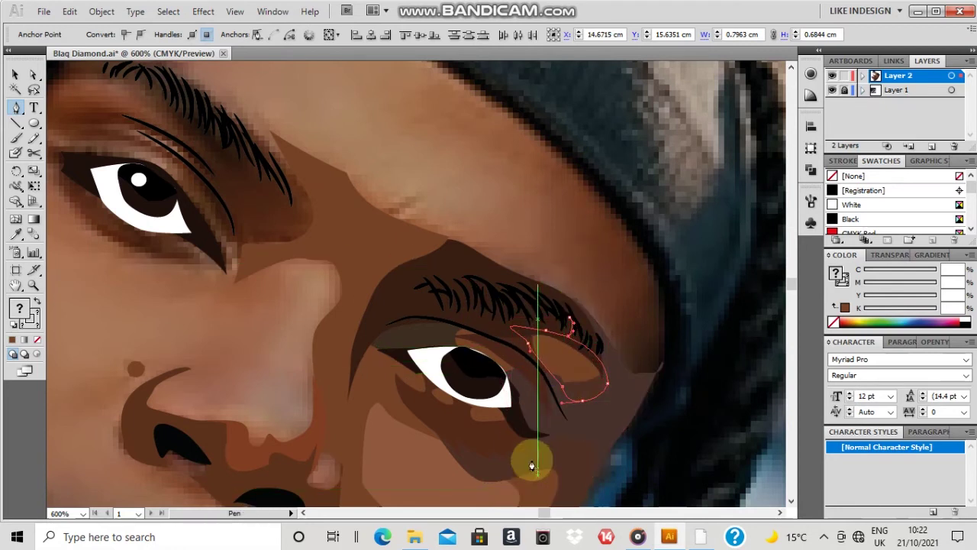
Fill the shape under the eyebrow tail with the dark reddish brown sampled near the outer eyelid and deselect it.
scroll(535, 455, down, 1)
key(i)
click(487, 399)
click(550, 433)
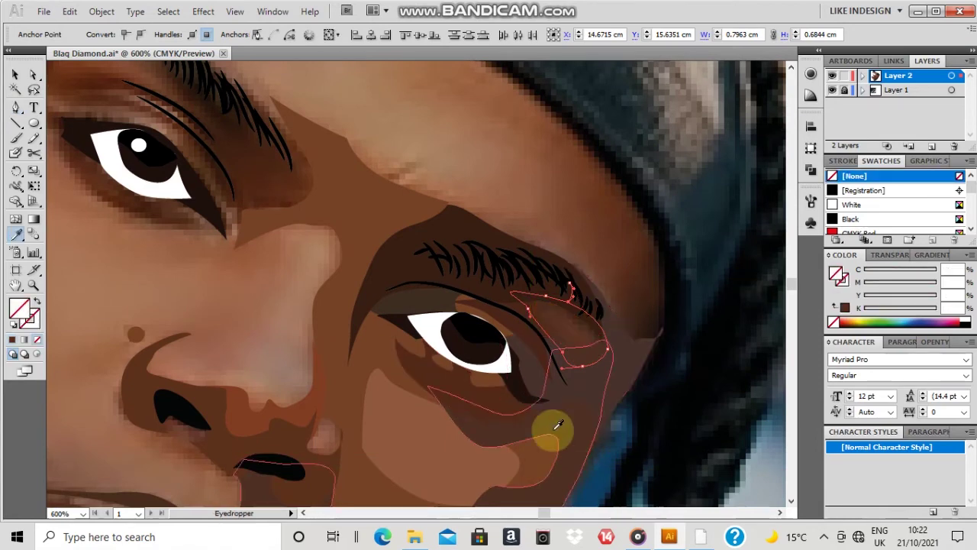
click(513, 322)
key(v)
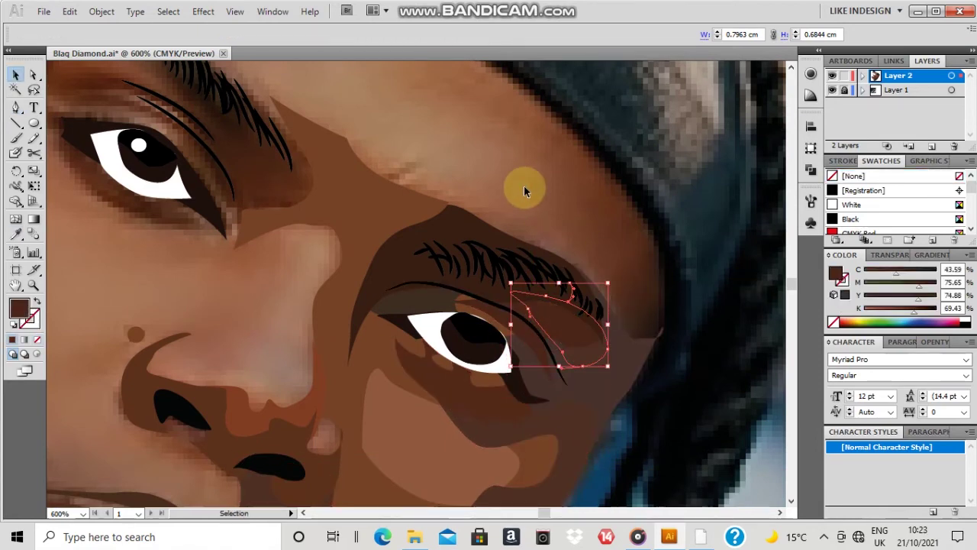
click(523, 185)
Trace a dark brown temple shadow from the beanie edge around the outer end of the eyebrow, close it and deselect it.
scroll(590, 293, up, 2)
key(p)
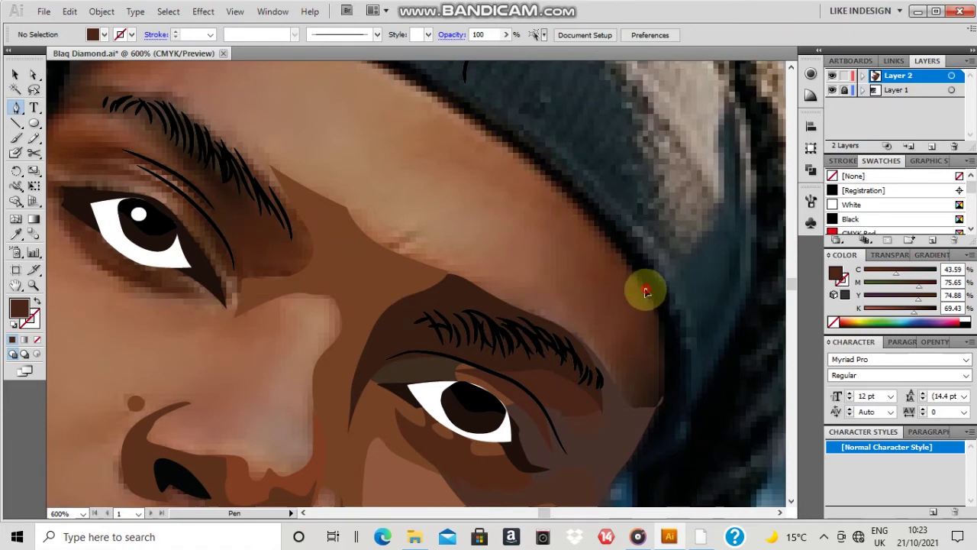
click(645, 291)
mouse_move(594, 349)
mouse_down()
mouse_move(542, 331)
mouse_move(583, 345)
mouse_up()
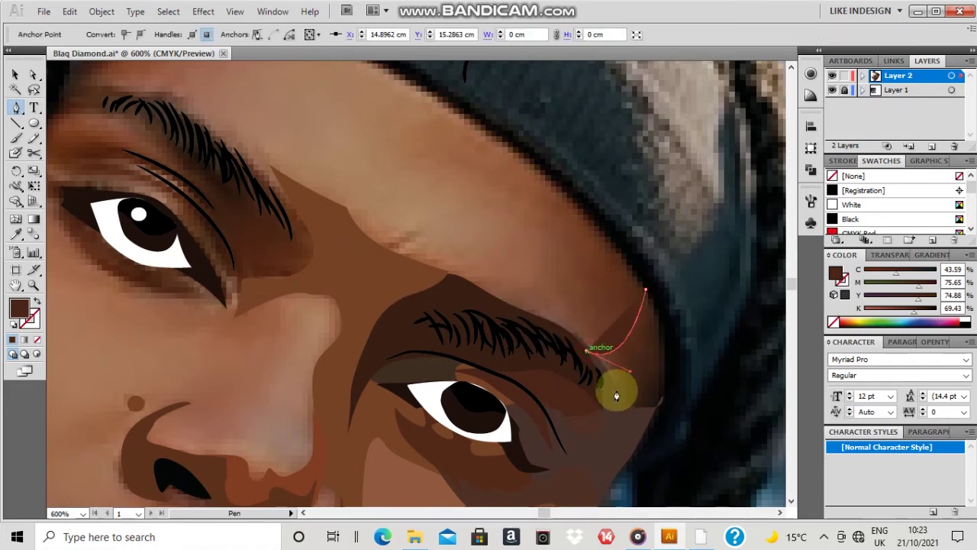
drag(660, 428, 678, 336)
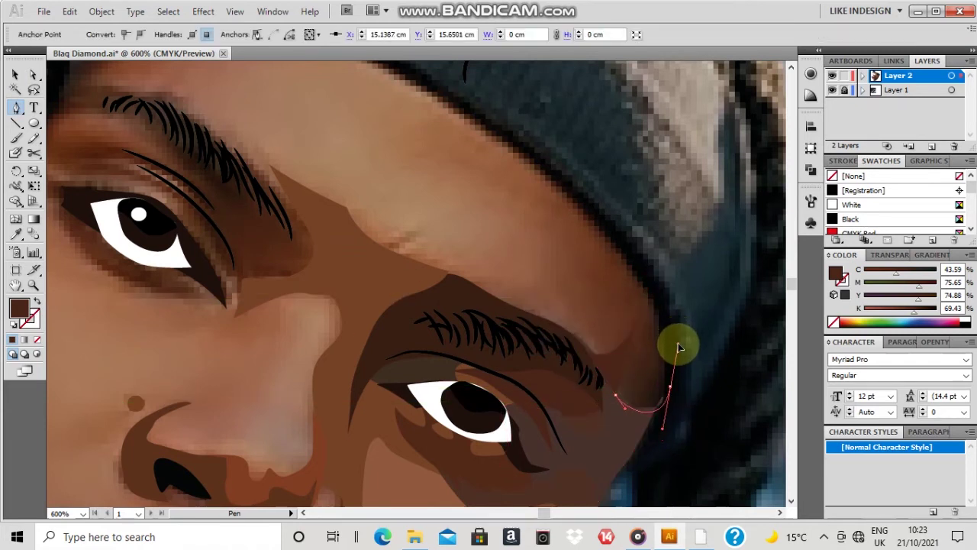
mouse_move(645, 291)
mouse_down()
mouse_move(654, 321)
mouse_move(653, 308)
mouse_up()
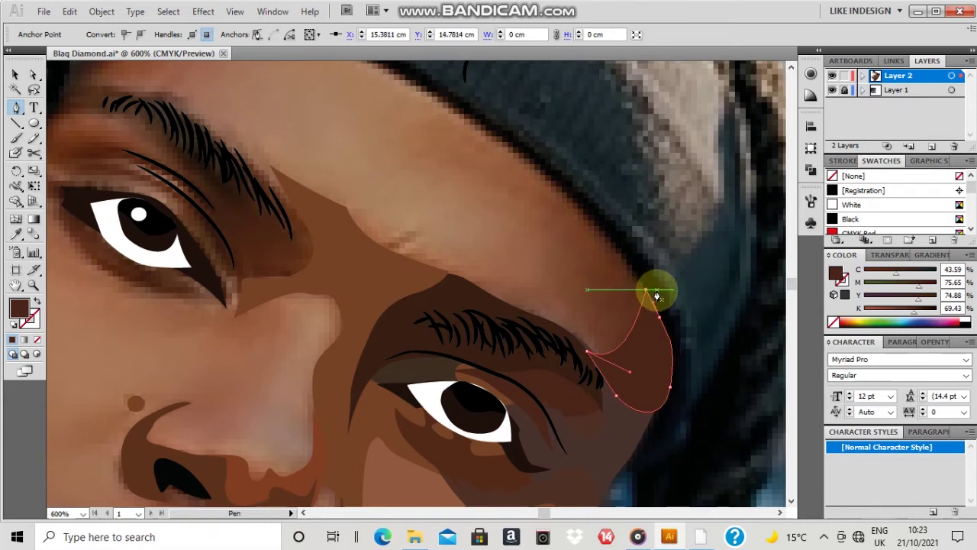
ctrl+click(578, 272)
key(b)
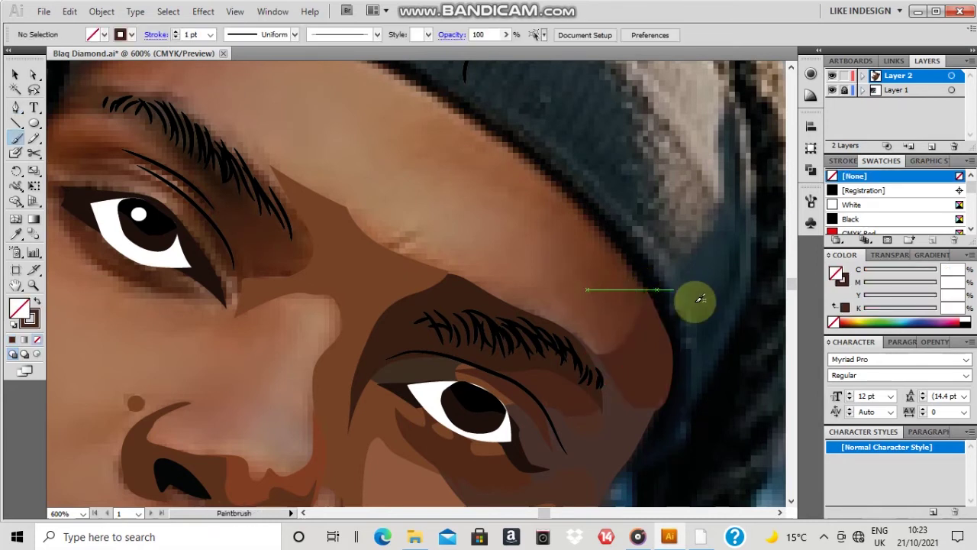
Trace a closed shape over the side of the forehead, between the eyebrow's upper edge, the temple shadow and the beanie.
click(554, 186)
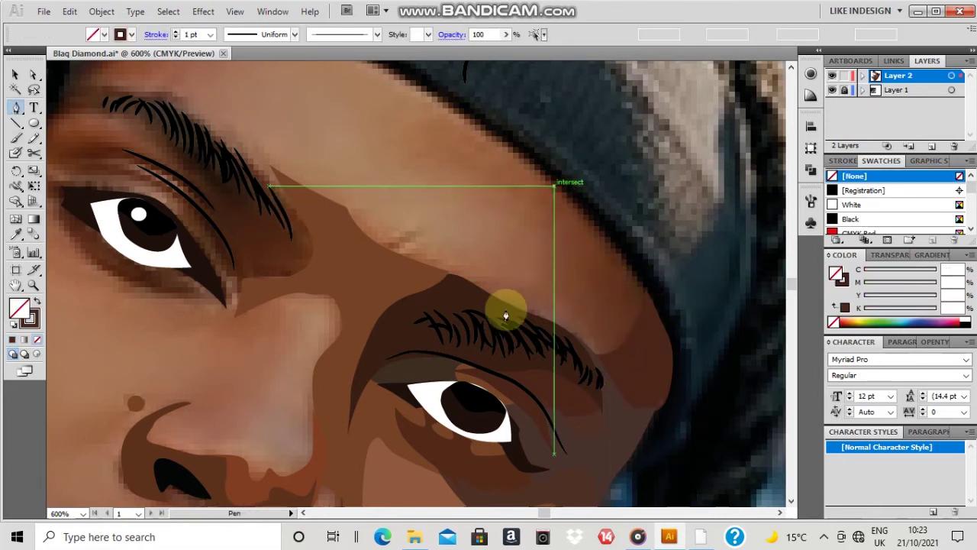
drag(500, 271, 478, 269)
click(433, 267)
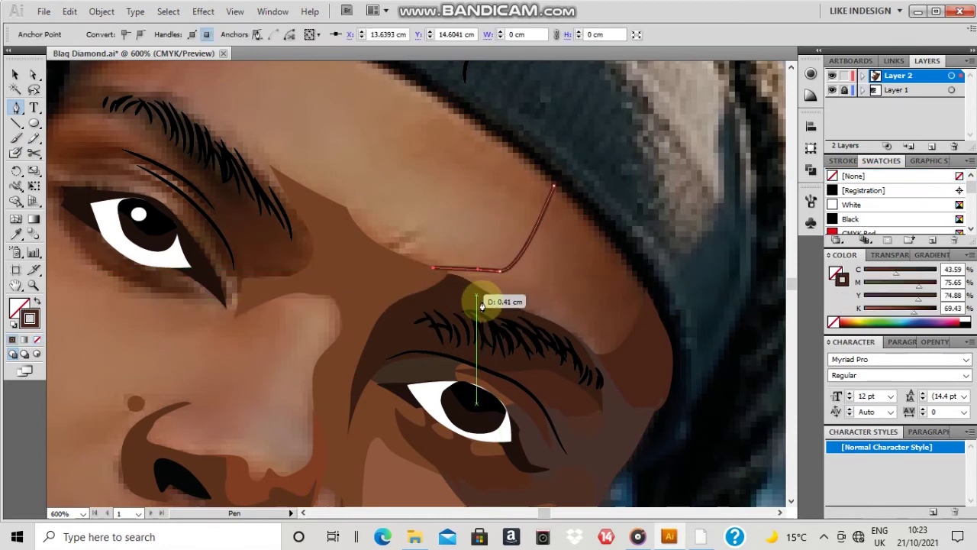
click(511, 313)
click(587, 353)
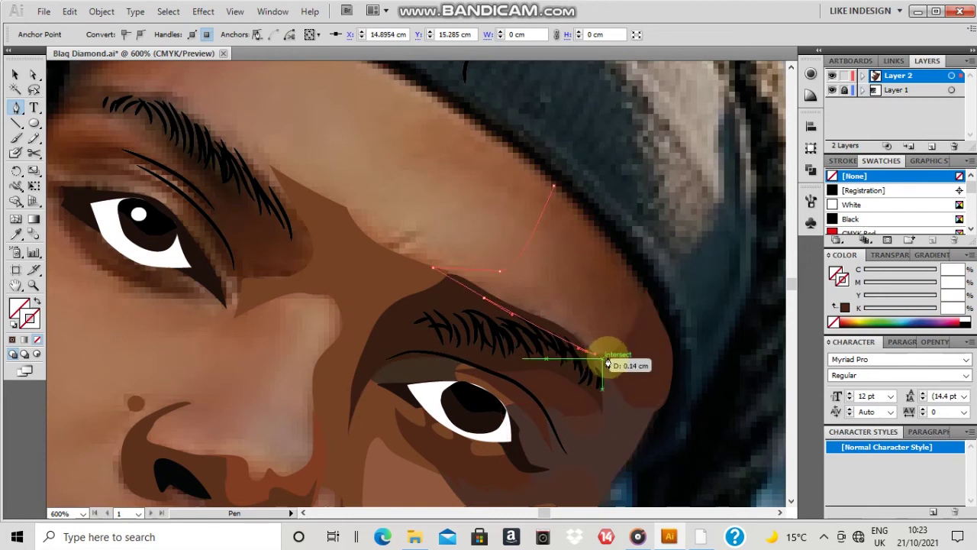
click(617, 343)
drag(645, 318, 643, 297)
drag(622, 252, 585, 218)
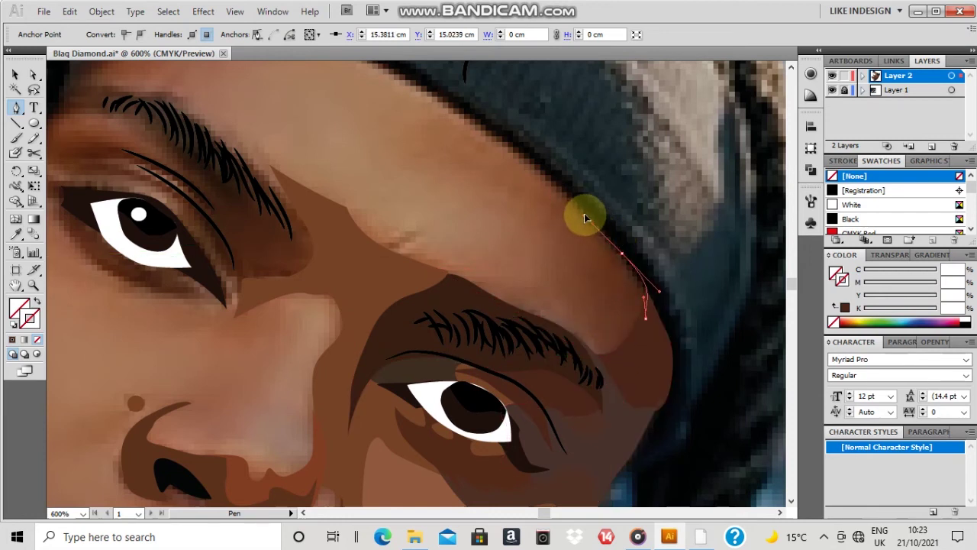
click(553, 189)
Fill the side forehead shape with the brown sampled near the beanie edge and deselect it.
key(i)
click(621, 254)
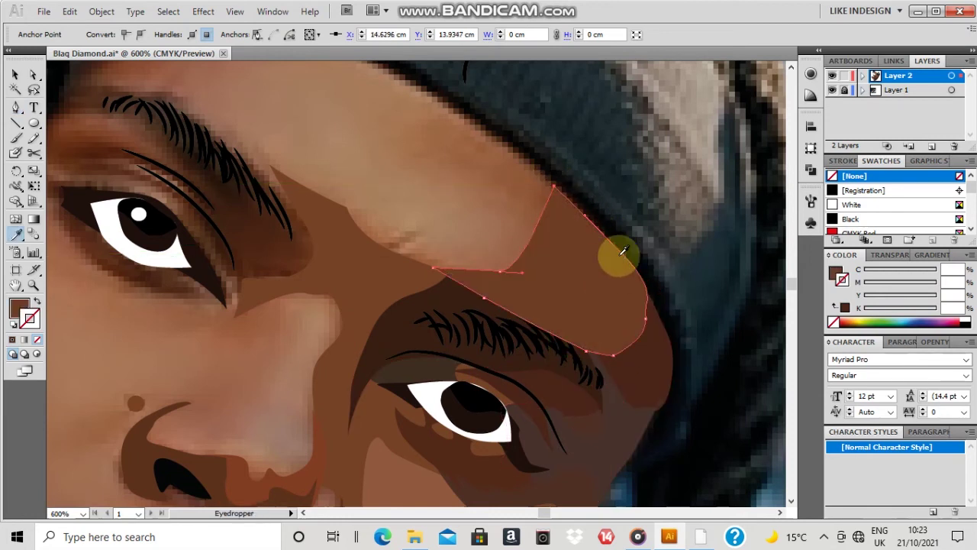
key(v)
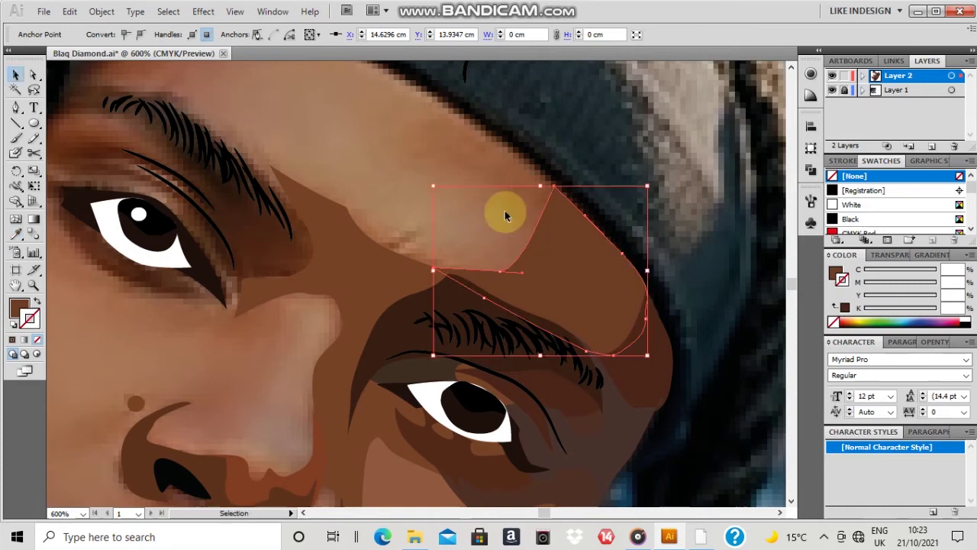
click(416, 211)
Trace the small forehead corner between the dreadlocks and the beanie, above the outer end of the other eyebrow.
scroll(396, 216, left, 4)
scroll(421, 209, up, 4)
key(p)
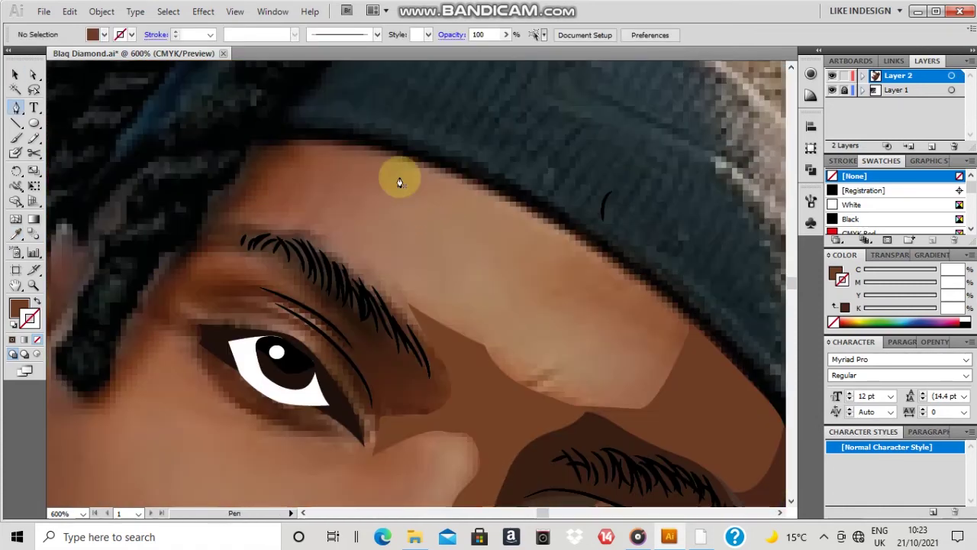
click(310, 141)
click(267, 215)
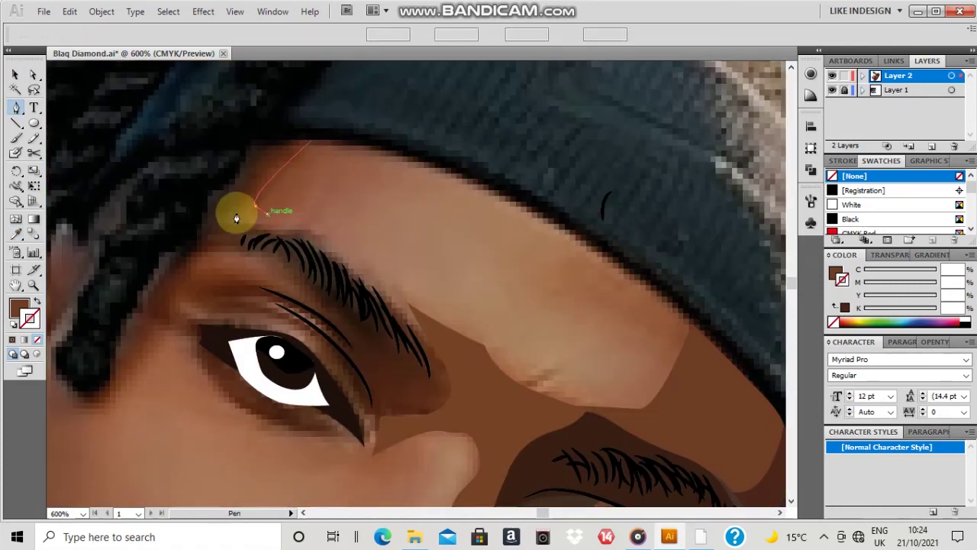
click(231, 214)
click(214, 221)
drag(260, 148, 264, 139)
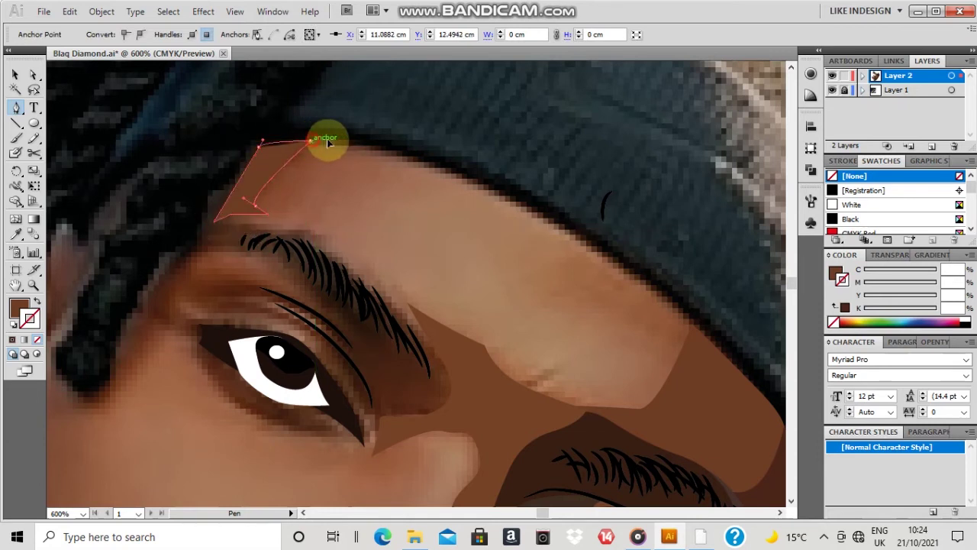
Fill the forehead corner beside the dreadlocks with a sampled dark brown, without a stroke, and deselect it.
key(x)
key(slash)
key(i)
click(268, 169)
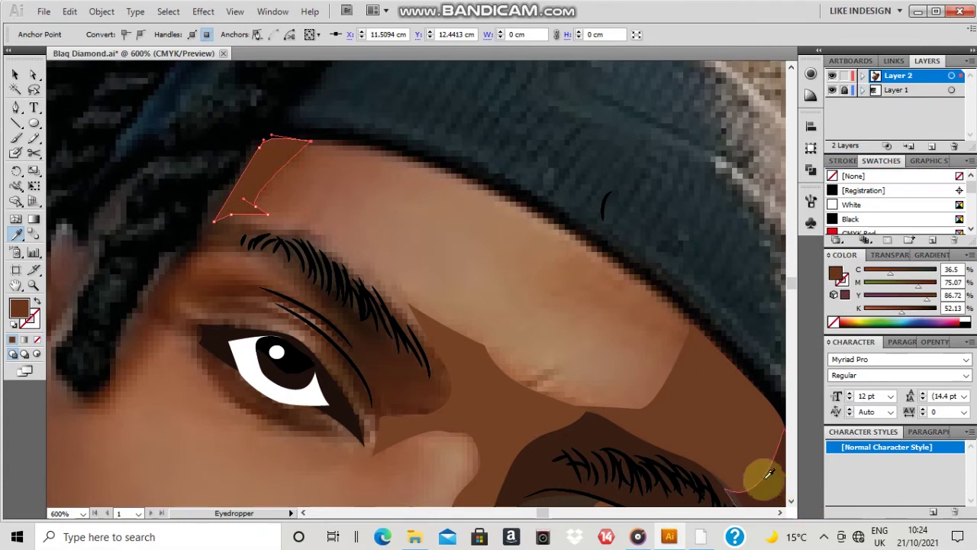
key(v)
click(368, 264)
Trace a curved band above the eyebrow, running along the beanie edge and overlapping the dark forehead corner.
key(p)
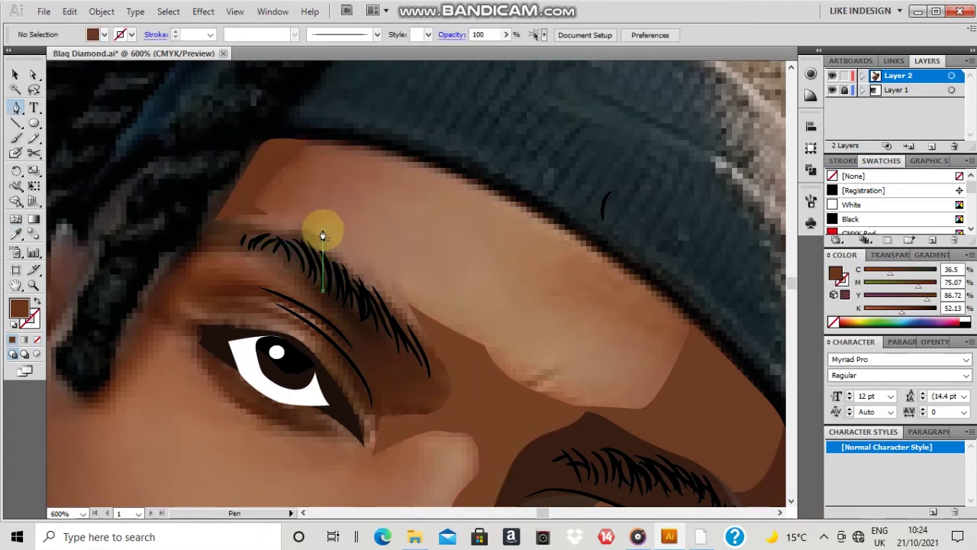
click(334, 185)
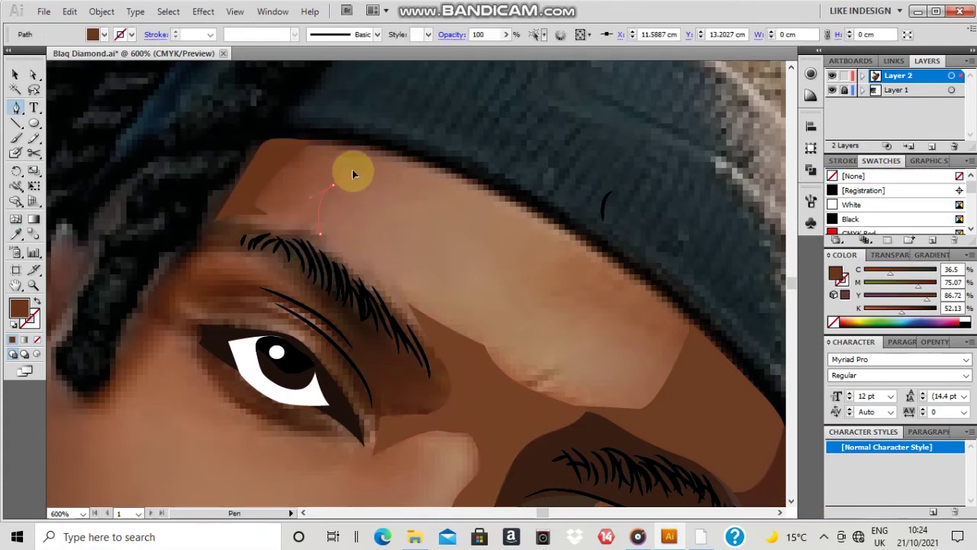
drag(403, 163, 416, 164)
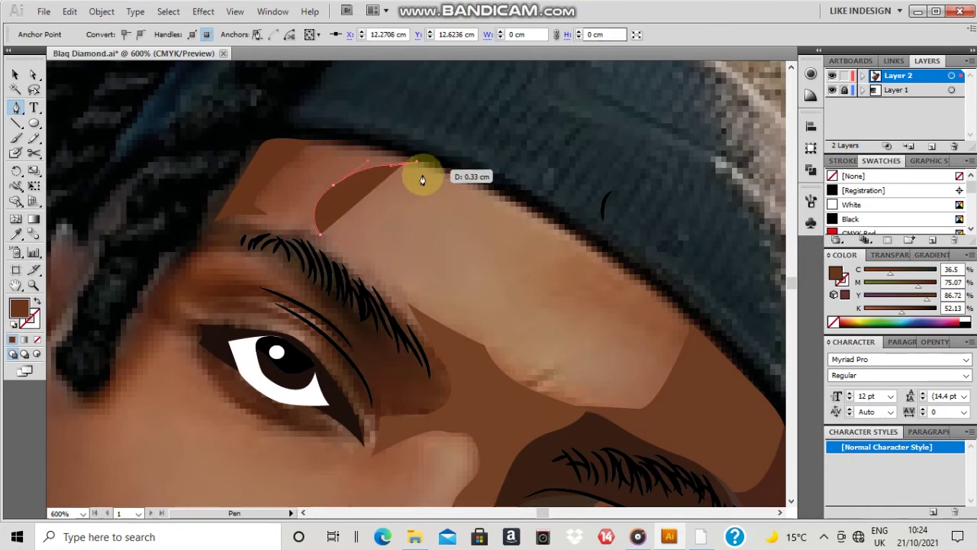
click(428, 162)
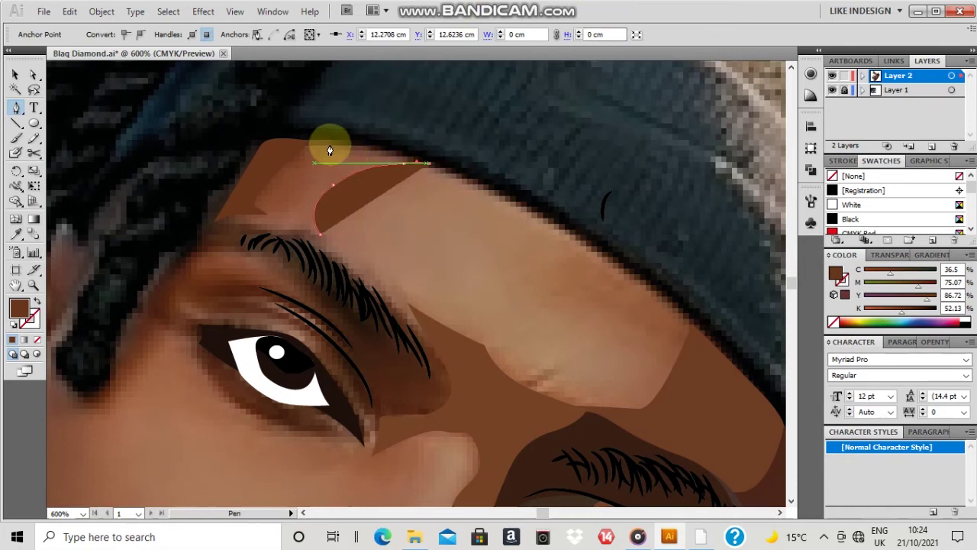
click(255, 190)
key(ctrl+z)
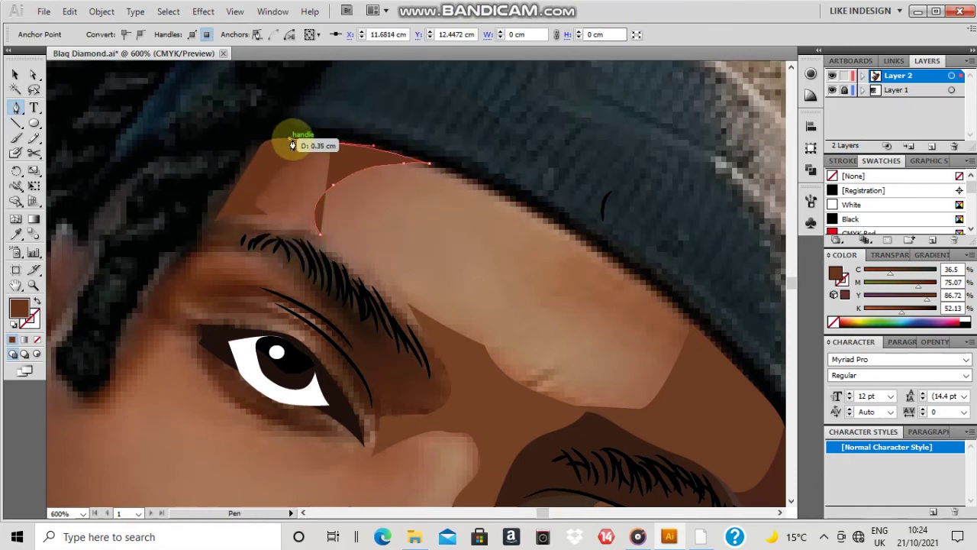
click(289, 138)
click(246, 204)
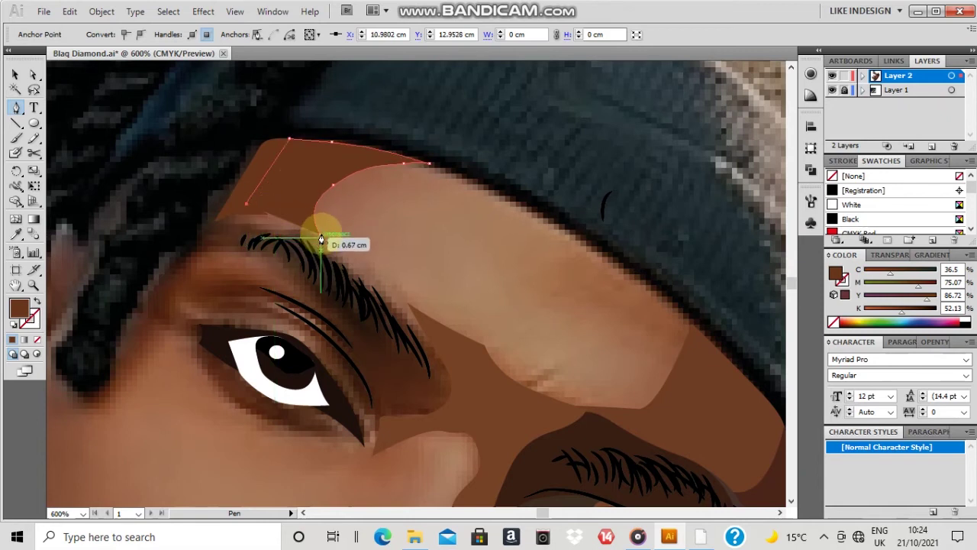
Fill the curved forehead band with the lighter brown sampled from inside its area and deselect it.
key(i)
click(298, 168)
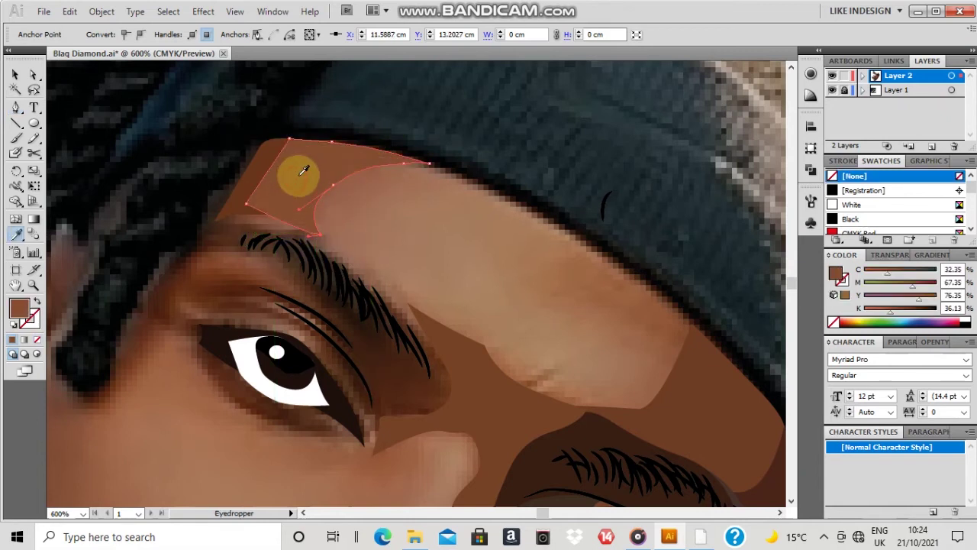
key(v)
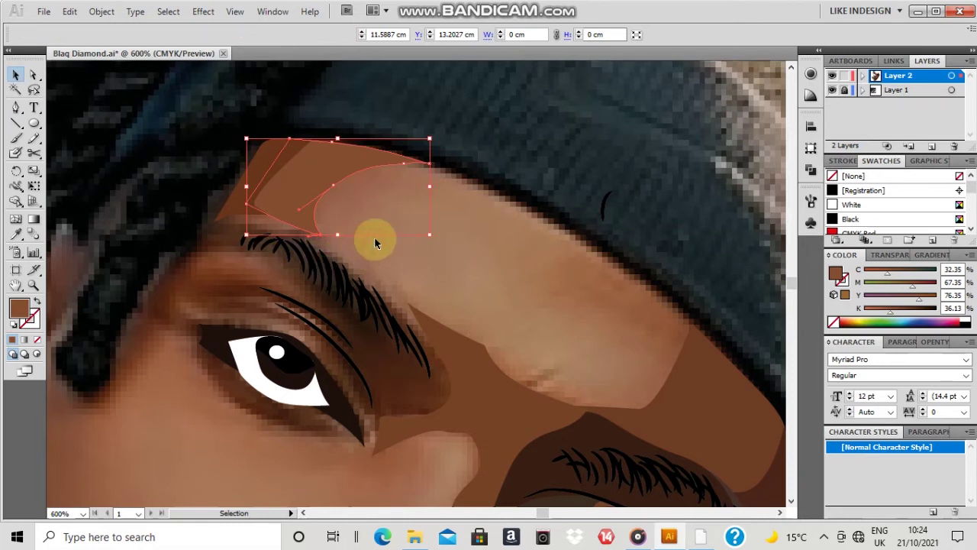
click(375, 240)
Trace a closed shadow shape over the middle of the forehead, from the beanie edge down to the area between the eyebrows.
scroll(367, 201, down, 3)
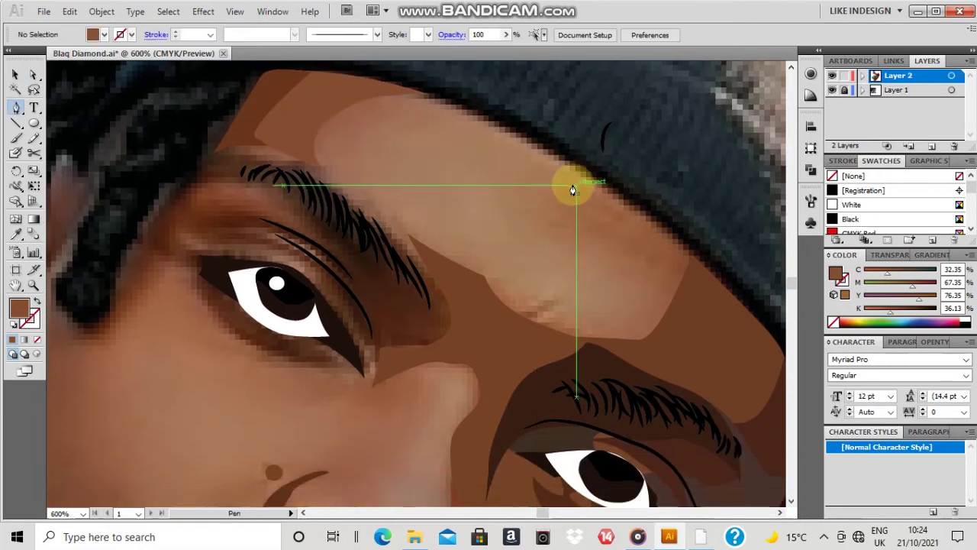
drag(574, 181, 463, 281)
click(463, 281)
drag(515, 336, 531, 336)
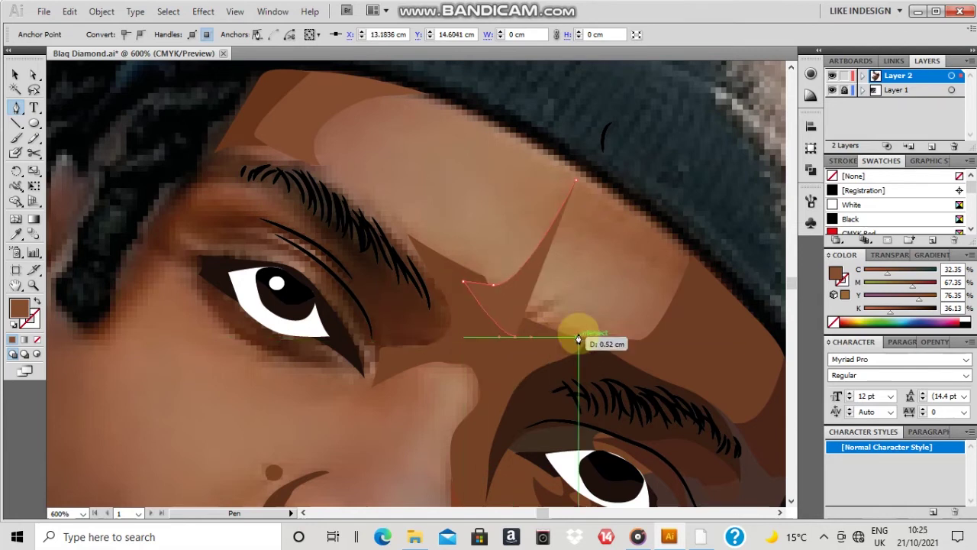
drag(661, 352, 704, 341)
click(696, 260)
drag(644, 209, 576, 189)
click(561, 153)
Fill the middle forehead shadow with the dark brown of the corner patch beside the dreadlocks and deselect it.
key(i)
click(267, 93)
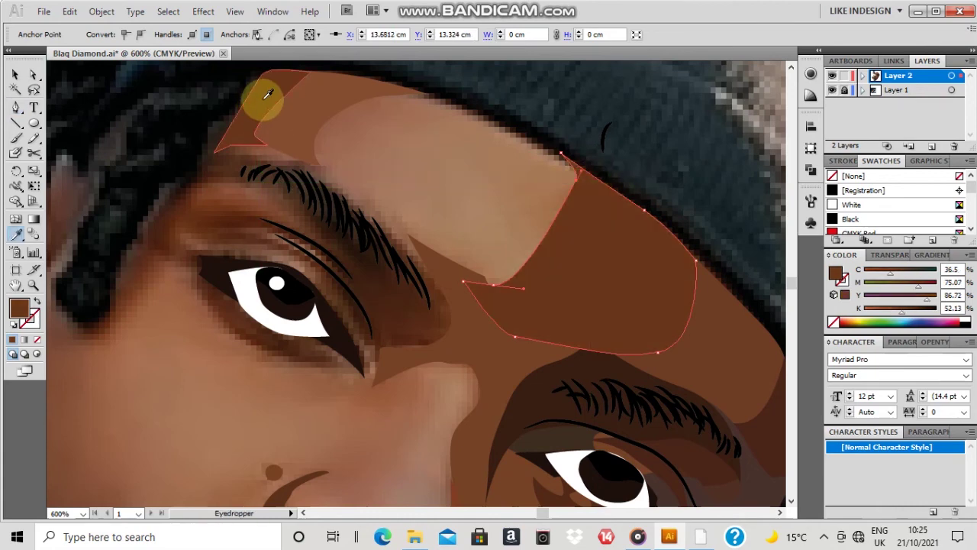
key(b)
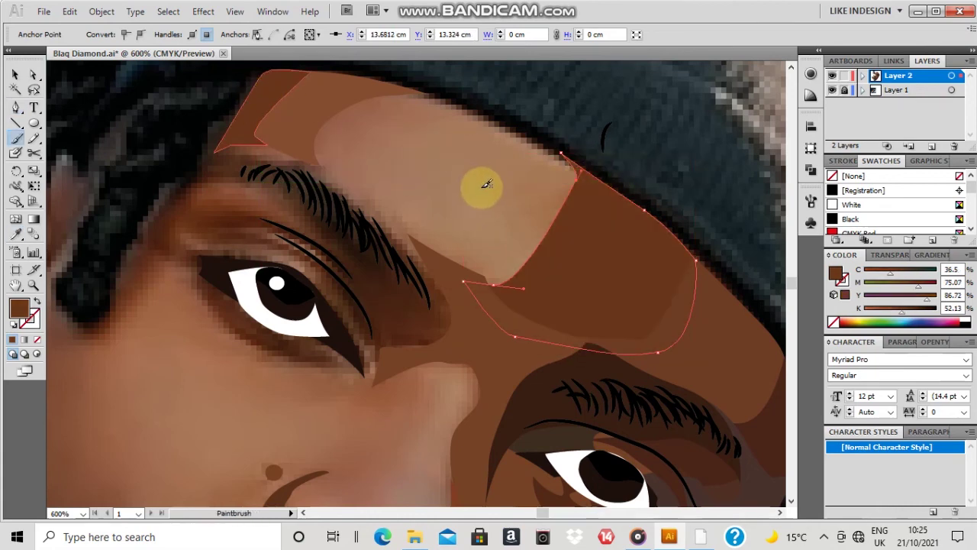
key(ctrl+shift+a)
key(shift+x)
scroll(434, 187, down, 4)
scroll(431, 189, up, 2)
scroll(428, 190, down, 3)
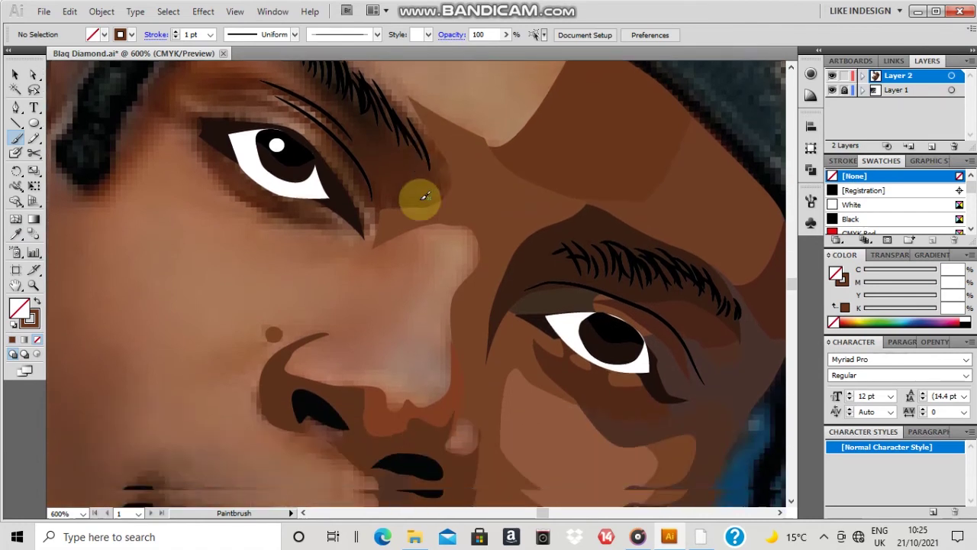
Trace the start of a stroke-free face shadow from the nose bridge down the nose side, over the nostril and onto the cheek.
key(p)
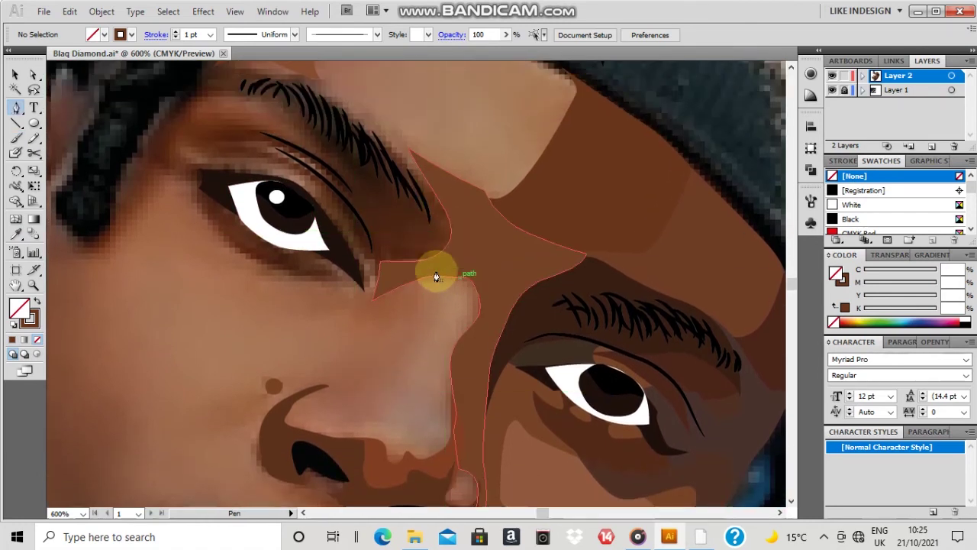
click(447, 272)
drag(423, 294, 422, 339)
drag(393, 390, 377, 394)
drag(306, 427, 309, 472)
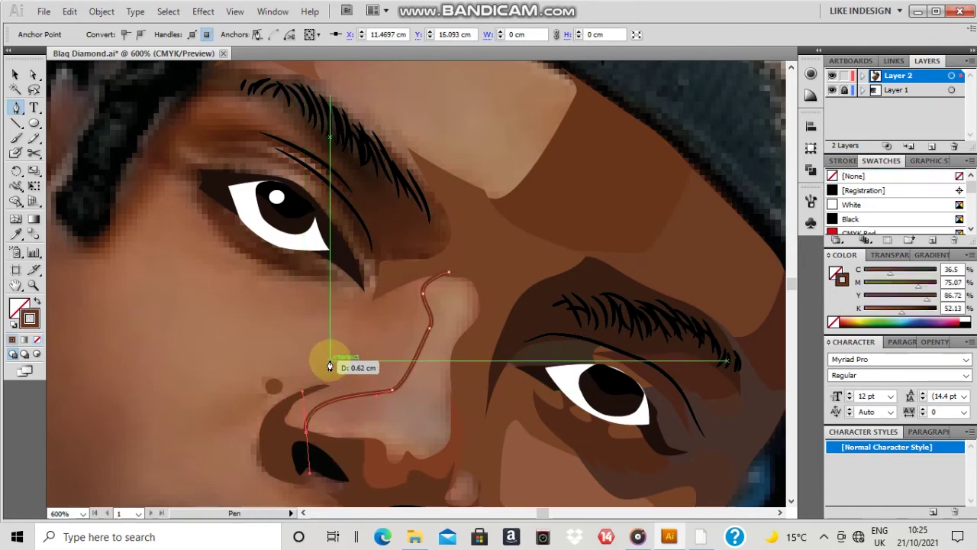
key(slash)
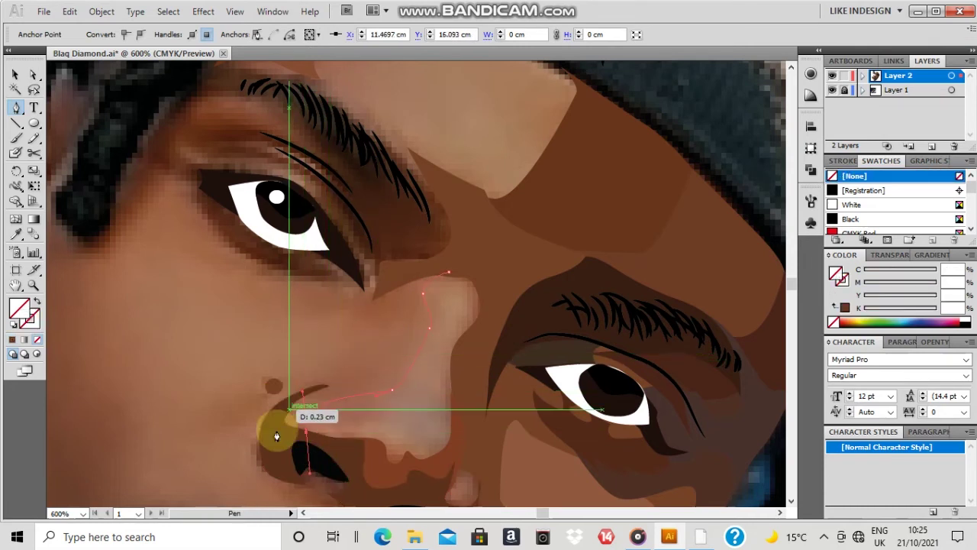
click(283, 432)
drag(240, 440, 246, 394)
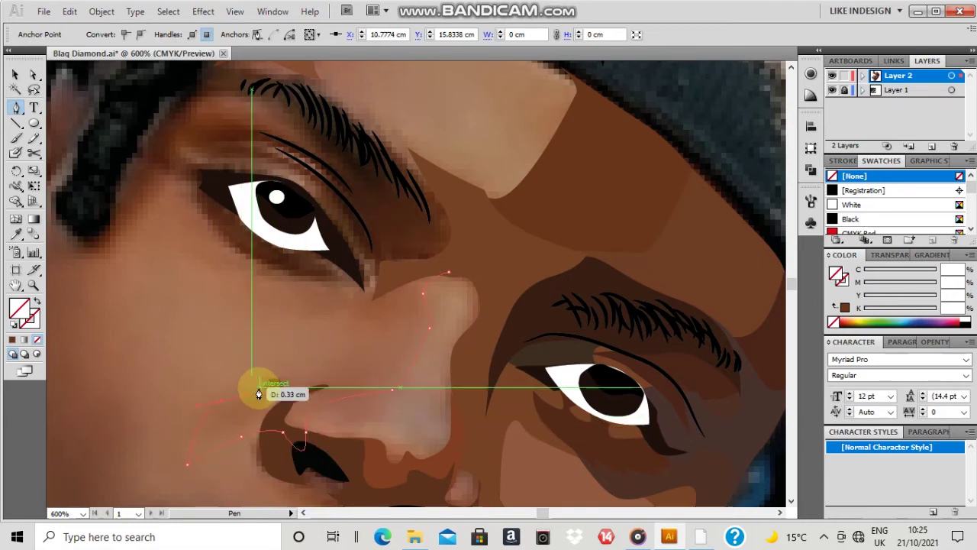
Extend the face shadow path around the cheek highlight, down to the mouth corner and back up the outer cheek.
drag(307, 360, 336, 326)
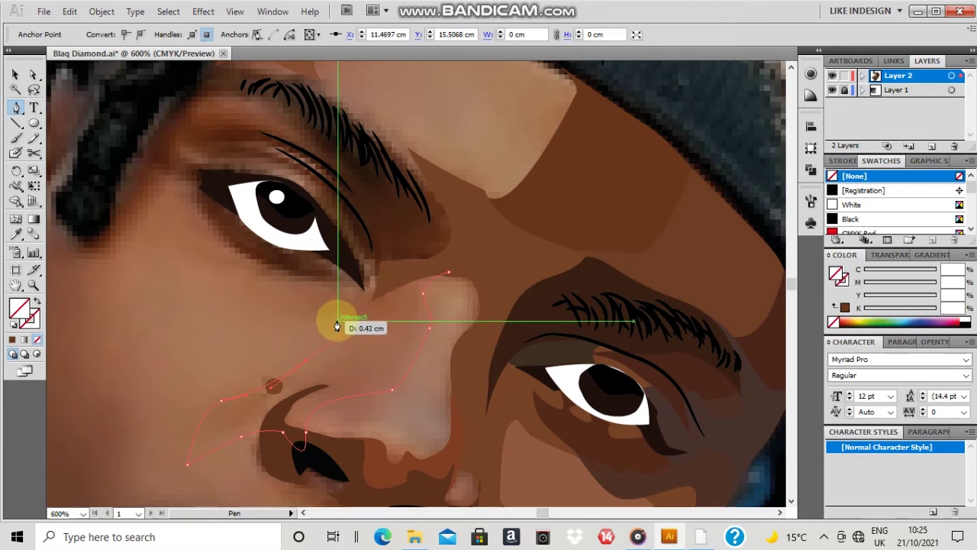
drag(280, 317, 118, 276)
scroll(150, 253, down, 7)
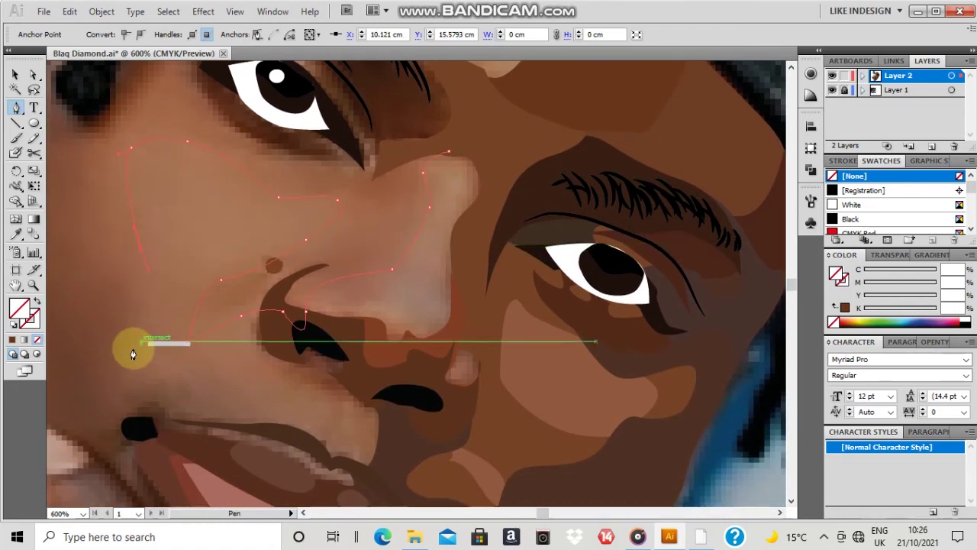
drag(134, 348, 137, 410)
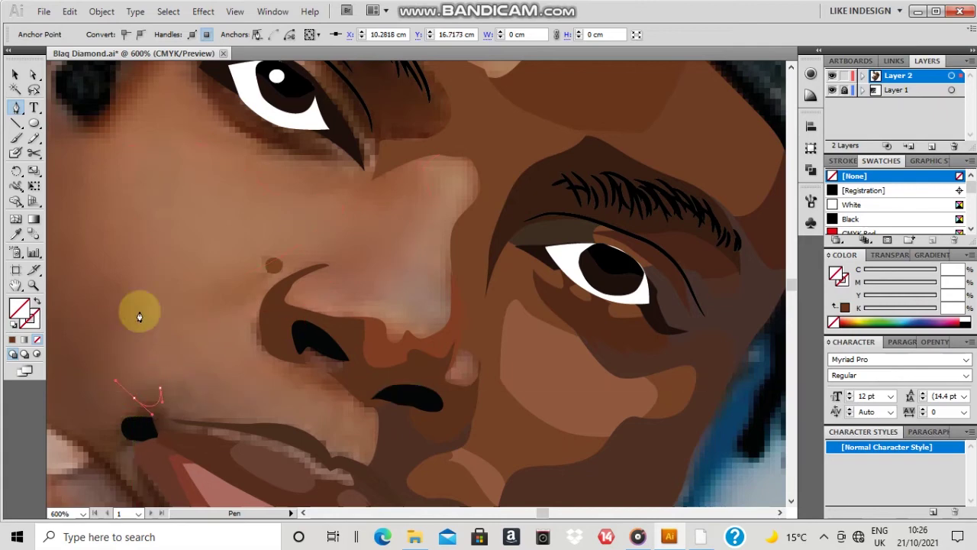
drag(109, 317, 105, 284)
drag(77, 243, 76, 209)
drag(81, 156, 81, 157)
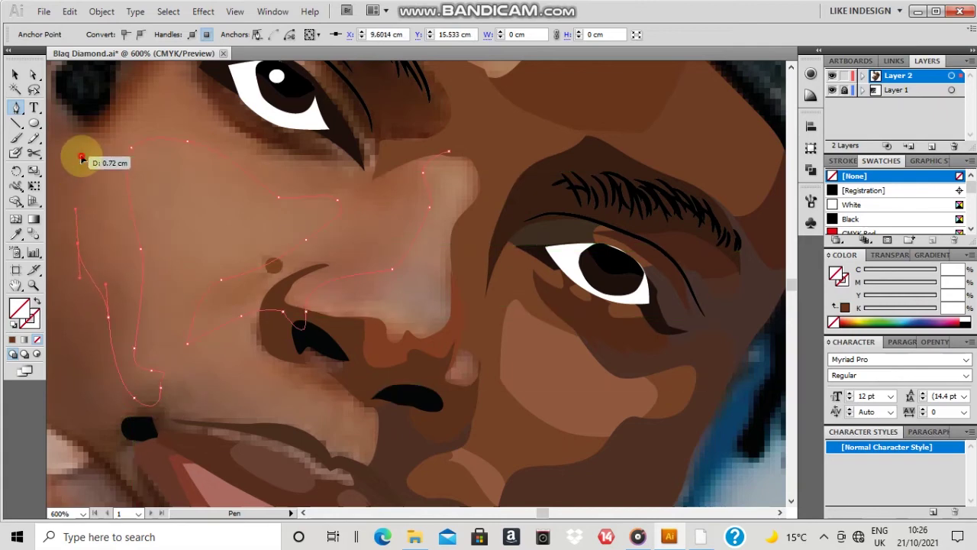
Extend the face shadow path past the dreadlock tip to the outer eye corner, below the eye and up to the eyelid crease.
scroll(105, 183, up, 8)
click(82, 258)
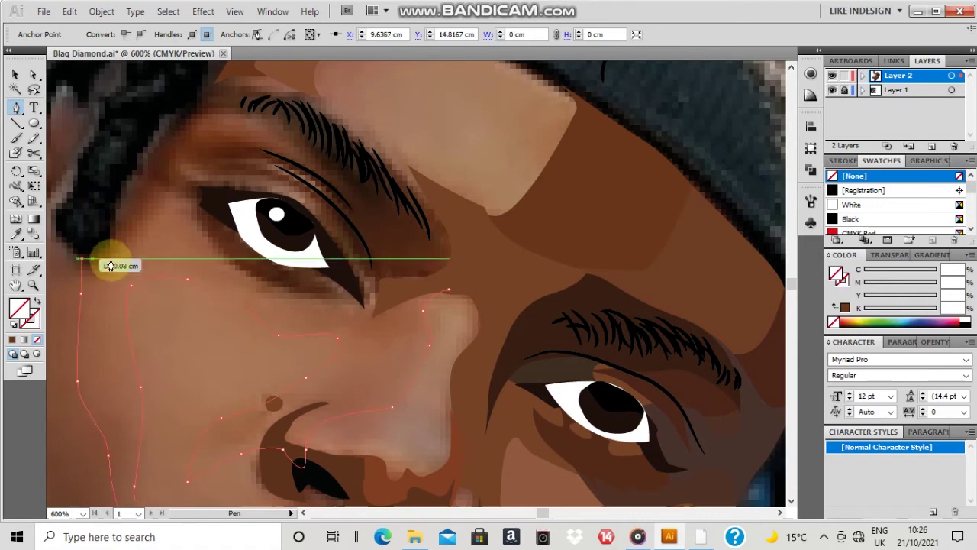
drag(126, 250, 204, 232)
click(168, 195)
drag(289, 295, 318, 319)
click(289, 294)
click(320, 290)
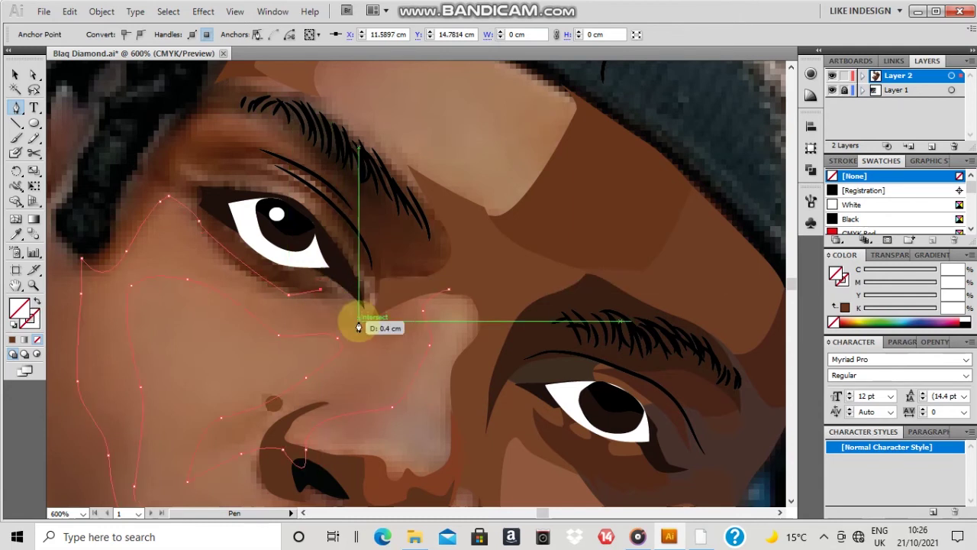
click(316, 248)
click(301, 207)
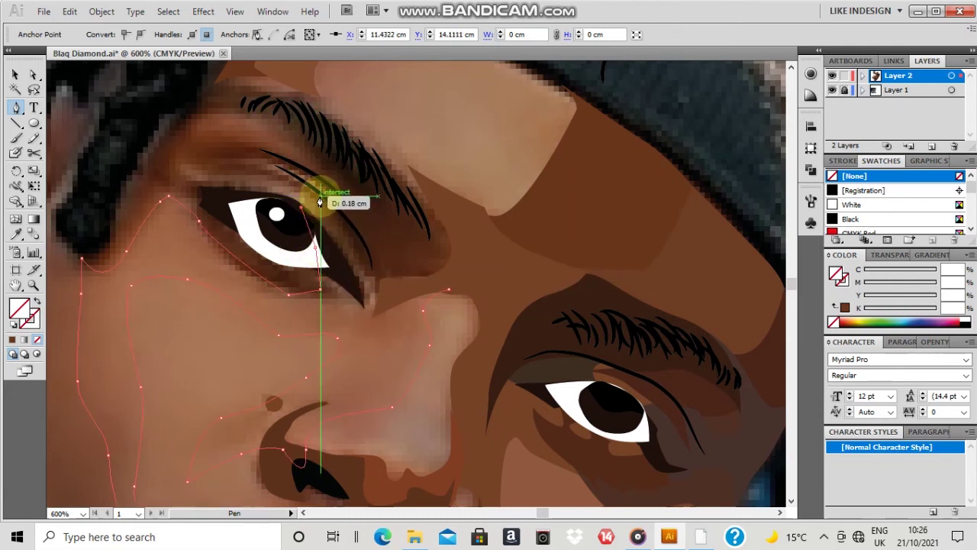
click(318, 194)
click(316, 191)
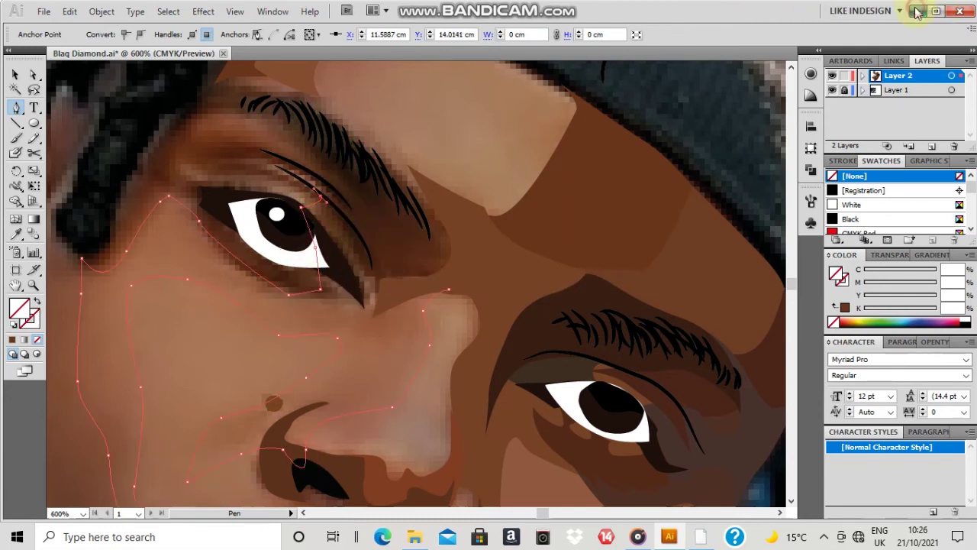
click(917, 11)
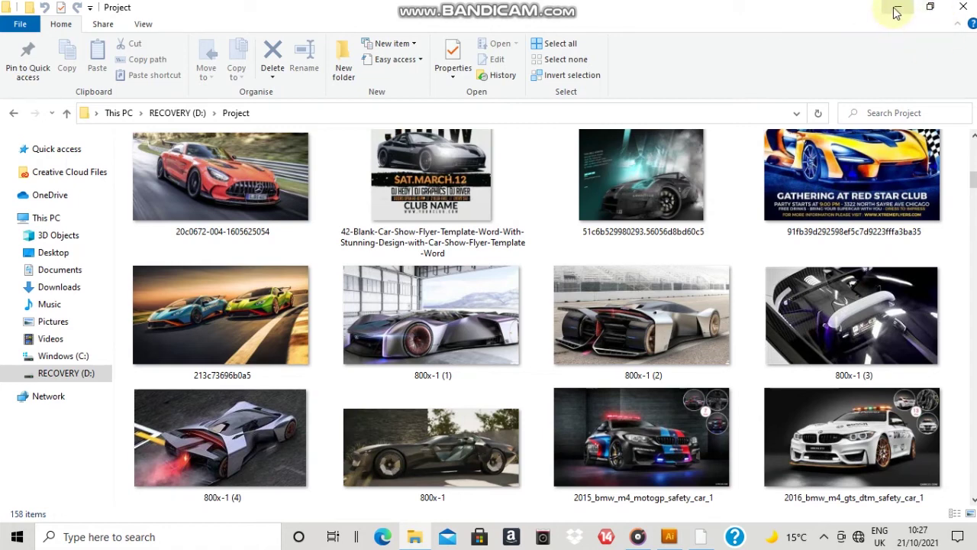
mouse_move(667, 542)
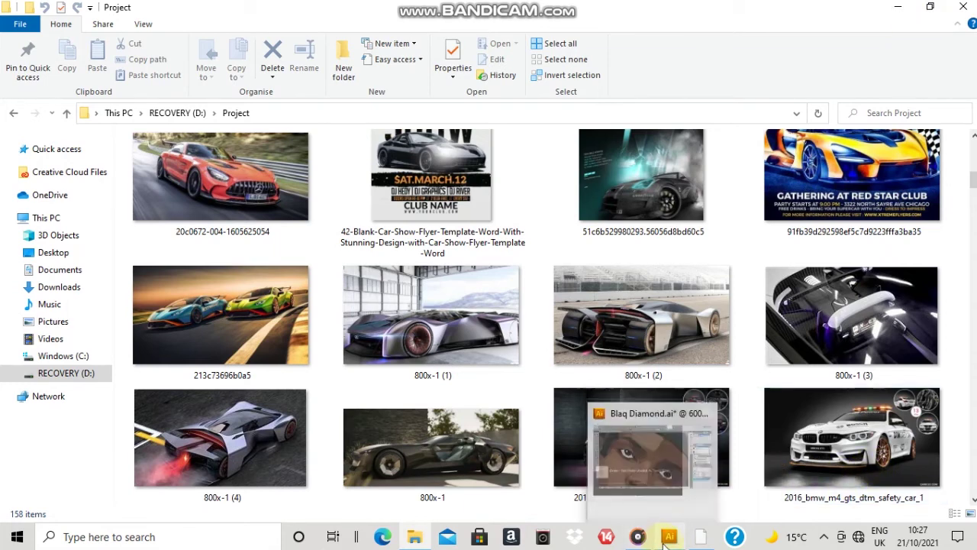
click(663, 488)
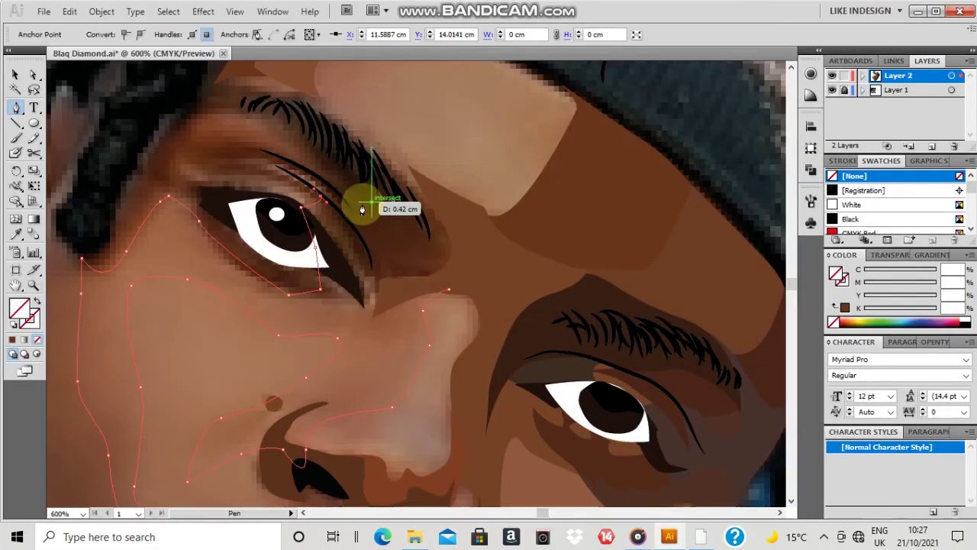
Close the face shadow path along the eyelid crease and past the inner eye corner to its start on the nose bridge.
drag(366, 248, 377, 272)
click(391, 285)
click(449, 288)
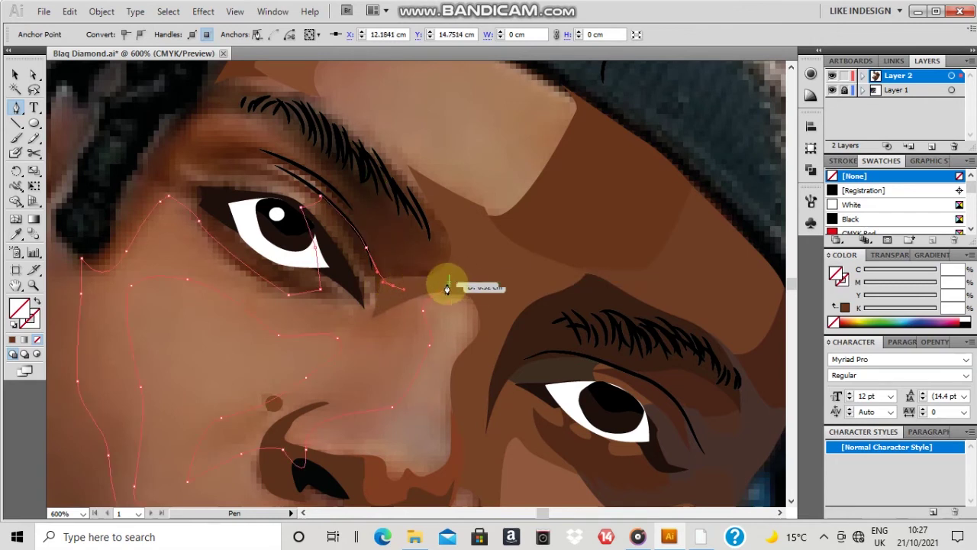
Fill the face shadow with the reddish brown sampled below the inner eye corner, send it to the back and deselect it.
key(i)
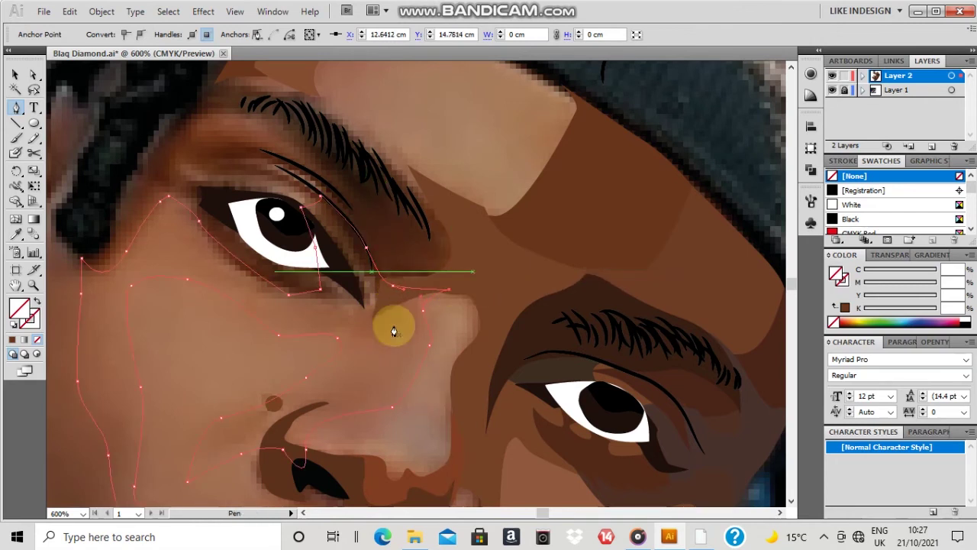
click(360, 321)
key(ctrl+shift+[)
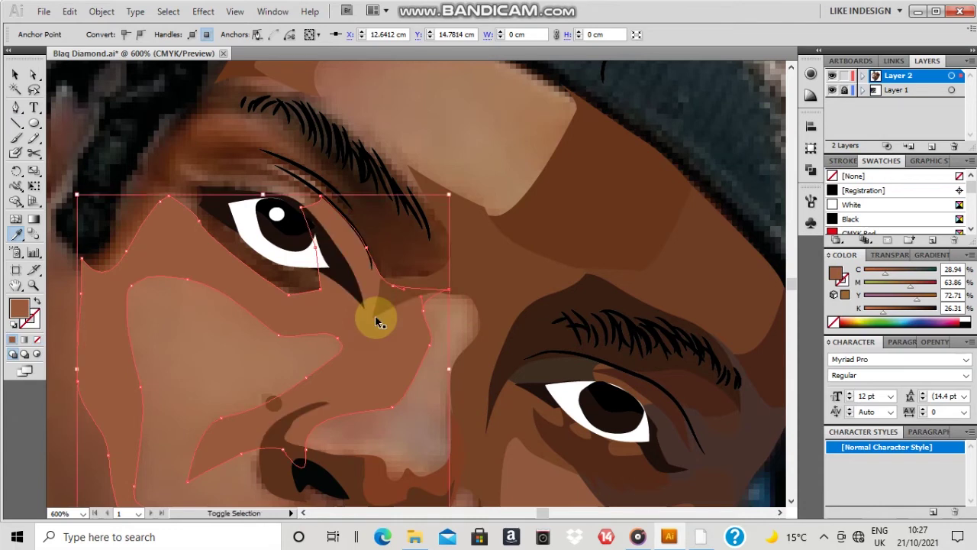
key(v)
key(ctrl+shift+a)
scroll(315, 306, down, 4)
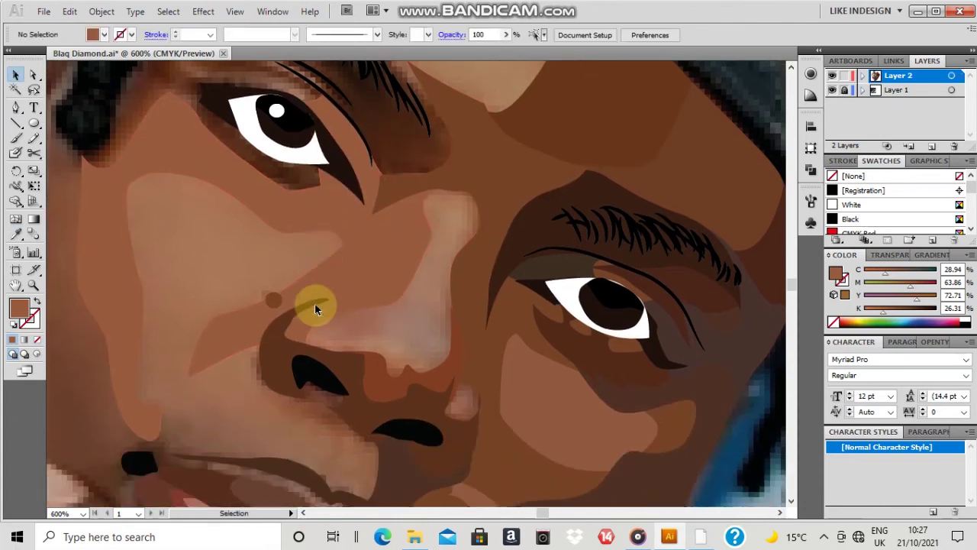
click(267, 328)
click(467, 352)
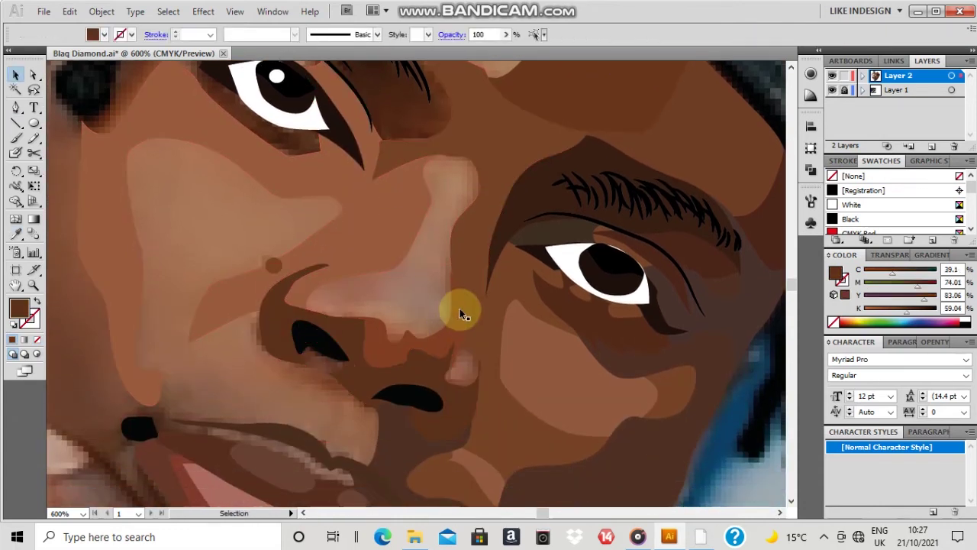
scroll(454, 246, up, 2)
scroll(458, 243, up, 3)
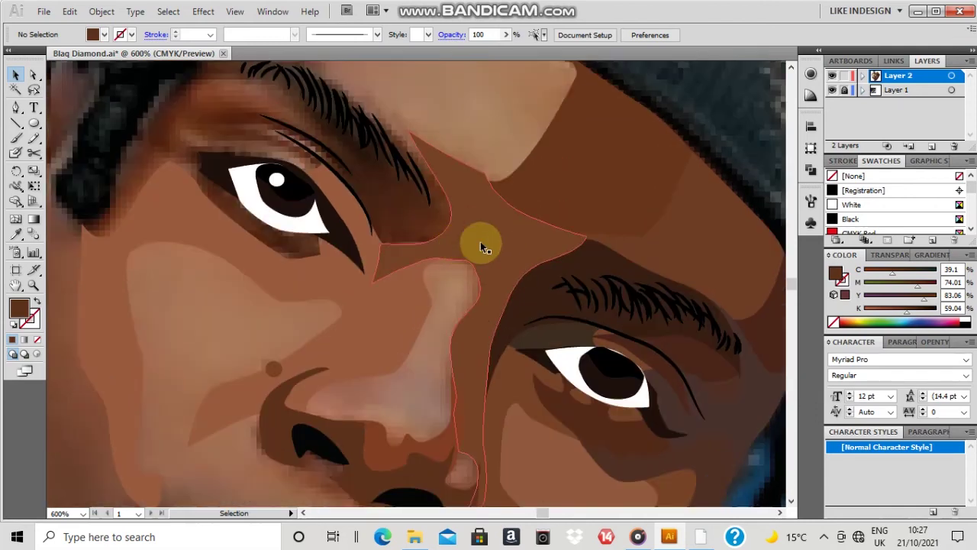
scroll(486, 146, up, 2)
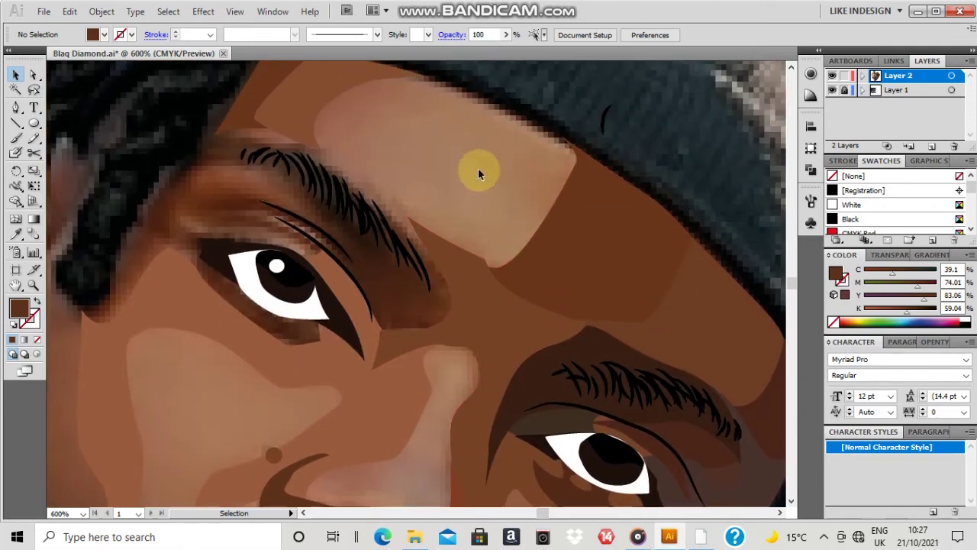
Trace an unfilled upper eyelid shadow path from the inner crease, below the eyebrow and around the eyelid highlights to the outer eye corner.
click(322, 265)
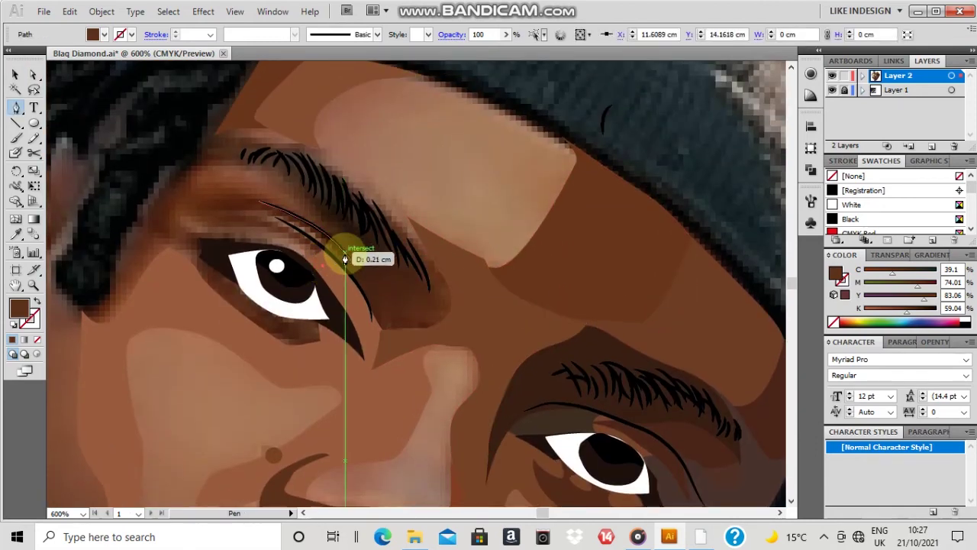
drag(347, 255, 286, 188)
click(348, 255)
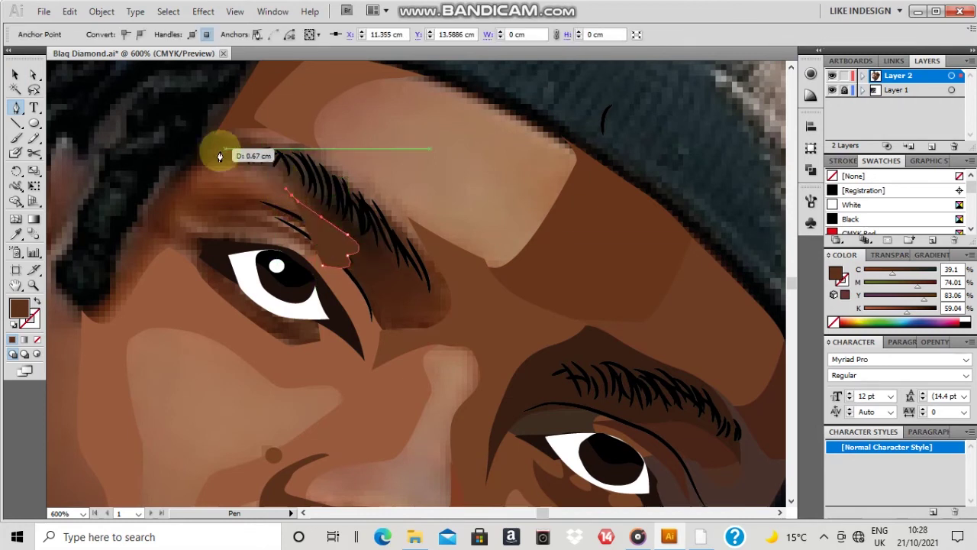
drag(233, 163, 182, 161)
drag(194, 174, 238, 189)
drag(252, 185, 234, 269)
drag(197, 229, 176, 245)
click(164, 250)
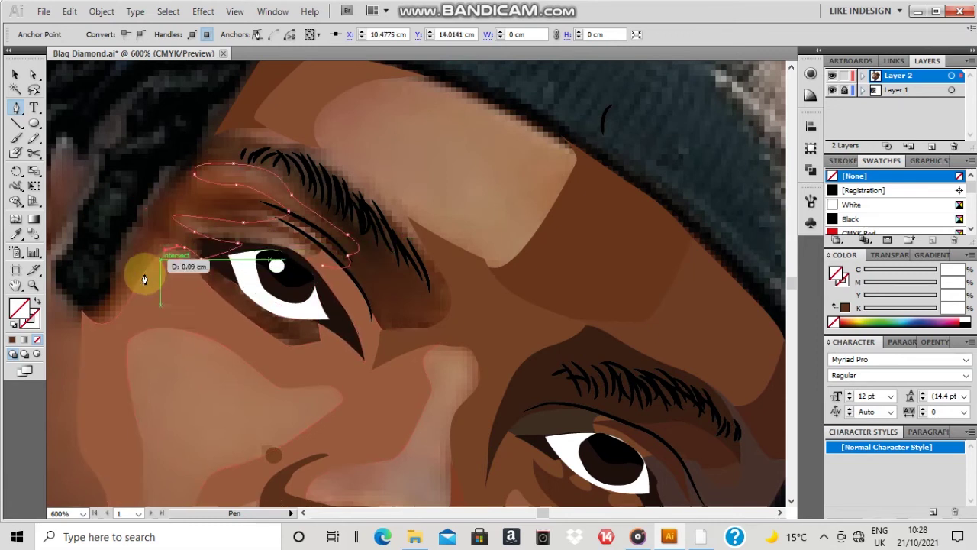
Extend the eyelid shadow path down to the dreadlock tip, redo the misplaced anchor points and follow the dreadlock's edge back up.
drag(108, 322, 118, 275)
click(84, 311)
key(ctrl+z)
key(ctrl+z)
click(82, 305)
click(120, 259)
drag(145, 209, 139, 203)
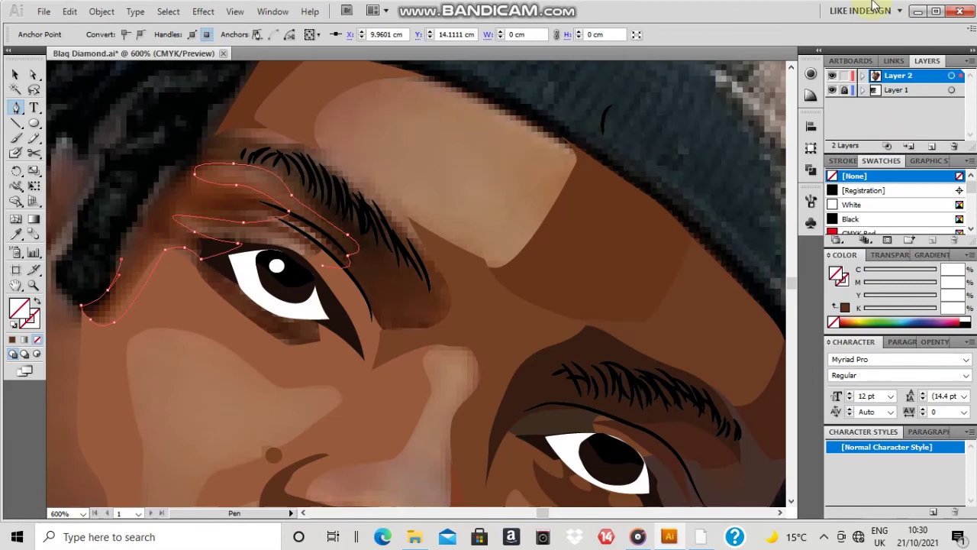
click(916, 15)
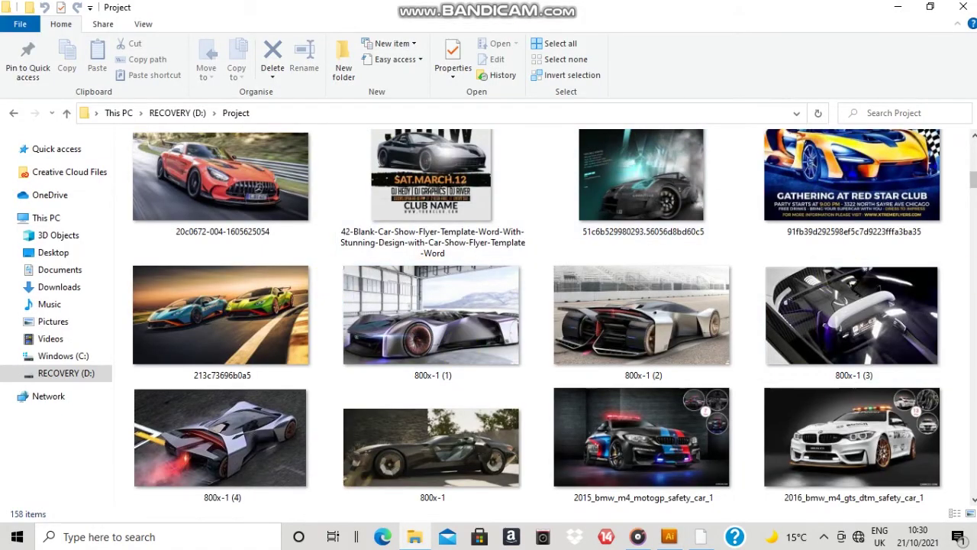
scroll(973, 191, down, 2)
drag(974, 191, 973, 226)
click(869, 236)
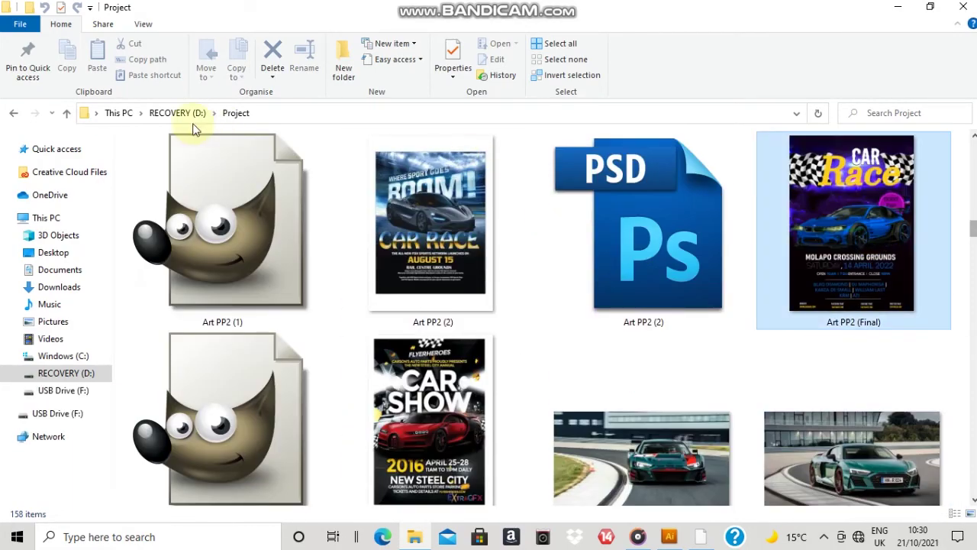
click(18, 413)
click(16, 386)
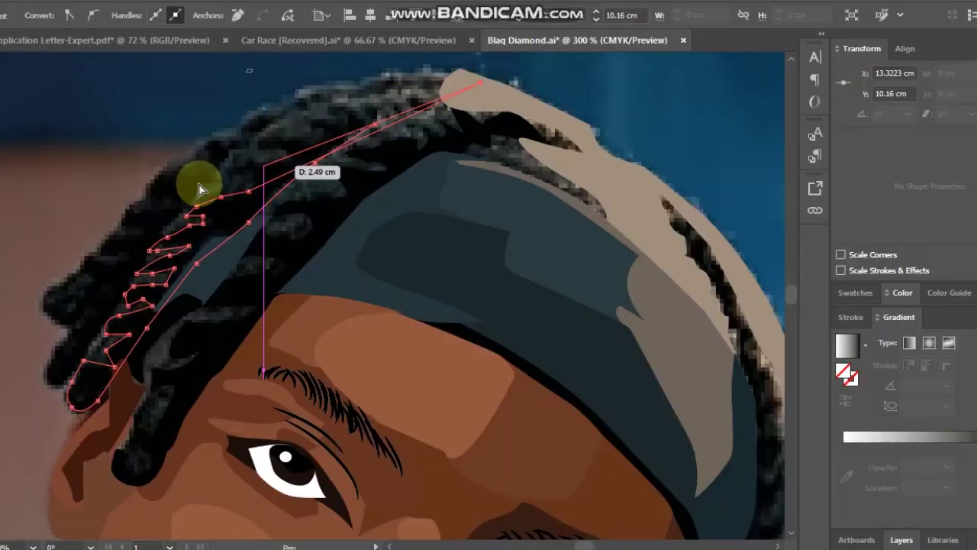
Undo the misplaced anchor point and continue the zigzag edge of the dreadlock shape upward along the strand's twists.
key(ctrl+z)
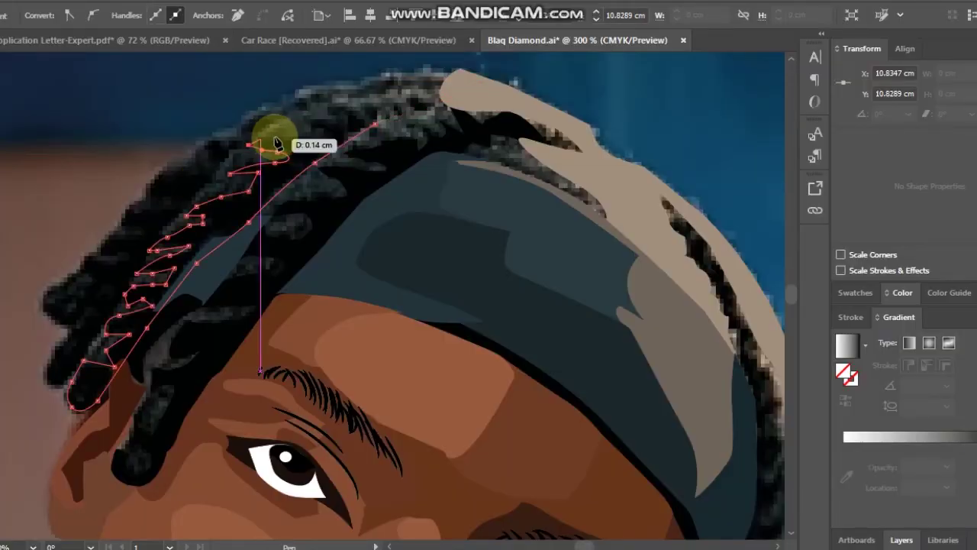
click(275, 136)
click(308, 140)
click(321, 143)
click(321, 130)
click(312, 132)
click(299, 120)
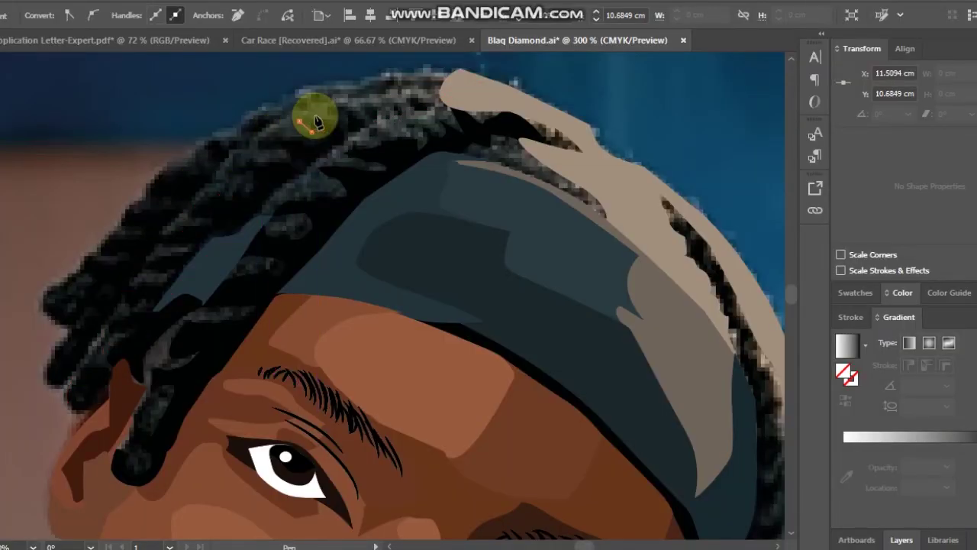
Finish and close the zigzag dreadlock shape at the beige patch on the crown, and fill it with black sampled from the strand.
click(327, 121)
click(340, 121)
click(326, 106)
click(359, 114)
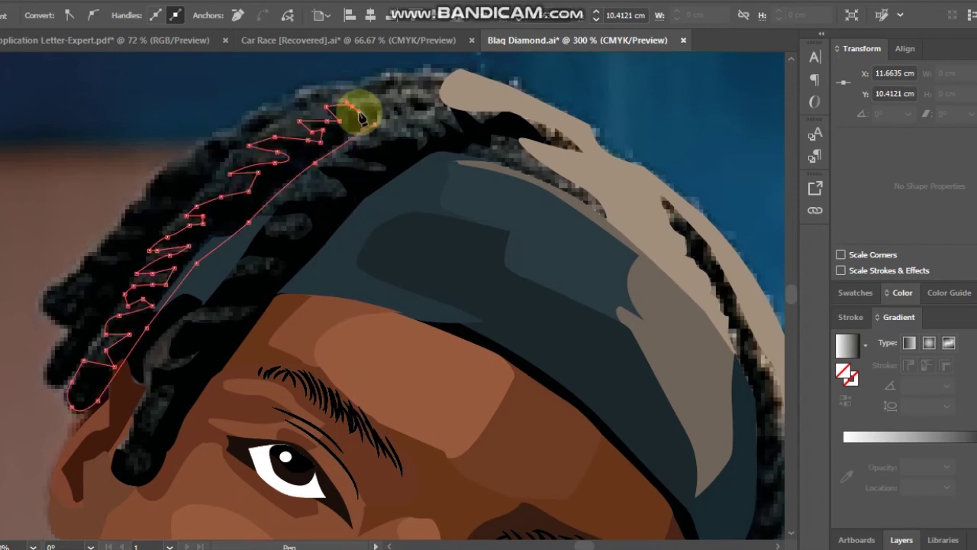
click(444, 107)
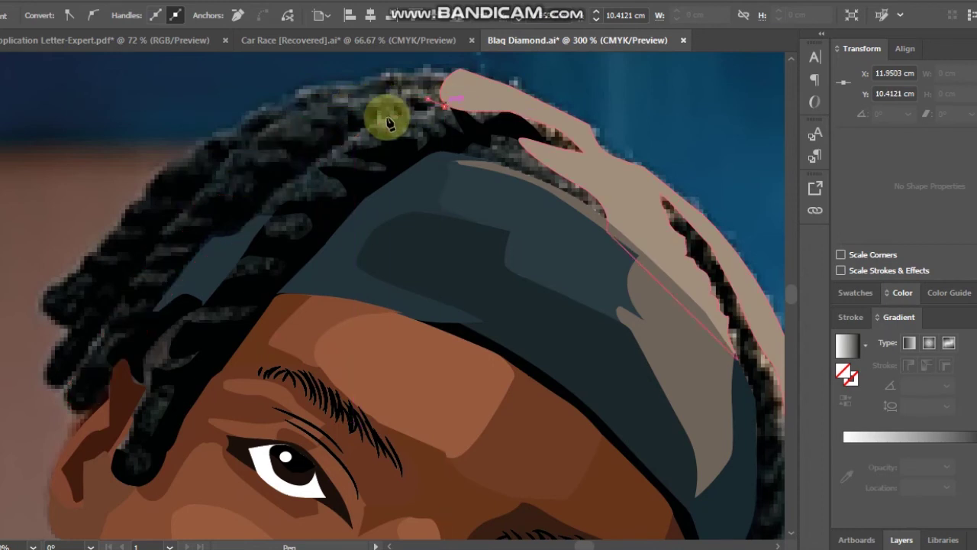
key(i)
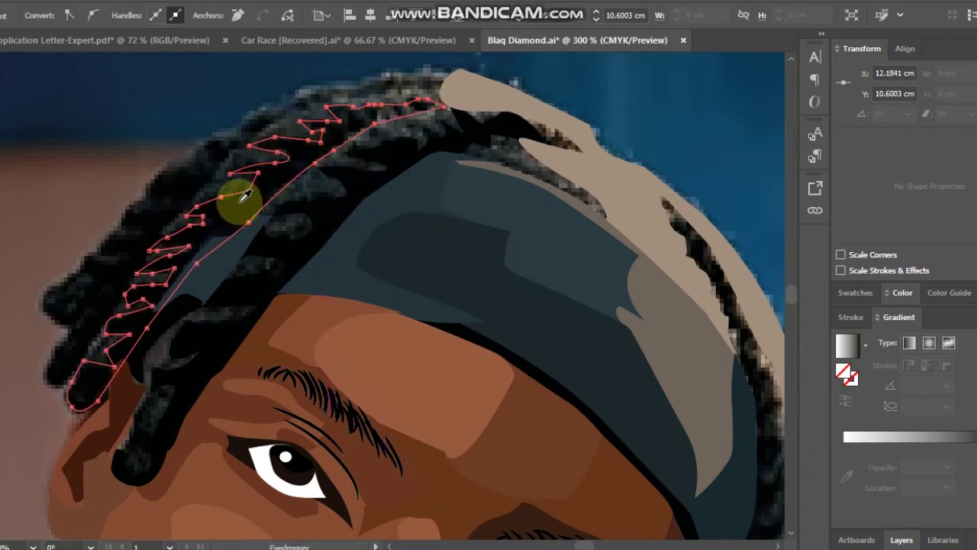
click(228, 211)
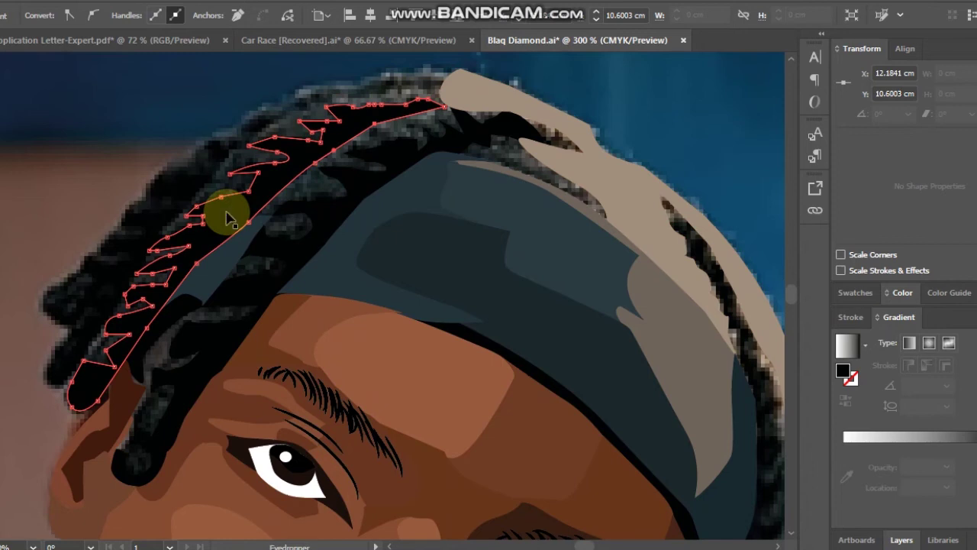
Trace the next outer dreadlock from its tip beside the ear, following its inner edge up towards the crown.
ctrl+click(227, 218)
ctrl+click(168, 200)
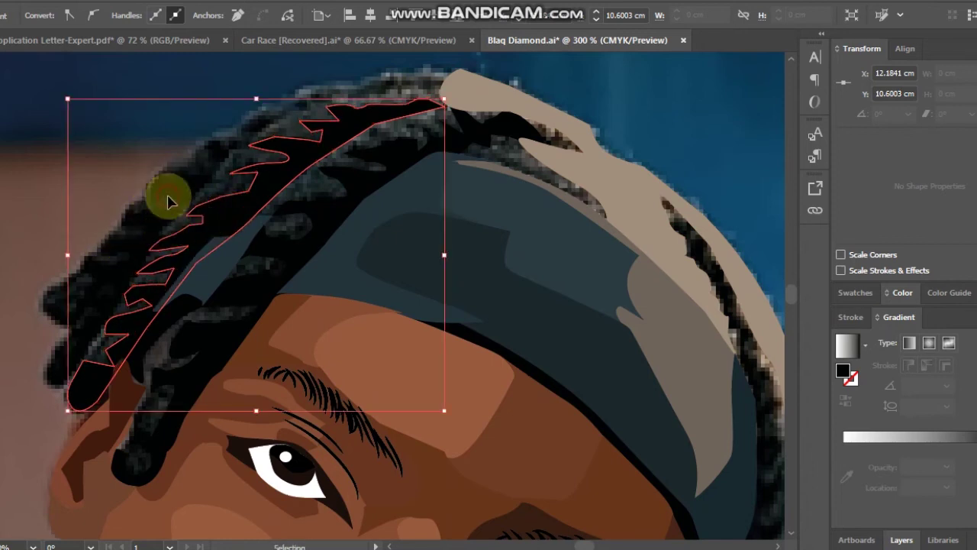
click(52, 280)
key(p)
click(52, 347)
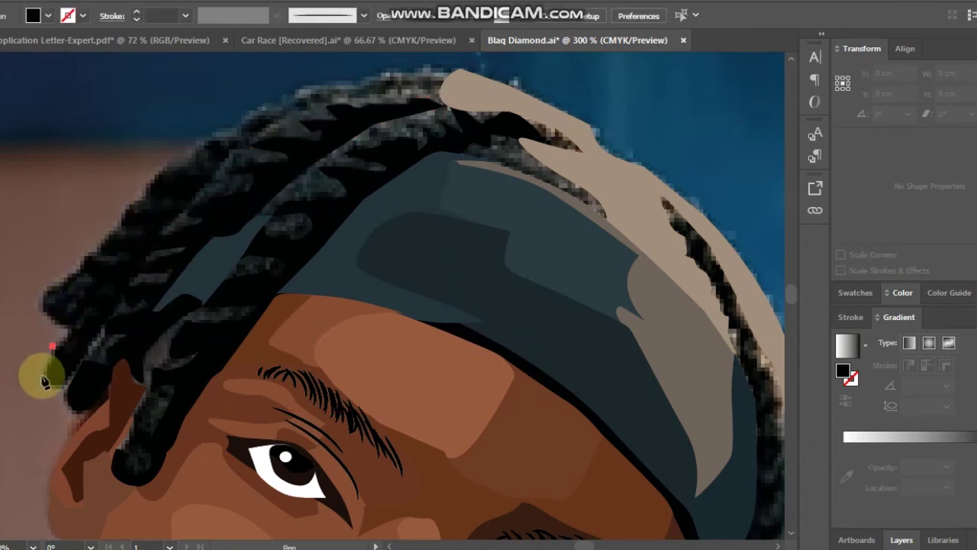
drag(49, 376, 48, 384)
click(61, 381)
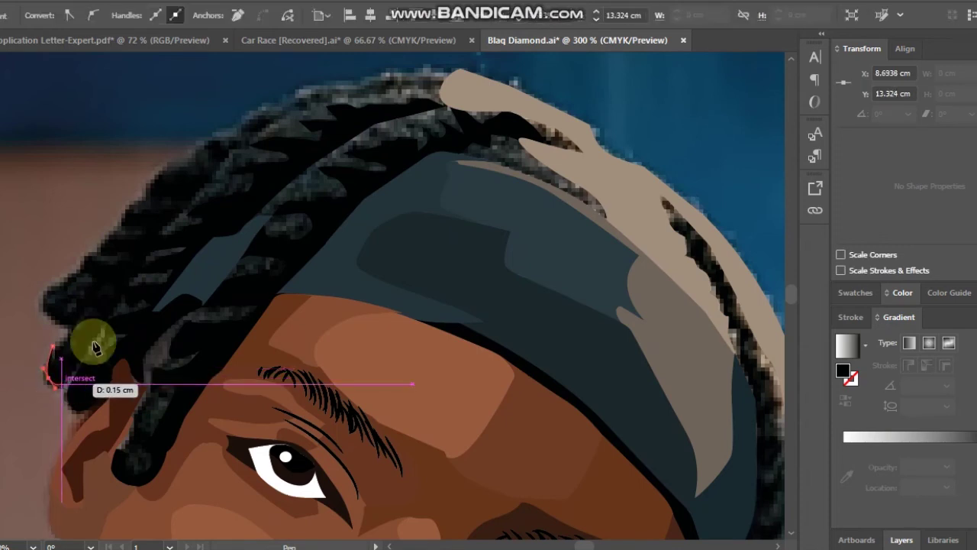
click(92, 342)
click(116, 306)
click(140, 270)
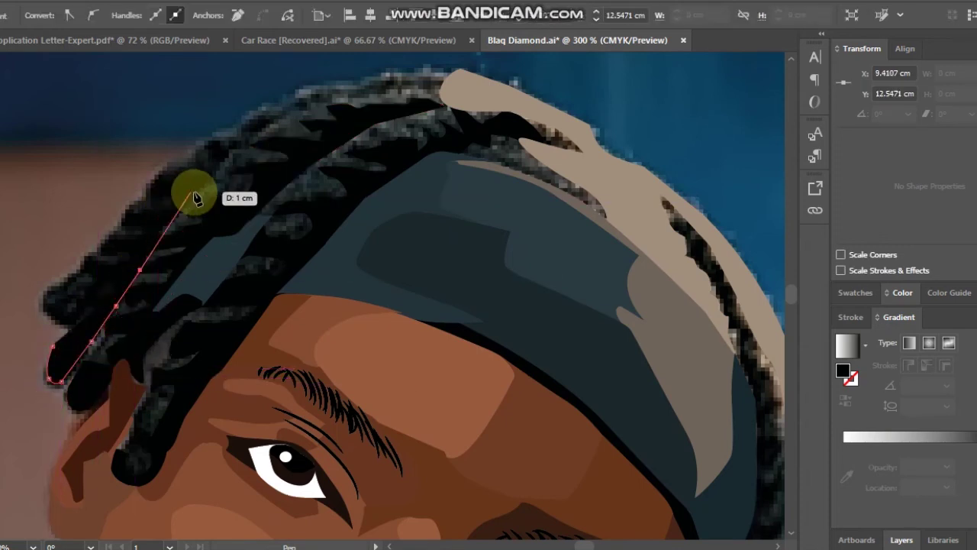
click(197, 191)
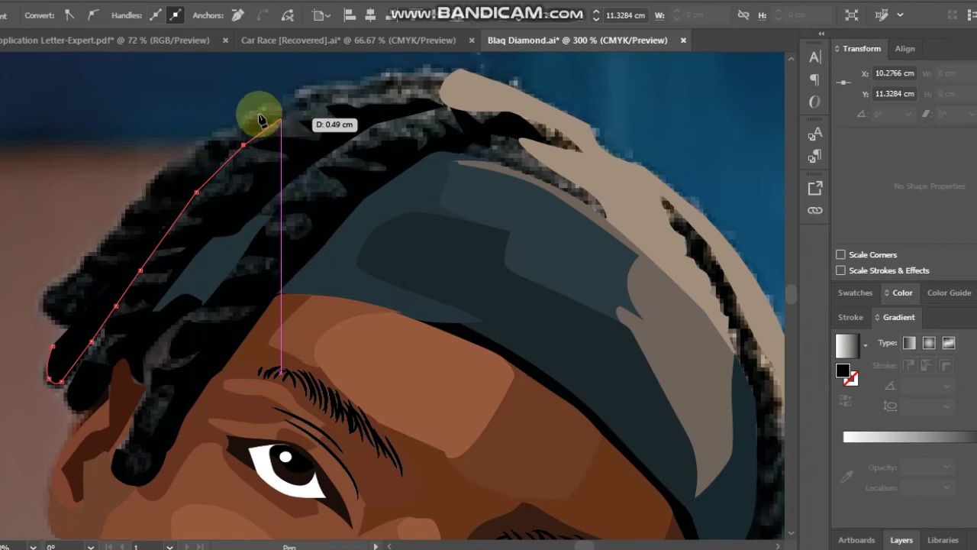
Turn the unfilled path back down the dreadlock's outer edge, zigzagging around the strand's upper twists.
click(206, 153)
click(195, 169)
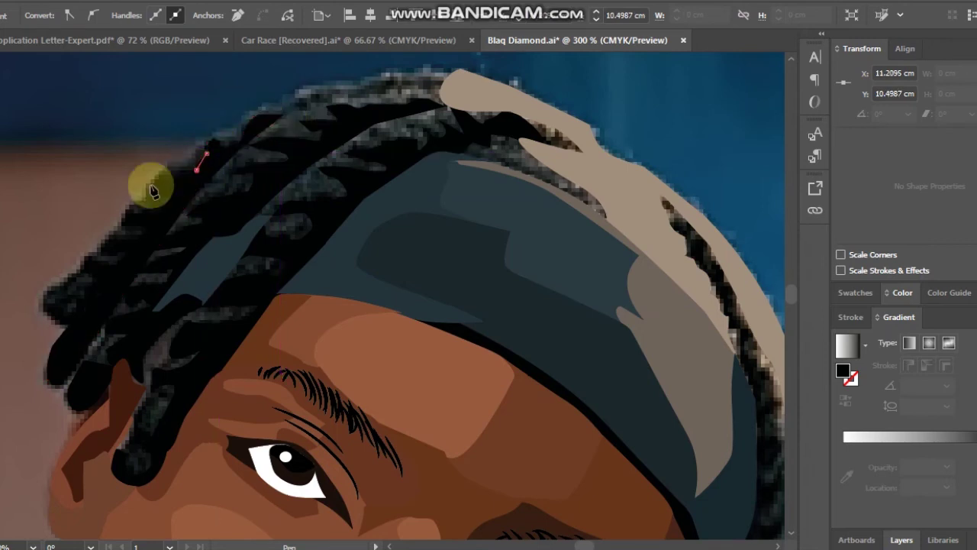
drag(147, 208, 171, 207)
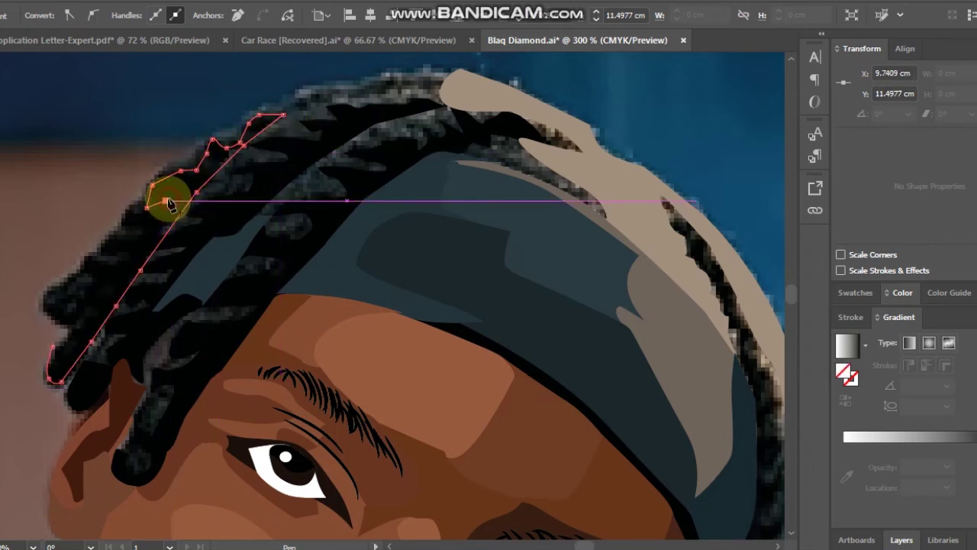
click(173, 207)
click(121, 215)
click(146, 242)
click(123, 241)
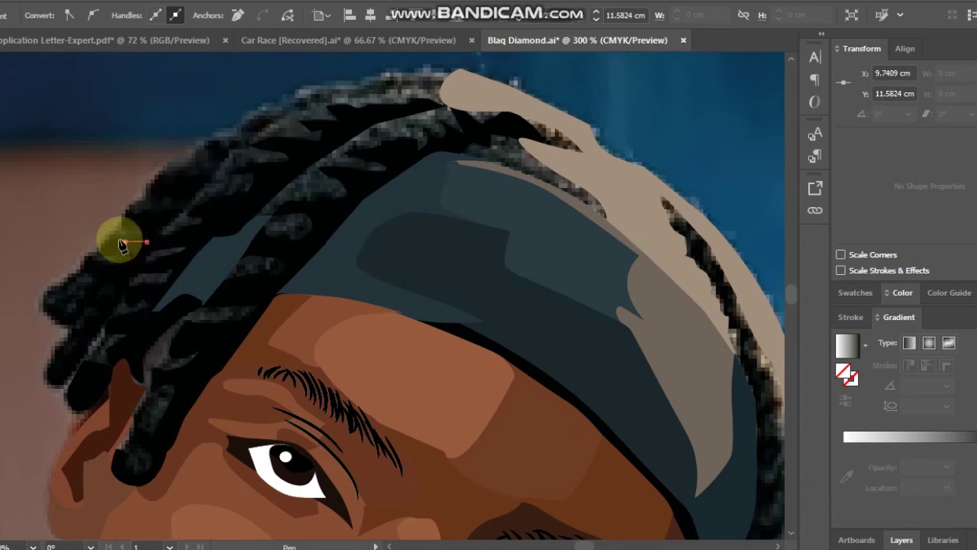
Continue the zigzag along the dreadlock's lower twists down to its tip.
click(112, 237)
click(101, 249)
click(120, 255)
click(126, 252)
click(120, 258)
click(105, 263)
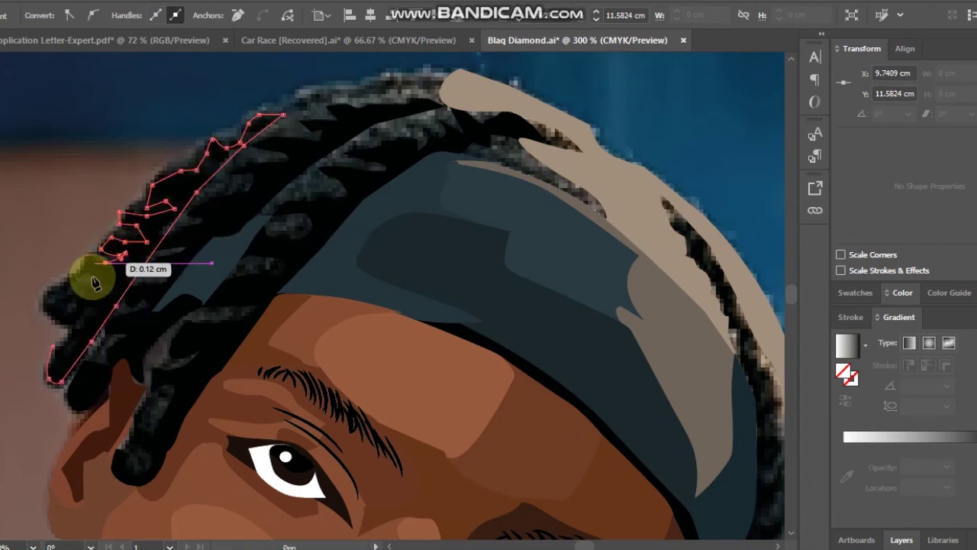
click(83, 320)
click(72, 338)
click(62, 351)
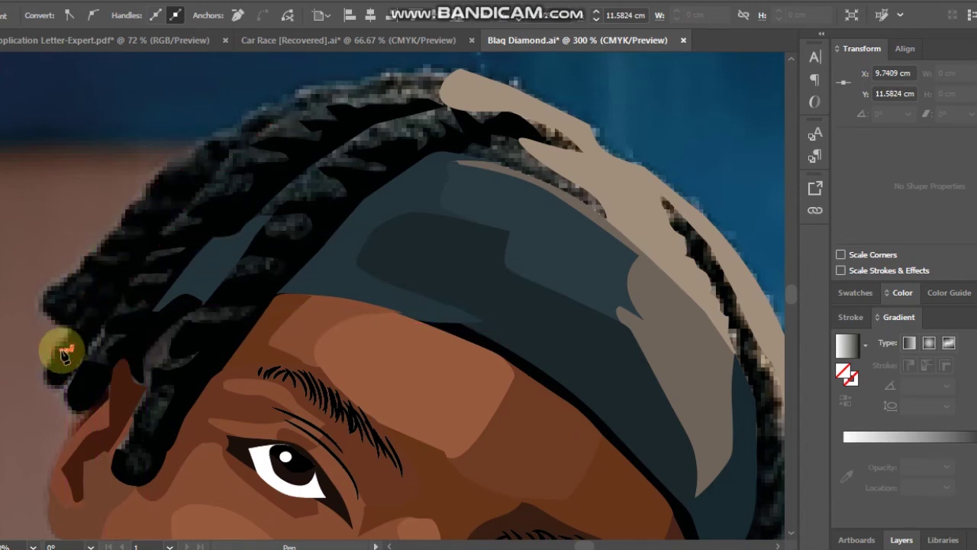
Close the outer dreadlock shape at its tip and fill it with black sampled from the neighbouring dreadlock.
click(54, 350)
key(i)
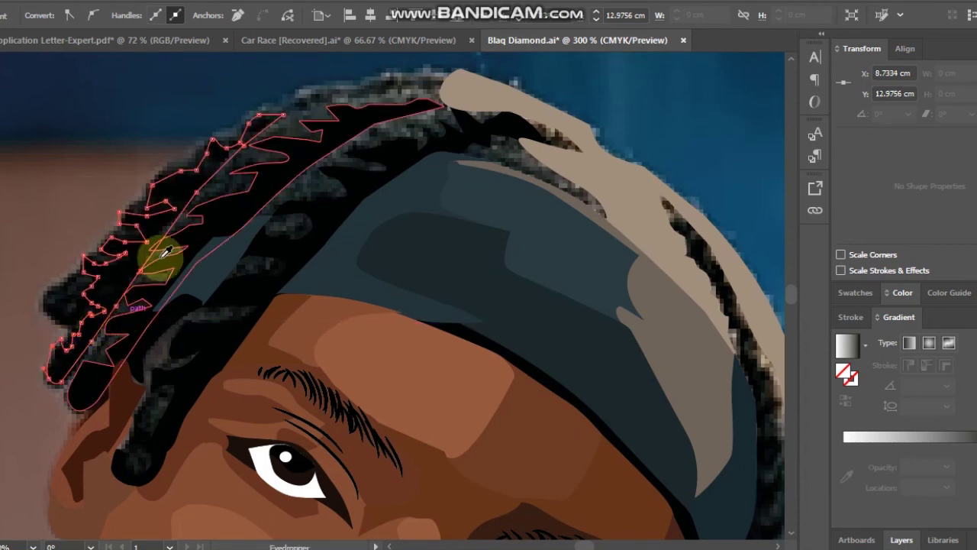
key(v)
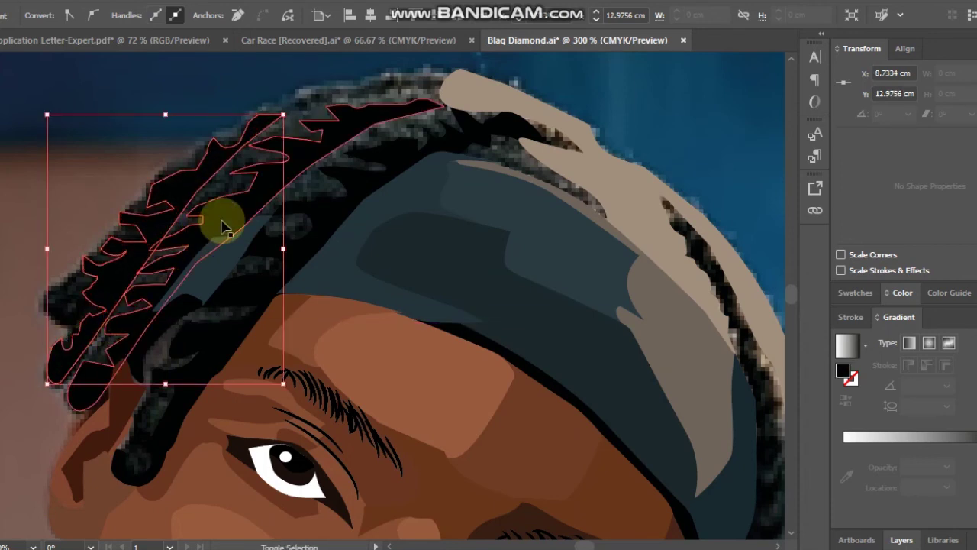
ctrl+click(77, 294)
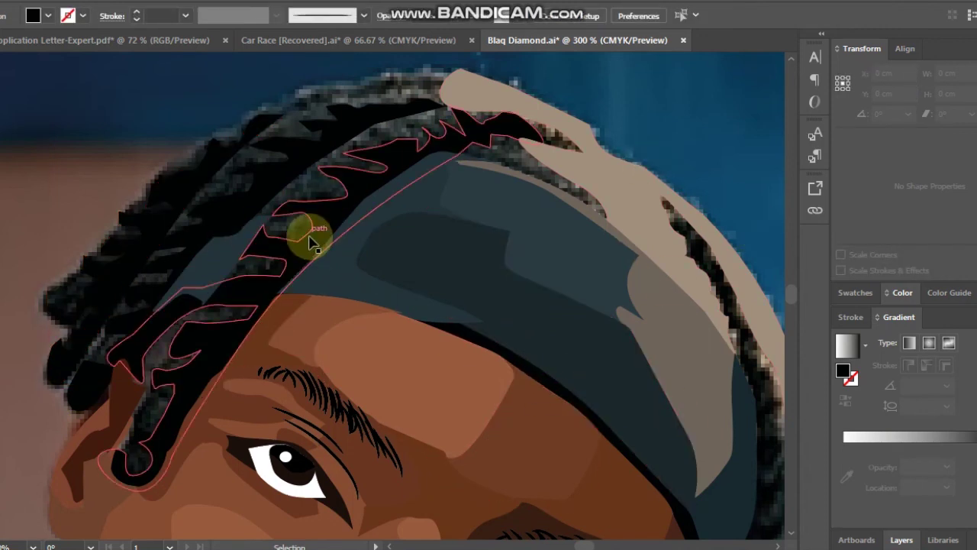
Start a hair base shape at the front dreadlock's tip, passing above the ear and around the lower dreadlock tips.
click(116, 452)
drag(134, 406, 136, 390)
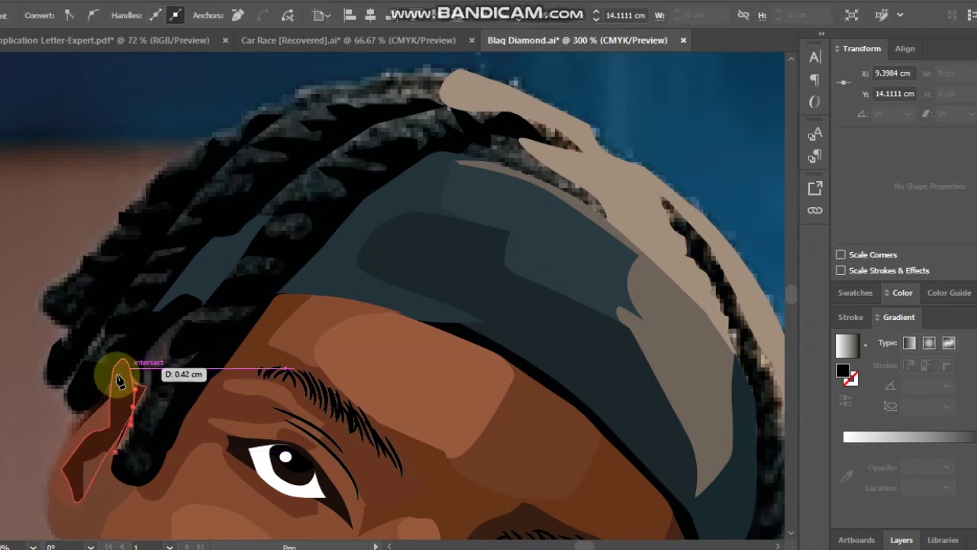
click(124, 371)
click(76, 410)
click(61, 386)
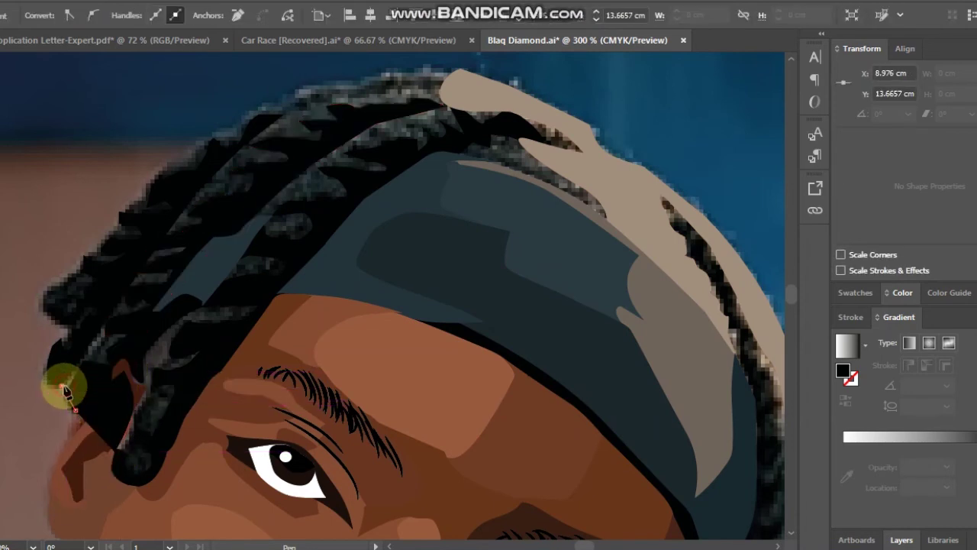
click(61, 348)
drag(62, 326, 48, 320)
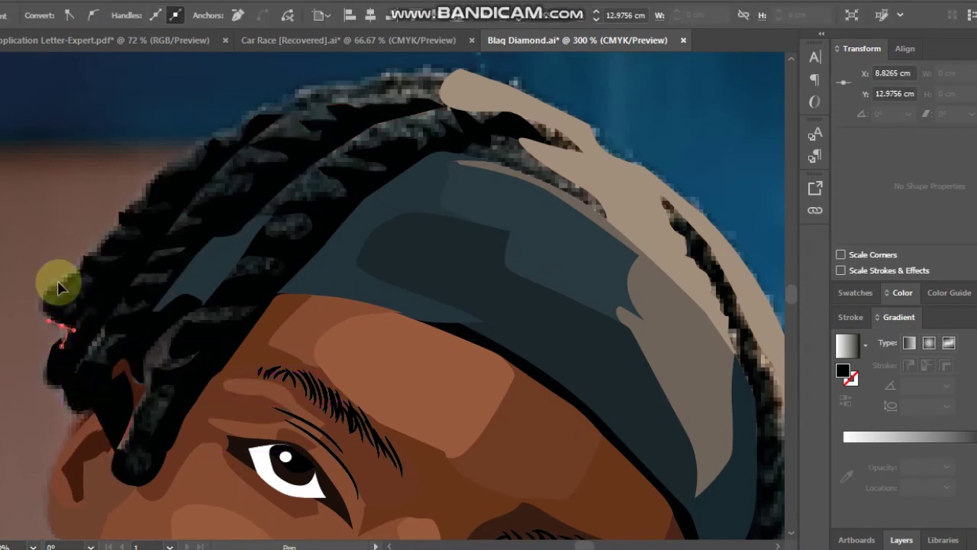
Extend the hair base outline up the back of the head, following the bumpy outer silhouette of the dreadlocks.
click(75, 268)
click(83, 264)
click(91, 255)
click(92, 250)
click(105, 237)
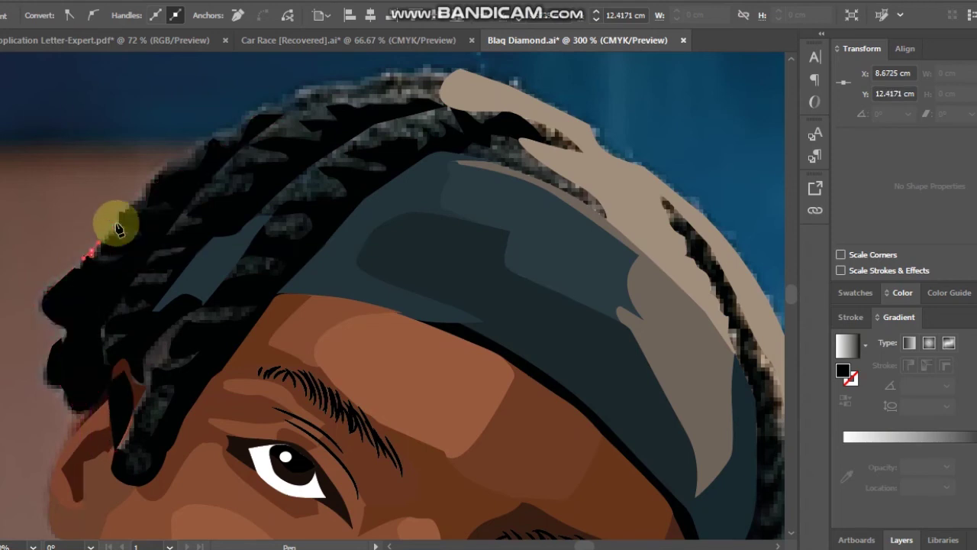
click(112, 230)
click(119, 211)
click(129, 199)
click(136, 197)
click(153, 180)
click(166, 163)
click(175, 163)
click(186, 157)
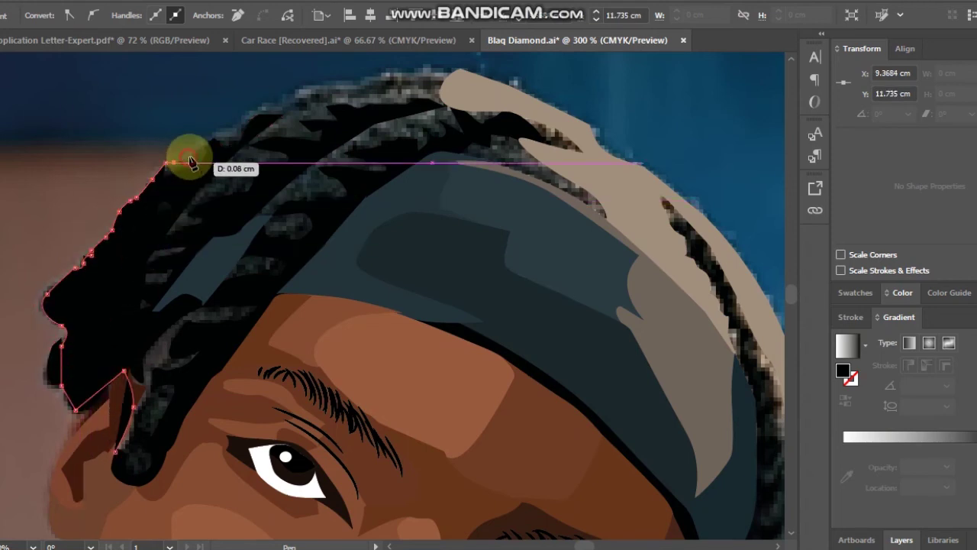
click(202, 138)
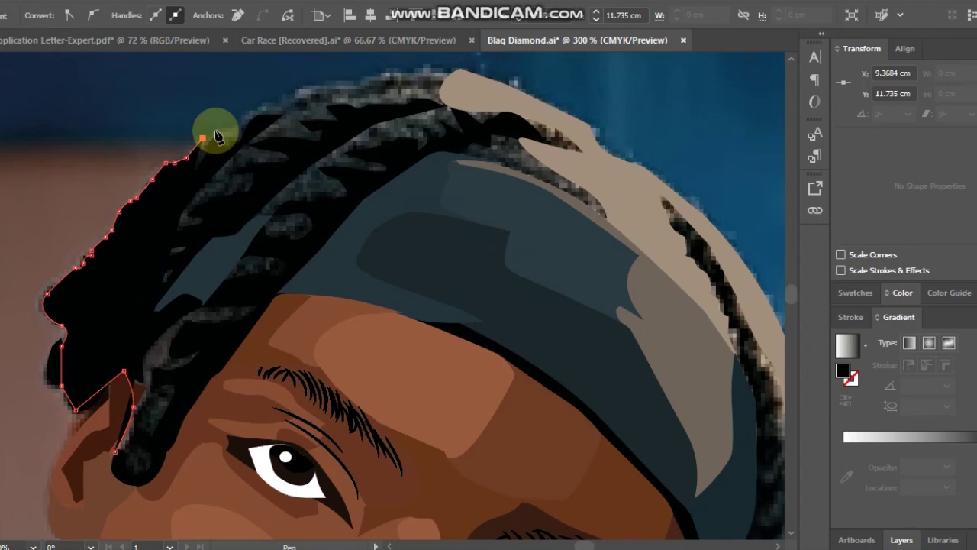
Continue the hair base outline over the top of the dreadlocks to the beige patch on the crown.
click(223, 130)
click(242, 114)
click(256, 107)
click(284, 98)
click(298, 91)
click(333, 79)
click(353, 77)
click(397, 70)
click(413, 68)
drag(435, 69, 437, 78)
scroll(437, 77, up, 1)
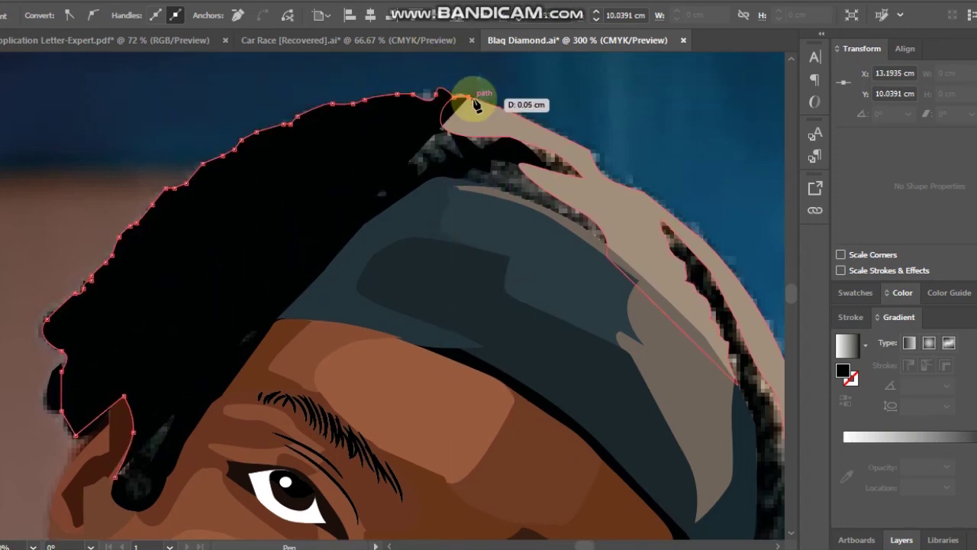
Trace the small hair bumps above the beige patch on the crown as part of the hair base outline.
click(469, 95)
click(478, 82)
click(487, 82)
click(489, 103)
click(494, 106)
click(506, 104)
click(517, 104)
click(527, 108)
click(527, 119)
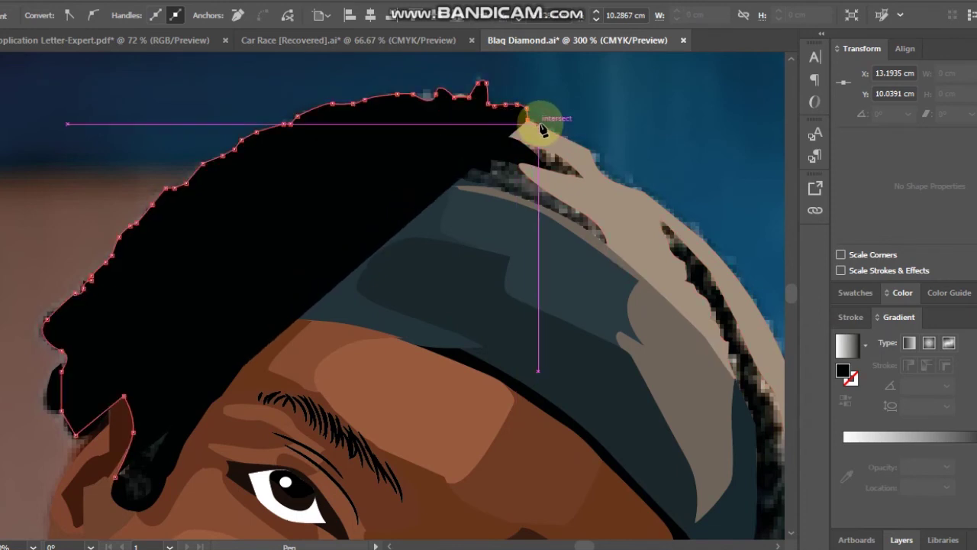
Remove the path's fill and continue the hair base outline across the beige patch down to the headband's upper edge.
key(slash)
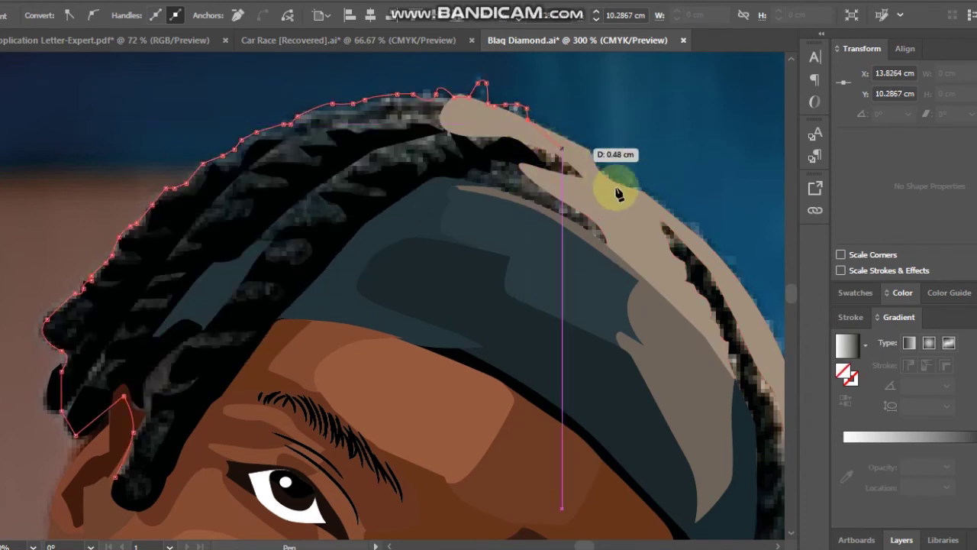
click(562, 148)
click(585, 180)
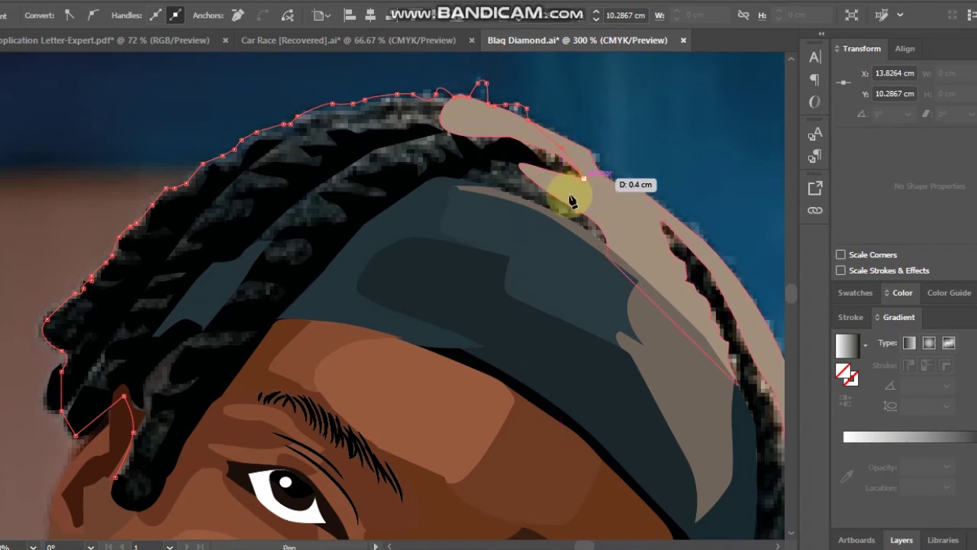
click(573, 196)
click(593, 211)
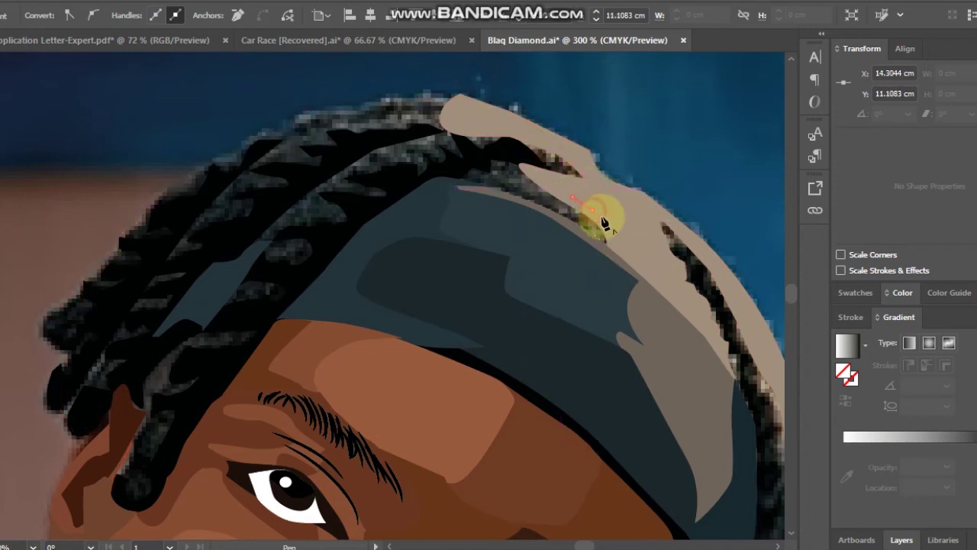
click(610, 225)
click(576, 224)
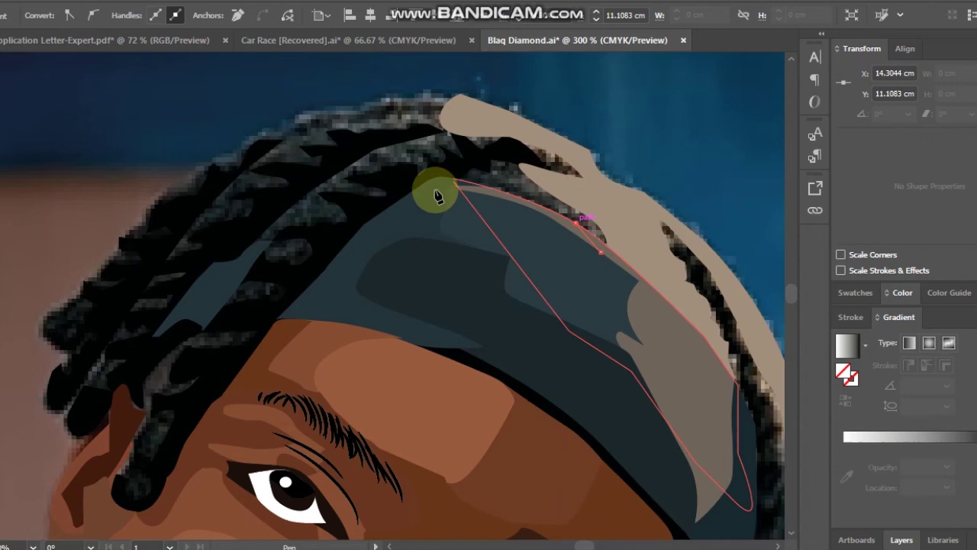
Run the hair base outline back along the headband and forehead edge, around the front dreadlock's tip, and close it.
click(256, 351)
click(232, 380)
click(173, 479)
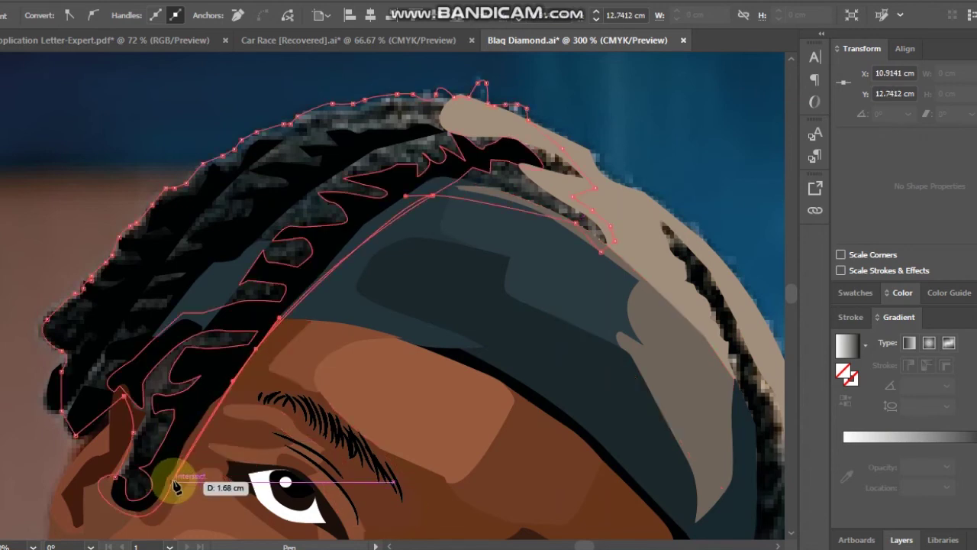
click(134, 517)
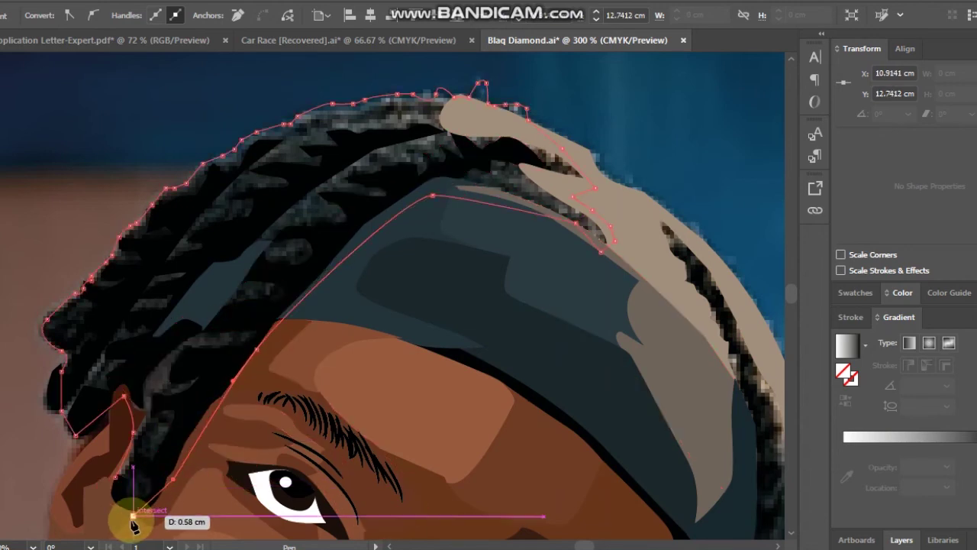
click(116, 478)
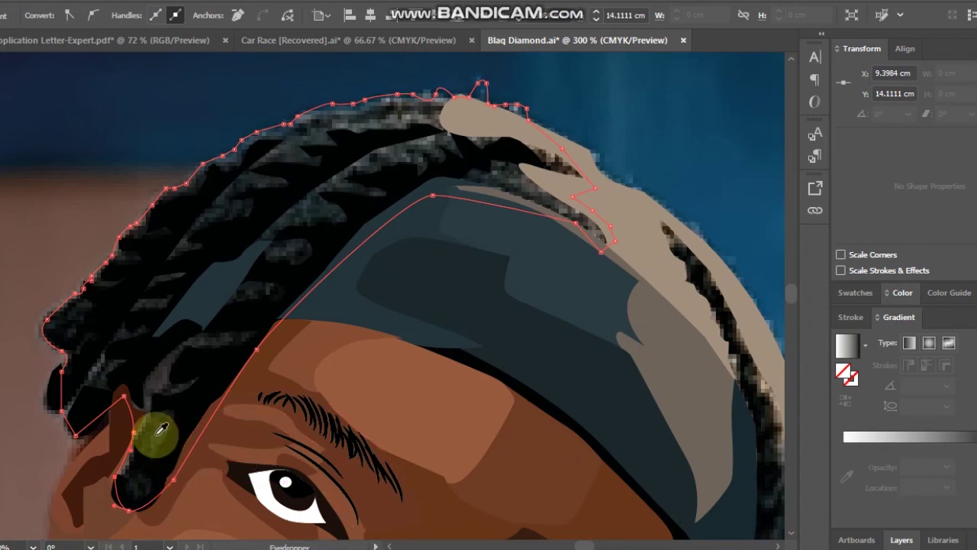
Send the hair base shape behind the traced shapes and fill it with a near-black tone sampled from the outer dreadlock.
click(156, 435)
key(ctrl+shift+[)
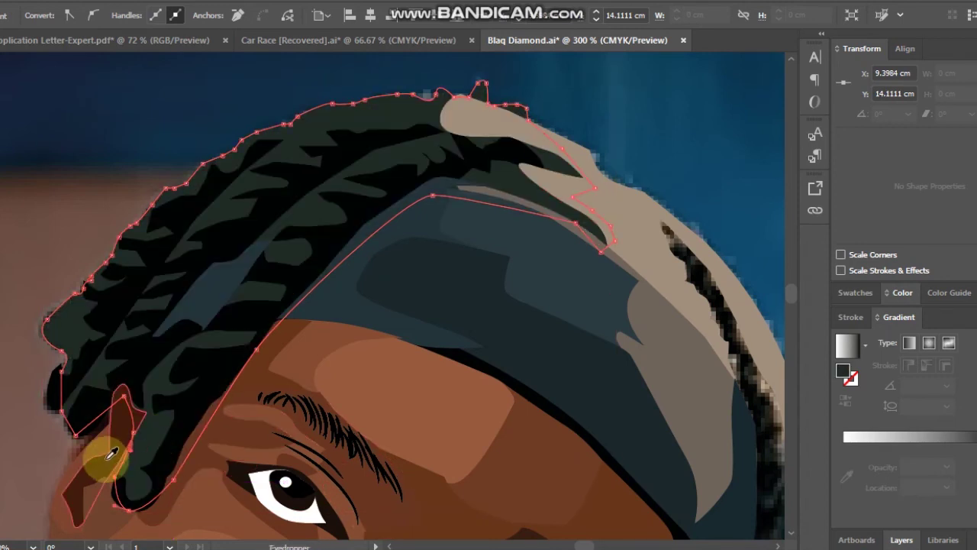
key(ctrl+z)
click(74, 311)
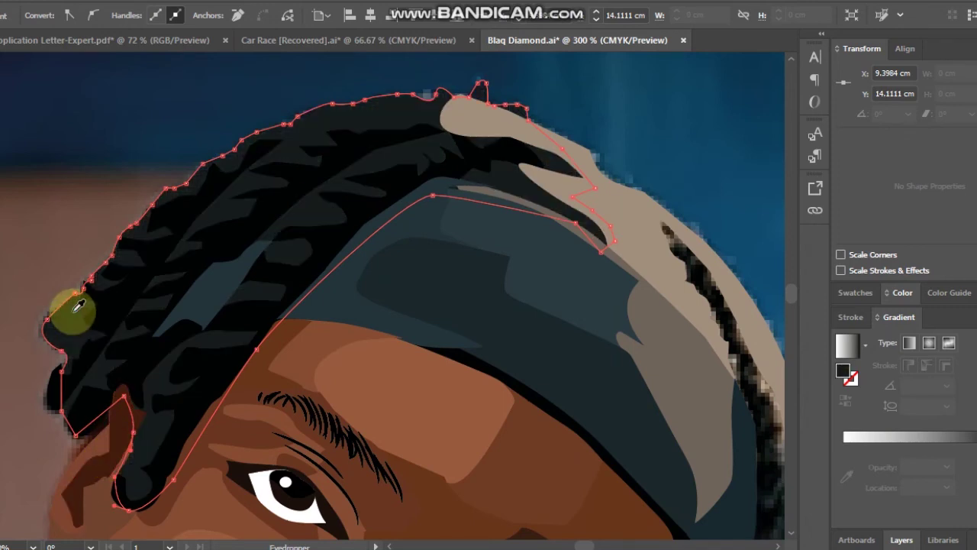
key(v)
click(194, 349)
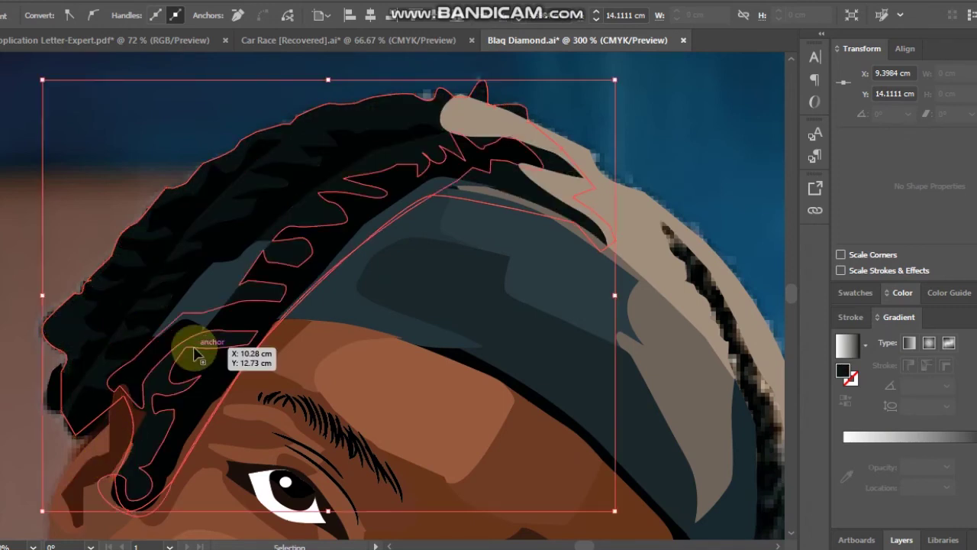
click(69, 195)
Recolour the headband patch between the dreadlocks with the blue-grey sampled from the main headband.
click(241, 266)
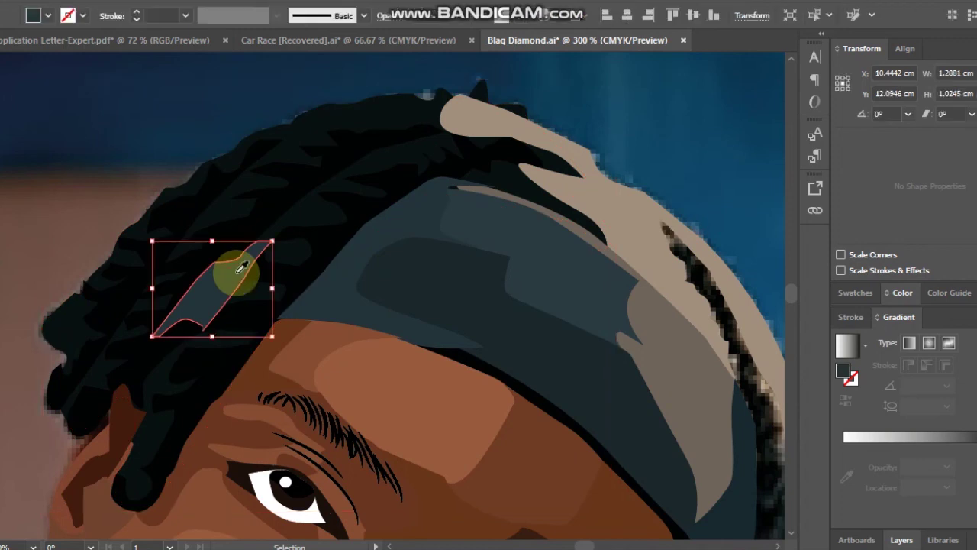
click(402, 283)
click(334, 292)
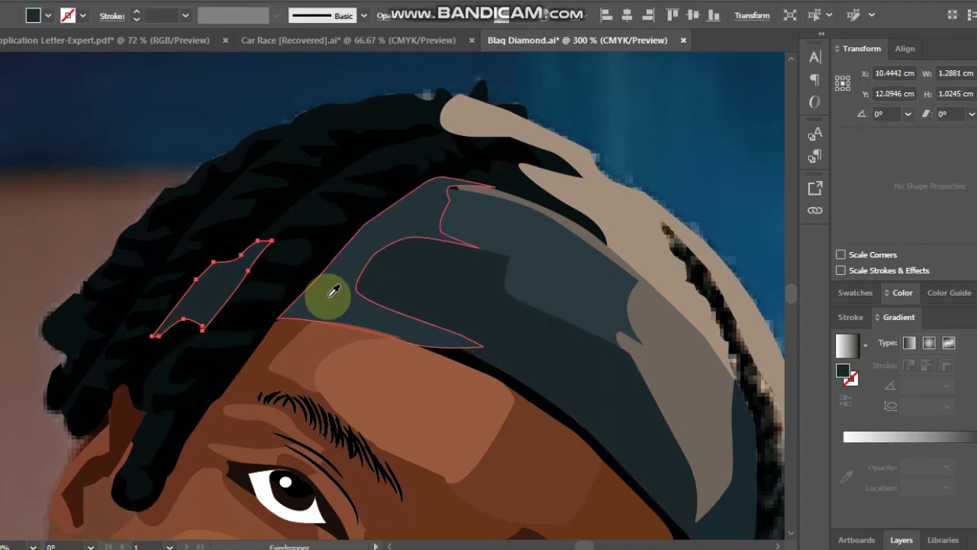
key(v)
click(109, 158)
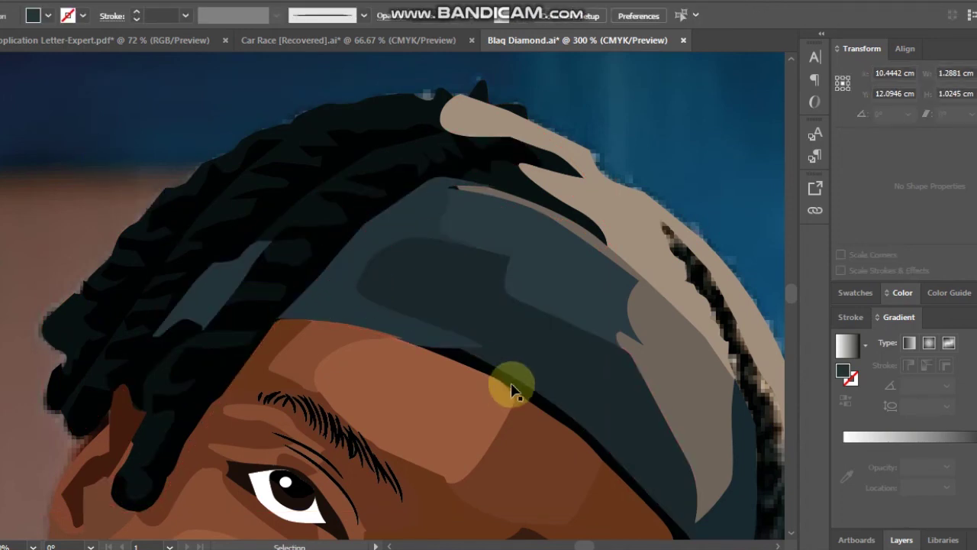
click(776, 545)
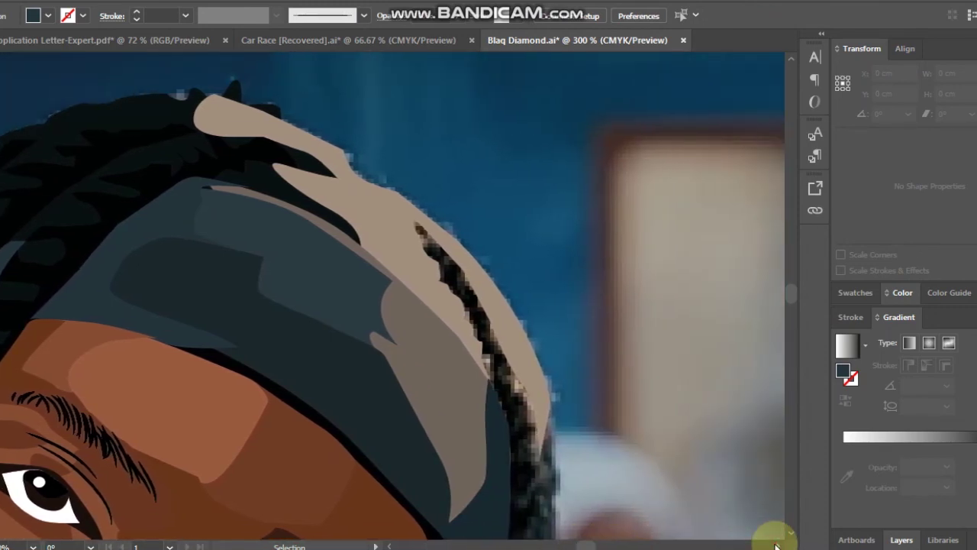
Start a shadow outline at the lower tip of the outer dreadlock and trace it around the small strand beside the cheek.
click(776, 545)
scroll(790, 534, down, 5)
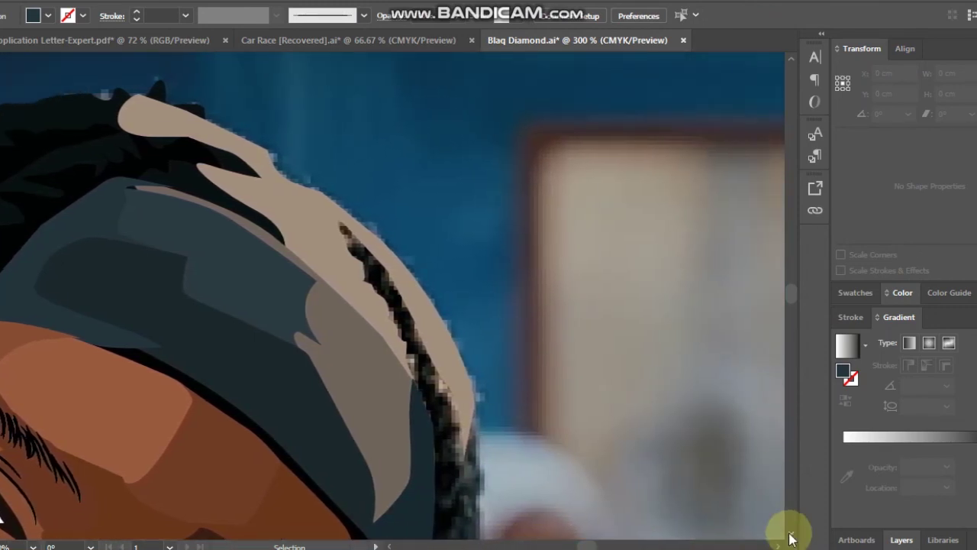
scroll(791, 535, down, 2)
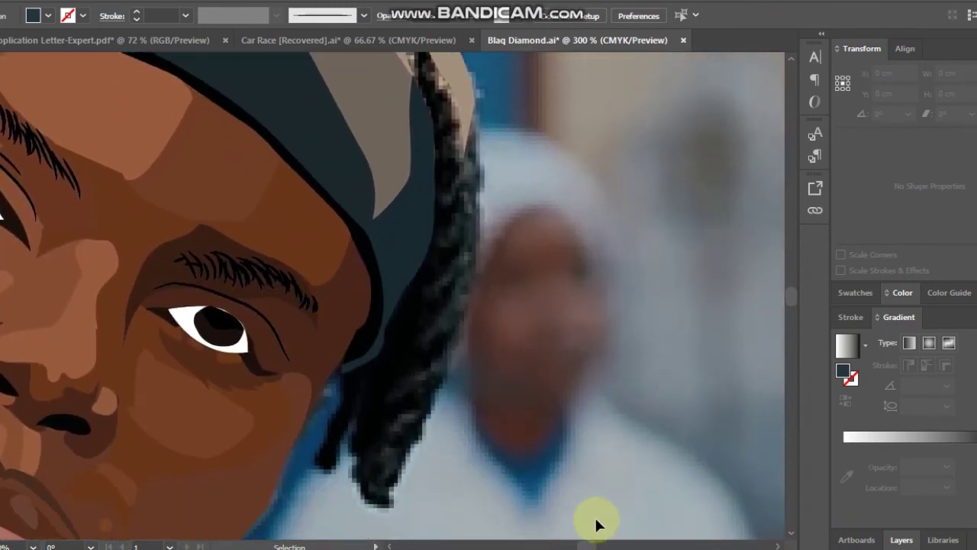
click(394, 503)
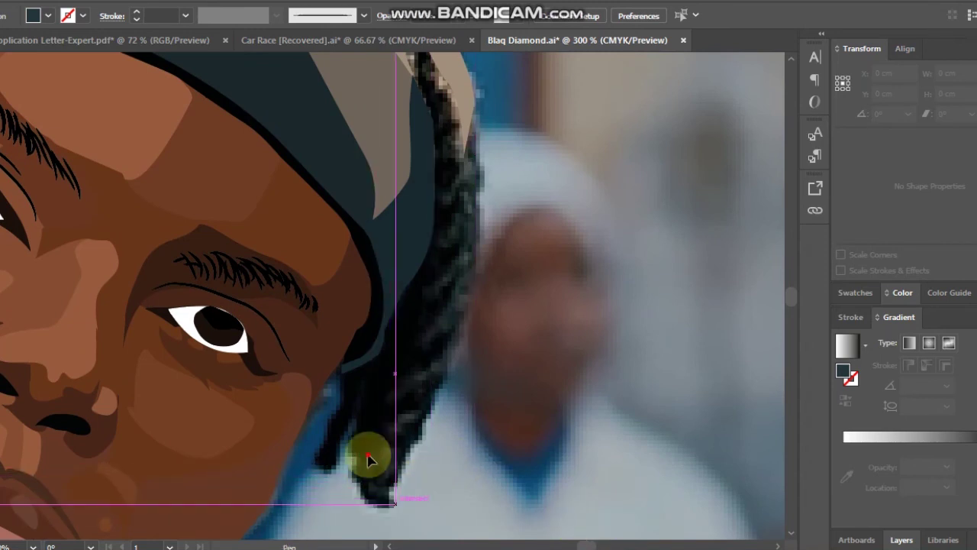
drag(367, 456, 369, 384)
click(236, 68)
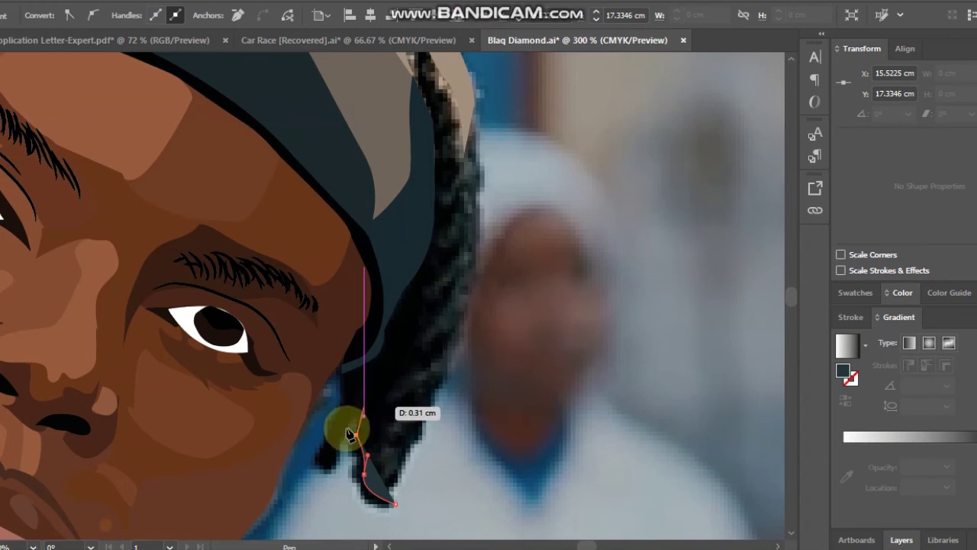
drag(349, 433, 329, 424)
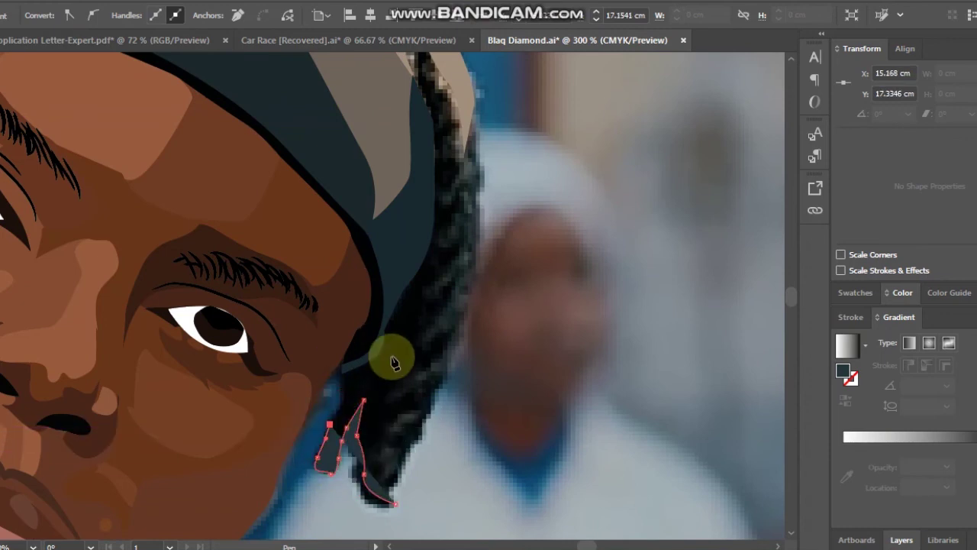
Continue the dreadlock shadow outline up from the small strand along the headband's outer edge to the beige patch.
click(339, 412)
click(342, 391)
click(341, 370)
click(384, 322)
click(412, 241)
click(429, 160)
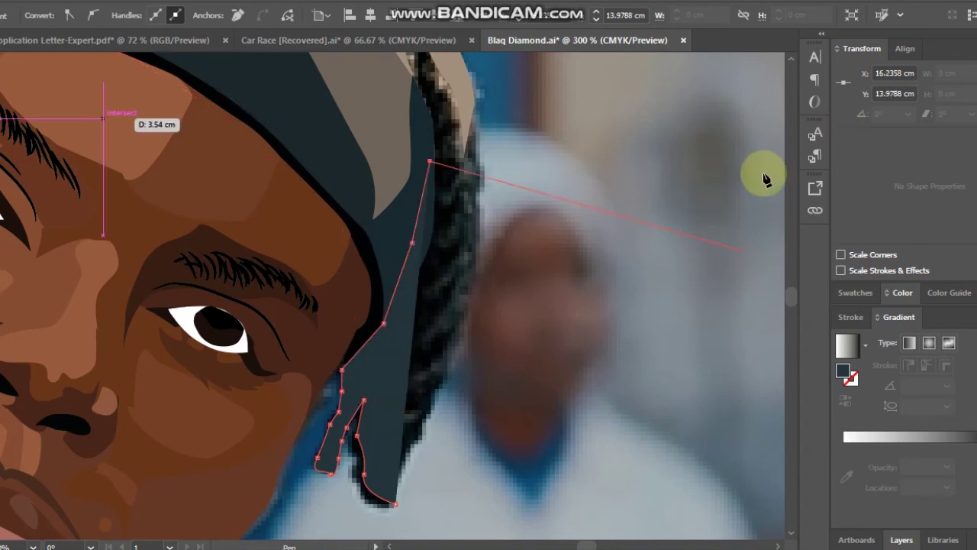
click(791, 61)
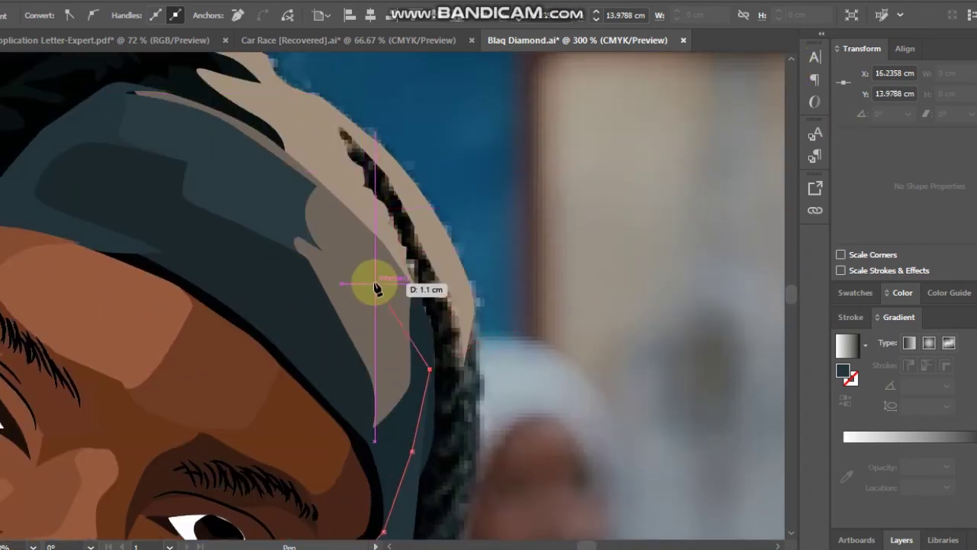
click(407, 269)
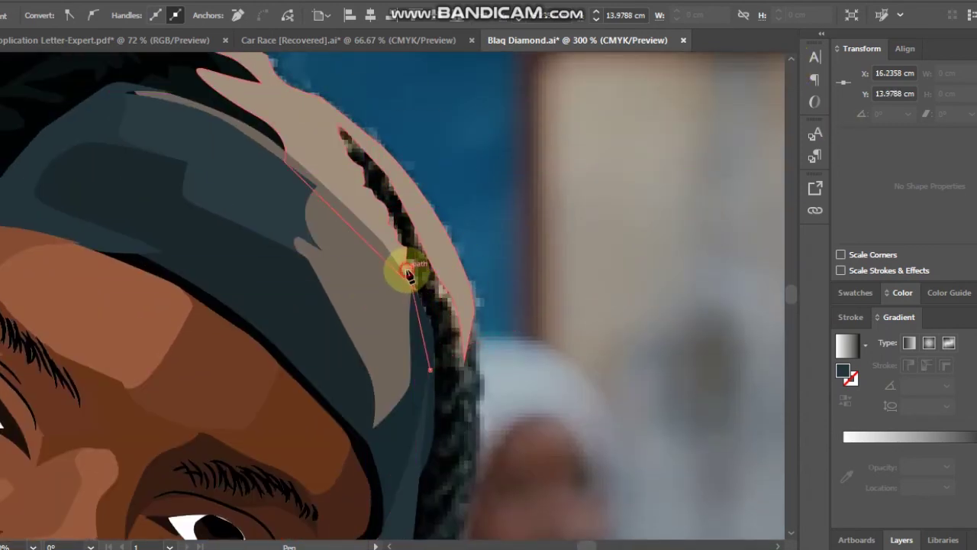
Run the shadow outline around the dreadlock's narrow upper end and begin its jagged outer edge, undoing a misplaced point.
click(348, 154)
click(357, 143)
click(362, 150)
click(370, 189)
drag(372, 194, 384, 196)
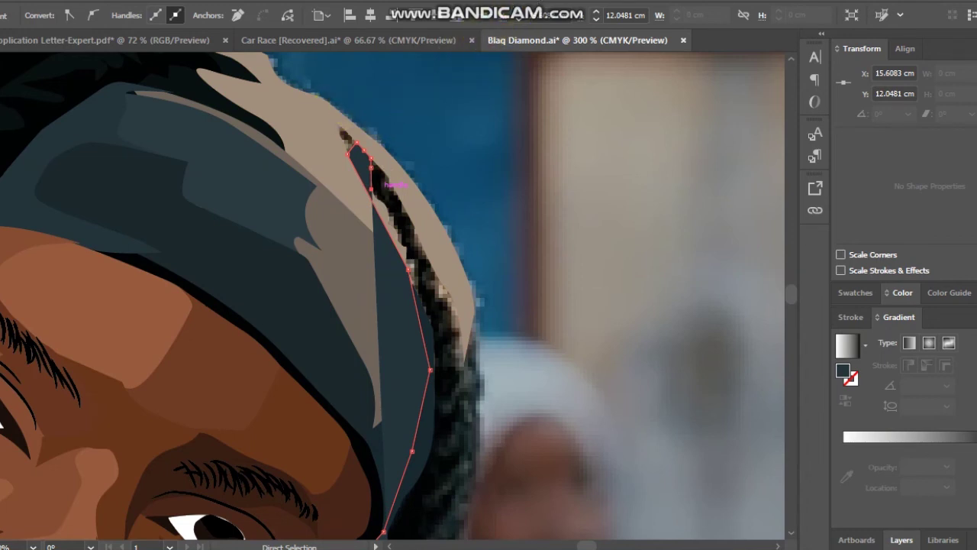
key(ctrl+z)
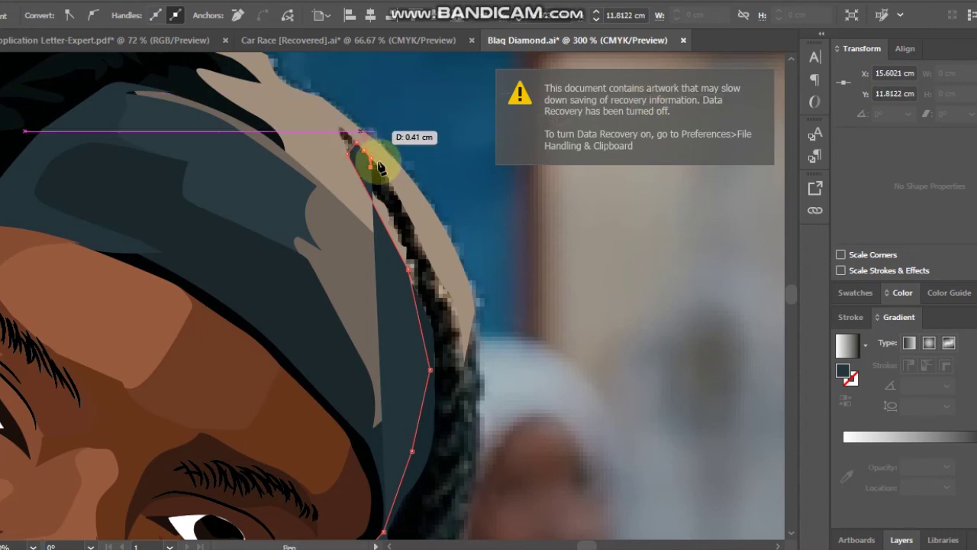
mouse_move(374, 169)
mouse_down()
mouse_move(360, 182)
mouse_move(372, 187)
mouse_up()
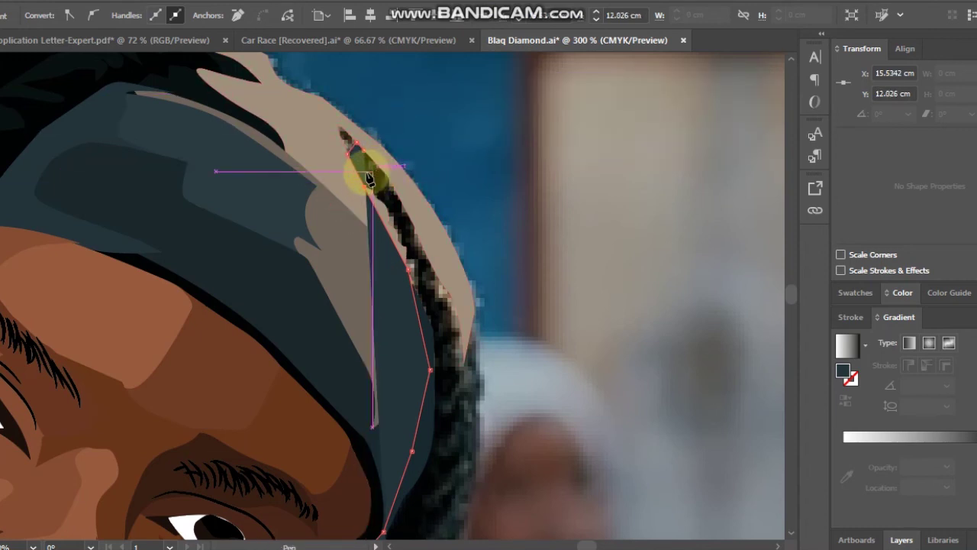
click(365, 172)
click(375, 168)
click(384, 168)
click(384, 185)
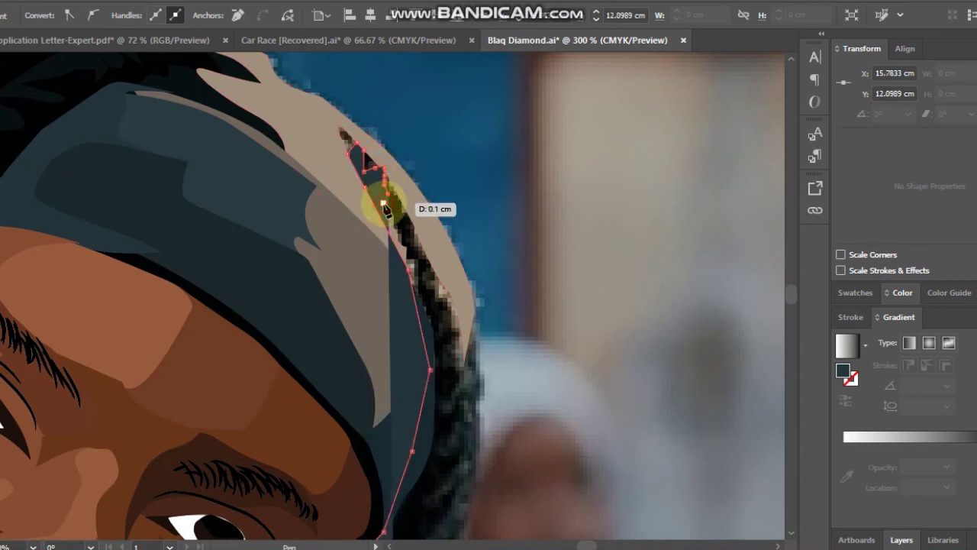
Trace the shadow's jagged edge down the thin upper part of the dreadlock, alongside the beige strip.
drag(384, 204, 400, 201)
click(412, 240)
click(412, 249)
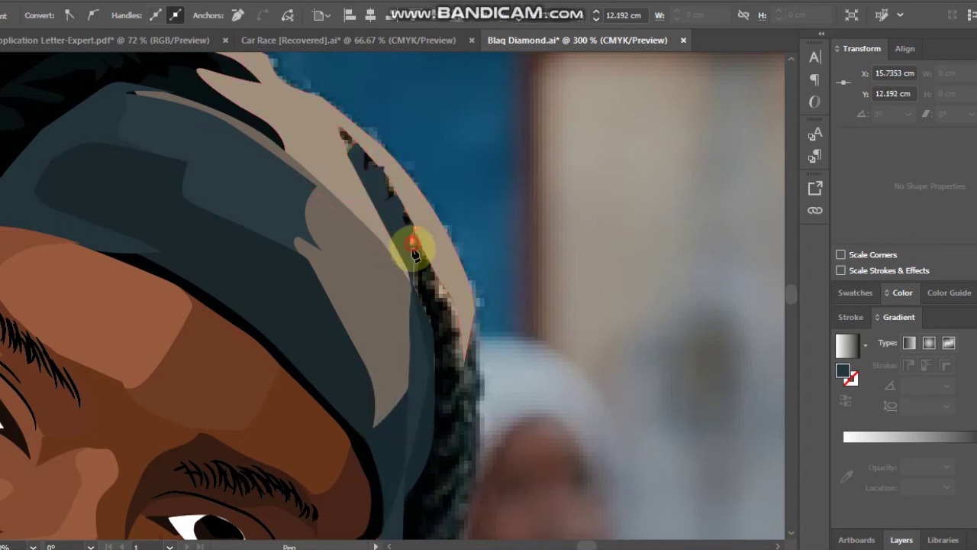
click(430, 251)
click(430, 265)
click(434, 278)
click(434, 291)
click(447, 298)
click(448, 309)
click(440, 326)
click(434, 333)
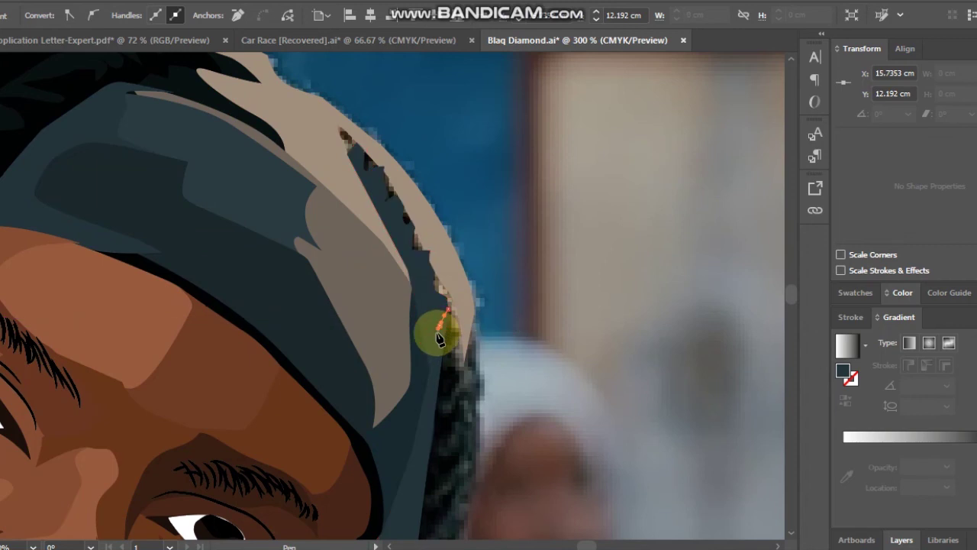
click(458, 330)
Remove the path's fill and zigzag the shadow outline around the first twists below the beige strip.
key(slash)
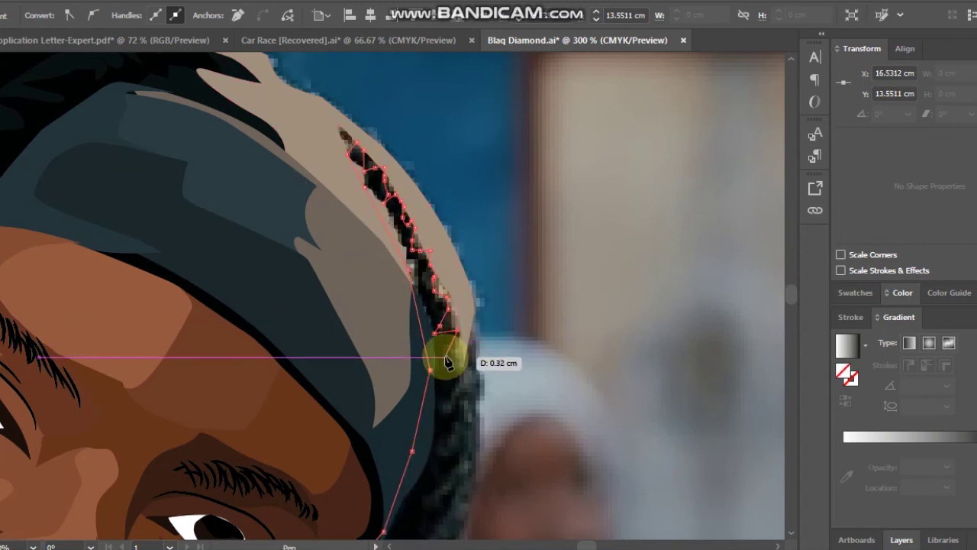
click(444, 351)
click(441, 371)
click(452, 364)
click(458, 379)
click(451, 393)
click(439, 402)
click(439, 412)
click(458, 407)
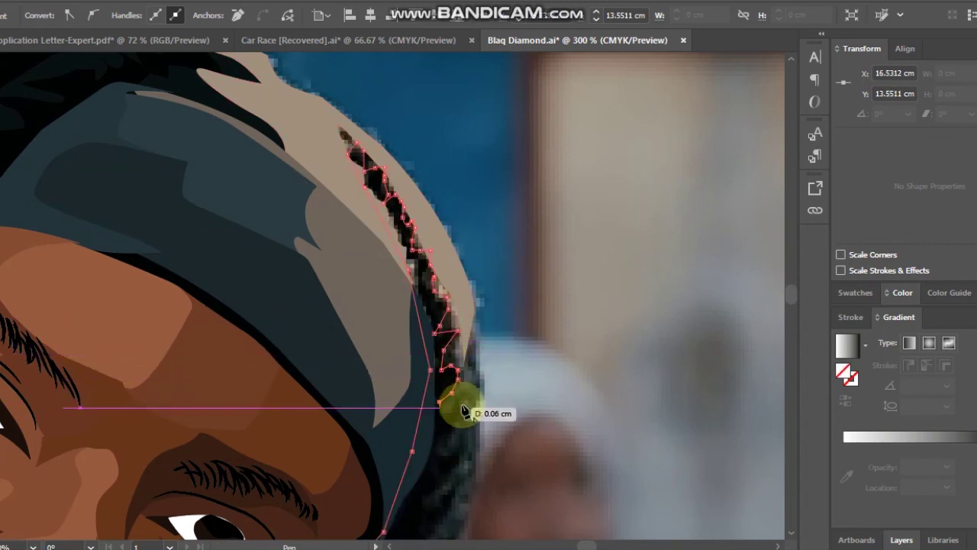
Extend the zigzag shadow outline around the twists in the dreadlock's middle section, beside the eye.
drag(443, 436, 790, 537)
click(790, 534)
scroll(425, 290, down, 1)
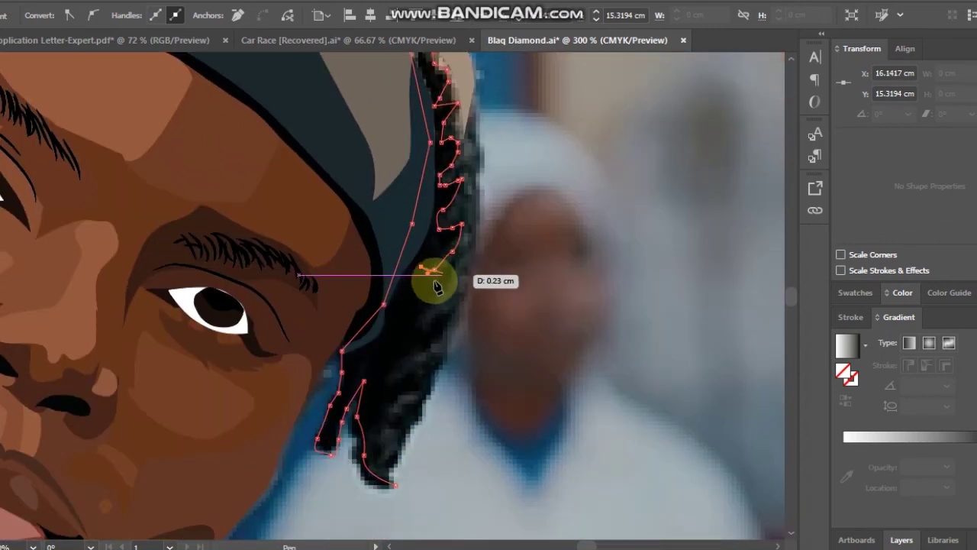
drag(425, 296, 431, 353)
click(445, 323)
click(439, 340)
click(410, 345)
click(395, 362)
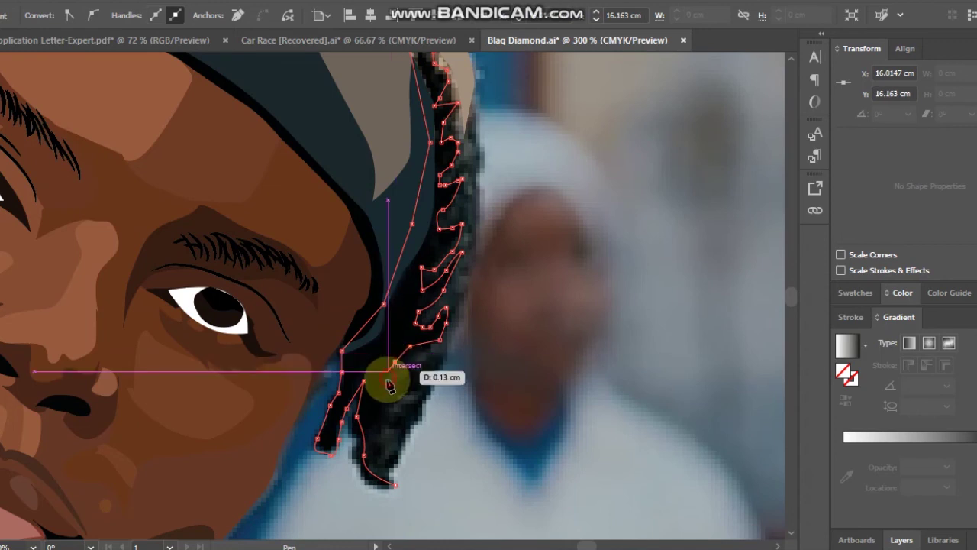
Trace the remaining twists down to the dreadlock's lower tip and close the shadow outline.
drag(389, 376, 393, 379)
click(416, 383)
click(408, 393)
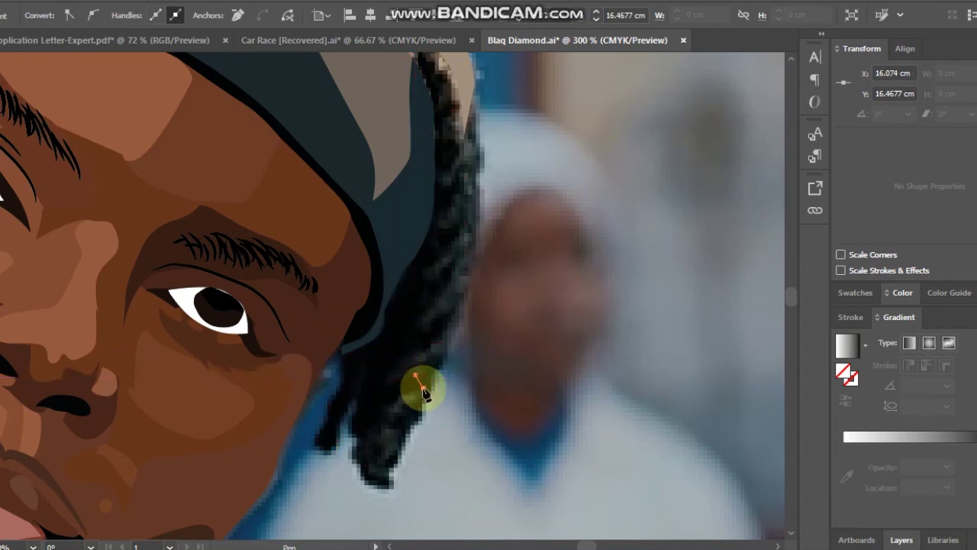
click(389, 399)
drag(373, 443, 375, 454)
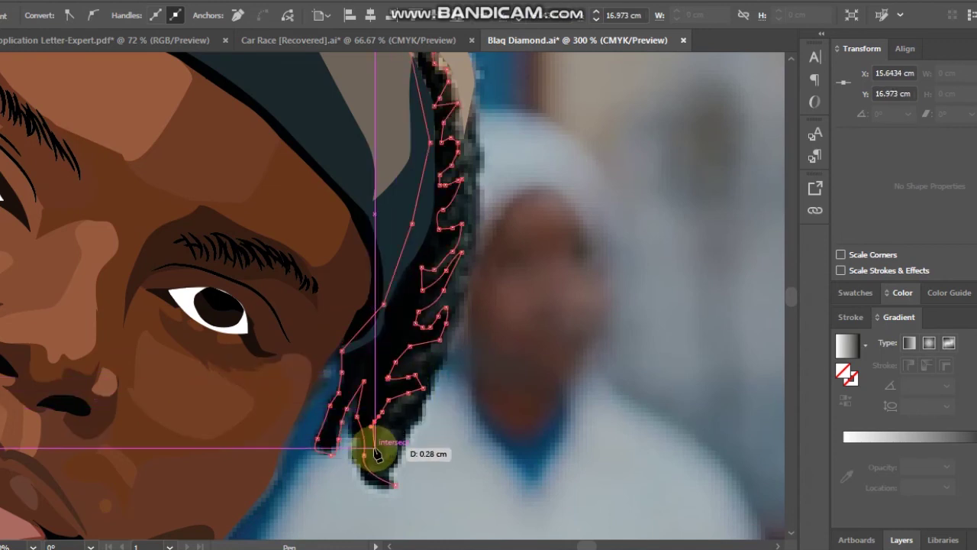
click(375, 448)
click(396, 452)
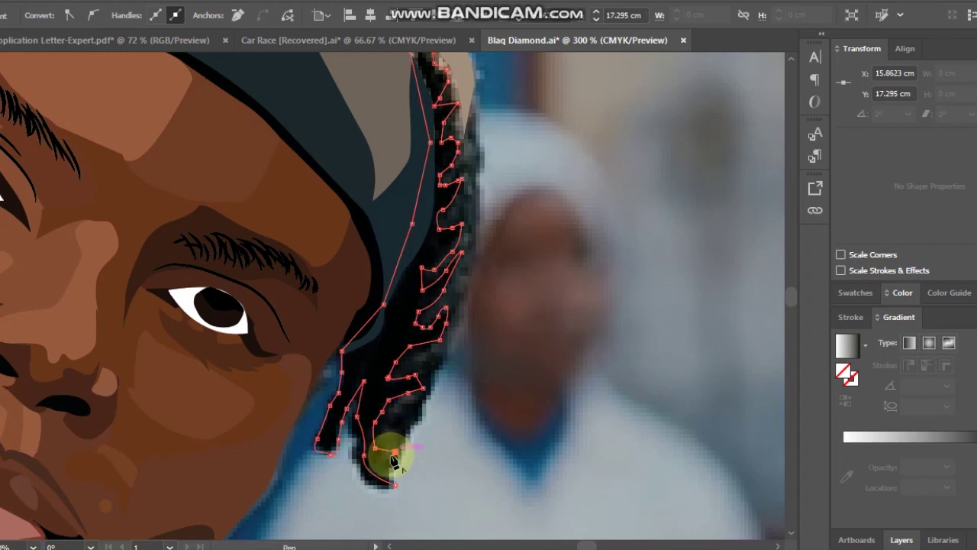
click(397, 467)
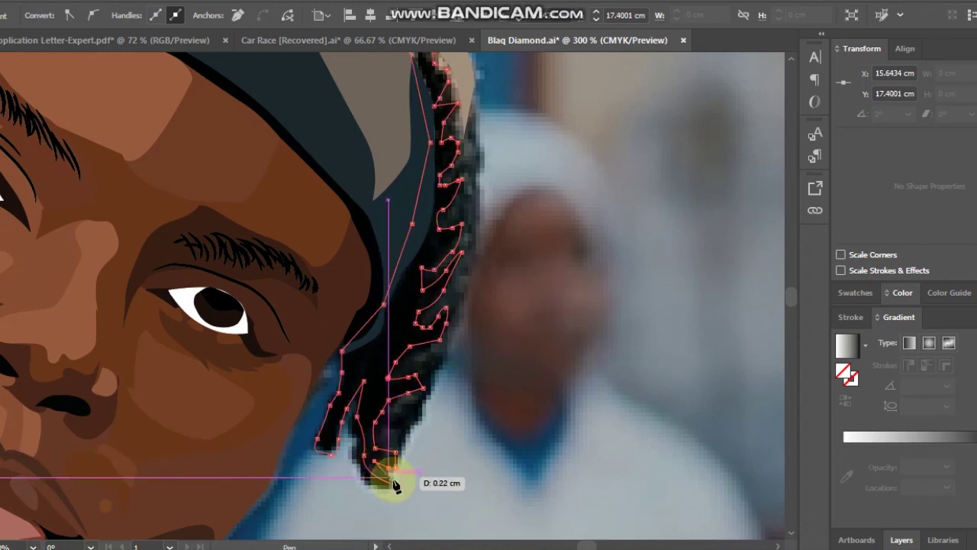
click(394, 484)
Fill the dreadlock shadow shape with the black sampled from the dark hair beside the headband, and deselect it.
key(i)
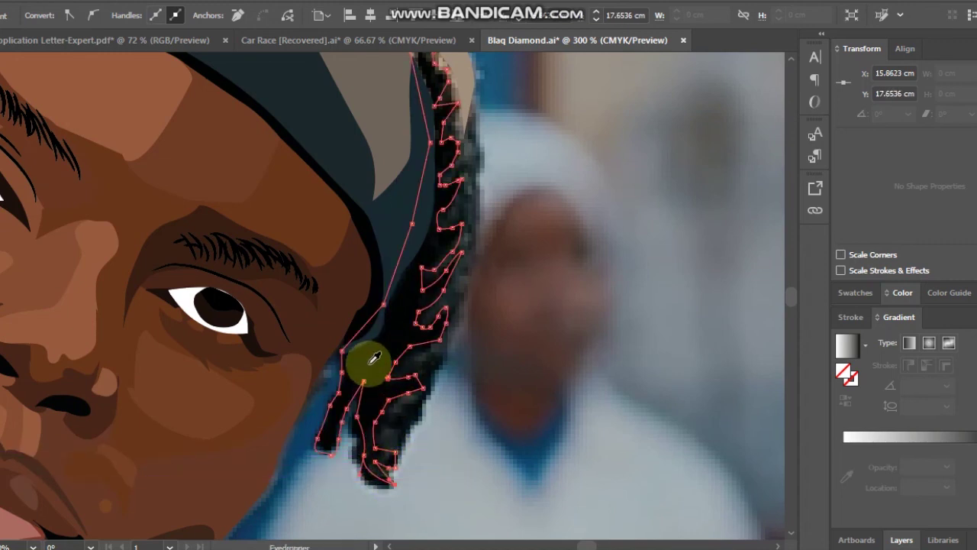
click(374, 359)
key(v)
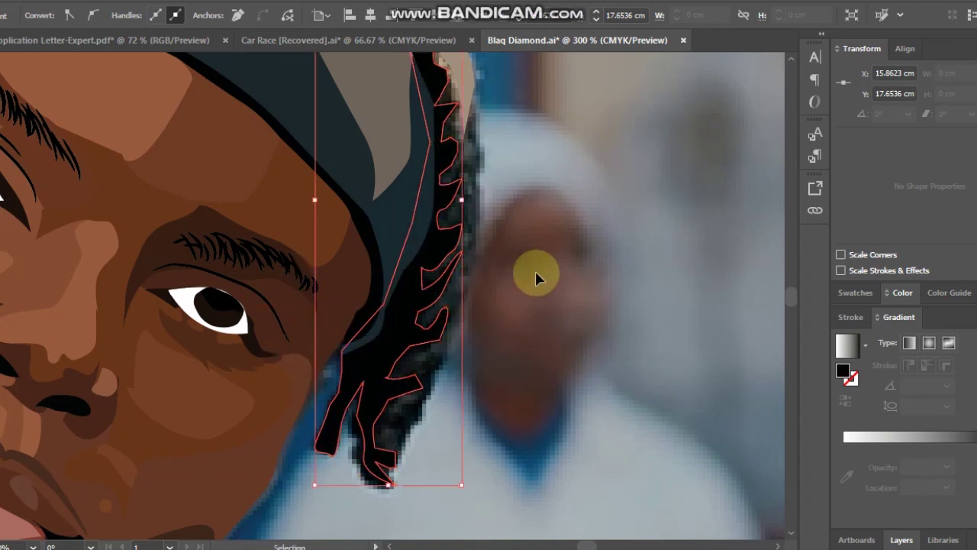
click(490, 137)
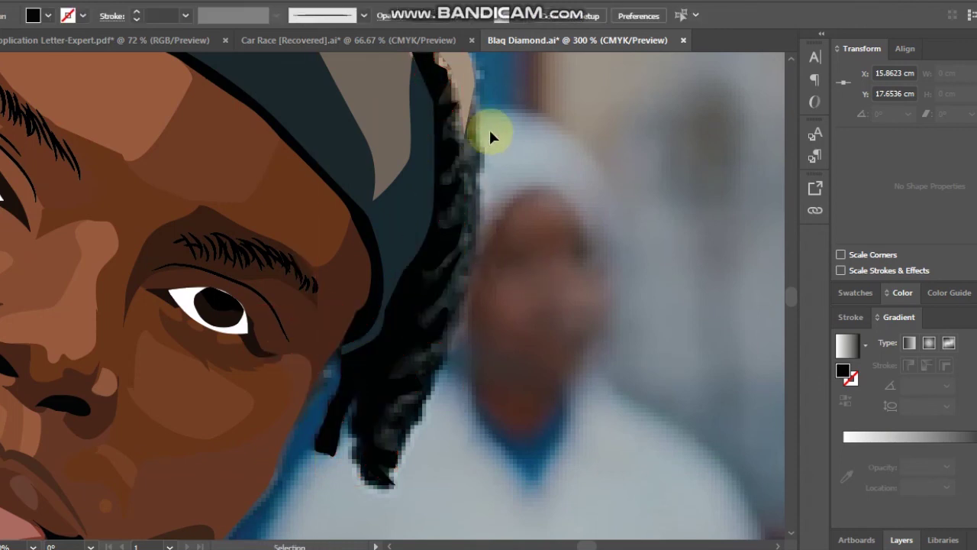
Start a base outline at the outer dreadlock's upper end and trace down its outer edge to the end of the beige strip.
scroll(794, 65, up, 6)
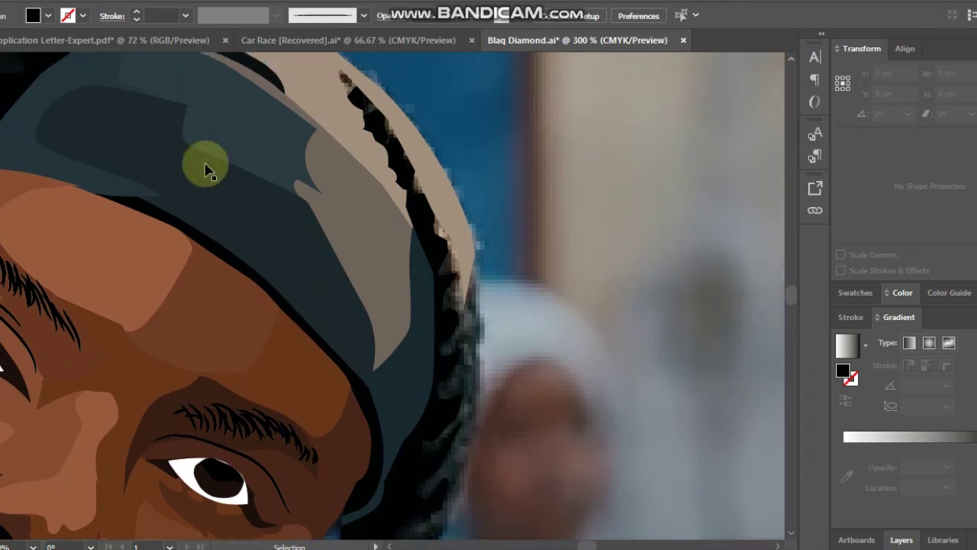
key(p)
click(336, 97)
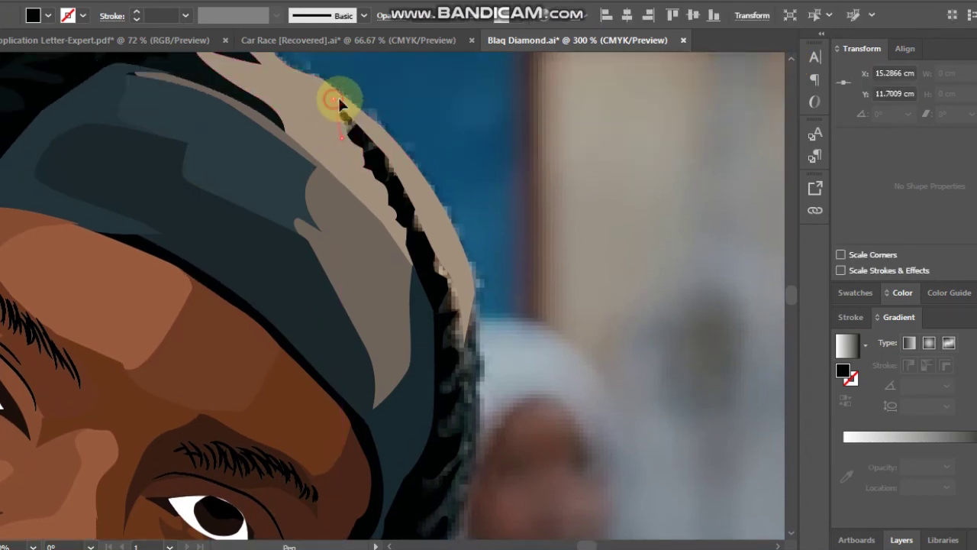
click(371, 133)
click(418, 187)
click(457, 264)
click(471, 291)
click(477, 316)
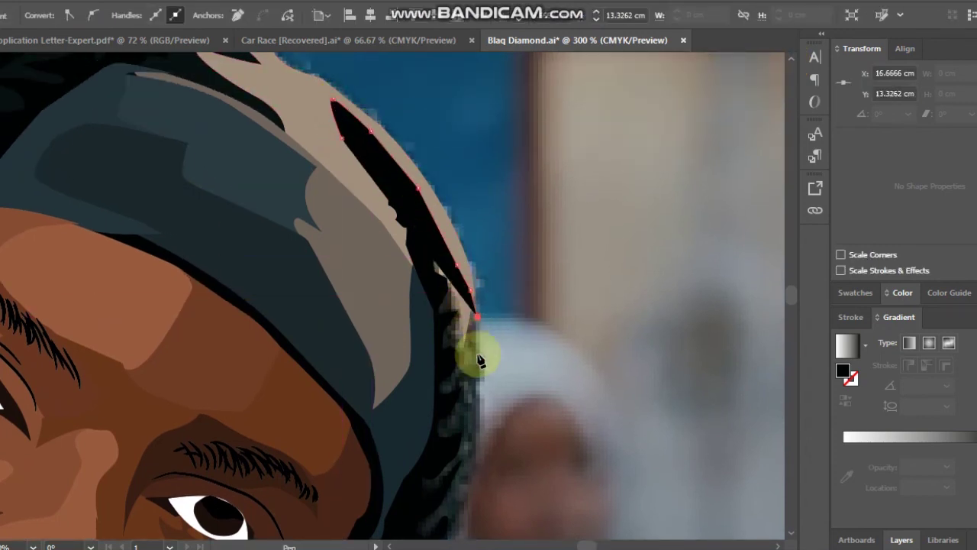
Continue the base outline down the dreadlock's outer edge to its lower tip.
click(477, 368)
click(478, 412)
drag(474, 459, 468, 506)
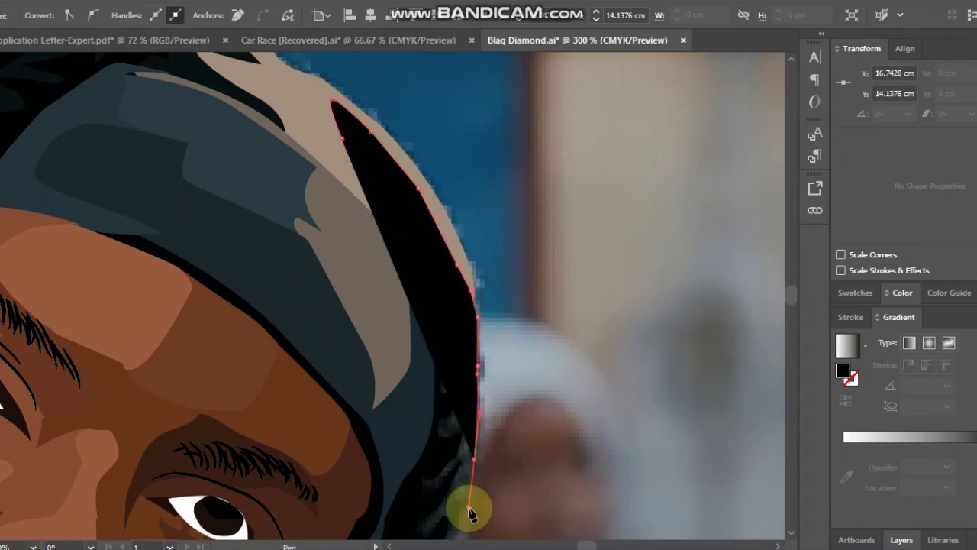
click(791, 536)
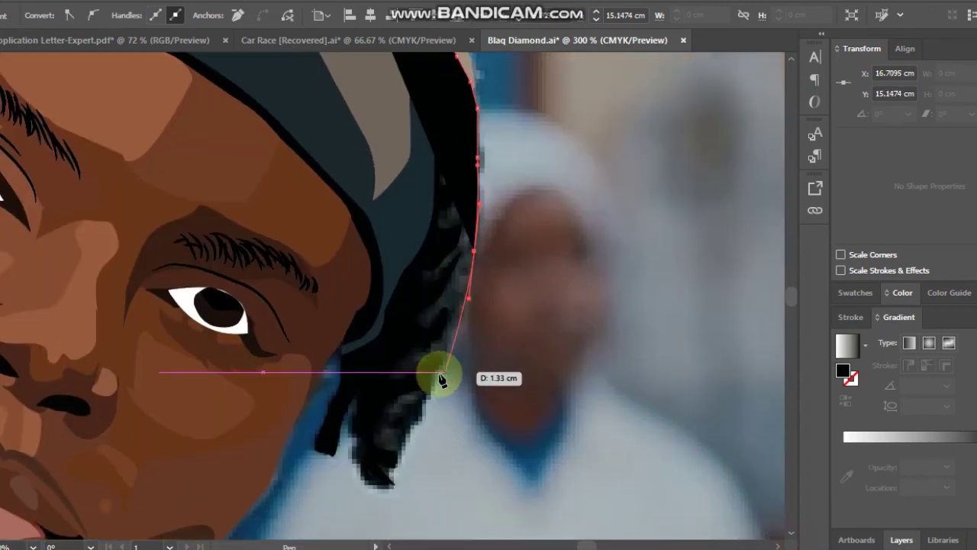
drag(438, 371, 407, 448)
click(395, 494)
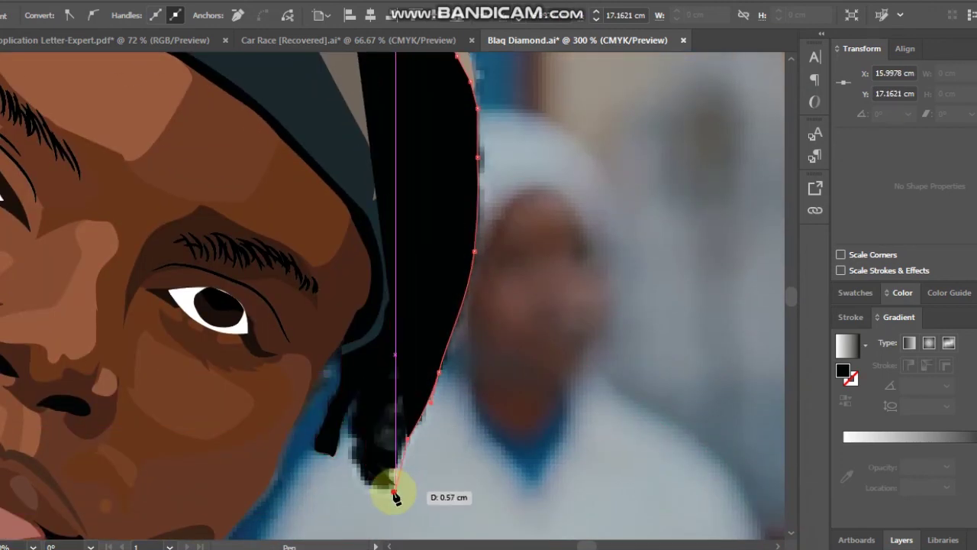
Close the unfilled base outline back up across the headband's edge and fill it with the near-black sampled from the traced hair.
click(355, 394)
key(/)
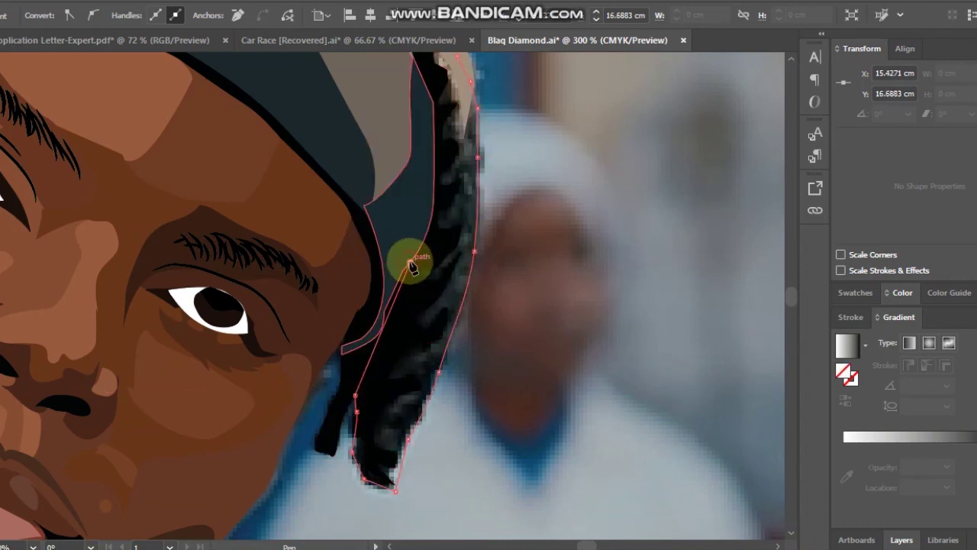
click(405, 106)
scroll(787, 60, up, 5)
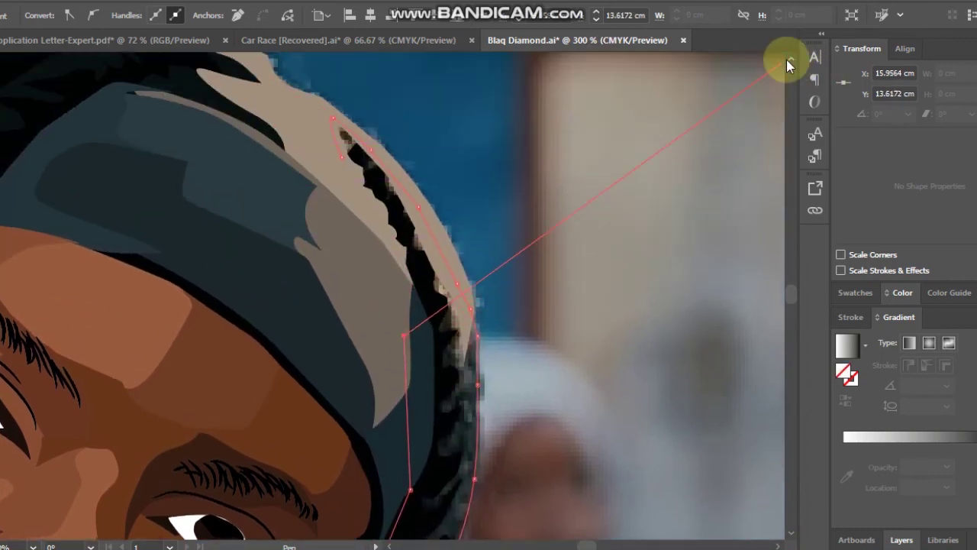
click(340, 157)
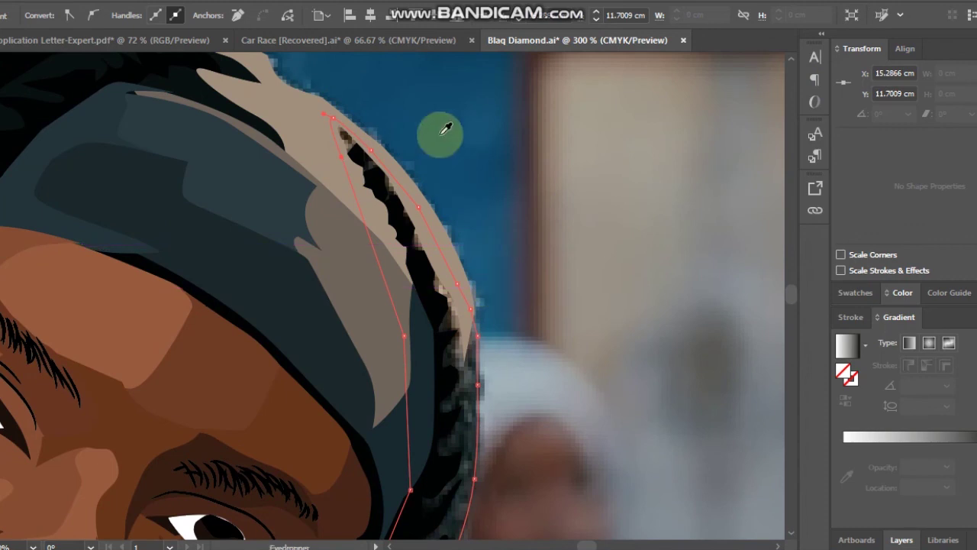
key(i)
click(35, 73)
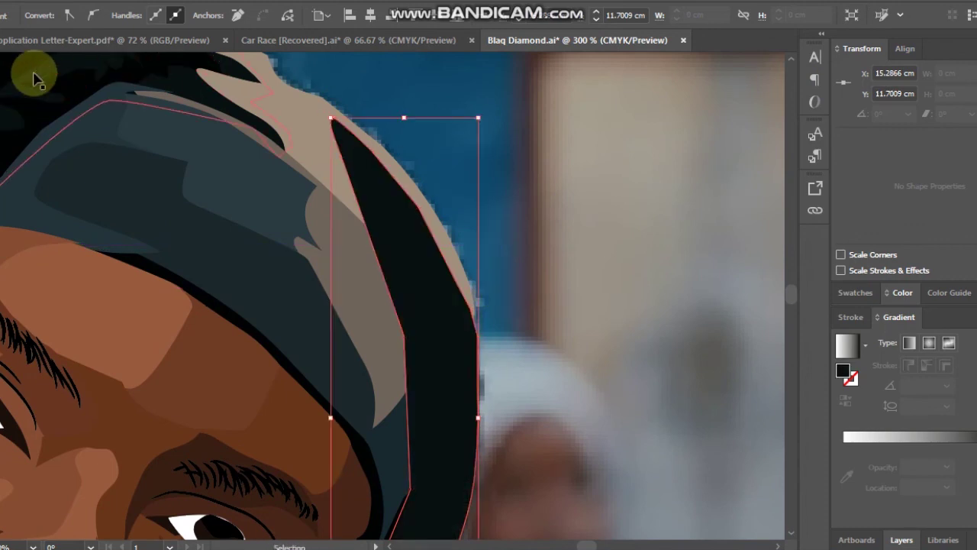
Send the outer dreadlock's near-black base shape behind all other traced shapes and deselect it.
key(ctrl+shift+bracketleft)
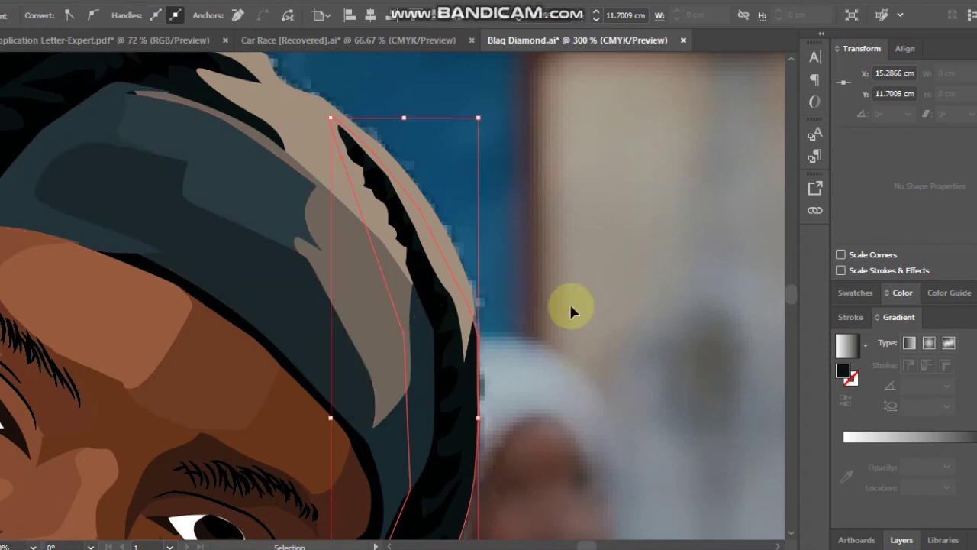
ctrl+click(568, 226)
key(ctrl+minus)
key(ctrl+minus)
key(a)
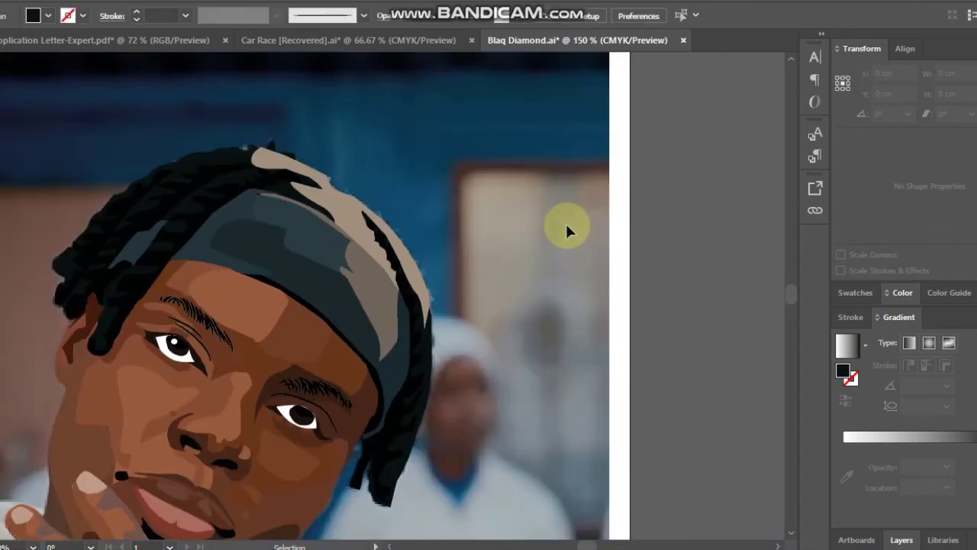
Clear the beige strip's fill above the headband, refill it with a brown-beige sampled from the exposed photo hair, and deselect it.
click(348, 209)
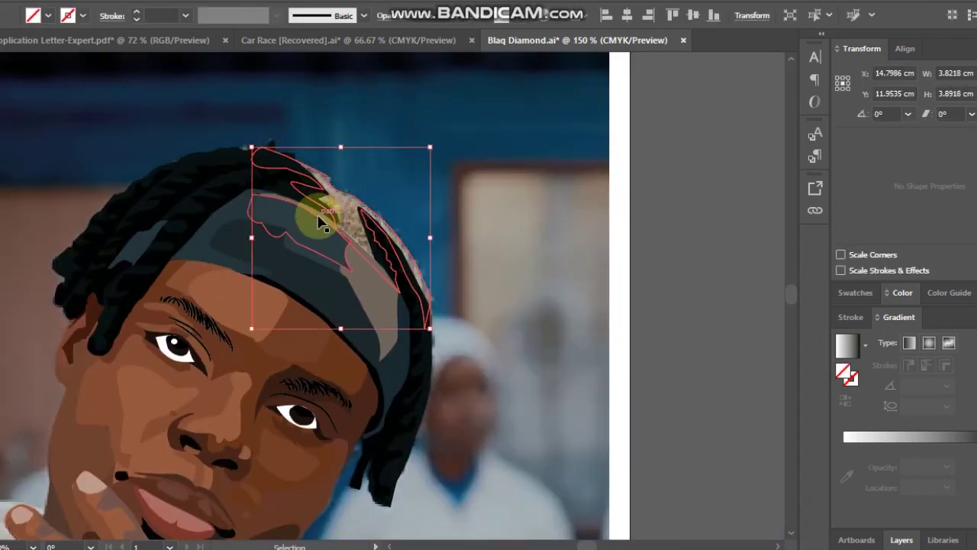
key(a)
key(ctrl+plus)
key(ctrl+plus)
key(ctrl+plus)
key(i)
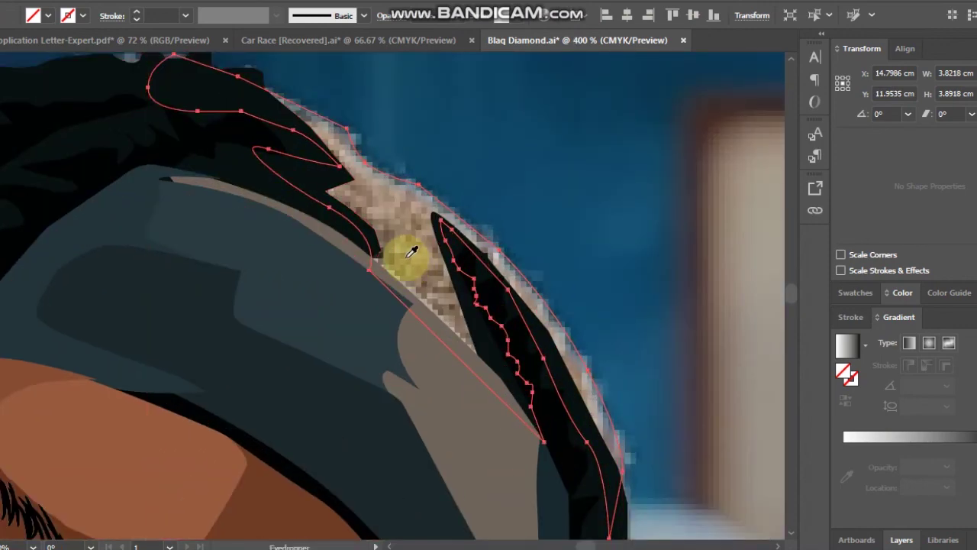
click(416, 250)
key(ctrl+z)
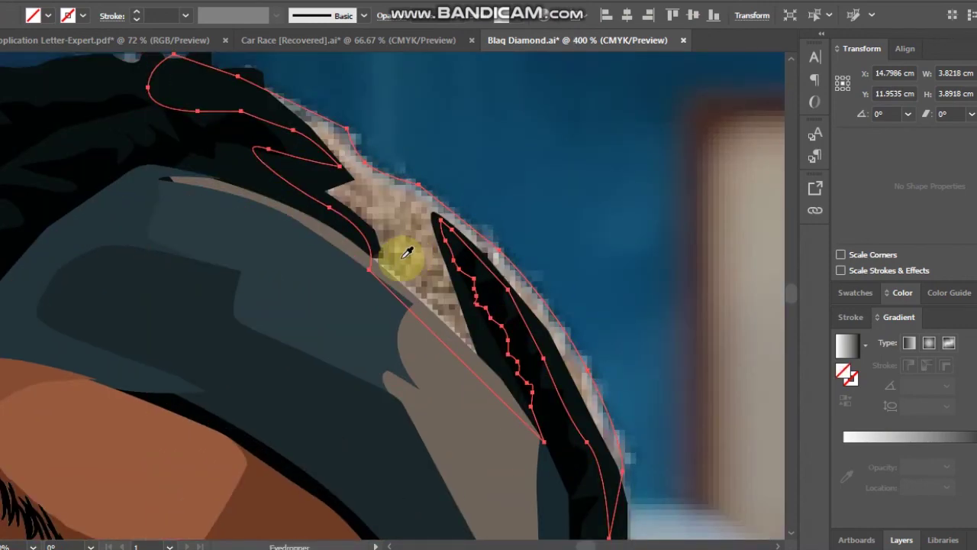
click(398, 253)
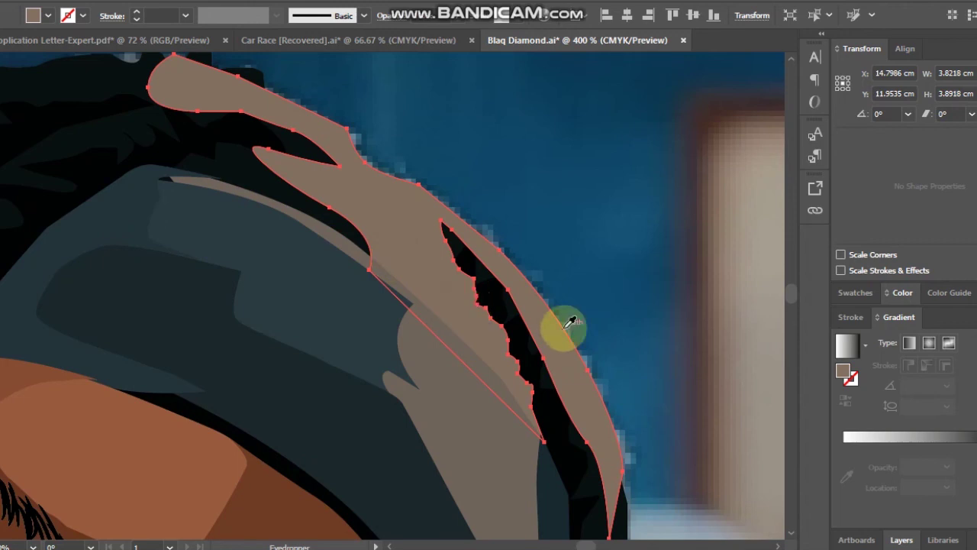
key(v)
click(384, 407)
click(574, 226)
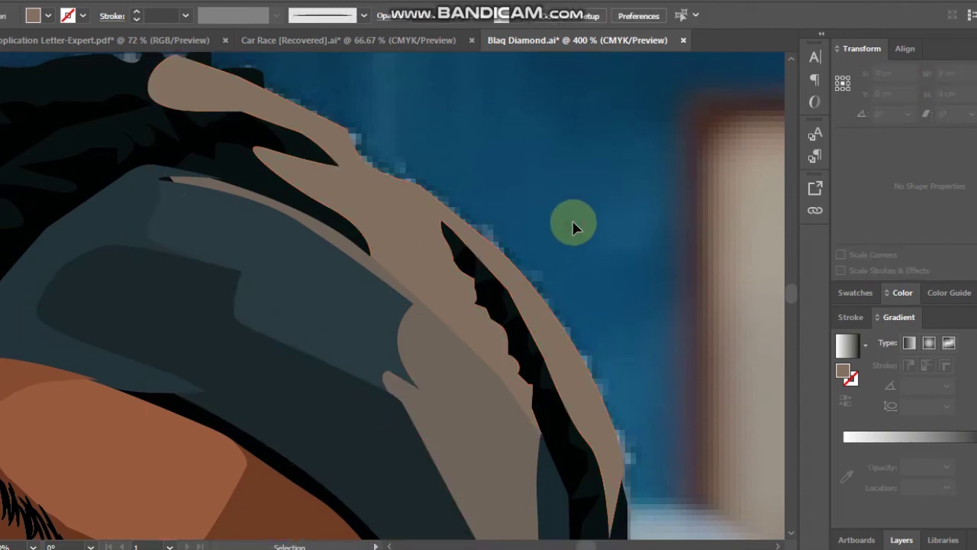
Send the brown-beige strip to the back, and place the outer dreadlock's near-black base shape beneath it.
key(ctrl+minus)
key(ctrl+minus)
key(ctrl+minus)
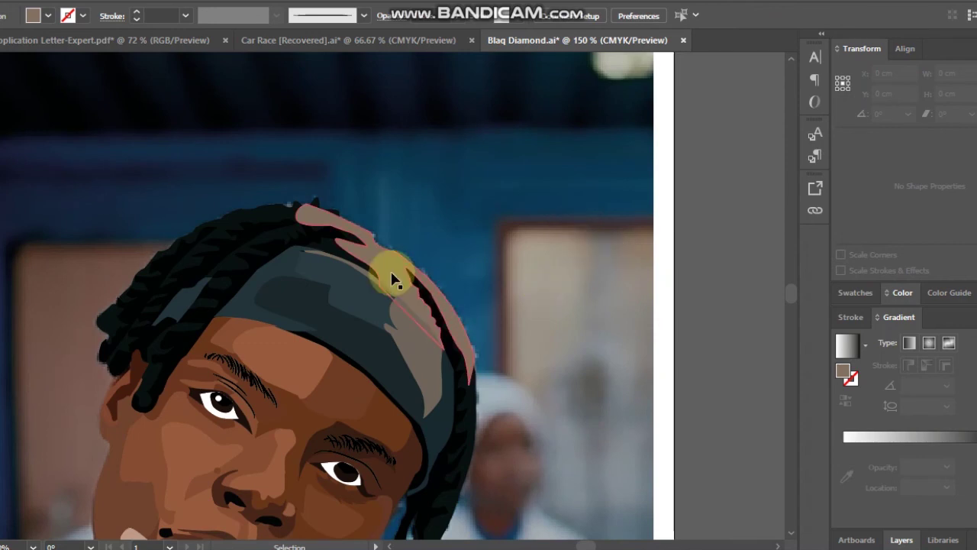
click(391, 273)
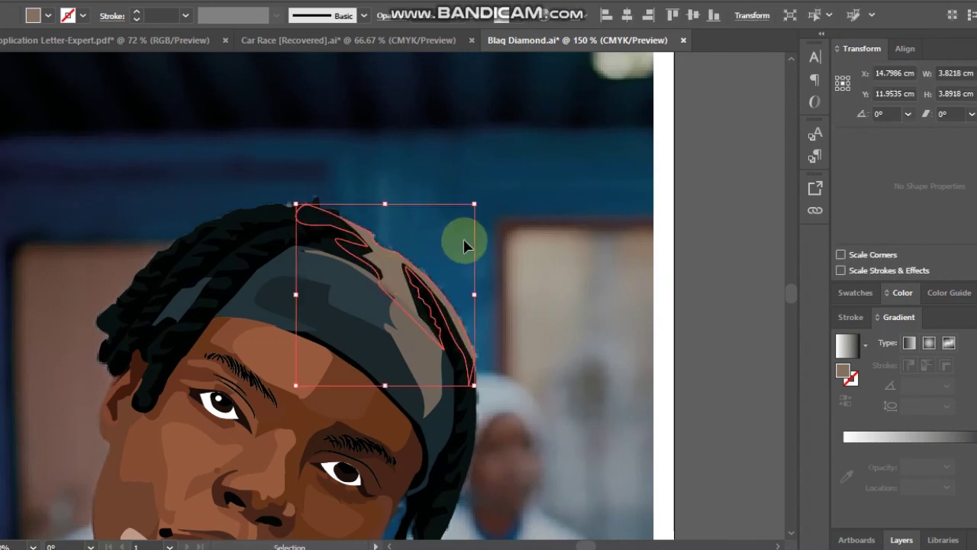
click(504, 220)
click(465, 360)
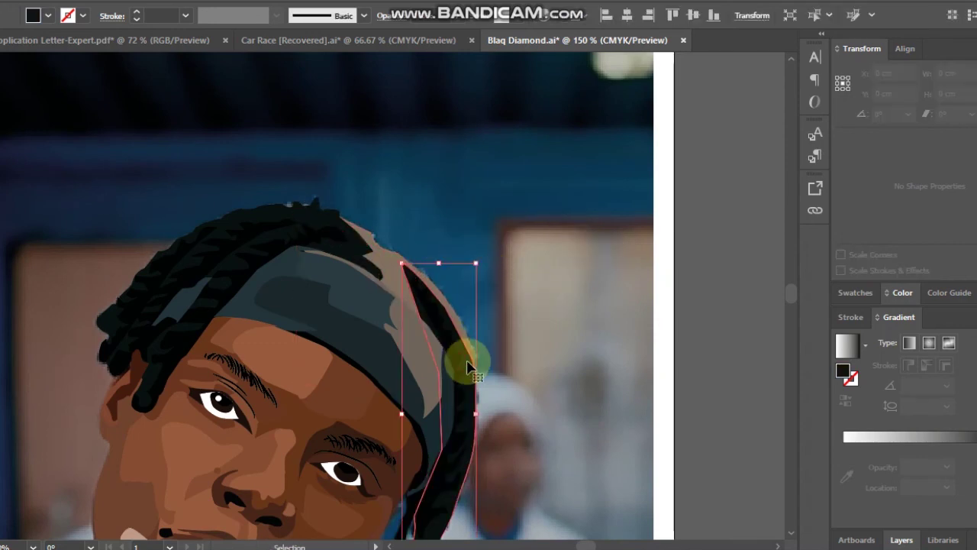
key(v)
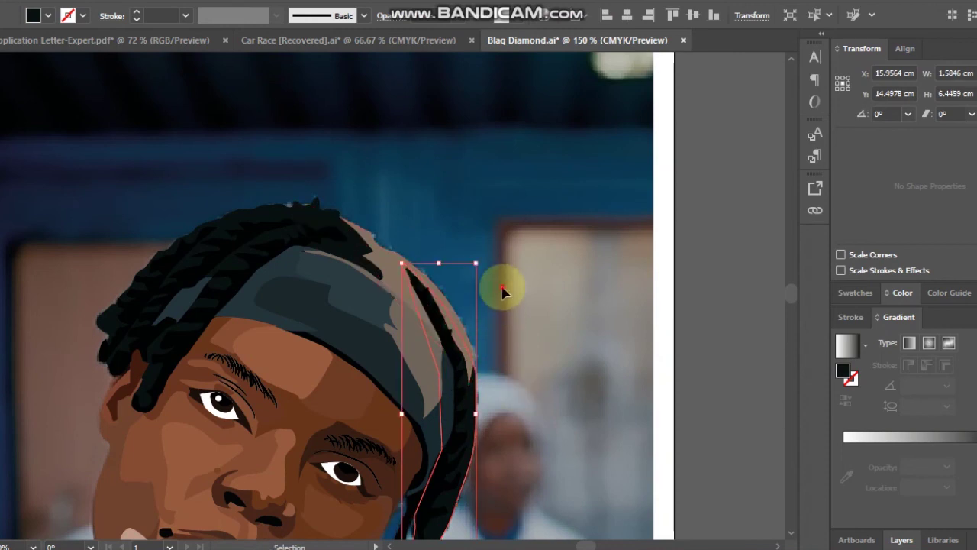
click(503, 287)
Send the large dreadlock base shape on top of the head behind the brown-beige strip and deselect it.
click(315, 217)
key(ctrl+[)
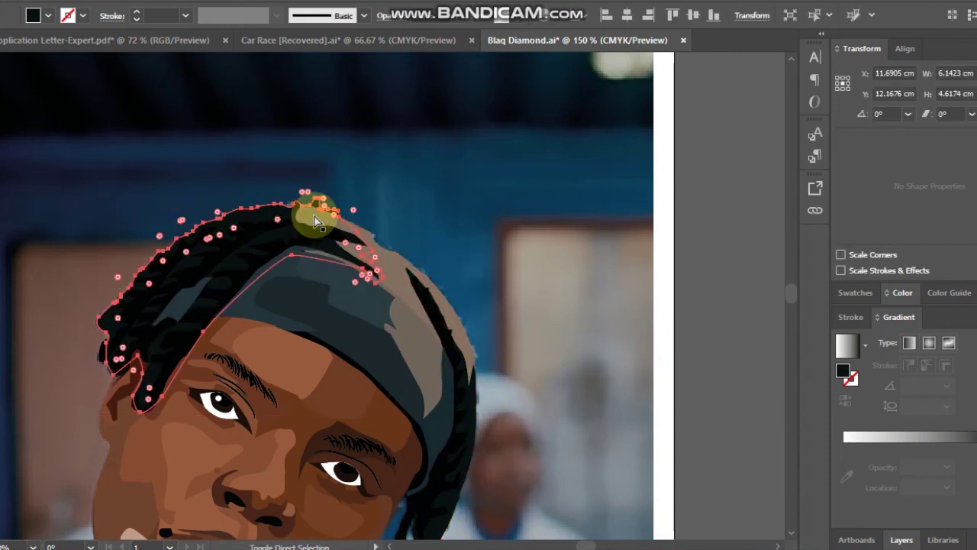
click(612, 243)
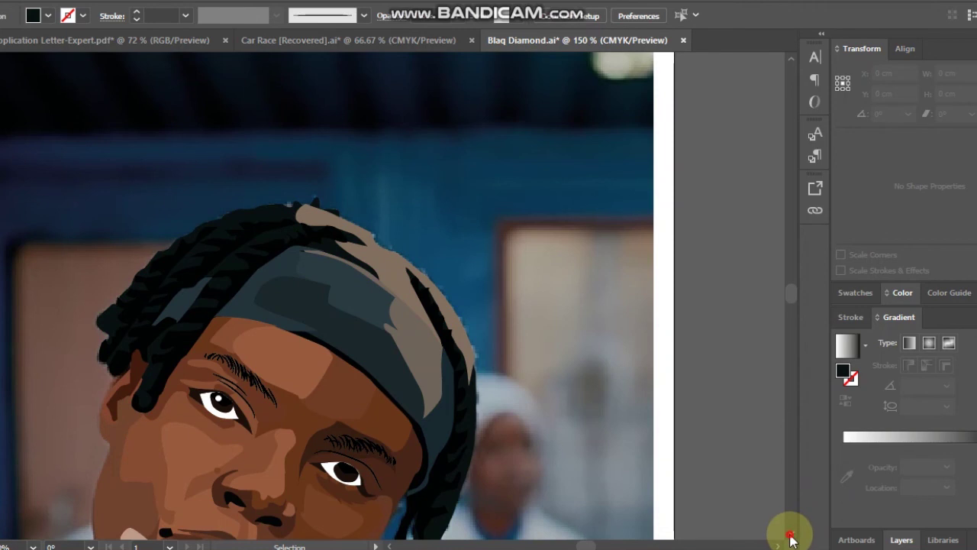
click(790, 536)
click(371, 113)
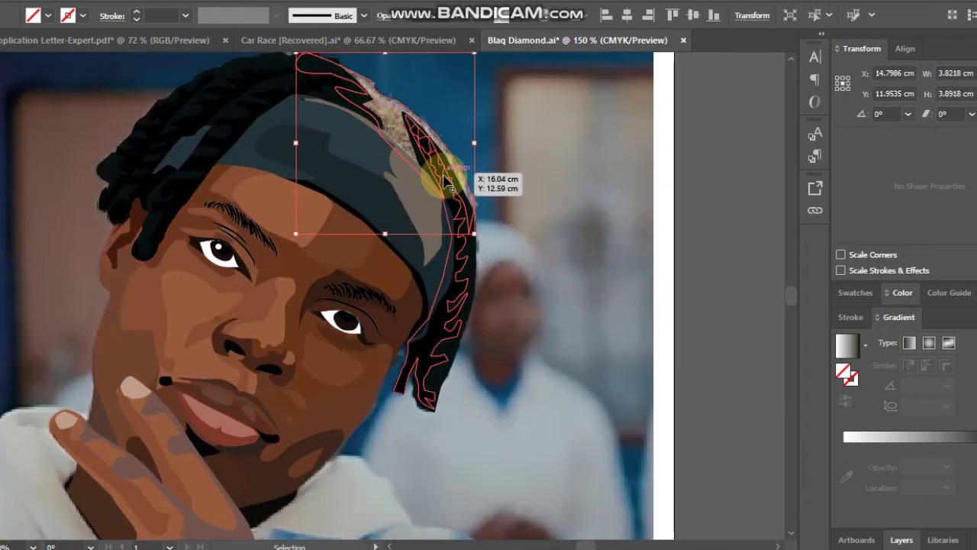
click(497, 219)
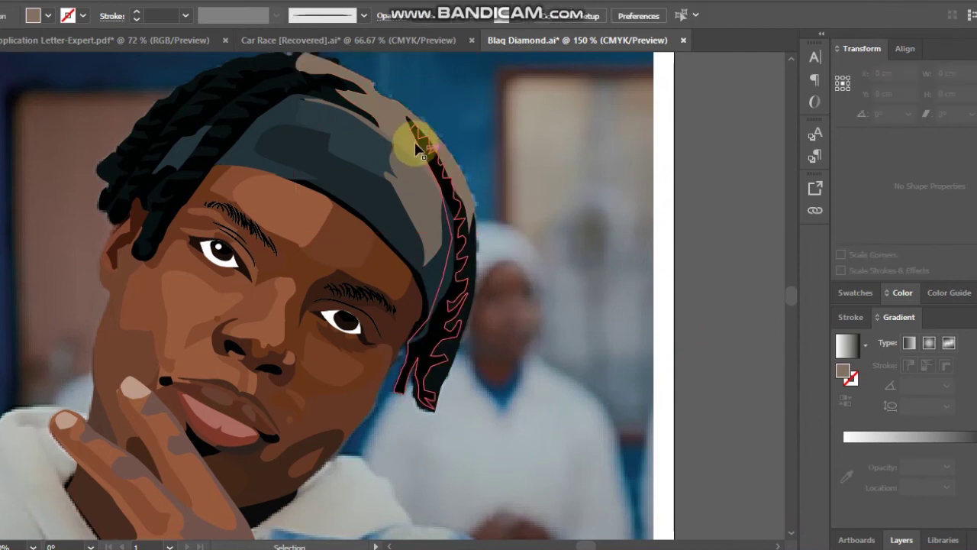
Hide the reference photo on Layer 1 and inspect the traced portrait on the white artboard for gaps.
click(792, 535)
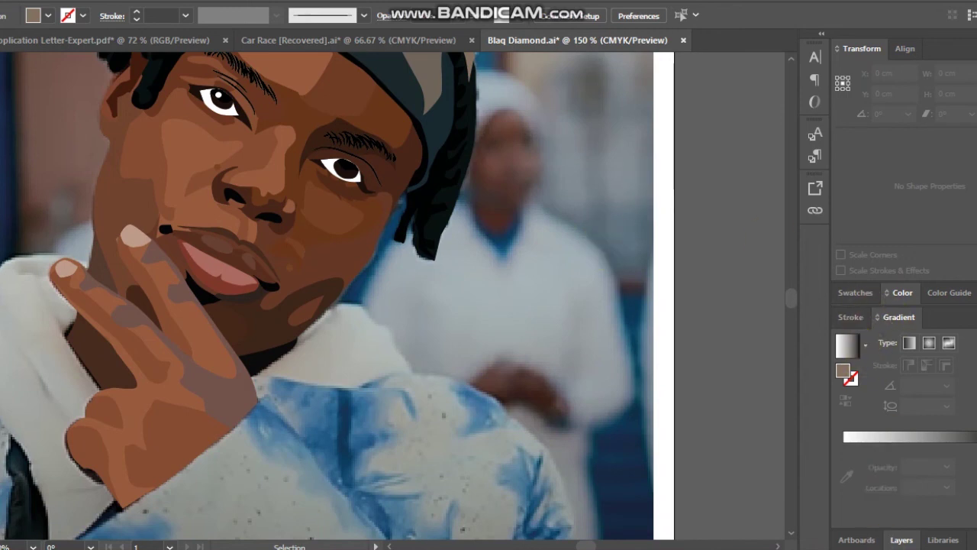
click(907, 540)
click(843, 384)
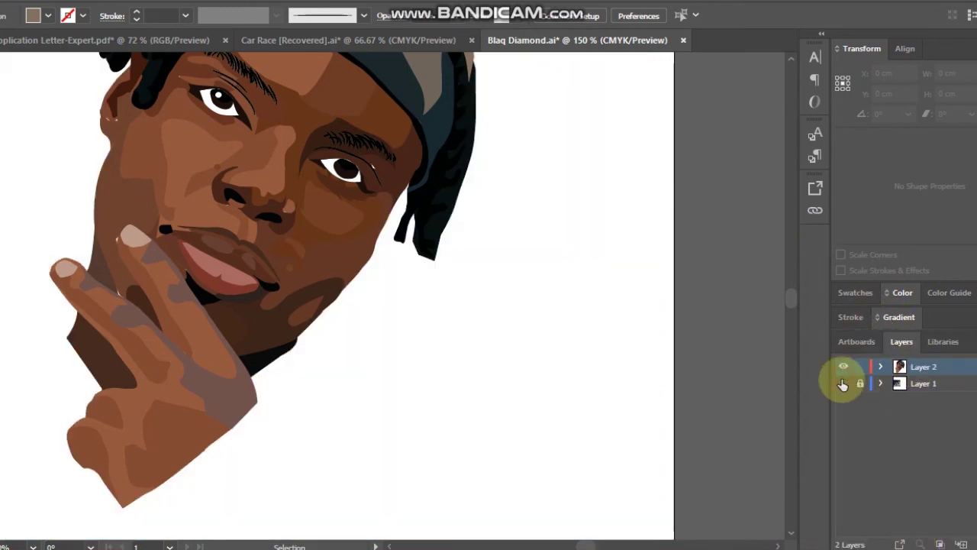
key(ctrl+0)
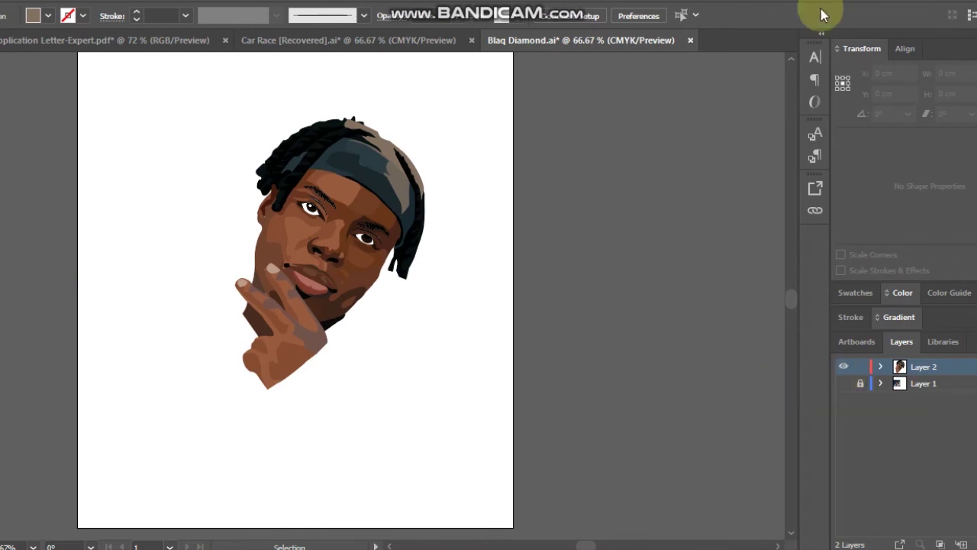
key(ctrl+plus)
key(ctrl+plus)
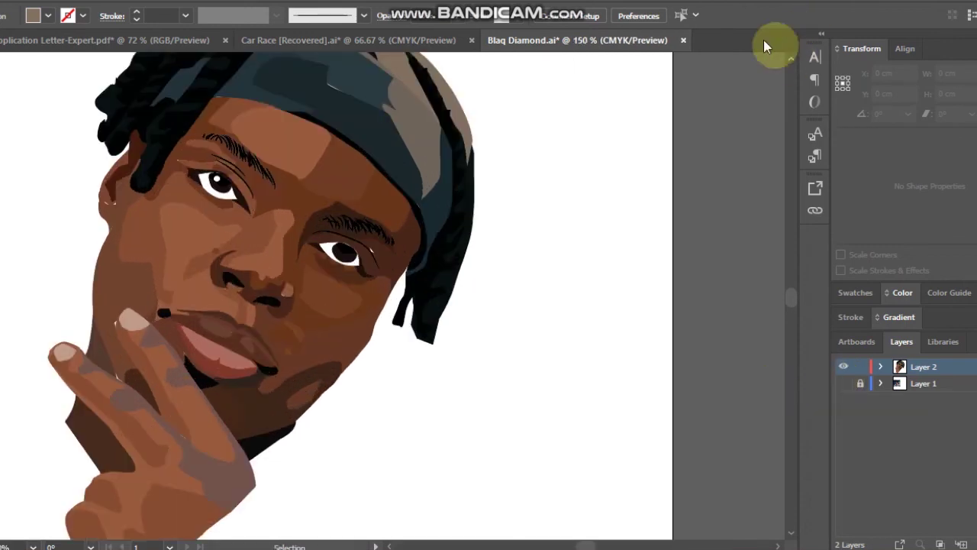
Enlarge the small headband shape beside the dark patch to about 1.51 by 1.09 cm and stretch its upper edge over the white gap.
click(356, 78)
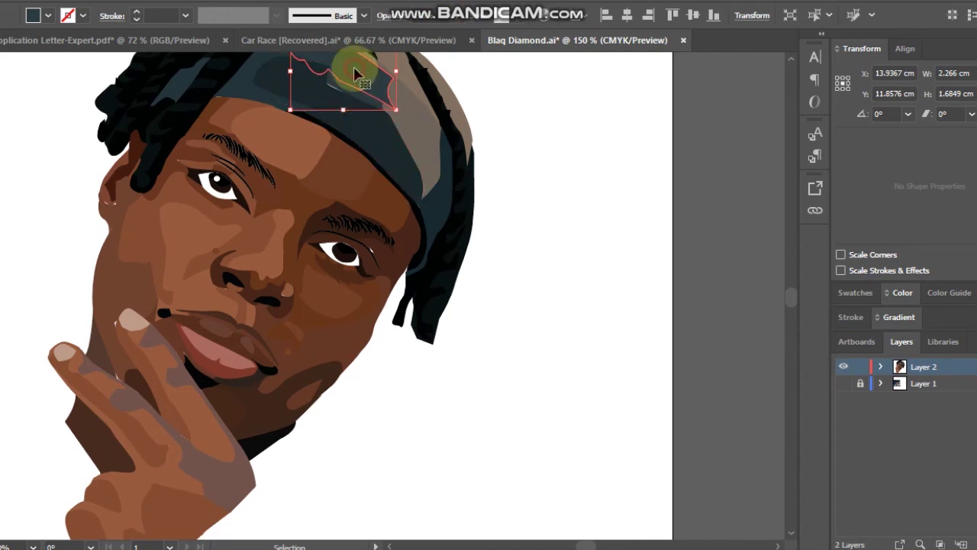
click(584, 196)
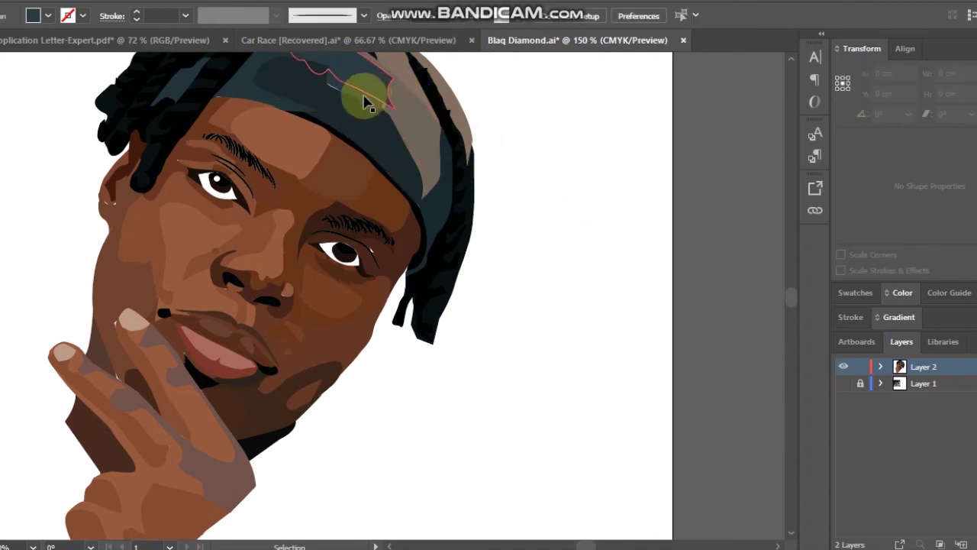
click(365, 103)
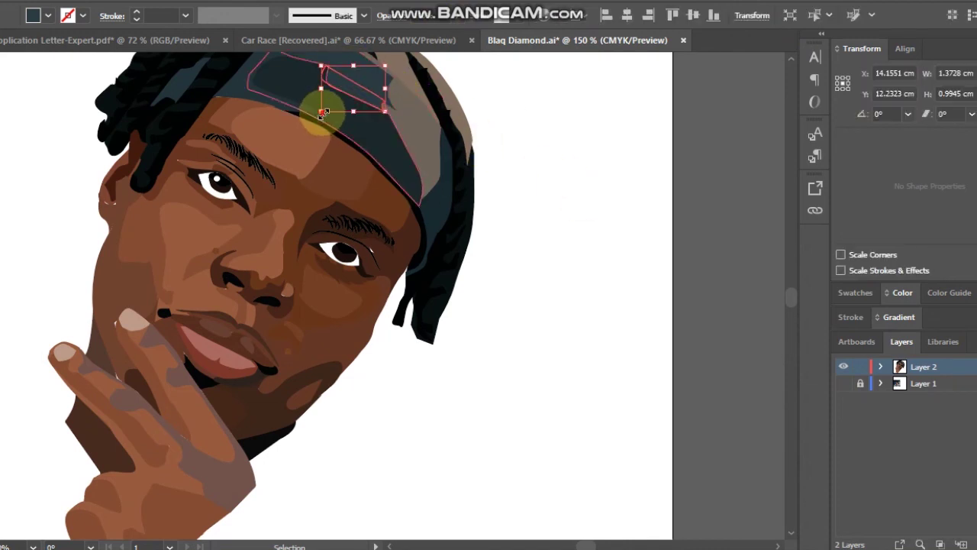
drag(321, 113, 315, 116)
click(517, 125)
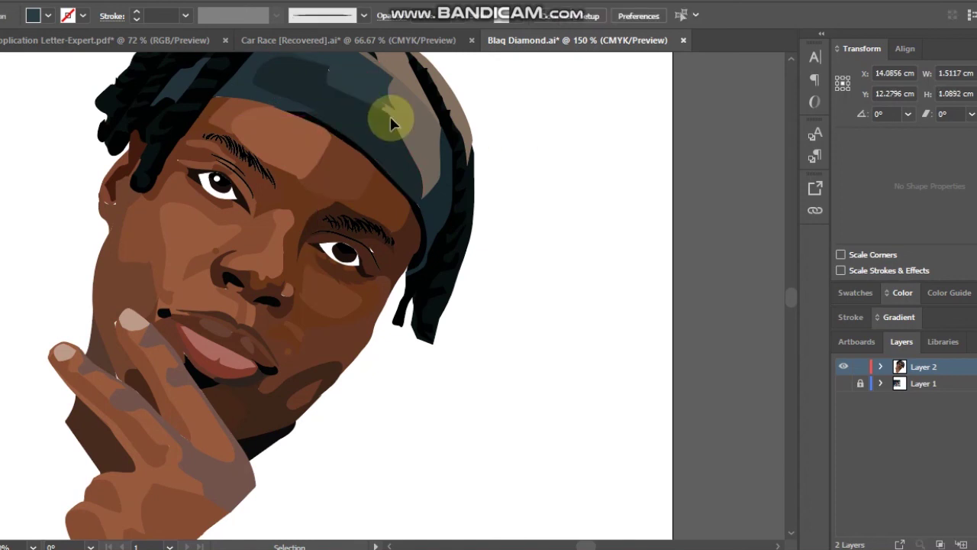
click(346, 63)
drag(350, 65, 350, 57)
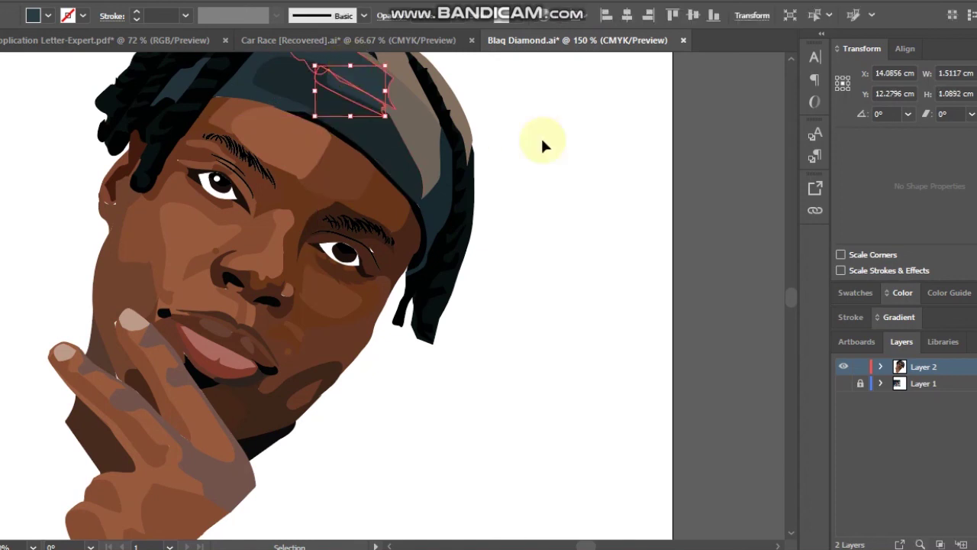
Enlarge the dark brown shape at the outer corner of the eye beneath the headband to about 0.87 by 0.70 cm.
click(382, 266)
key(ctrl+plus)
key(ctrl+plus)
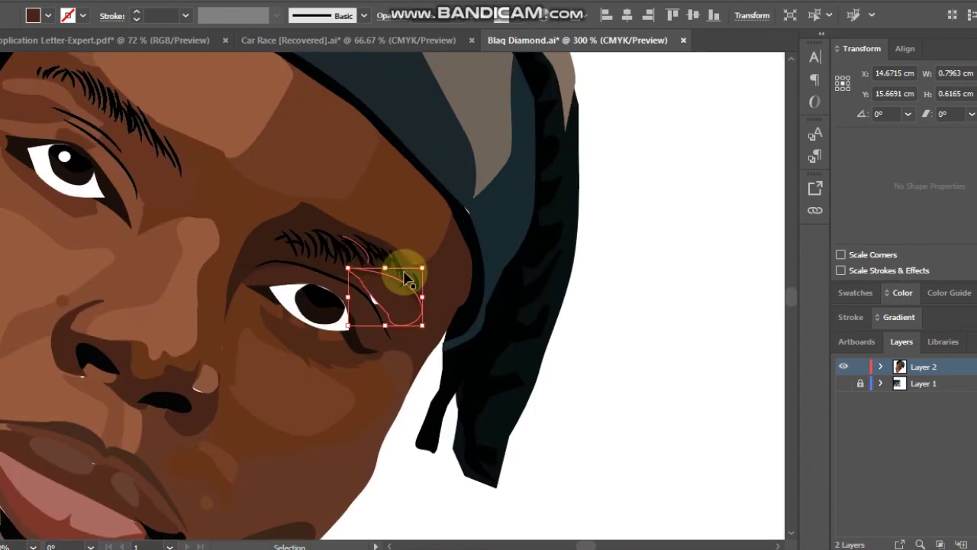
drag(347, 324, 340, 328)
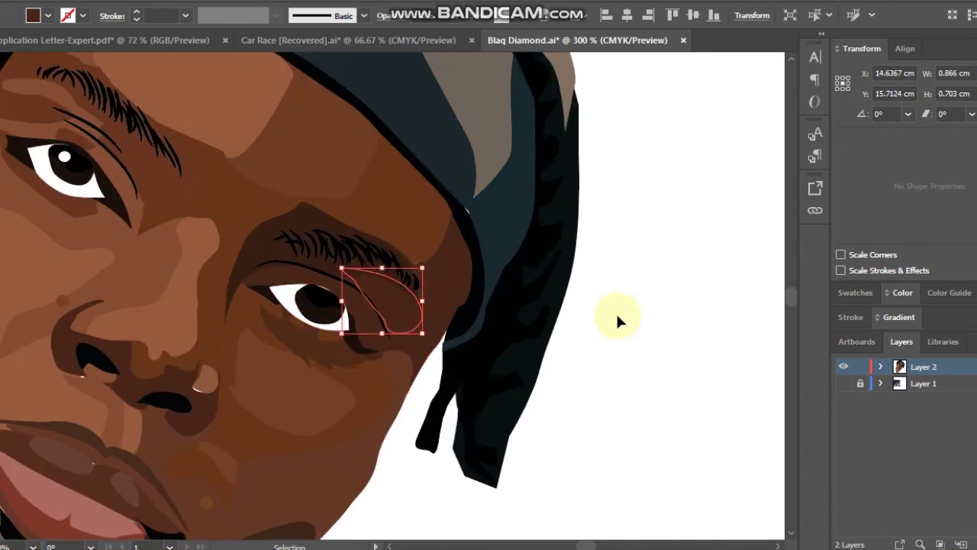
Nudge the inner corner anchor of the blue-grey headband side shape outward and down to cover the white gap beside the forehead.
click(480, 218)
key(a)
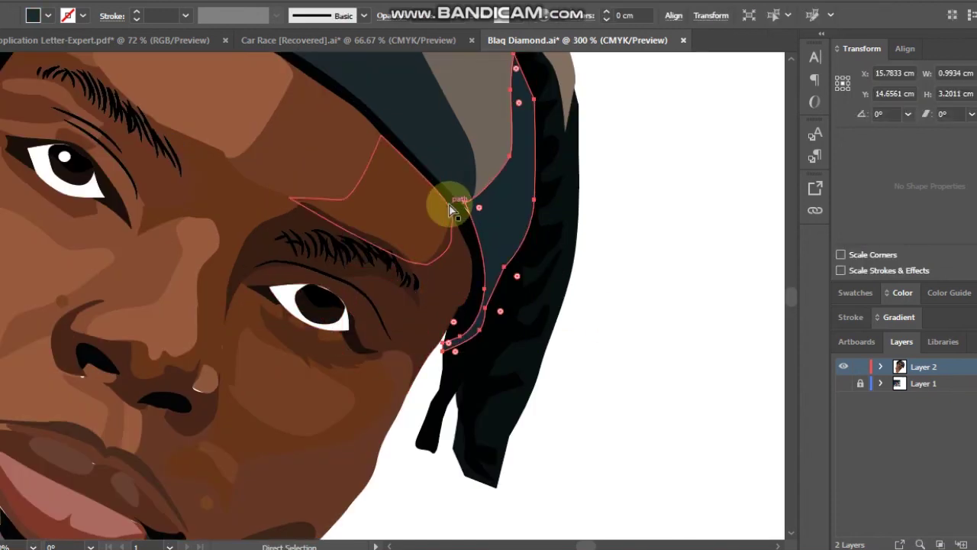
key(Left)
key(Down)
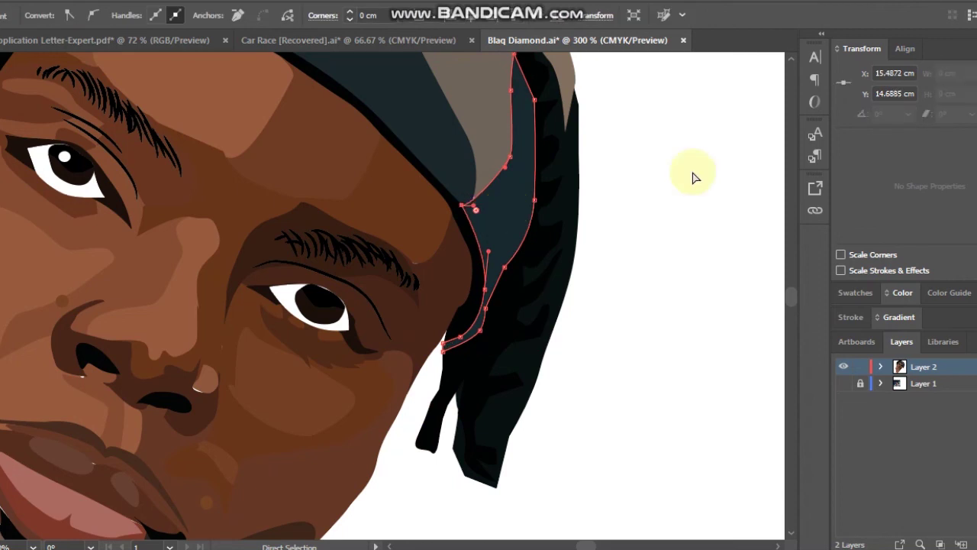
click(693, 174)
Nudge the lower anchor of the beige headband shape toward the forehead to close the gap at its tip, and deselect it.
click(473, 206)
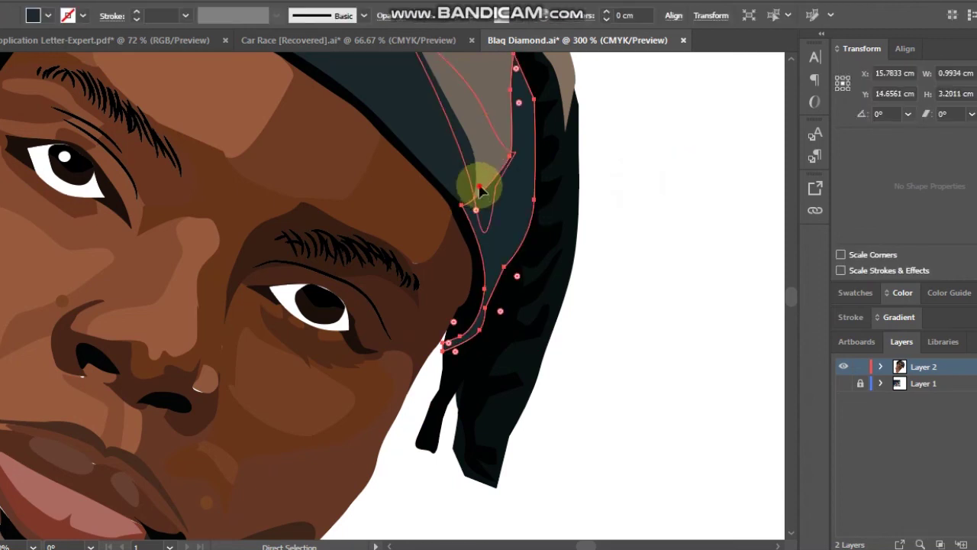
click(480, 190)
click(477, 206)
key(Left)
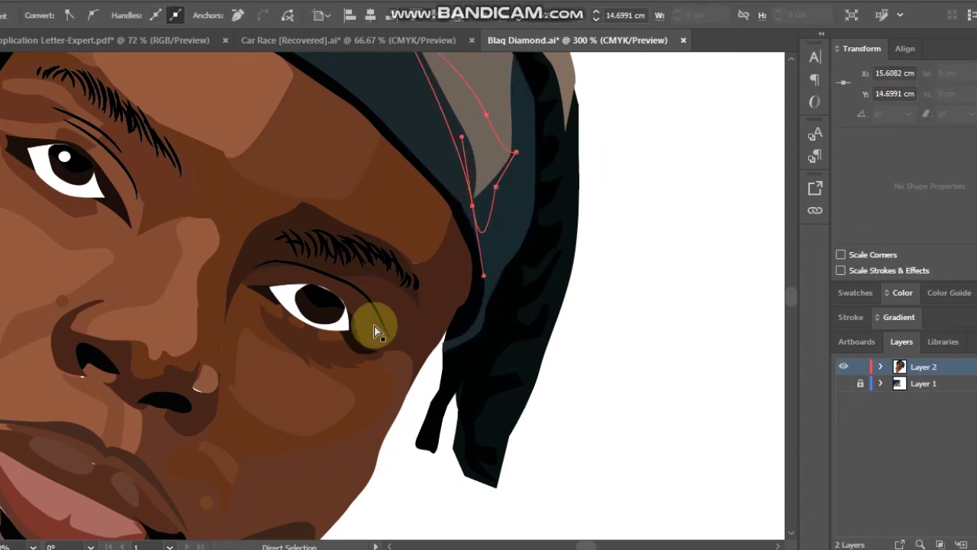
key(ctrl+shift+a)
Raise the upper anchor of the dark iris in the eye nearest the headband toward the eyelid, and deselect it.
click(353, 307)
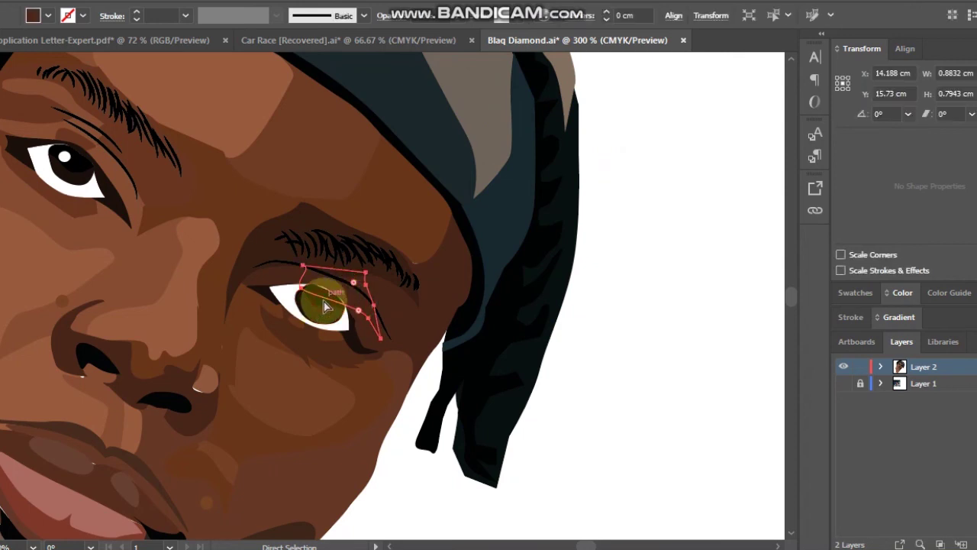
click(318, 307)
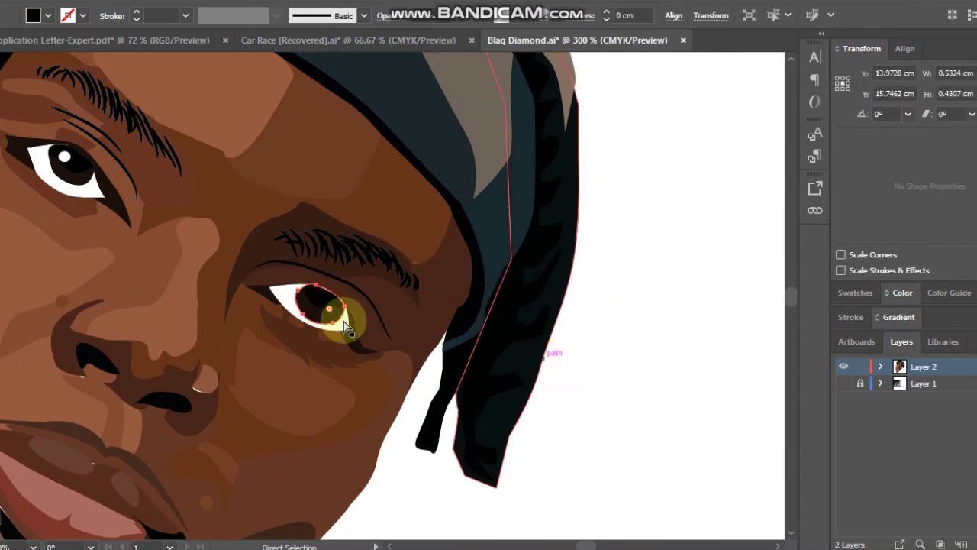
click(318, 294)
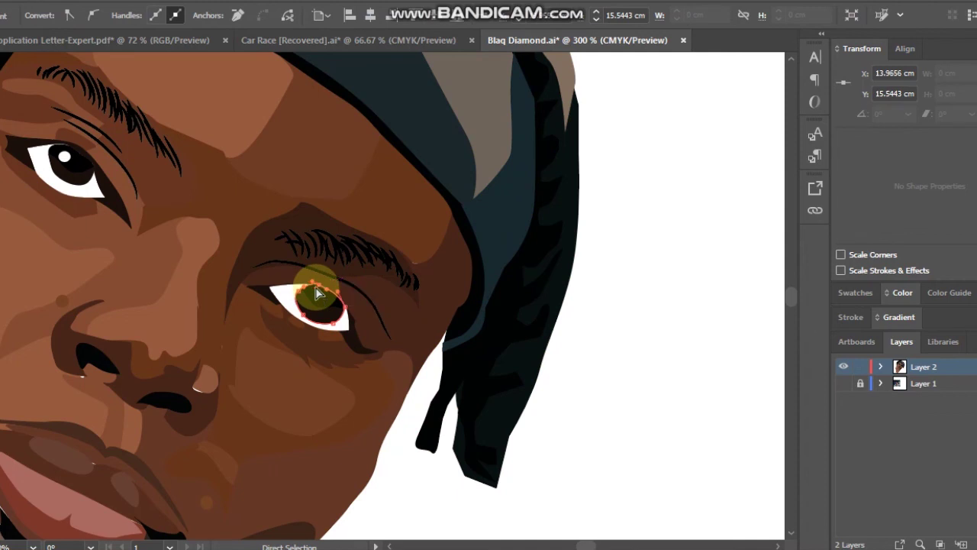
click(594, 345)
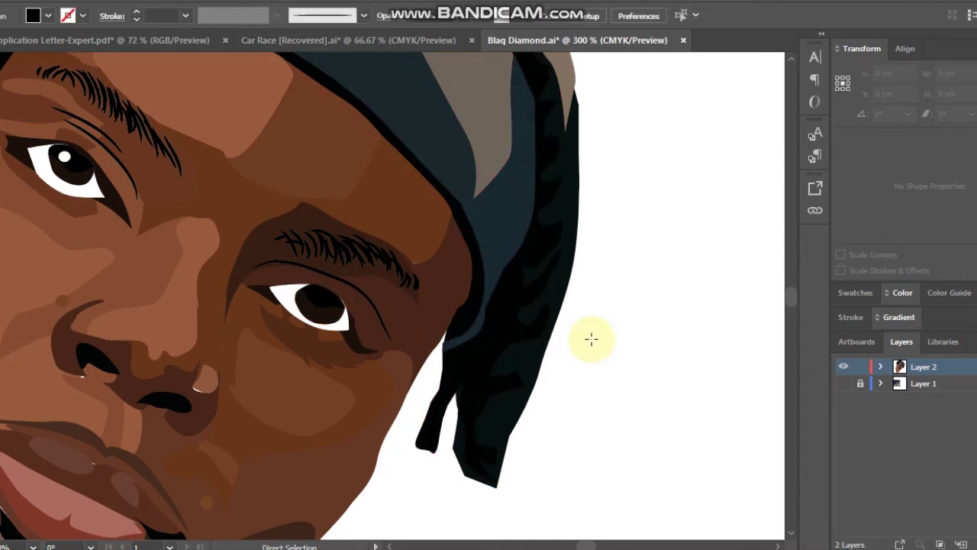
Draw a white highlight circle about 0.1 cm wide in the upper iris of the eye nearest the headband, and deselect it.
key(l)
drag(315, 287, 320, 292)
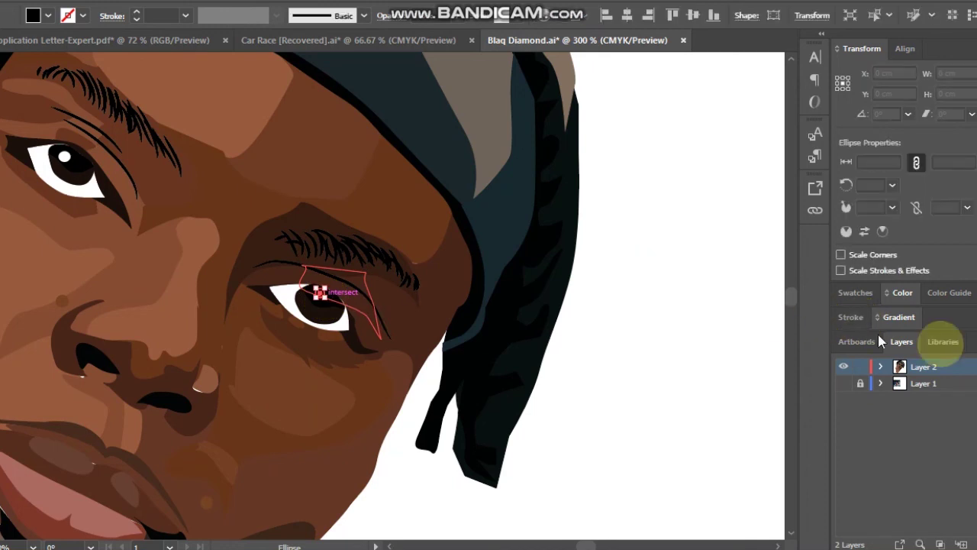
click(854, 292)
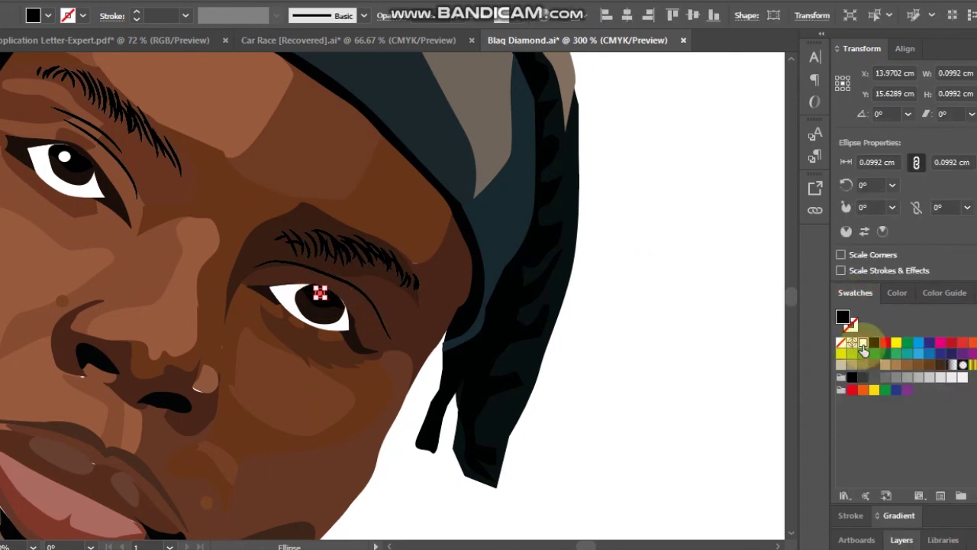
click(862, 343)
click(563, 348)
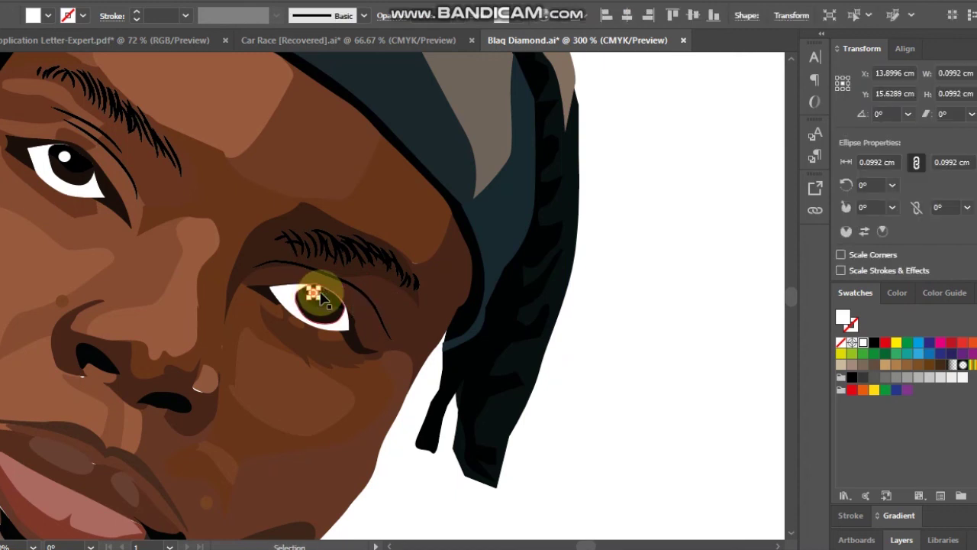
click(670, 245)
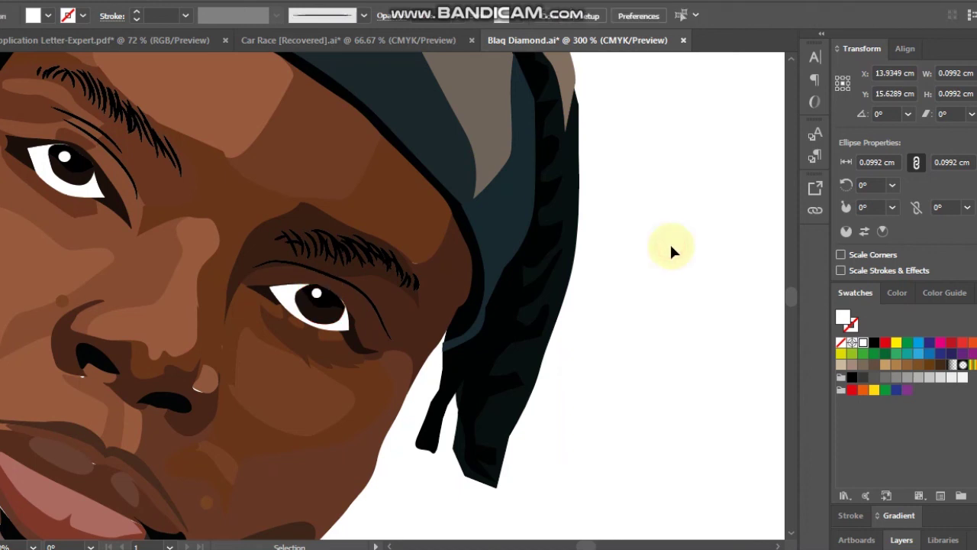
Enlarge the small brown shape on the nostril wing nearest the headband to about 0.41 by 0.49 cm to cover the gap at its edge.
click(790, 534)
key(a)
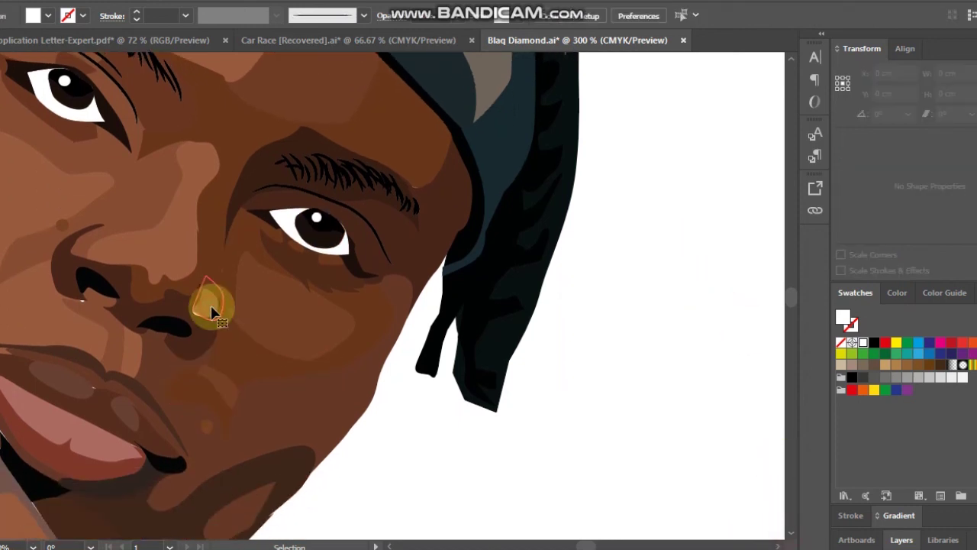
click(197, 314)
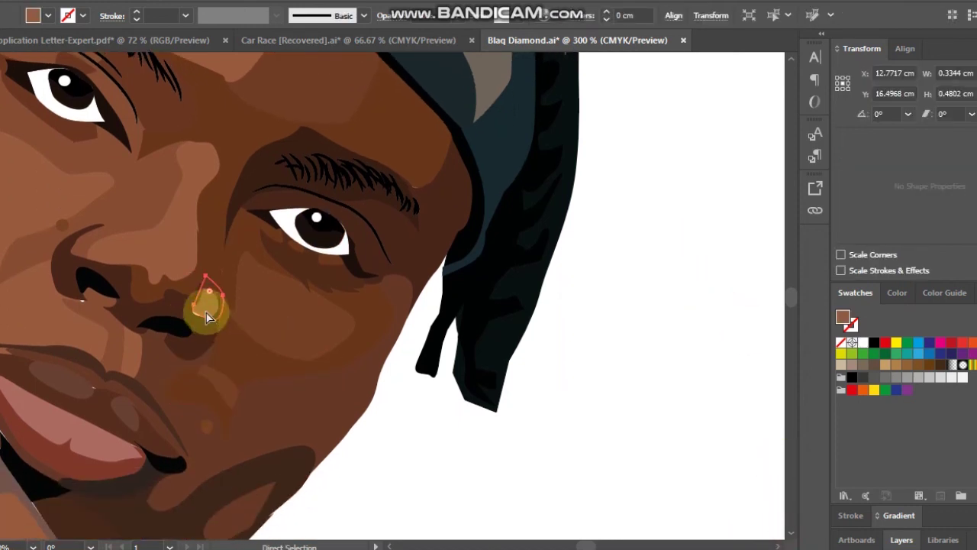
key(v)
drag(192, 317, 184, 324)
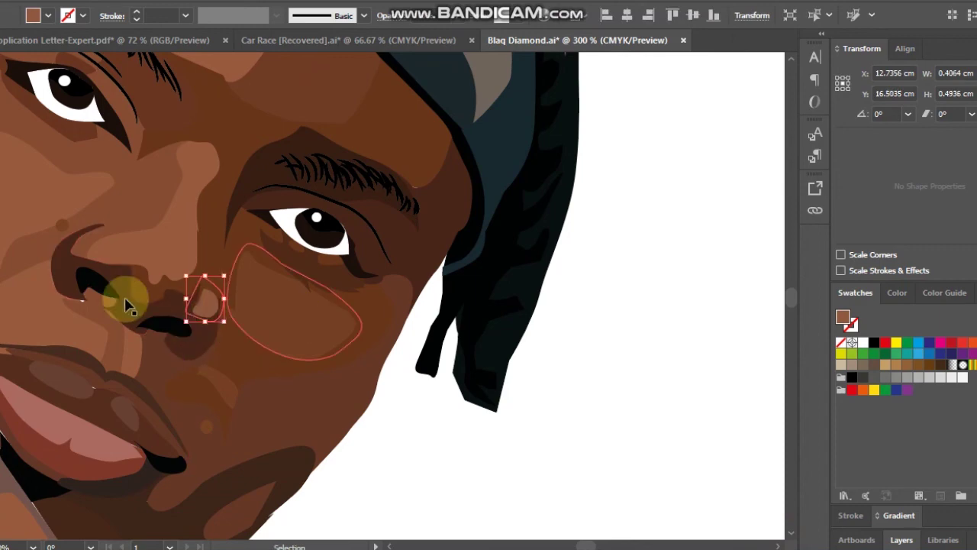